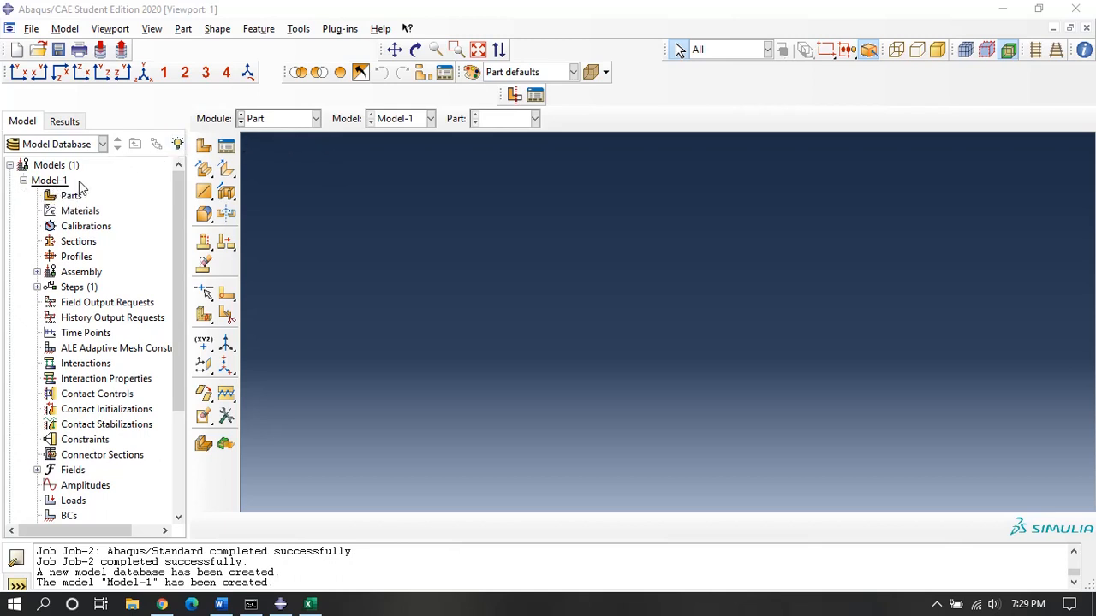
# Step: Rename the model Model-1 as Model-BA
pyautogui.doubleClick(50, 181)
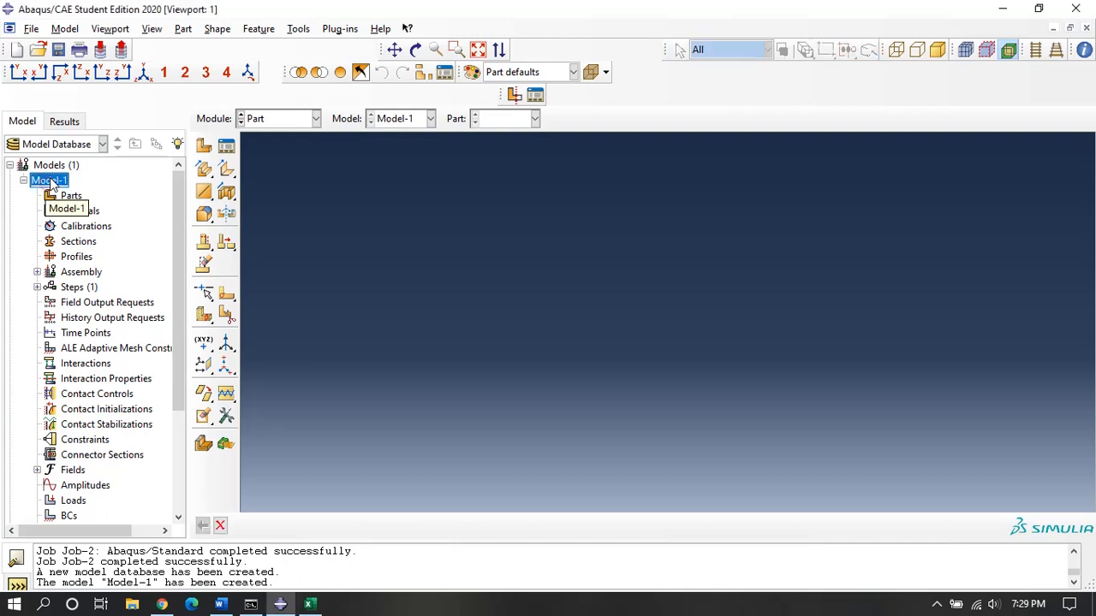
pyautogui.rightClick(51, 182)
pyautogui.click(95, 252)
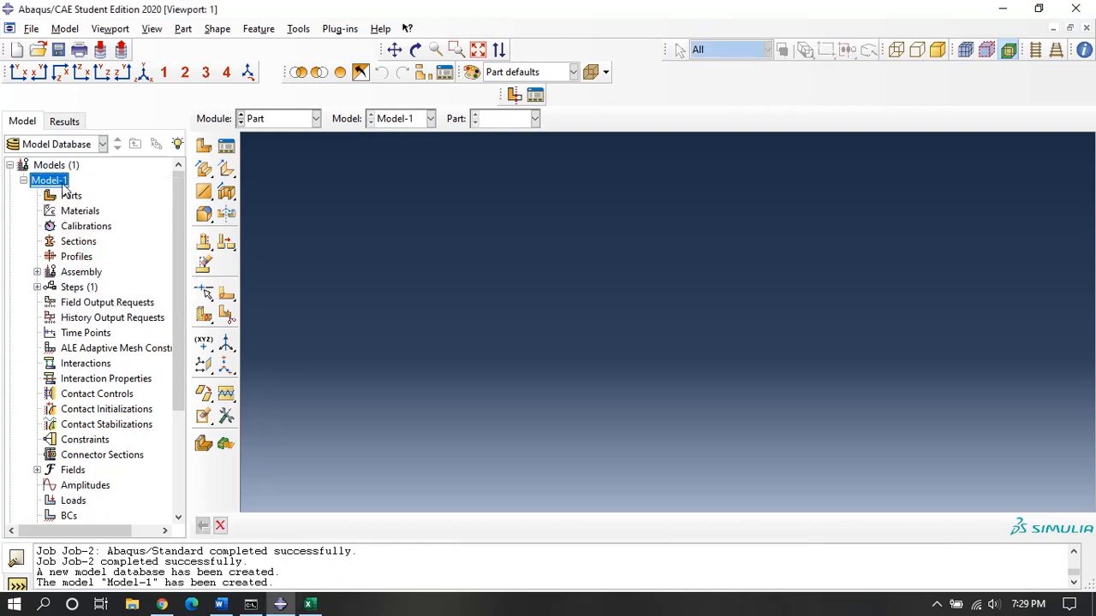
pyautogui.click(85, 126)
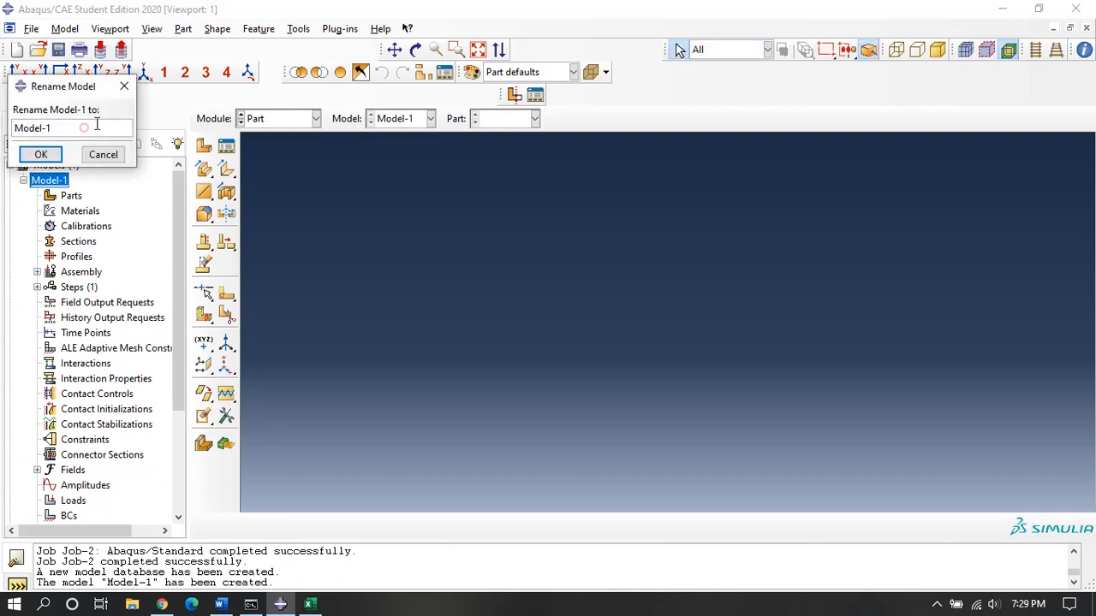
pyautogui.press('BackSpace')
pyautogui.press('BackSpace')
pyautogui.write('-BA')
pyautogui.click(38, 155)
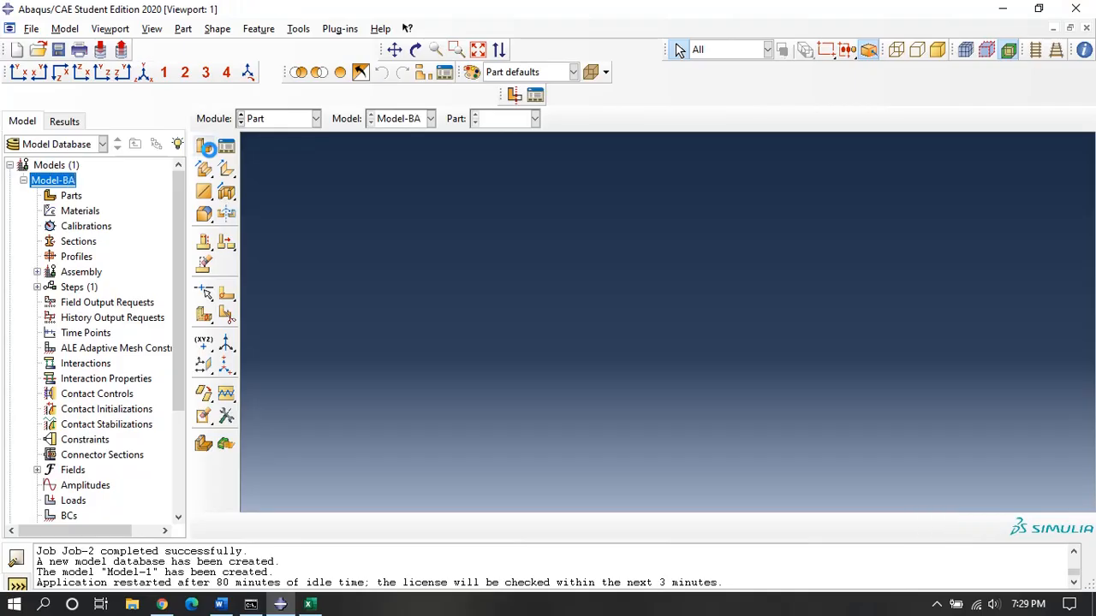
# Step: Create a 3D deformable planar wire part with approximate size 200 and sketch a portal about 35 wide and 35 high from three connected lines
pyautogui.click(206, 147)
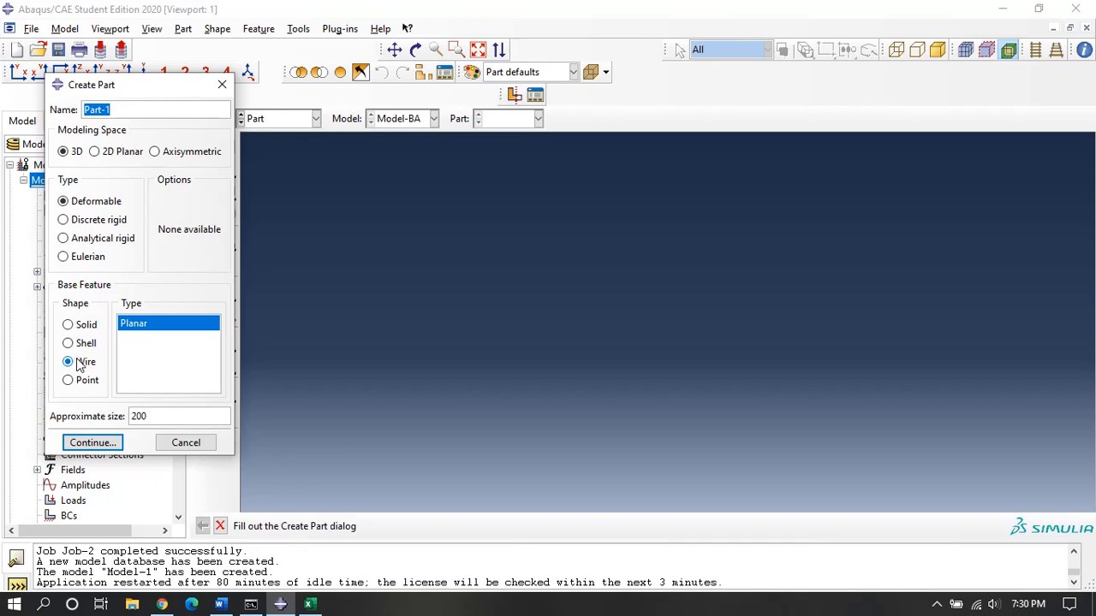
pyautogui.click(91, 442)
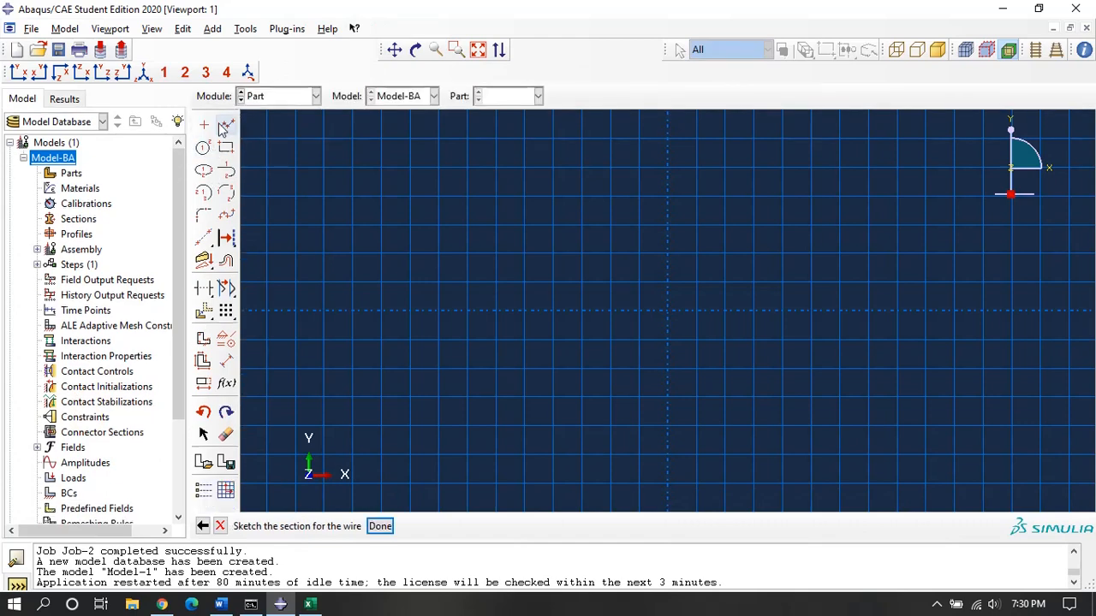
pyautogui.click(225, 124)
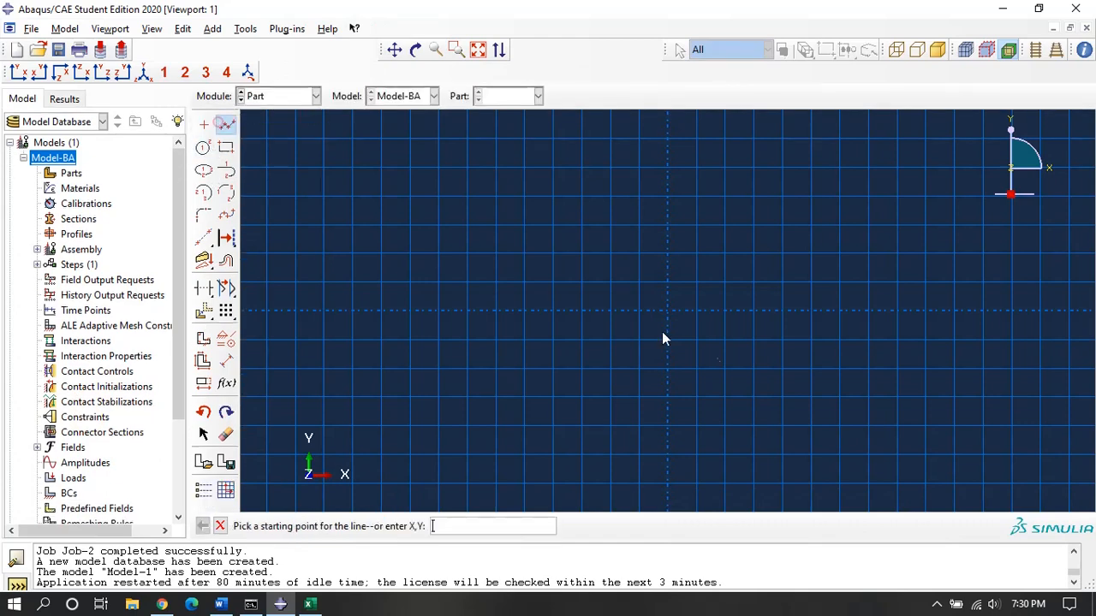
pyautogui.click(467, 394)
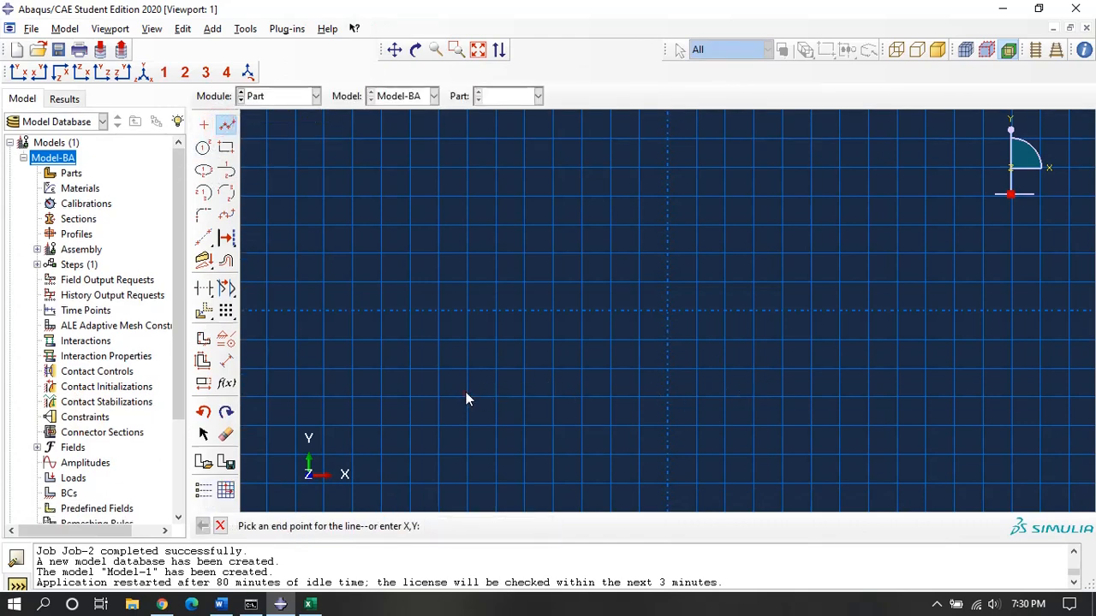
pyautogui.click(468, 196)
pyautogui.click(668, 197)
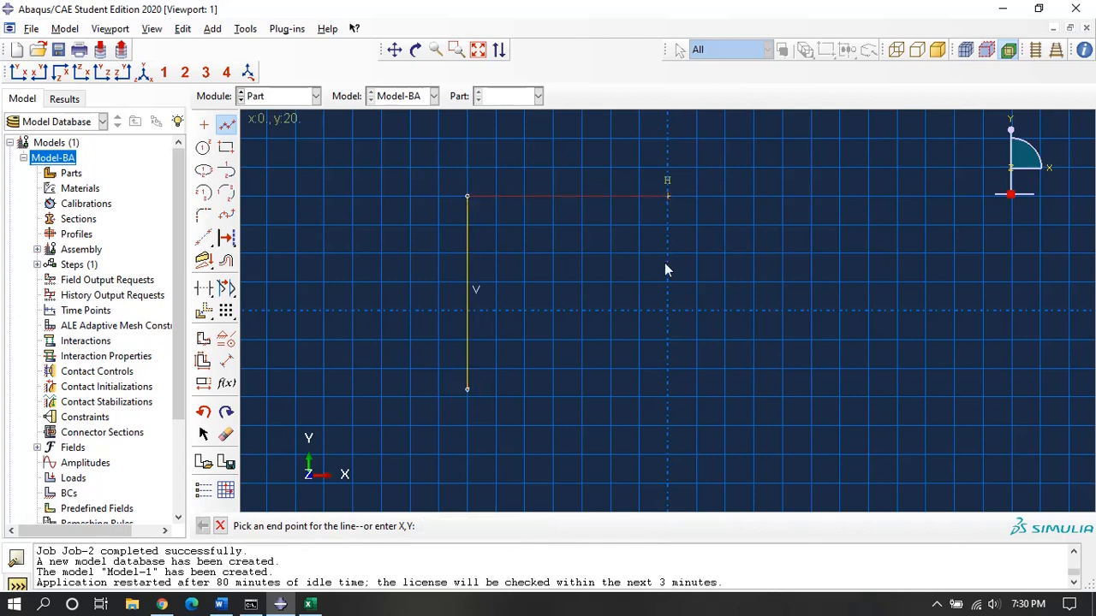
pyautogui.click(667, 396)
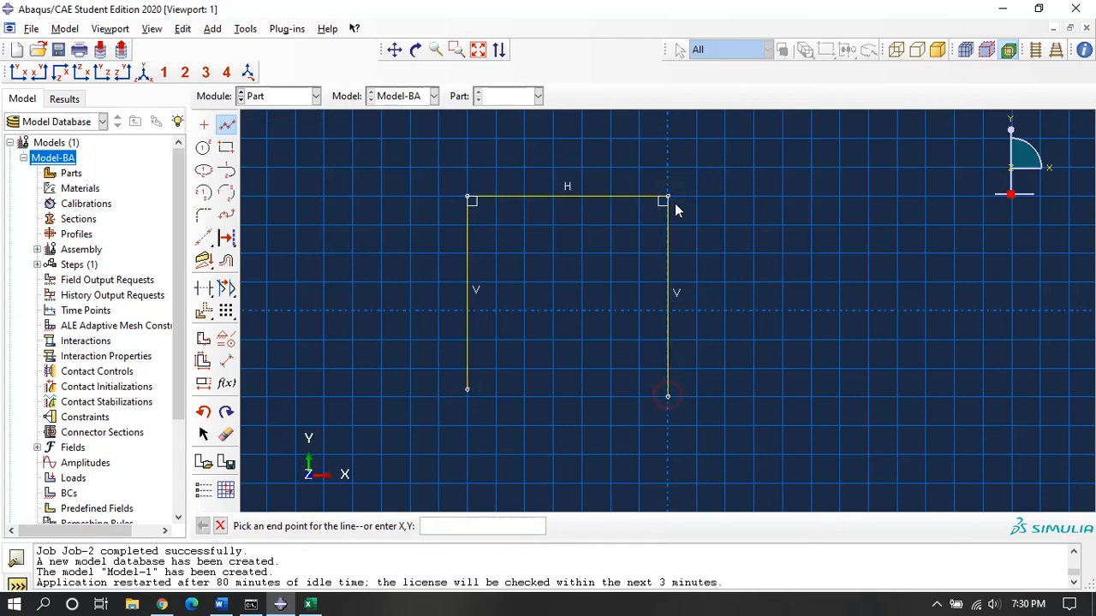
pyautogui.press('Escape')
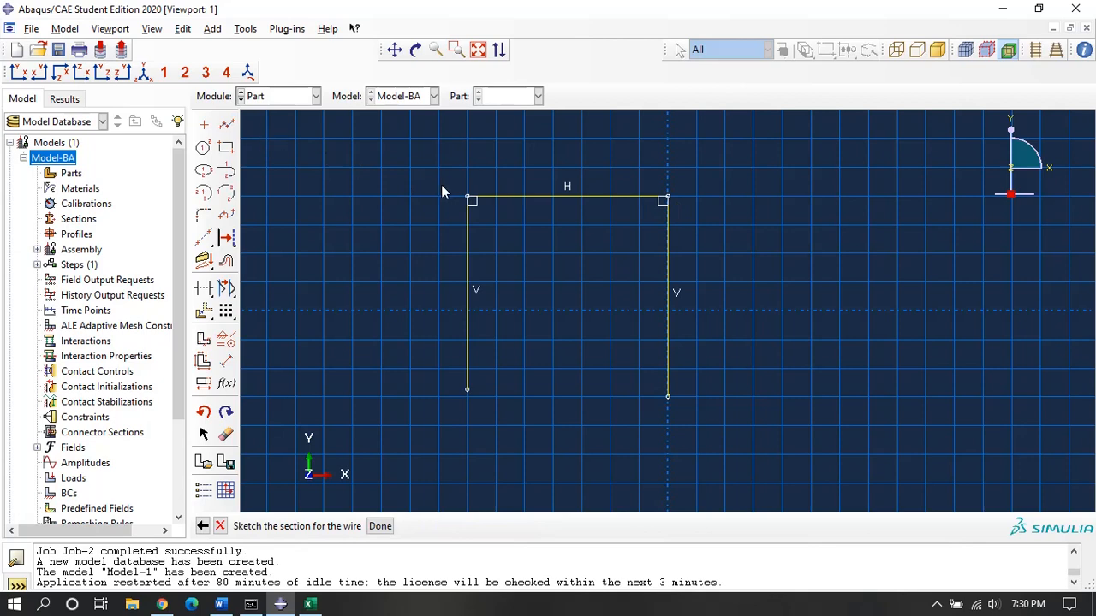
# Step: Add a second bay from the portal's upper-right corner with a horizontal line about 31 long and a vertical line about 35 down
pyautogui.click(226, 124)
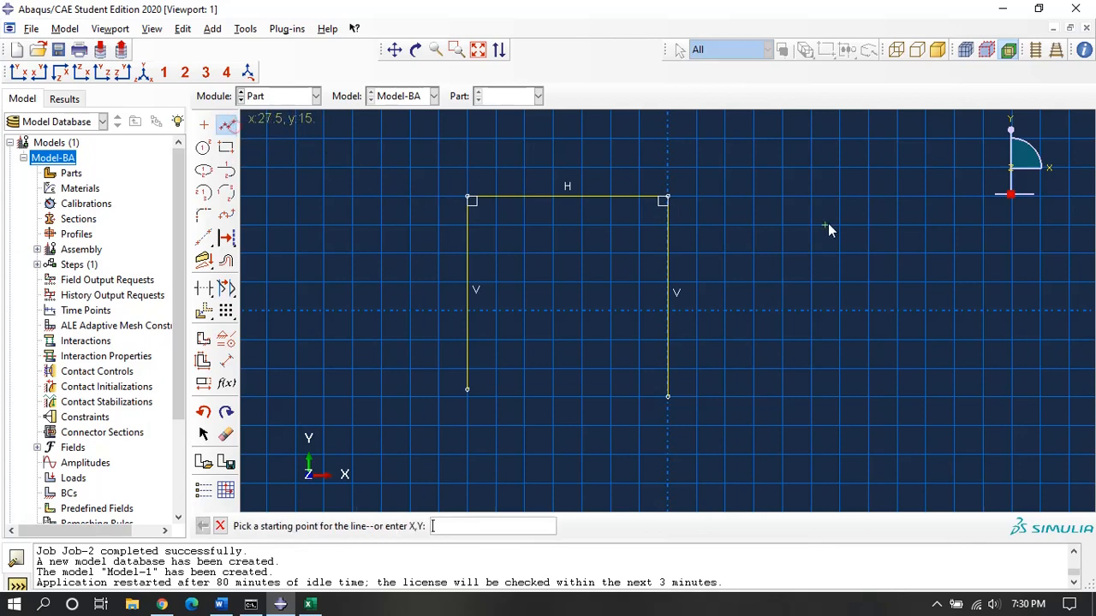
pyautogui.click(667, 199)
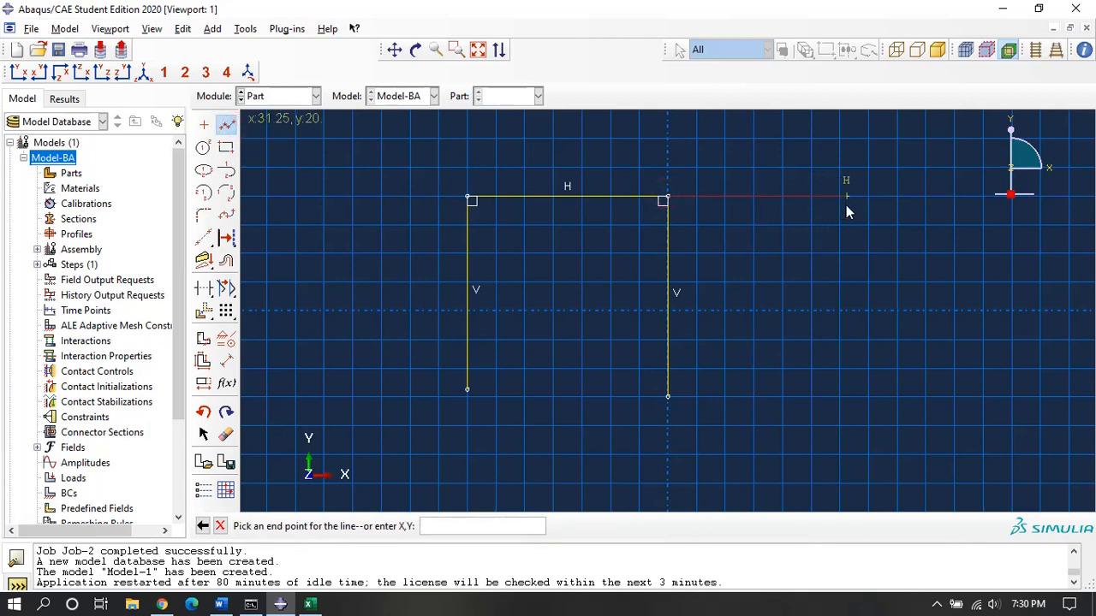
pyautogui.click(845, 205)
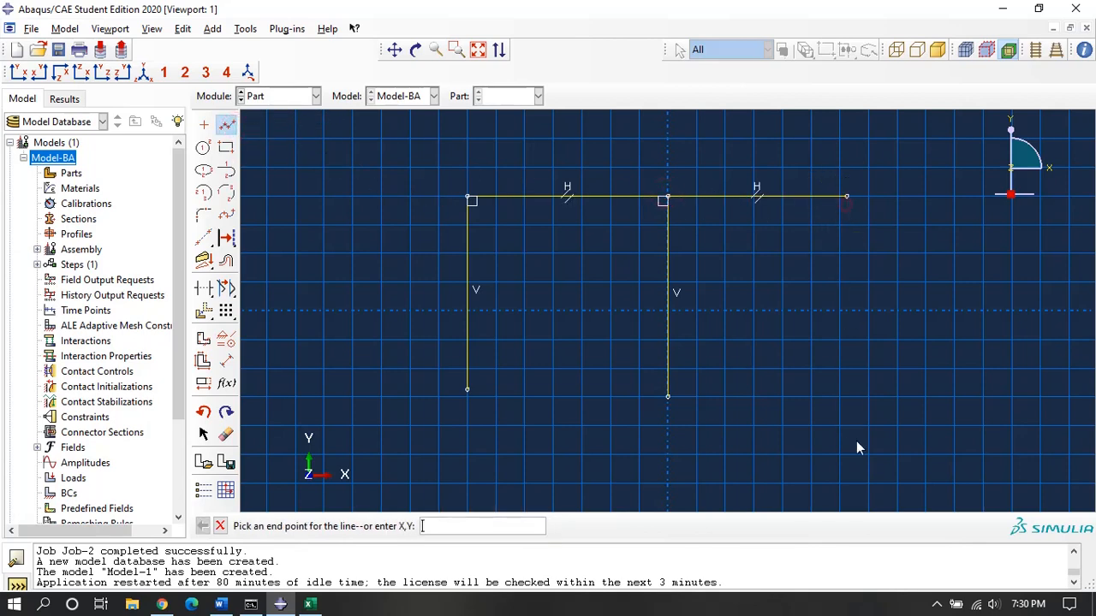
pyautogui.click(848, 397)
pyautogui.press('Escape')
pyautogui.press('Escape')
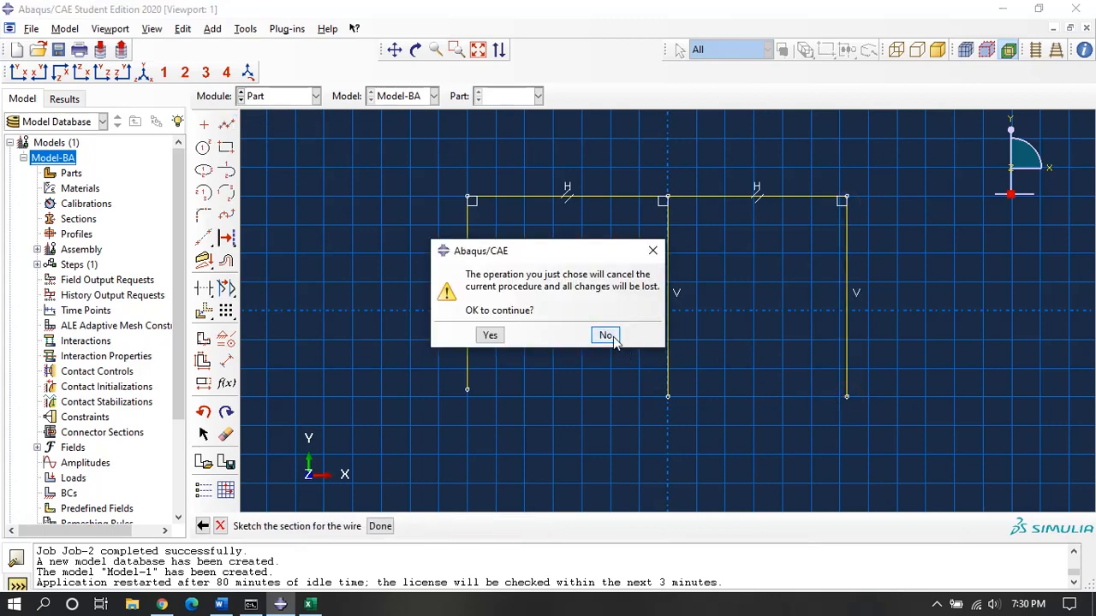
pyautogui.click(652, 249)
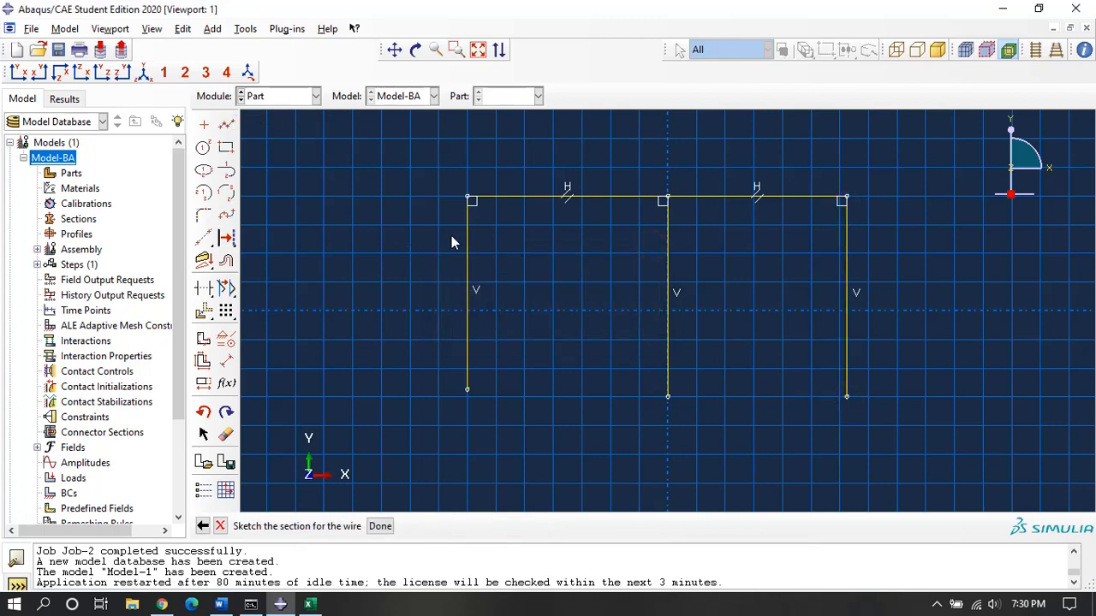
# Step: Dimension the left vertical line of the frame and set its length to 144
pyautogui.click(227, 363)
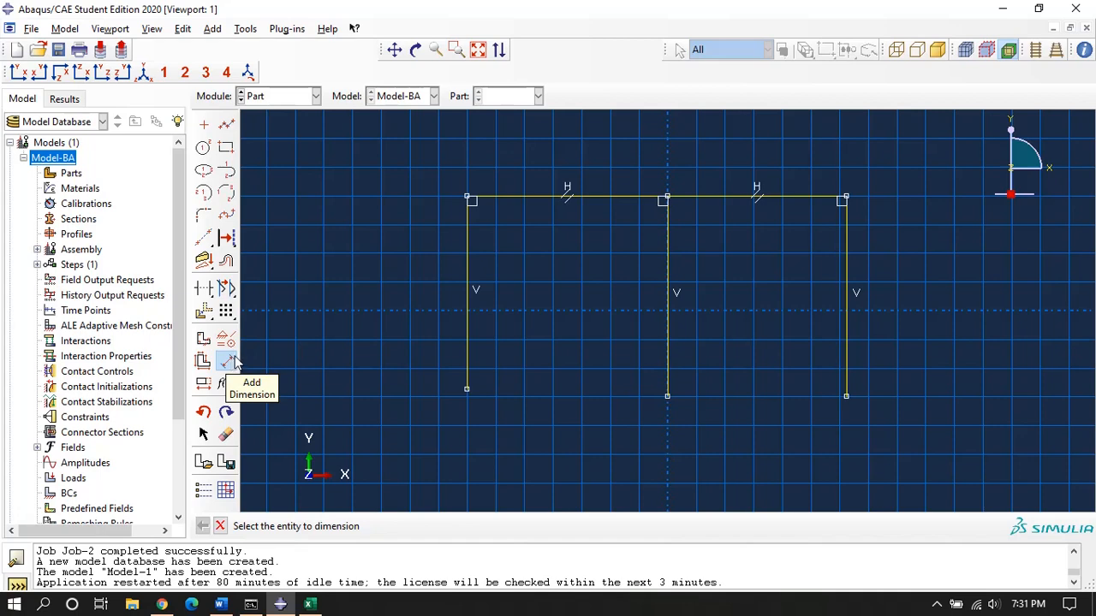
pyautogui.click(466, 338)
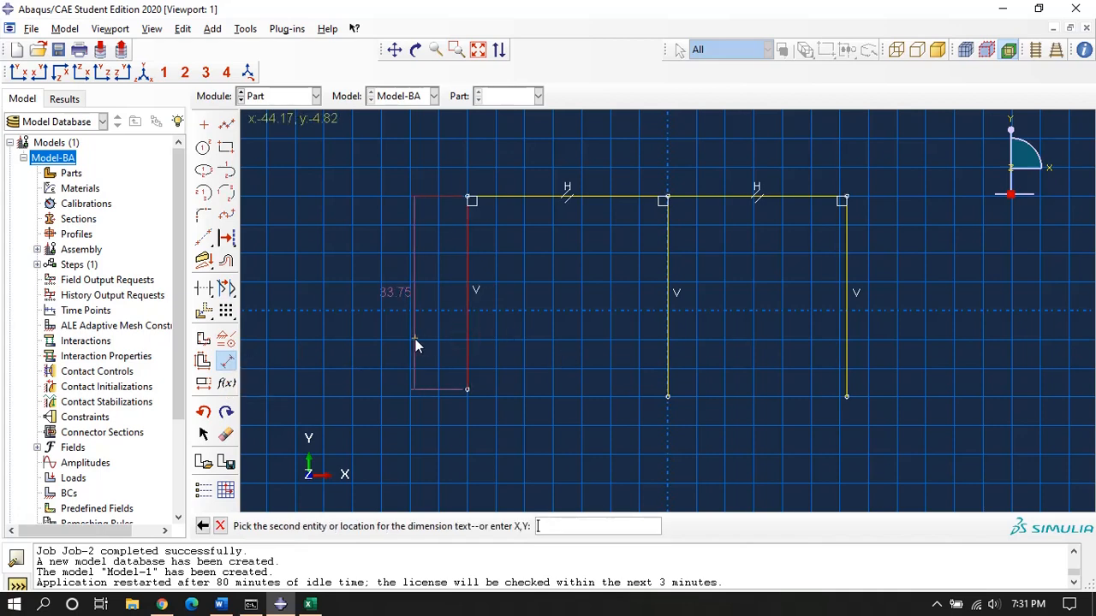
pyautogui.click(415, 339)
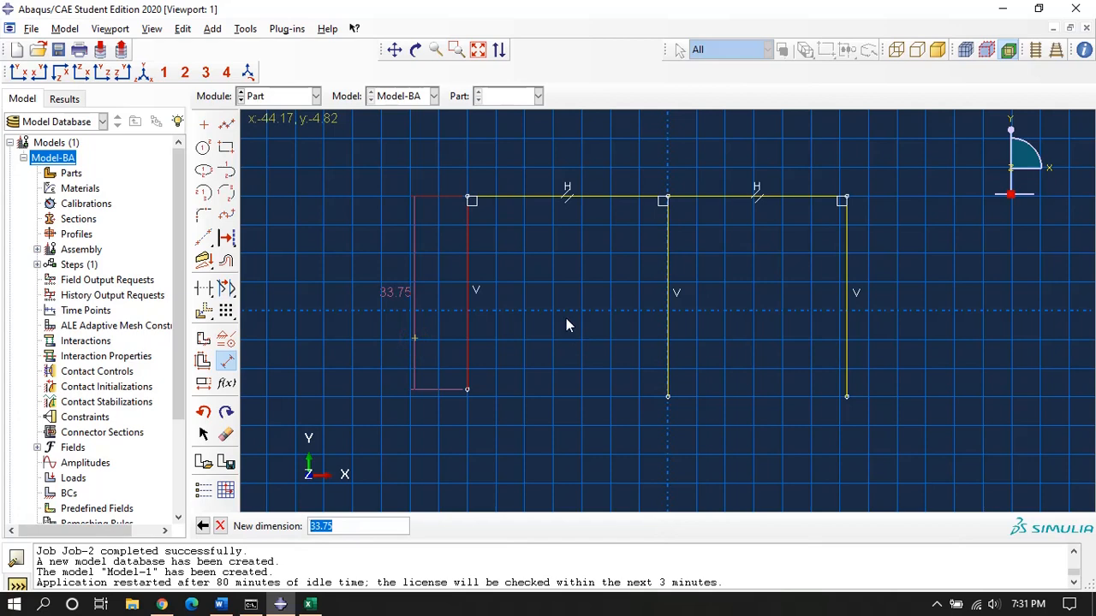
pyautogui.press('BackSpace')
pyautogui.write('144')
pyautogui.press('Return')
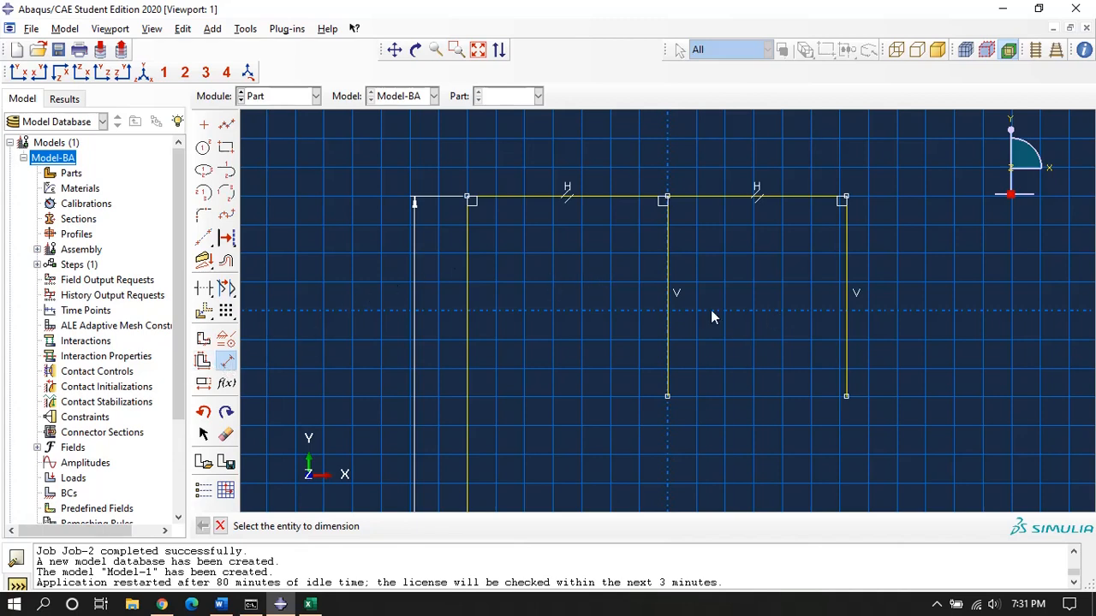
# Step: Dimension the middle and right vertical lines of the frame to 144 each
pyautogui.click(668, 310)
pyautogui.click(638, 324)
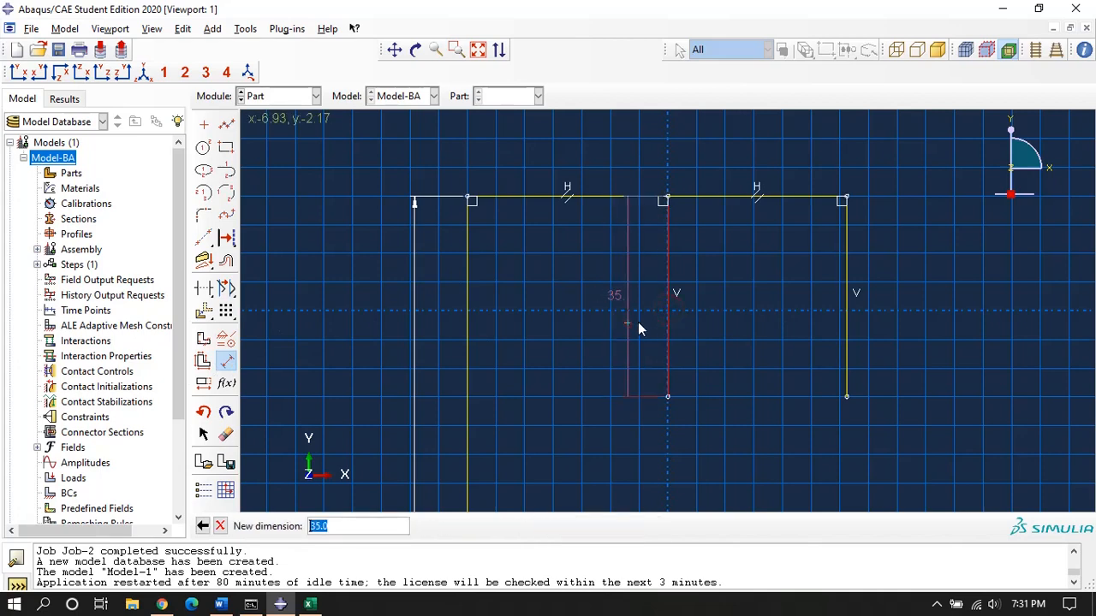
pyautogui.write('144')
pyautogui.press('Return')
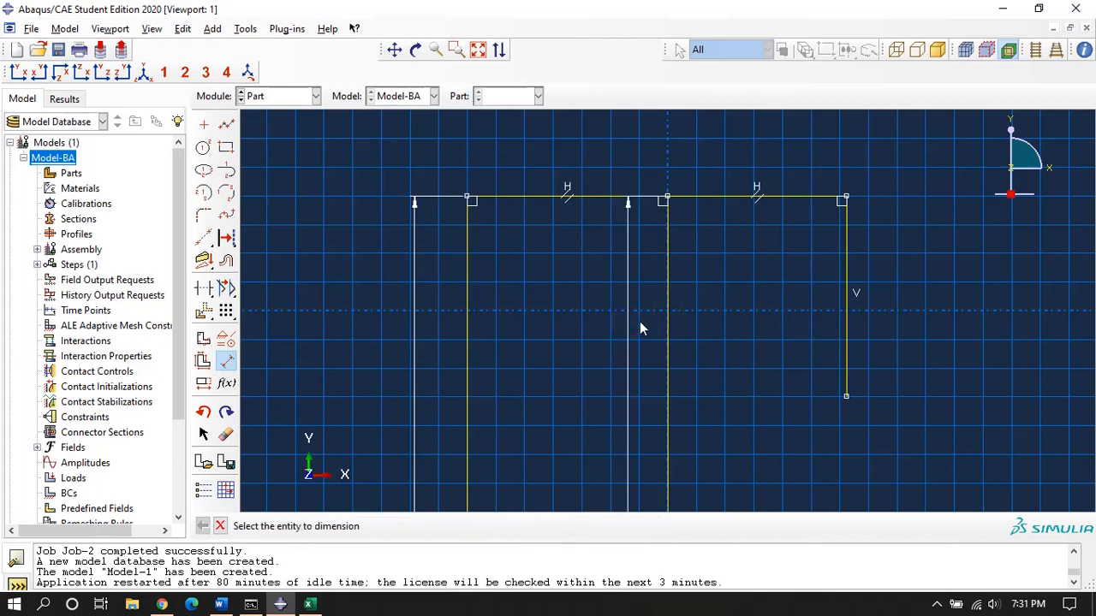
pyautogui.click(845, 330)
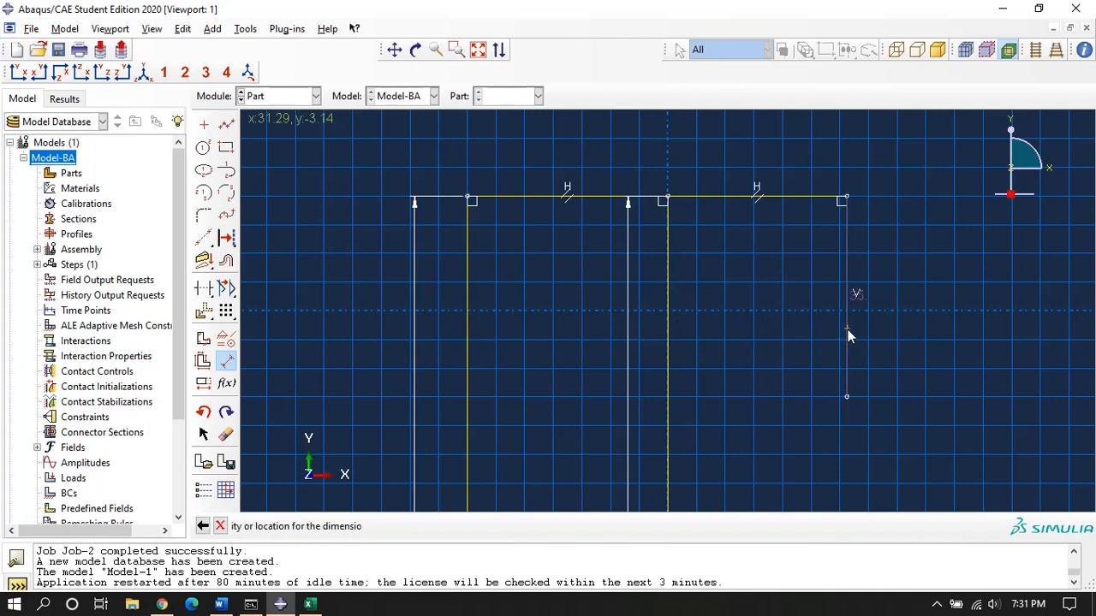
pyautogui.click(891, 332)
pyautogui.write('144')
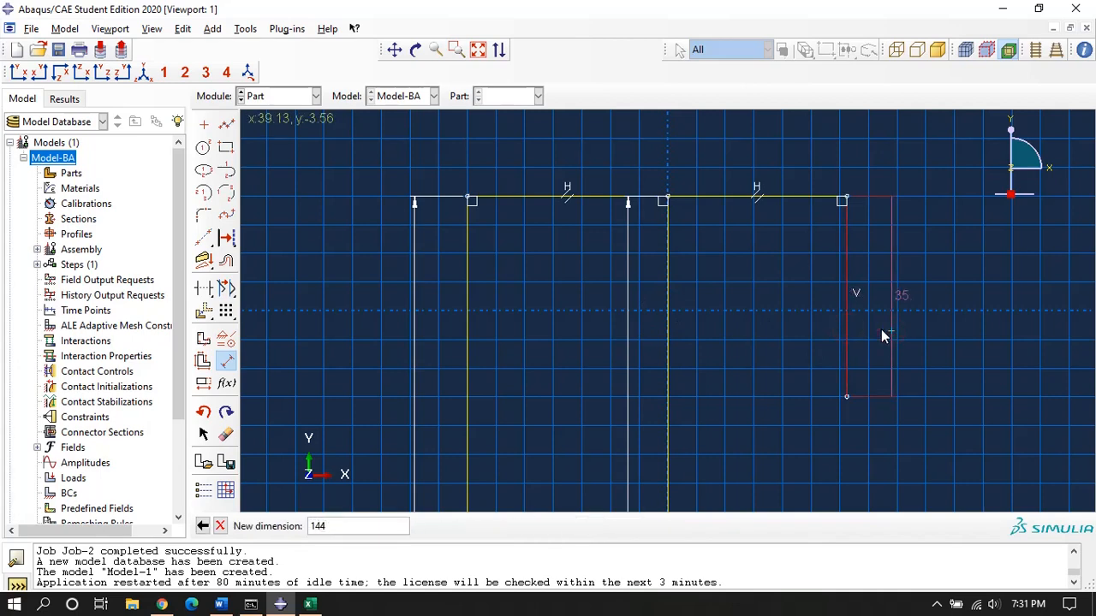
pyautogui.press('Return')
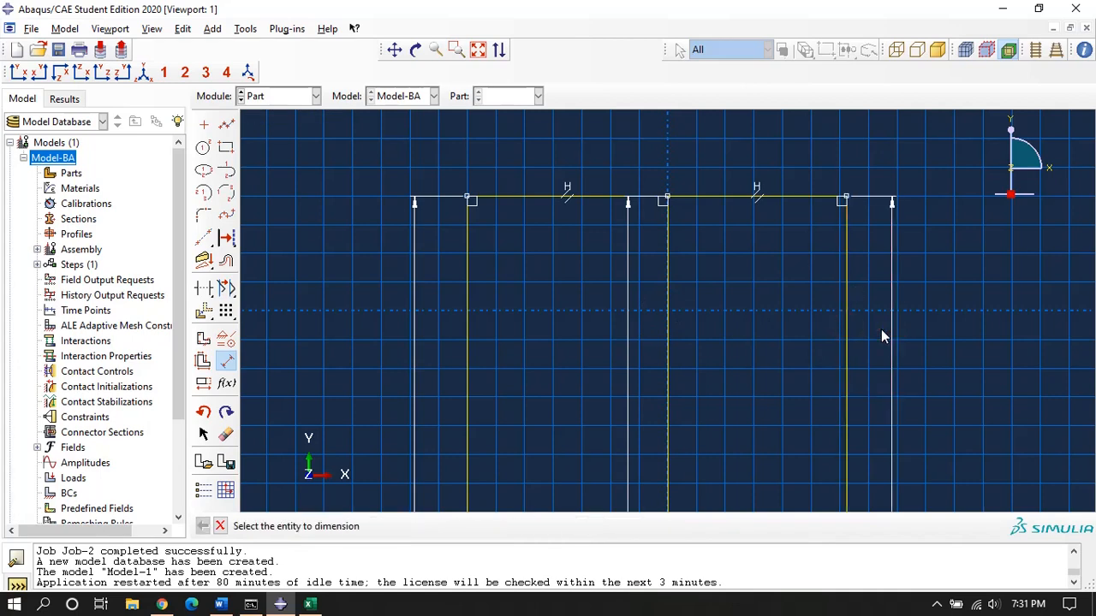
# Step: Dimension both horizontal beam lines of the frame to 144 each
pyautogui.click(593, 196)
pyautogui.click(596, 173)
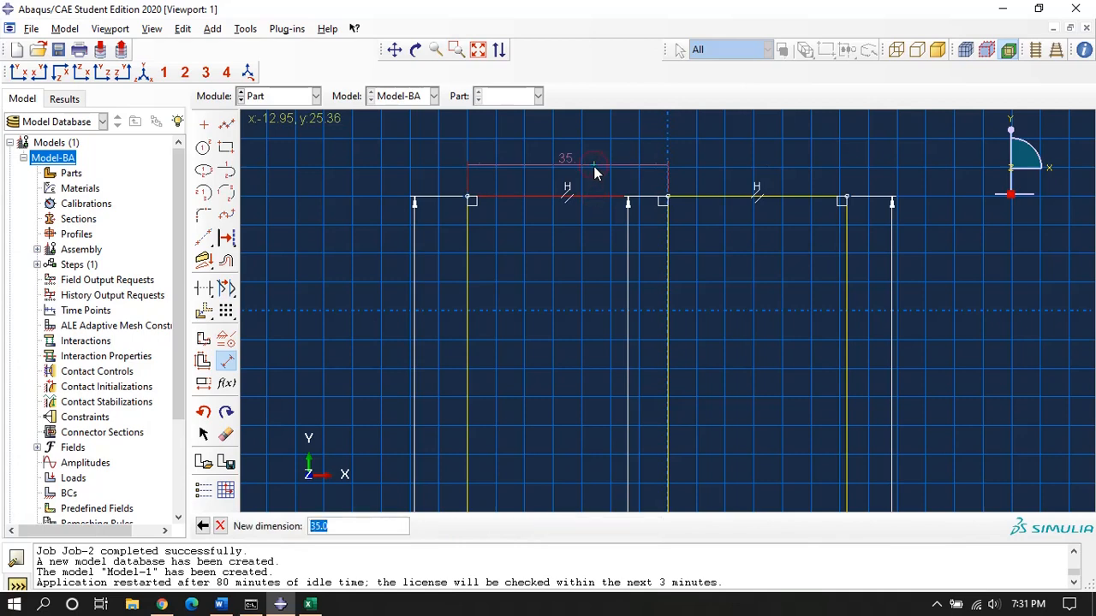
pyautogui.press('BackSpace')
pyautogui.press('Return')
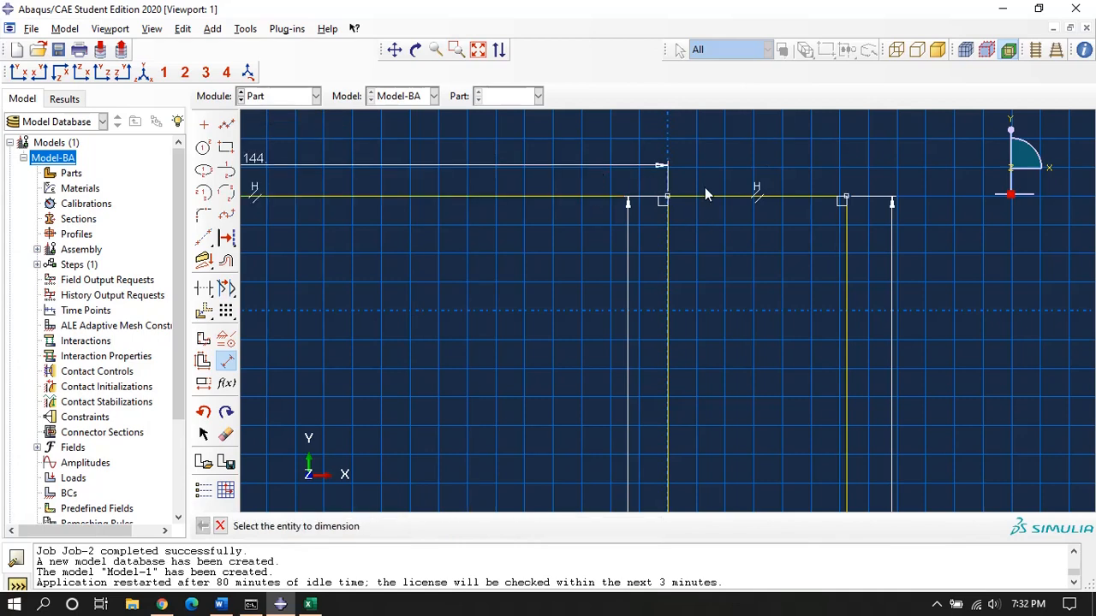
pyautogui.click(704, 195)
pyautogui.click(710, 156)
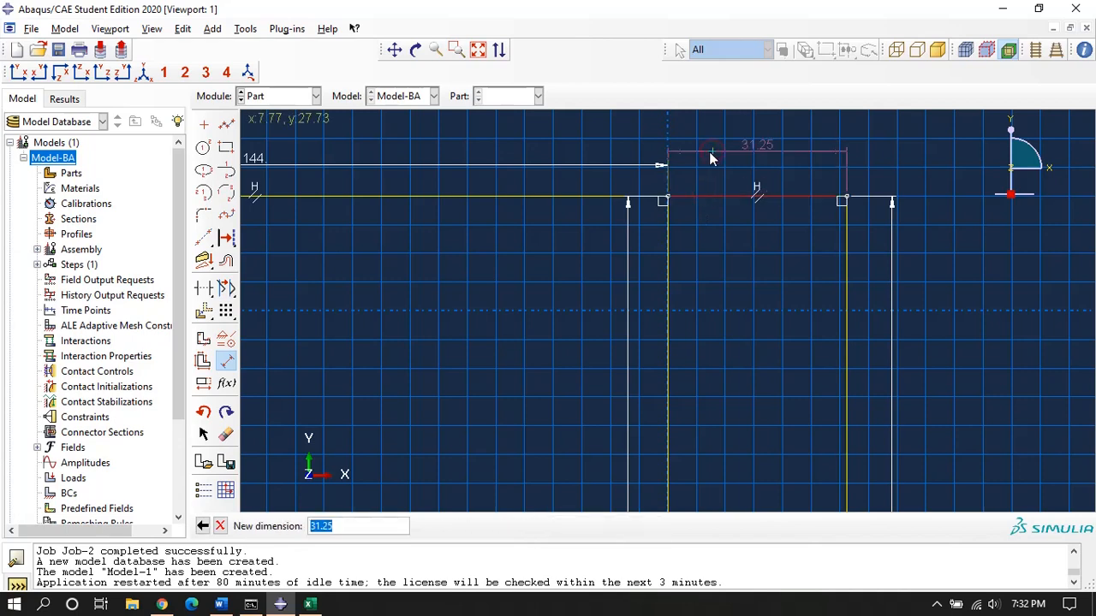
pyautogui.write('144')
pyautogui.press('Return')
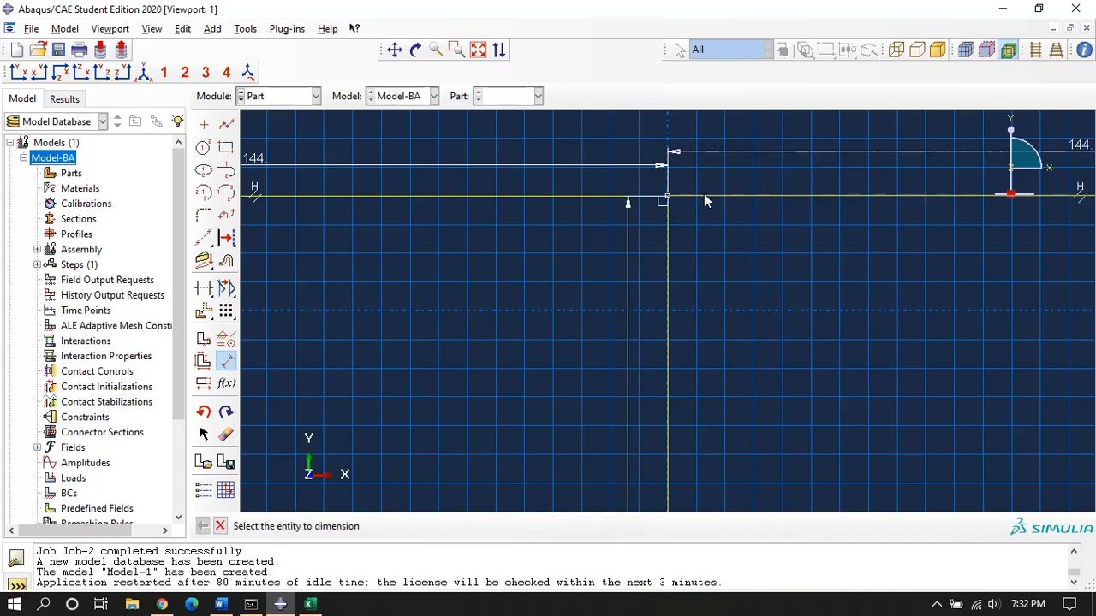
pyautogui.scroll(5, 643, 269)
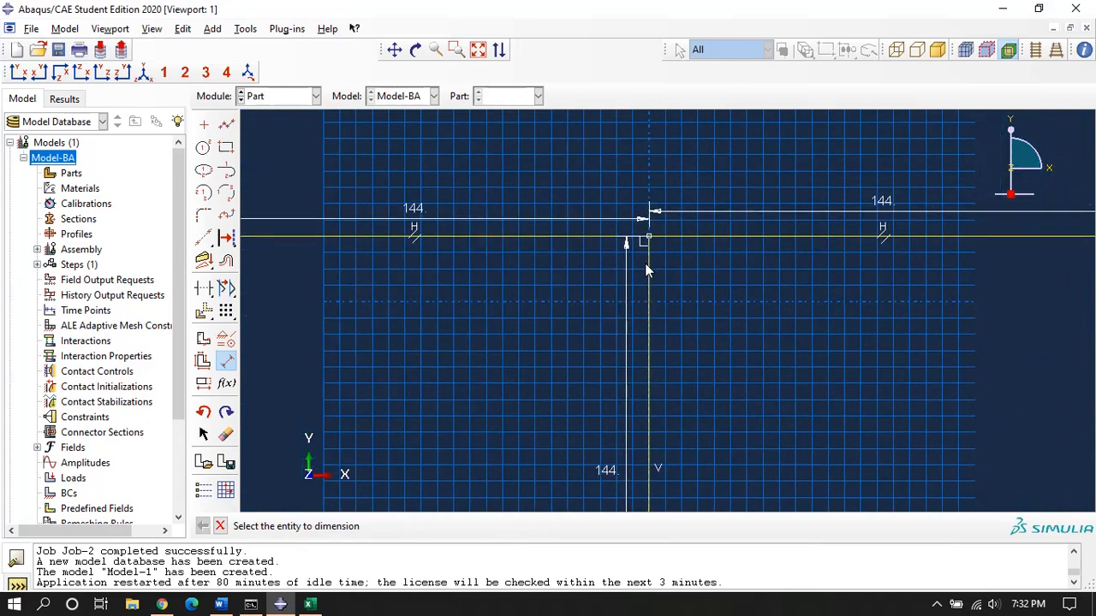
pyautogui.scroll(4, 646, 267)
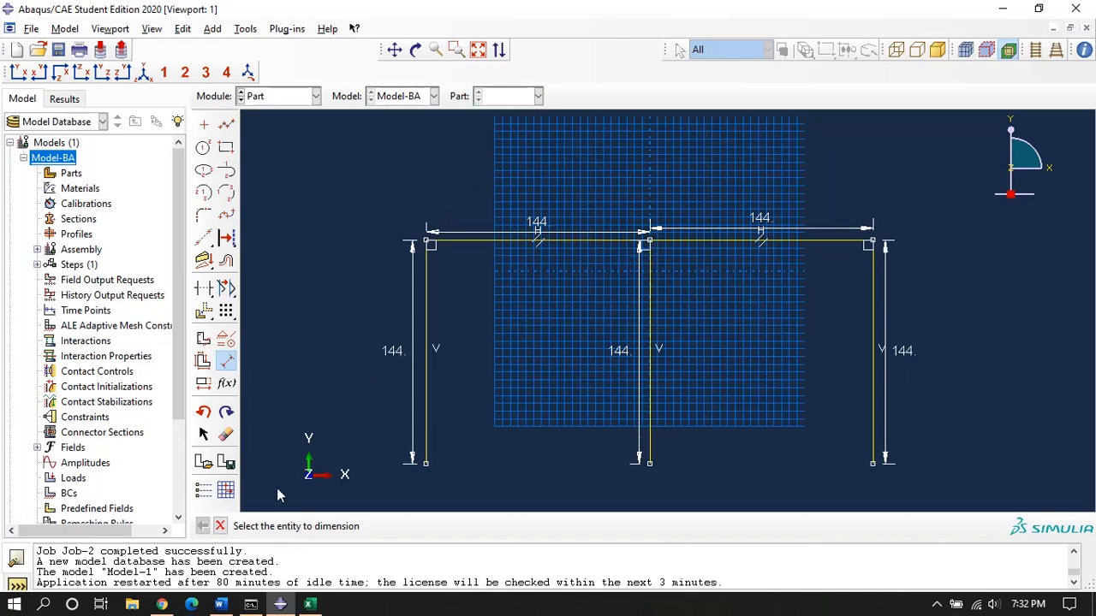
pyautogui.click(220, 525)
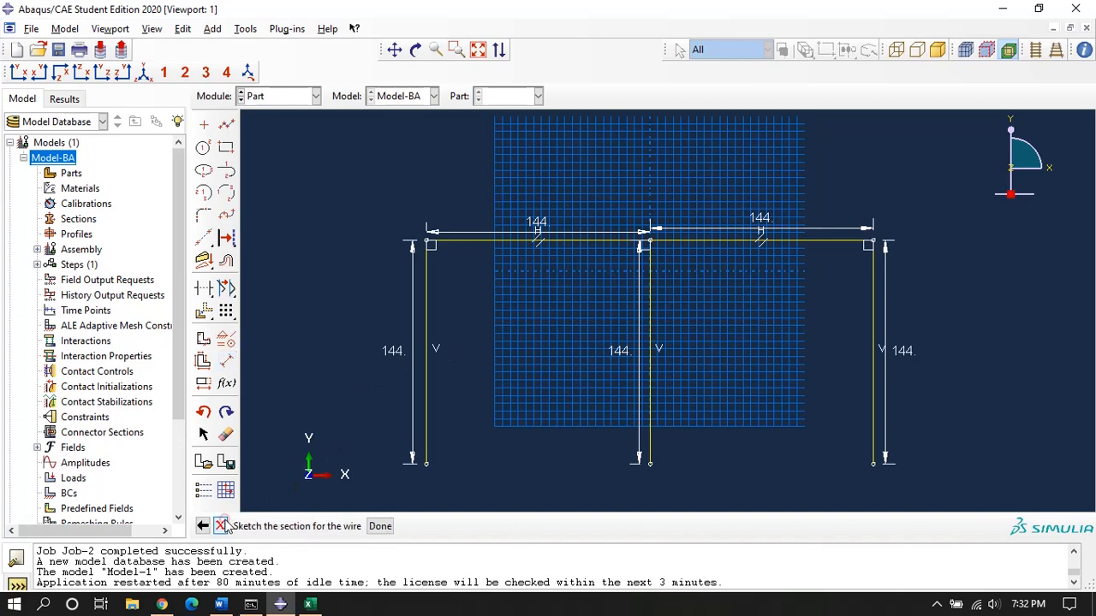
# Step: Finish the wire sketch to build the part and switch to the Property module
pyautogui.click(381, 526)
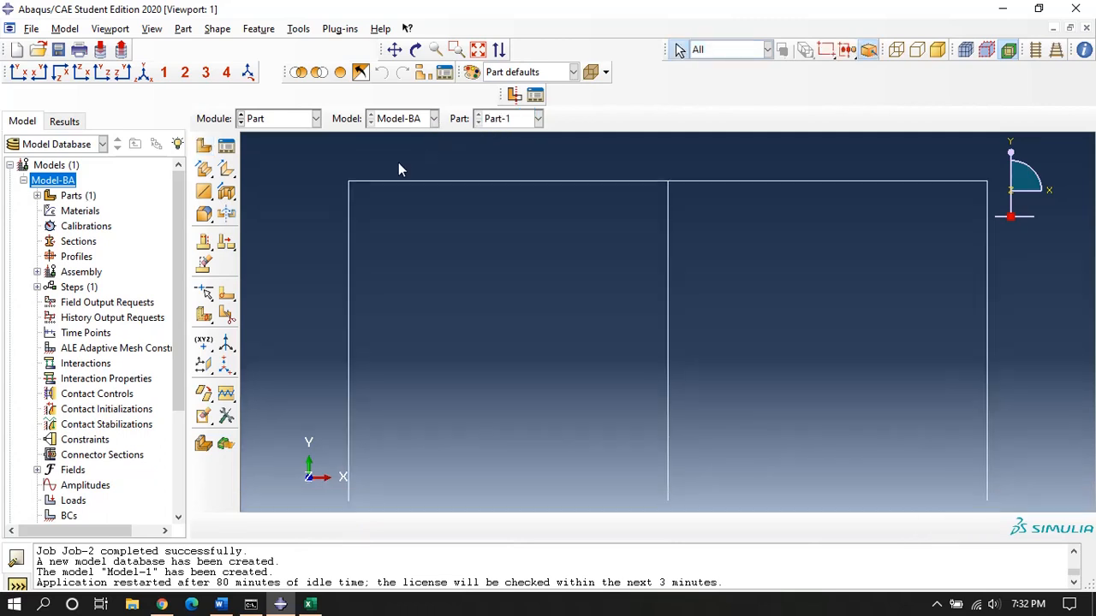
pyautogui.click(311, 127)
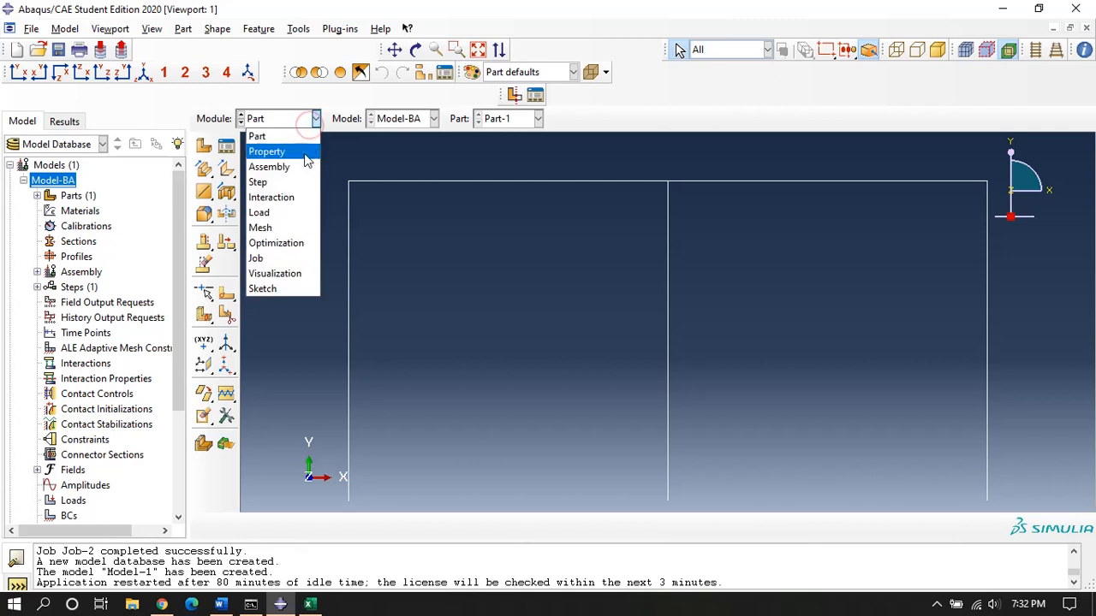
pyautogui.click(301, 152)
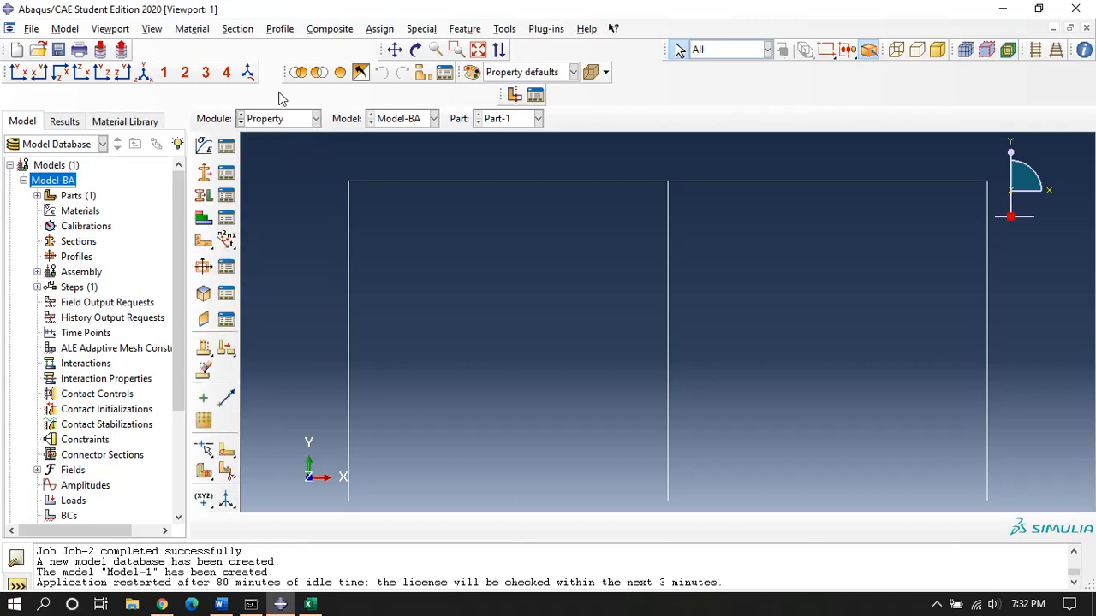
# Step: Create a material named Steel Linear and add isotropic elastic behavior to it
pyautogui.click(206, 147)
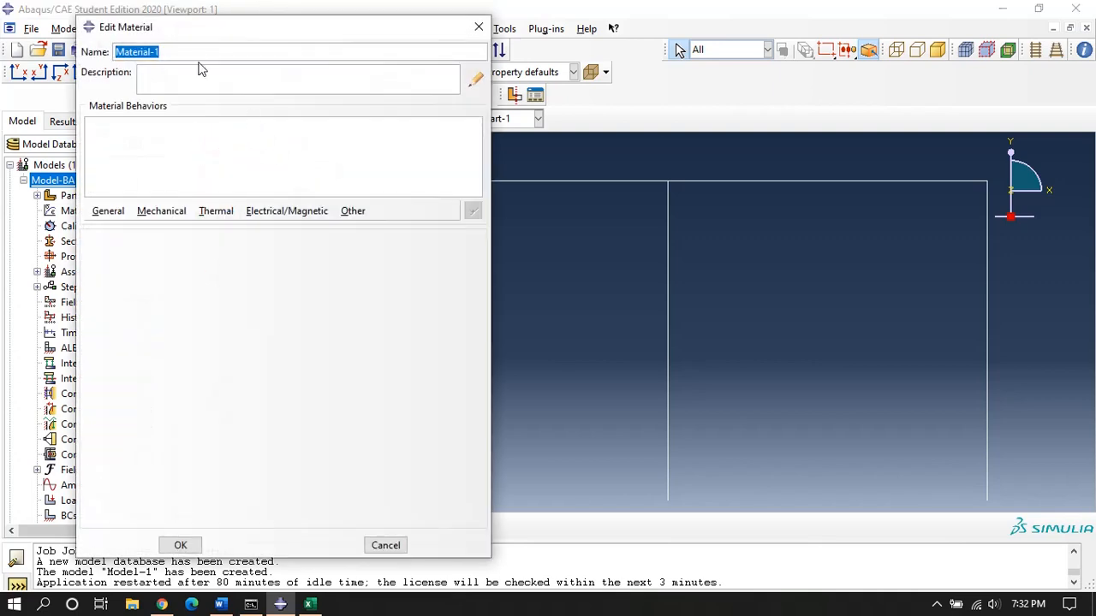
pyautogui.write('Steel Linear')
pyautogui.click(168, 214)
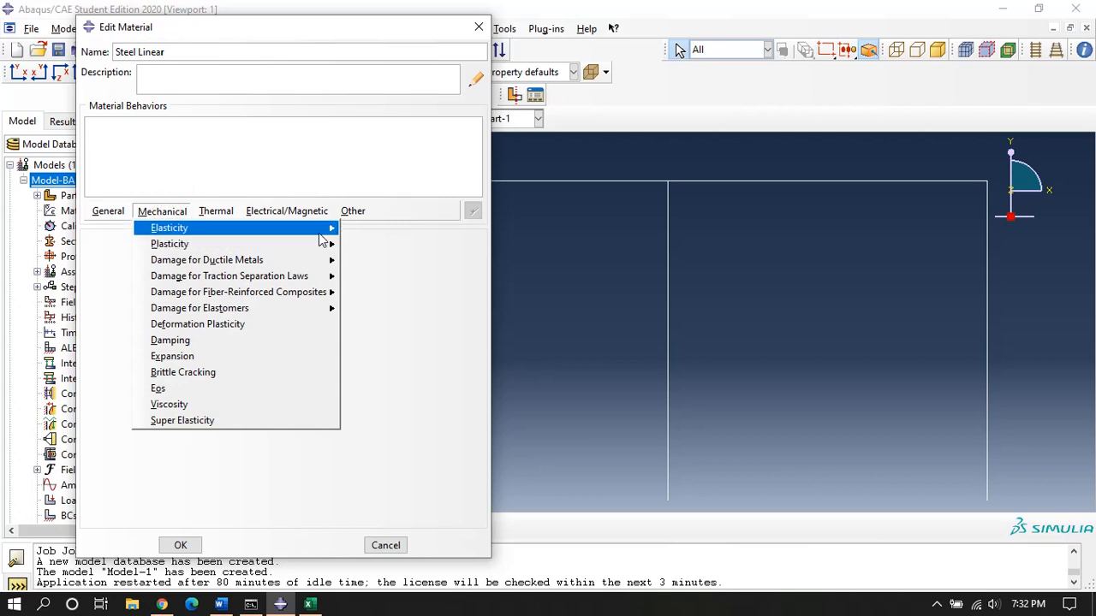
pyautogui.moveTo(323, 229)
pyautogui.click(385, 233)
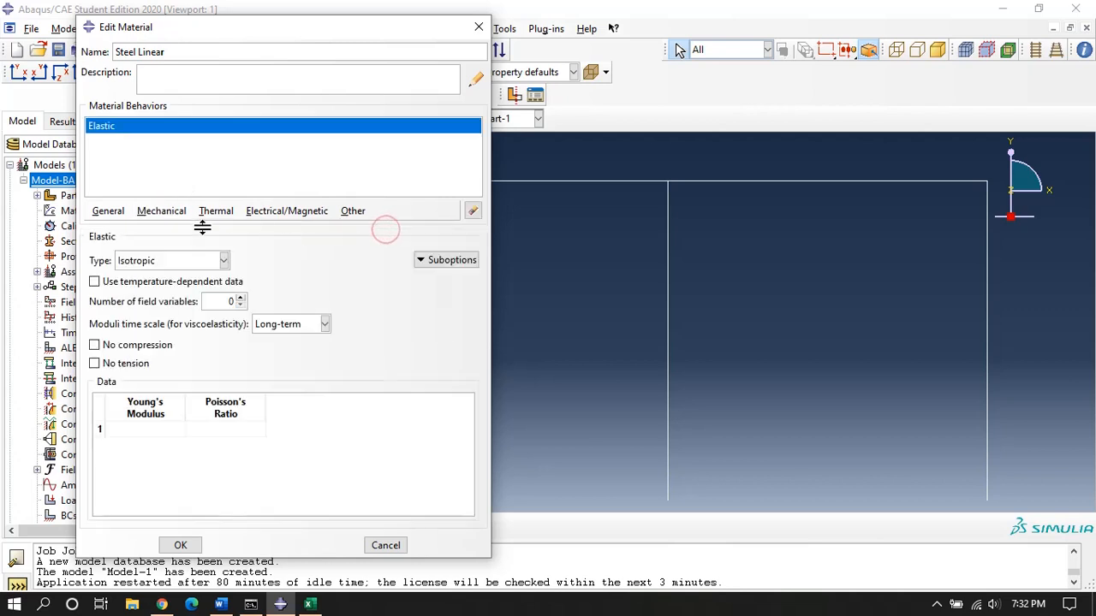
# Step: Set the material's Young's modulus to 29000 and Poisson's ratio to 0.3, and save the material
pyautogui.click(164, 426)
pyautogui.write('29000')
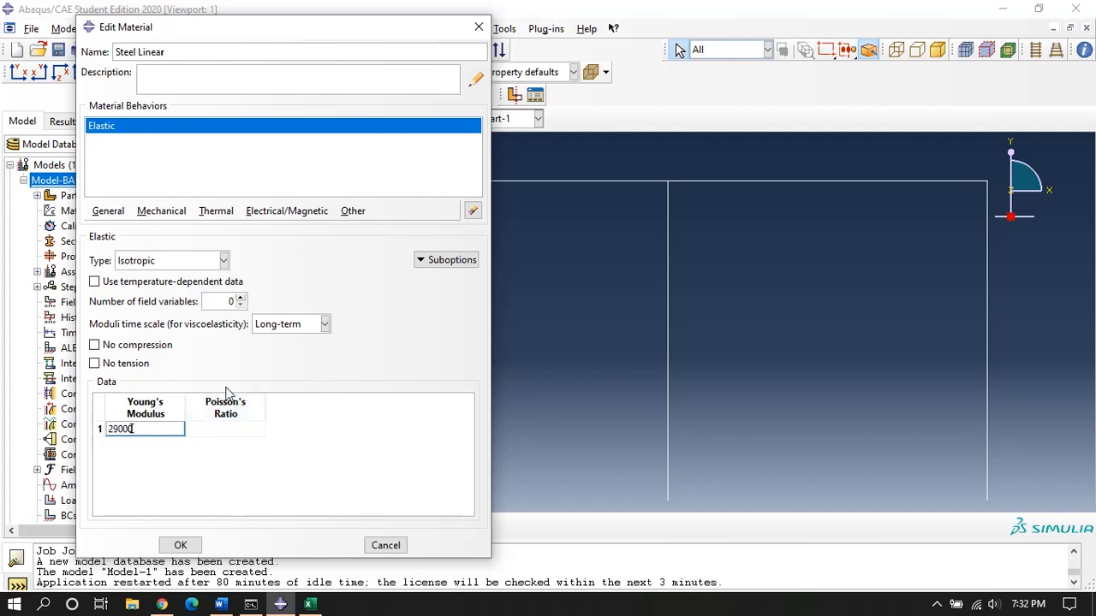
pyautogui.click(215, 430)
pyautogui.write('0.3')
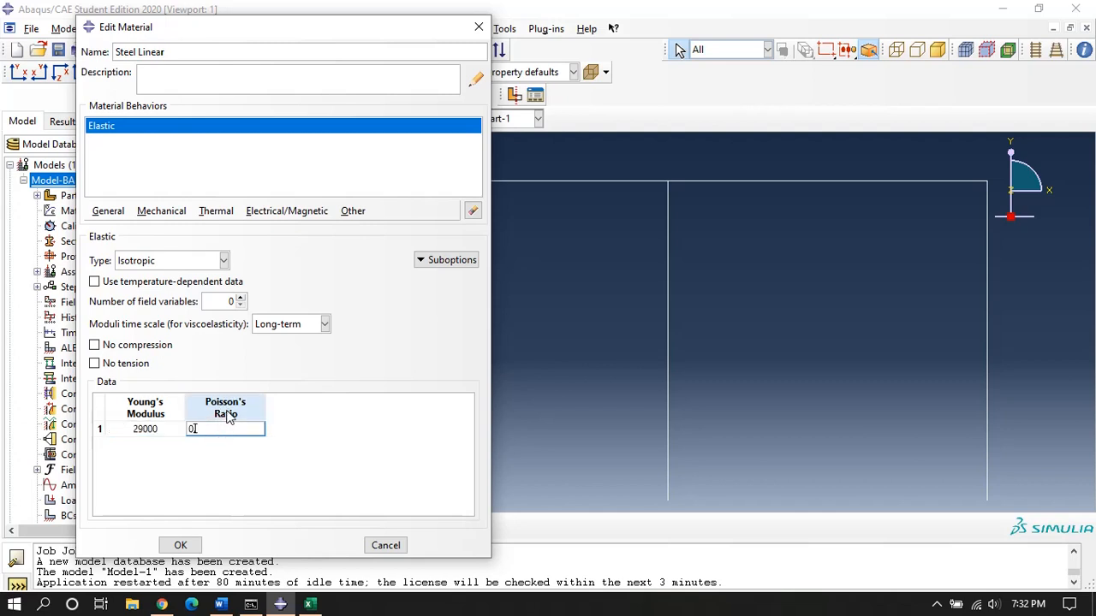
pyautogui.click(180, 545)
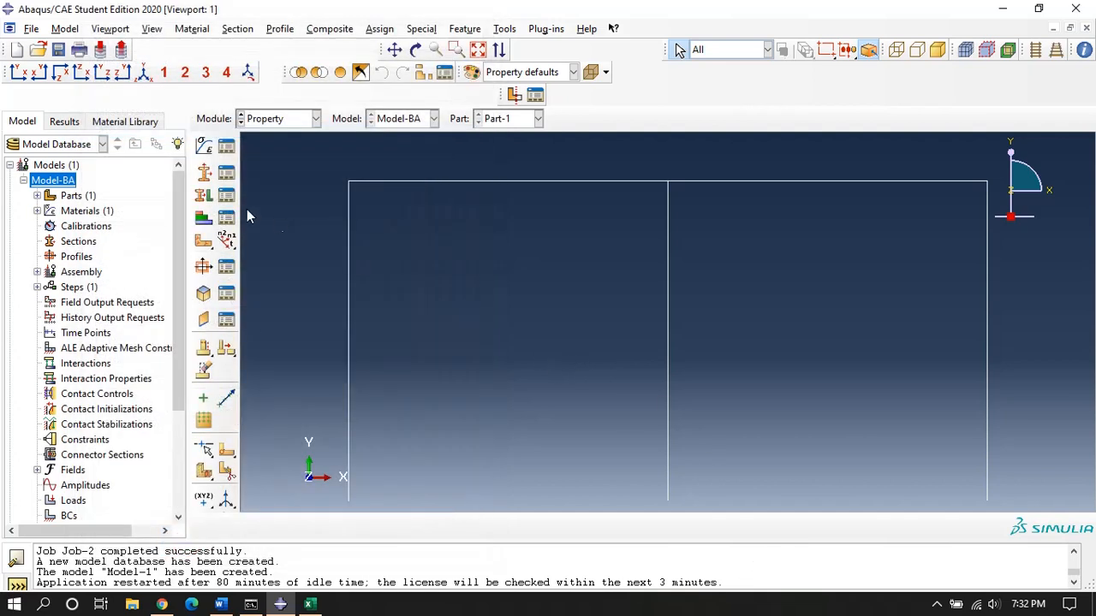
# Step: Start a beam-type section named Section-1 and begin an I-shaped profile named Profile-1 for it
pyautogui.click(203, 172)
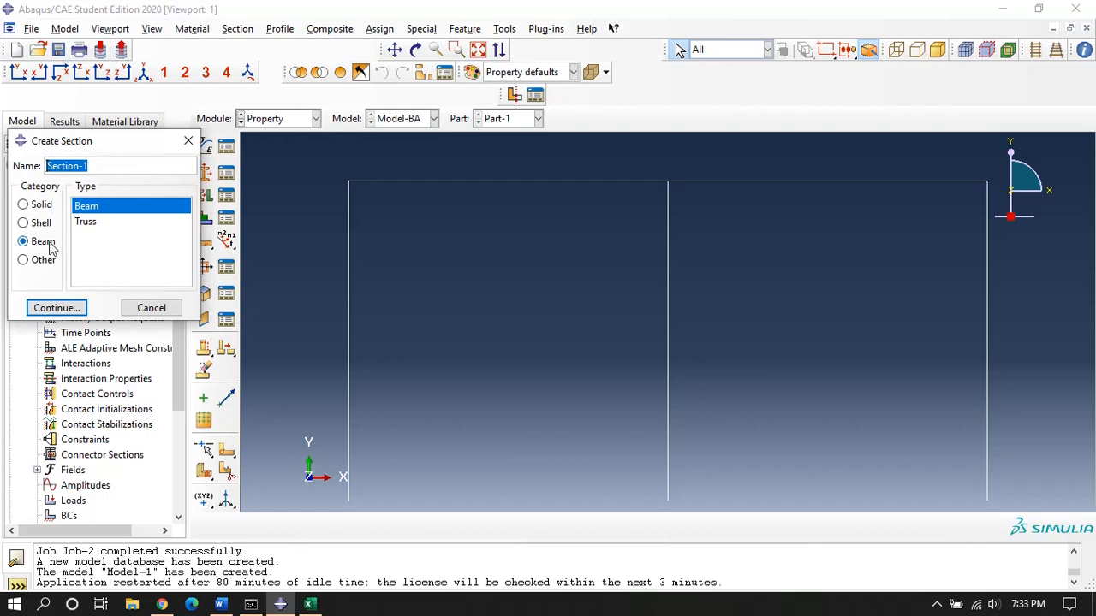
pyautogui.click(54, 308)
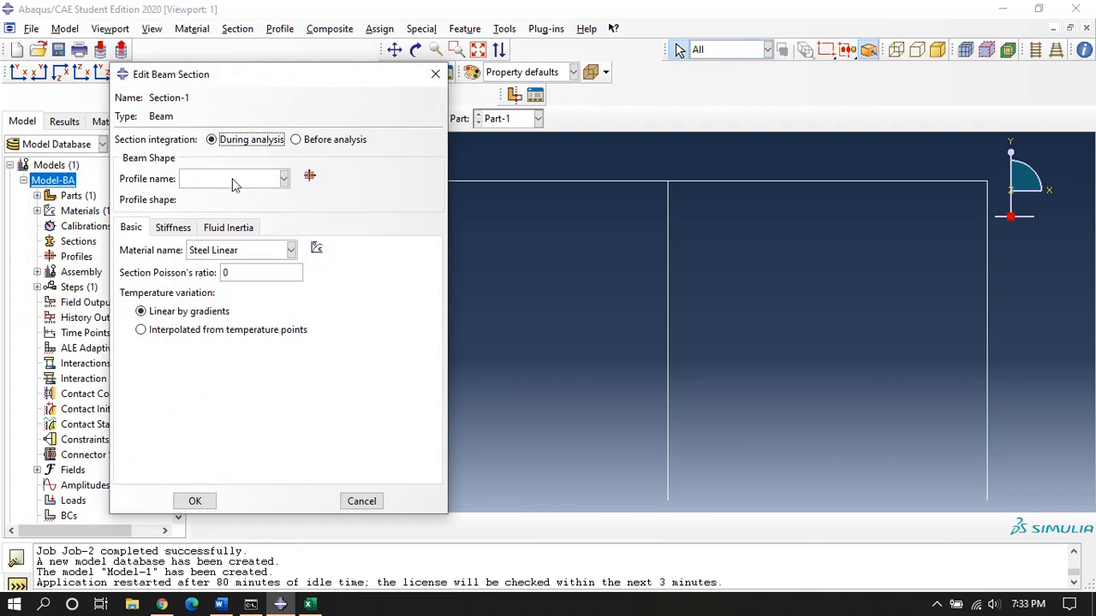
pyautogui.click(315, 177)
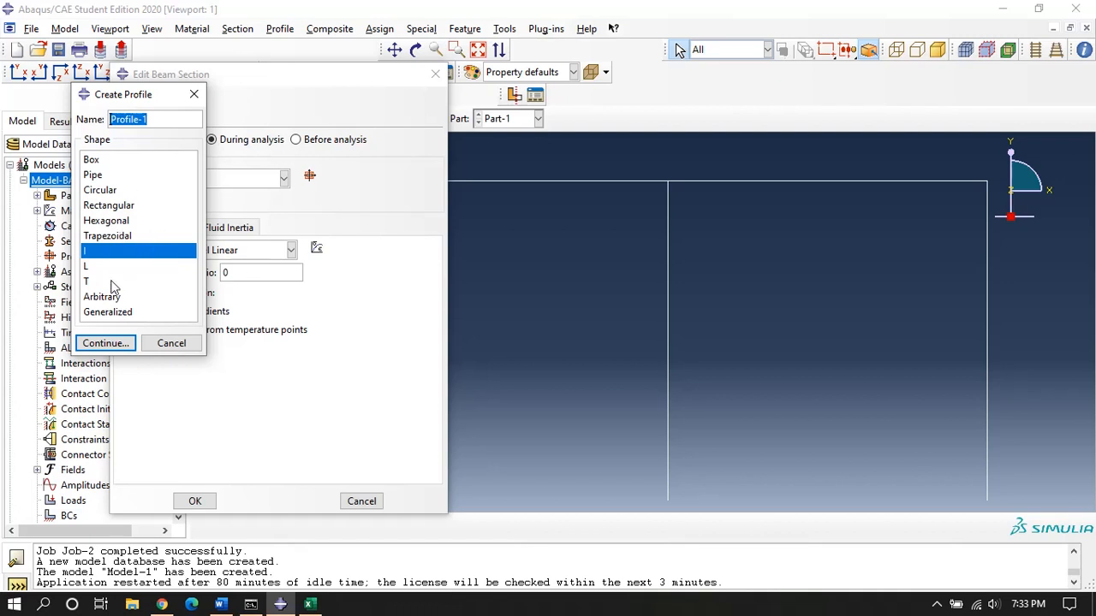
pyautogui.click(104, 343)
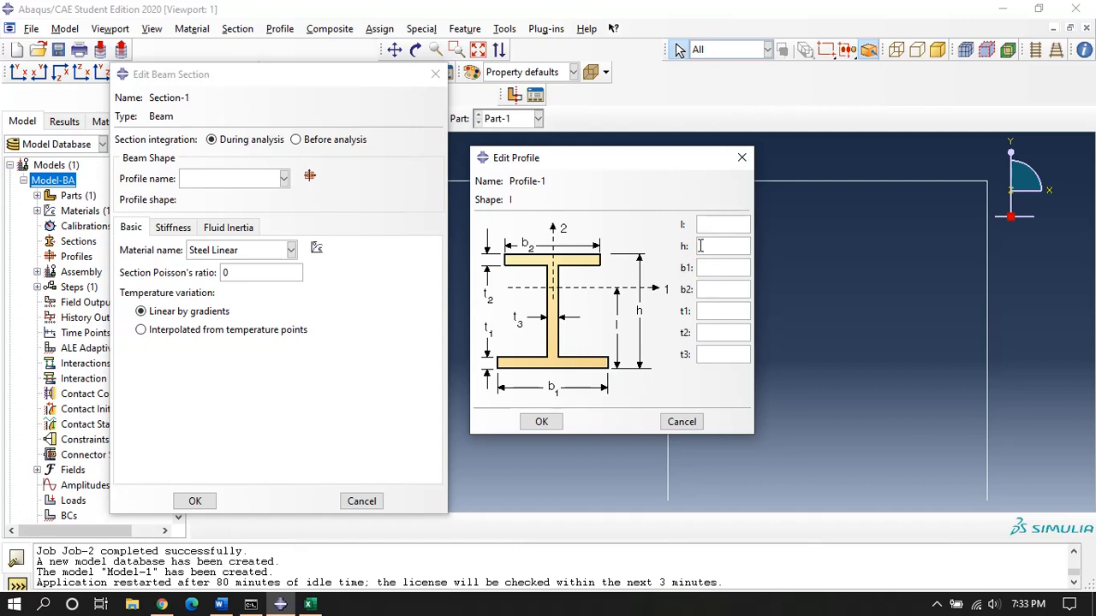
# Step: Set the I profile's l to 13.9/2, height h to 13.9, and flange widths b1 and b2 to 8.06
pyautogui.write('13')
pyautogui.click(717, 223)
pyautogui.write('13.9/2')
pyautogui.click(721, 269)
pyautogui.write('8.0')
pyautogui.write('8.06')
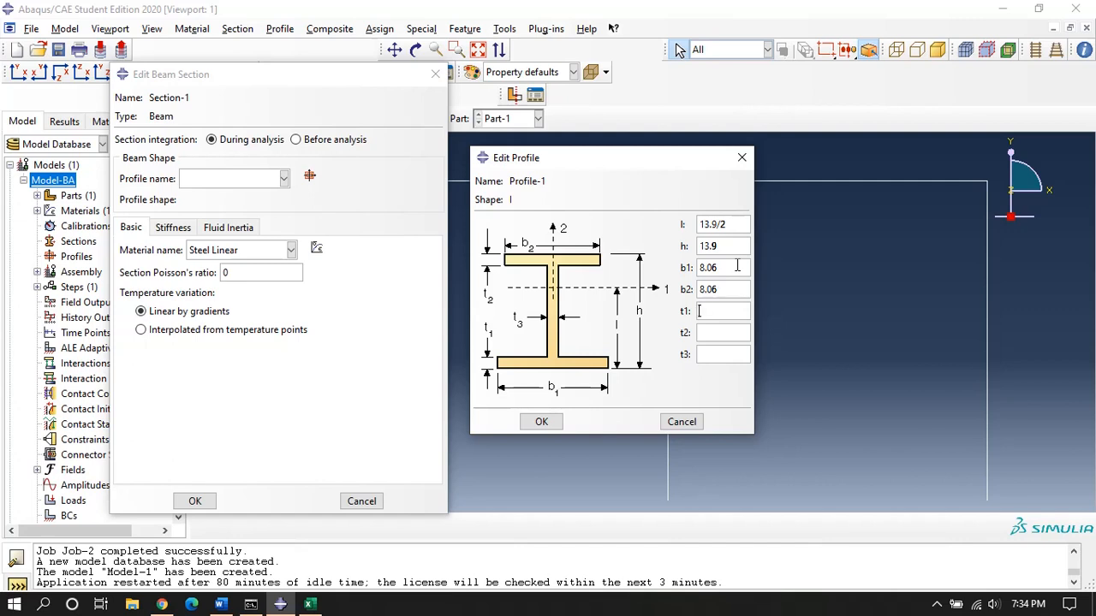
# Step: Set the profile's flange thicknesses t1 and t2 to 0.66 and web thickness t3 to 0.37, and save the profile
pyautogui.press('Tab')
pyautogui.write('0.66')
pyautogui.press('Tab')
pyautogui.write('0.660.37')
pyautogui.click(541, 422)
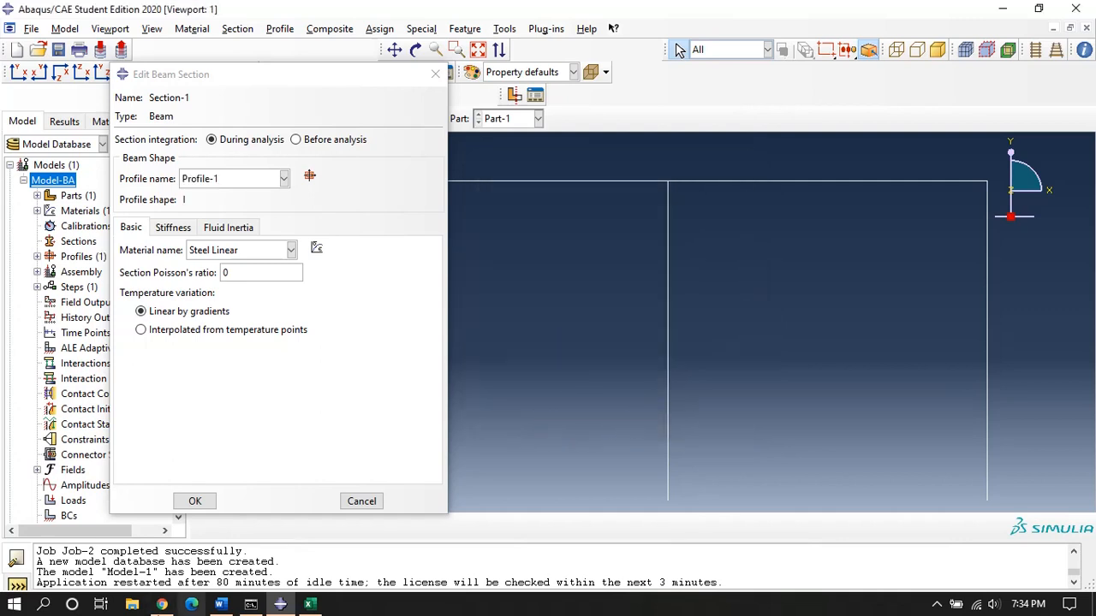
# Step: Keep Steel Linear as the material of the beam section and save the section
pyautogui.click(248, 248)
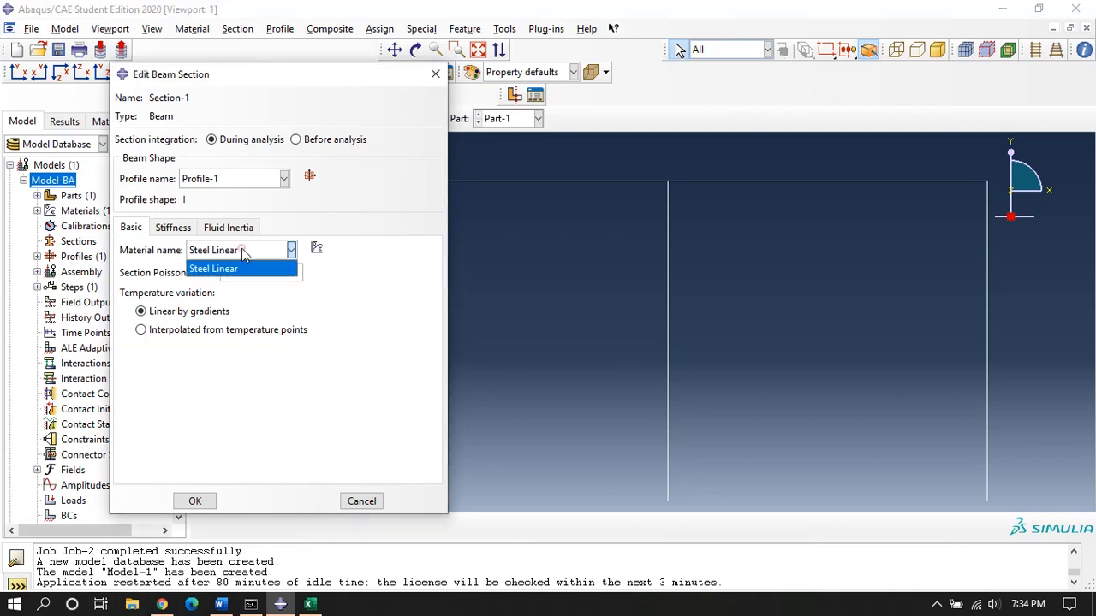
pyautogui.click(242, 249)
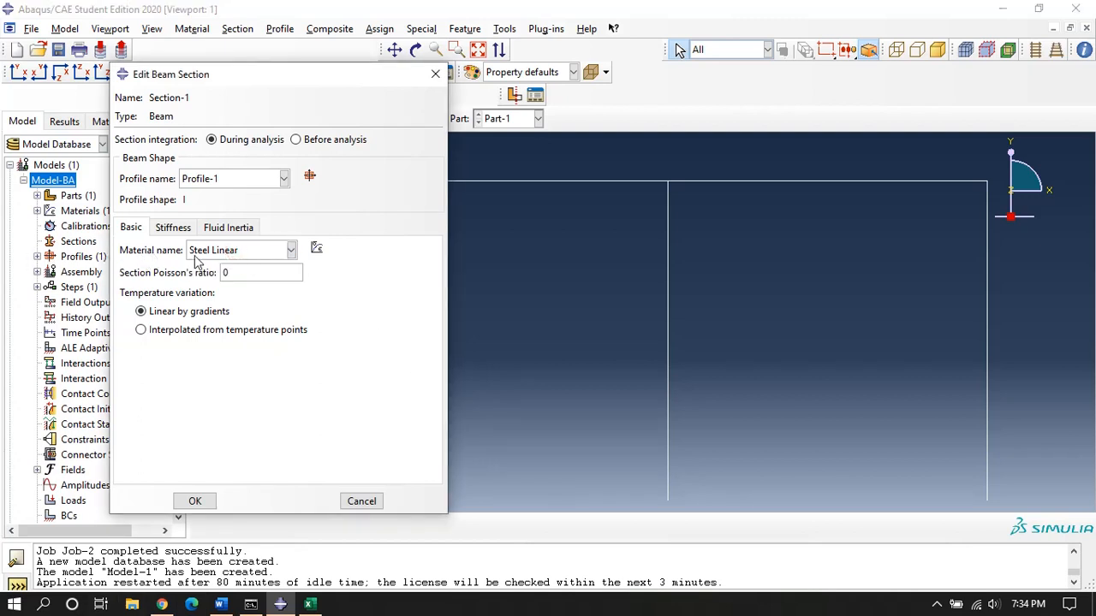
pyautogui.click(190, 506)
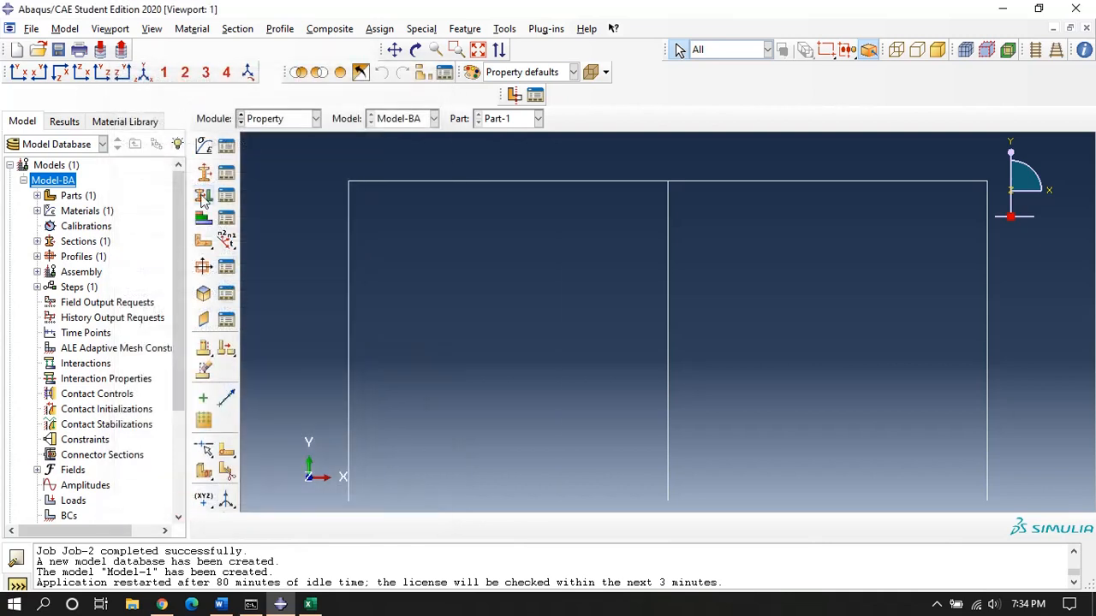
# Step: Assign Section-1 to all members of the frame as Set-1
pyautogui.click(204, 197)
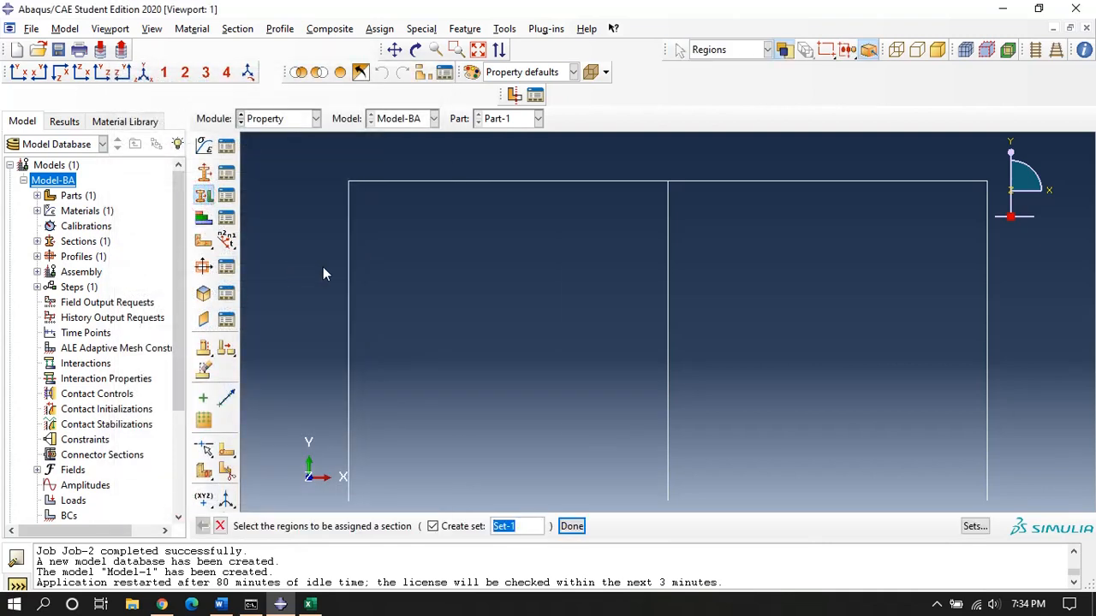
pyautogui.scroll(2, 313, 230)
pyautogui.scroll(-4, 312, 230)
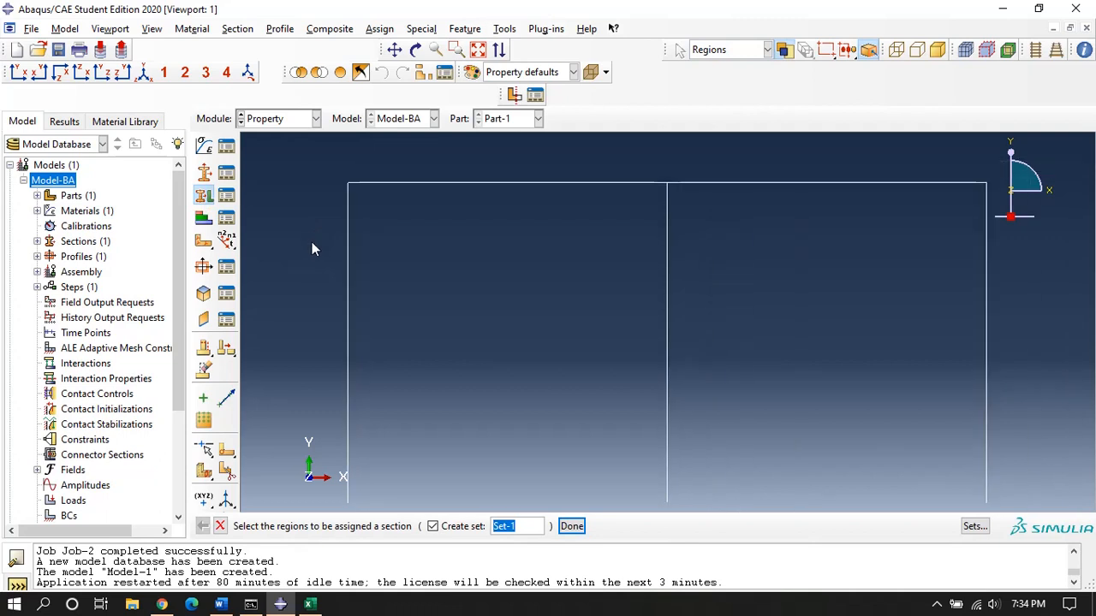
pyautogui.moveTo(866, 368); pyautogui.dragTo(962, 380)
pyautogui.click(570, 527)
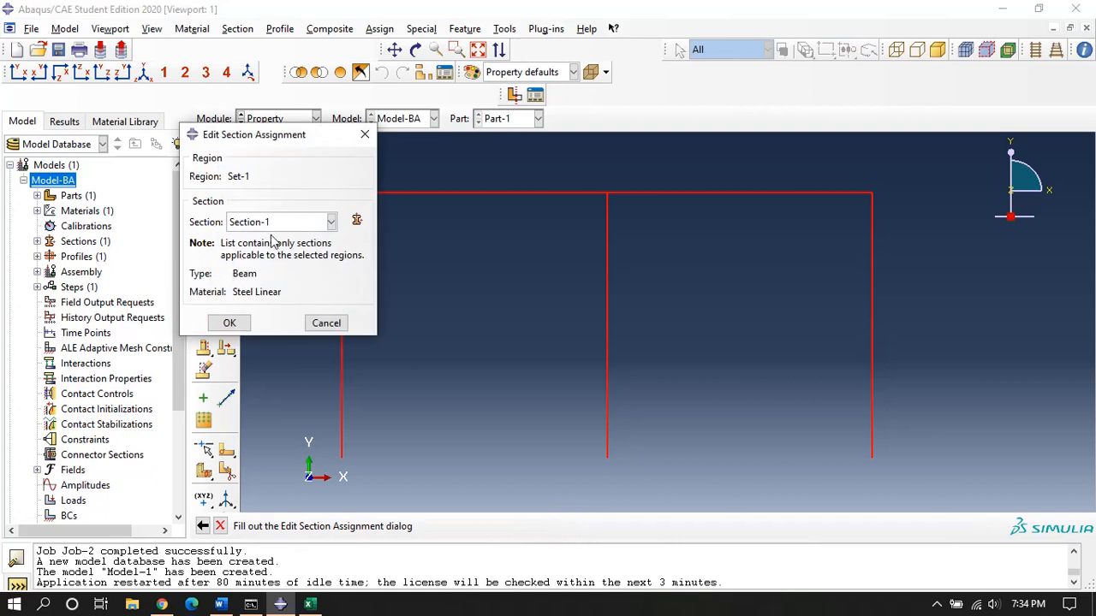
pyautogui.click(229, 322)
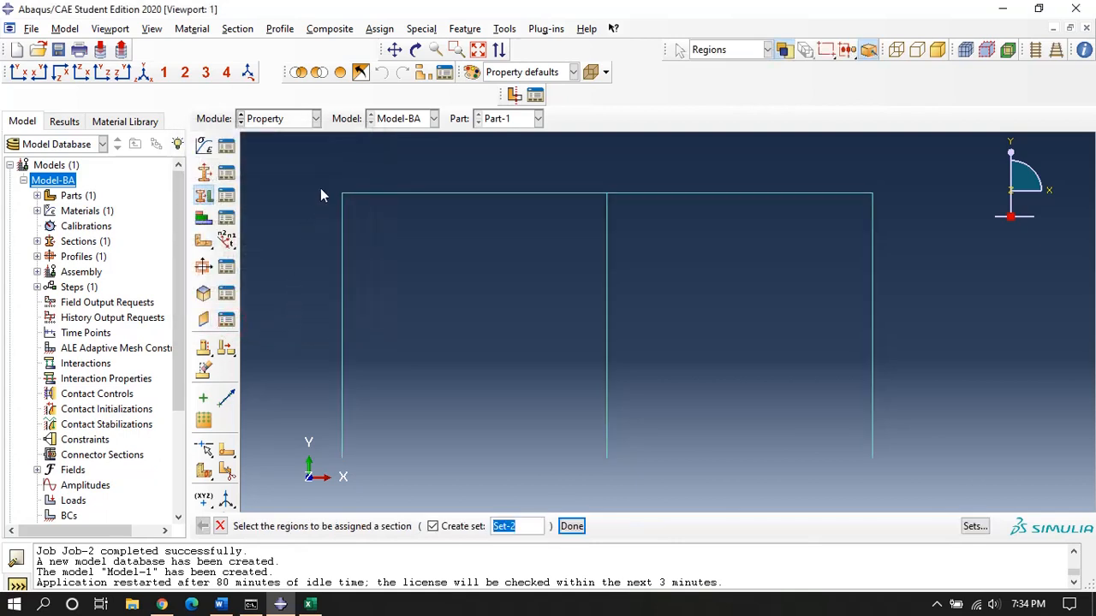
pyautogui.click(294, 118)
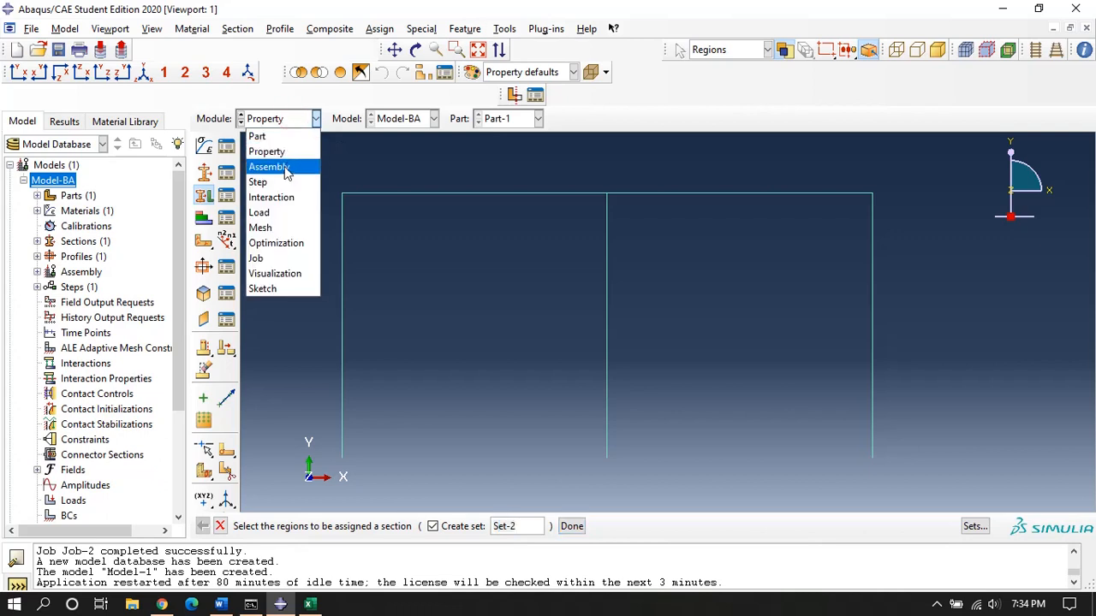
pyautogui.click(337, 167)
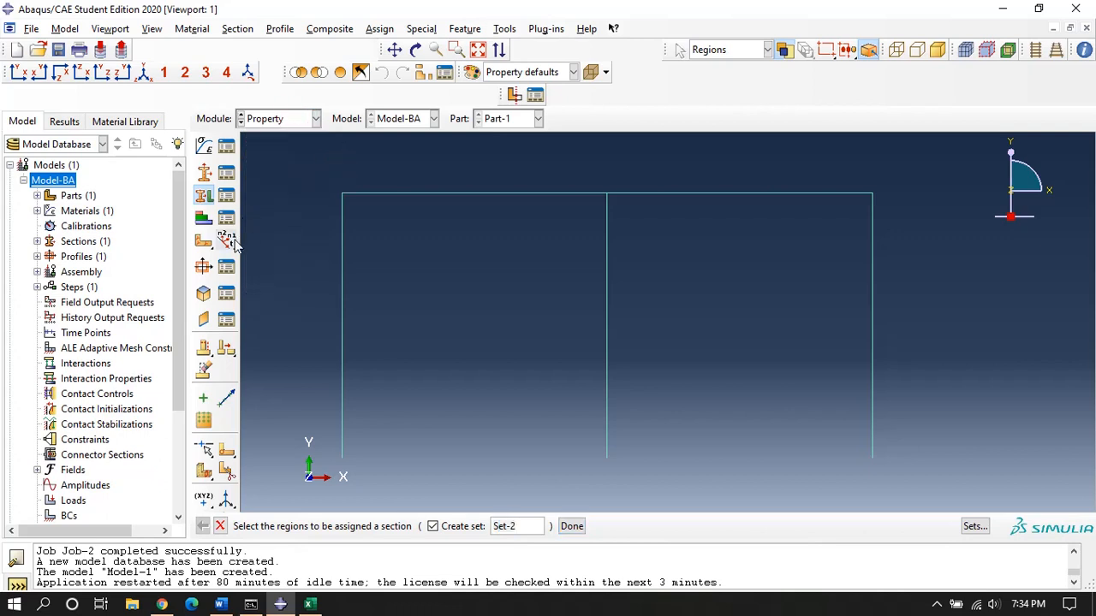
# Step: Assign a beam section orientation to the whole frame with n1 direction 0.0,0.0,-1.0
pyautogui.click(229, 242)
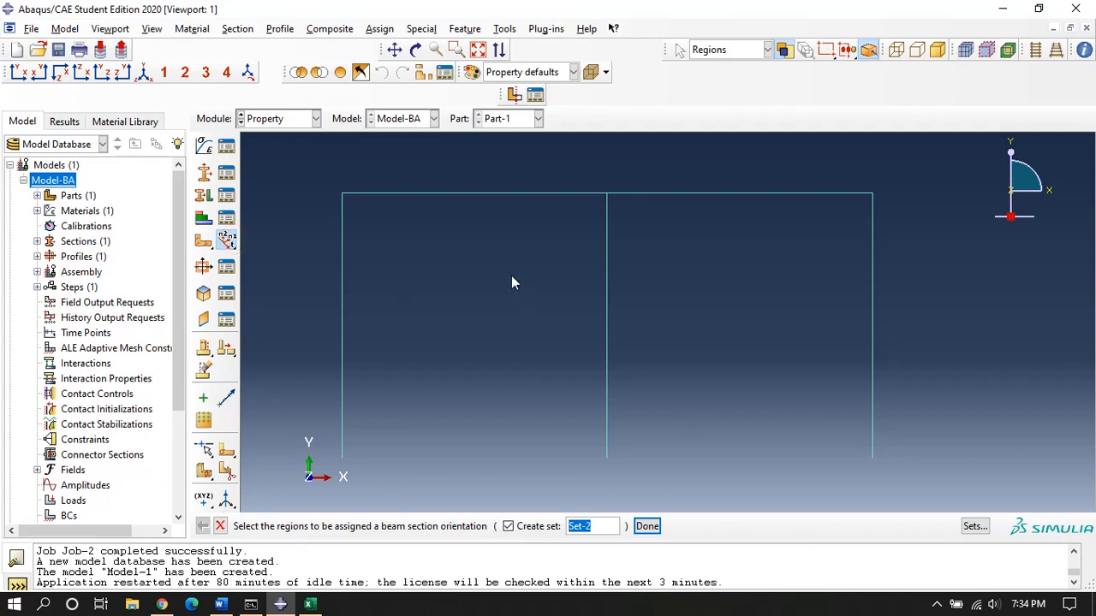
pyautogui.scroll(-1, 511, 275)
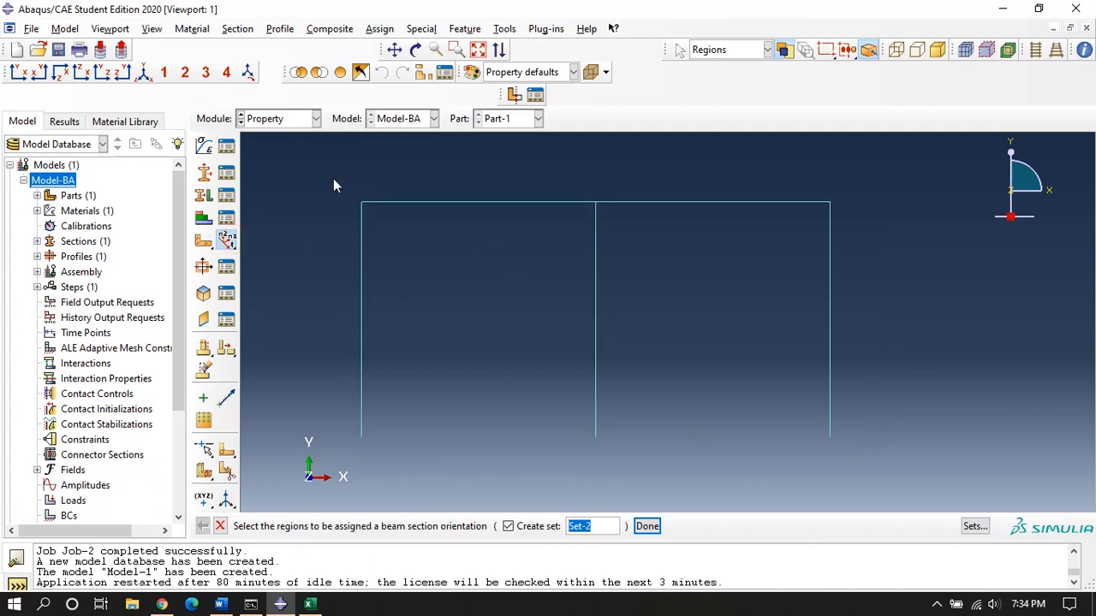
pyautogui.moveTo(333, 178); pyautogui.dragTo(927, 346)
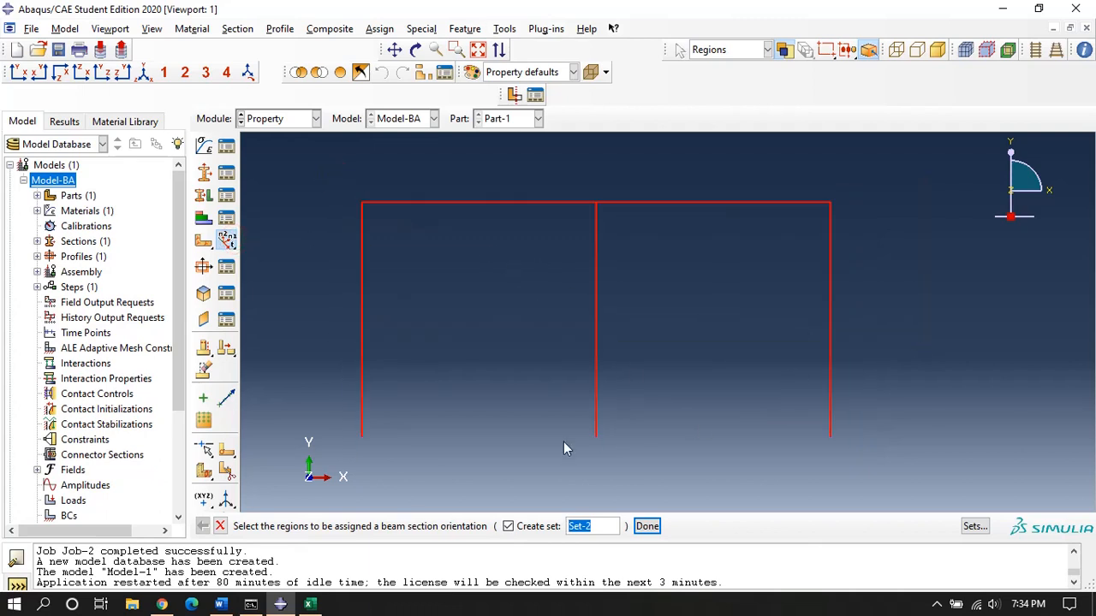
pyautogui.click(647, 526)
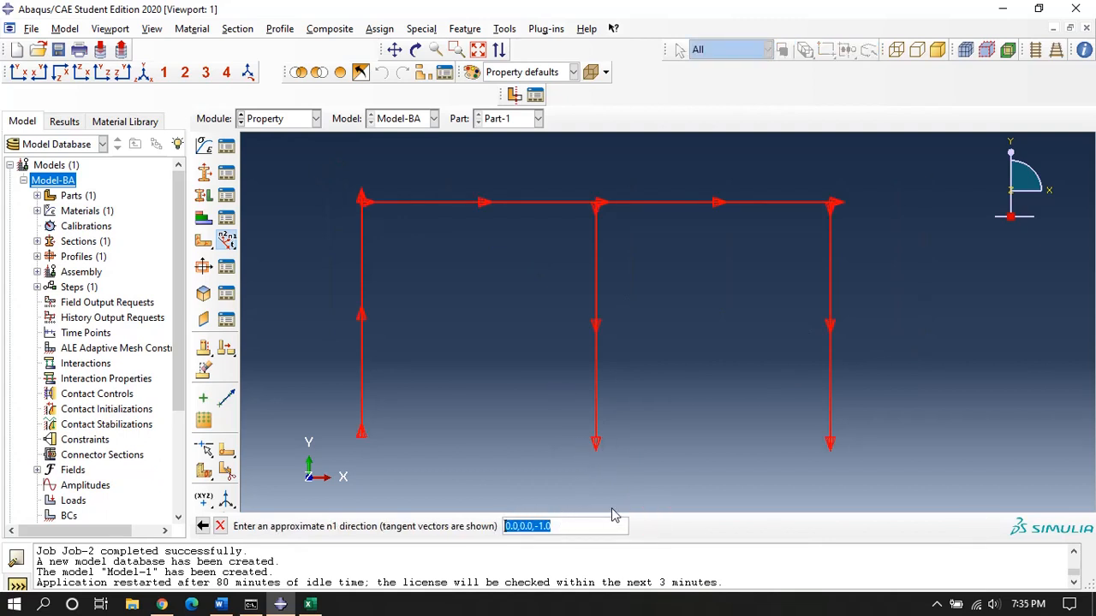
pyautogui.press('Return')
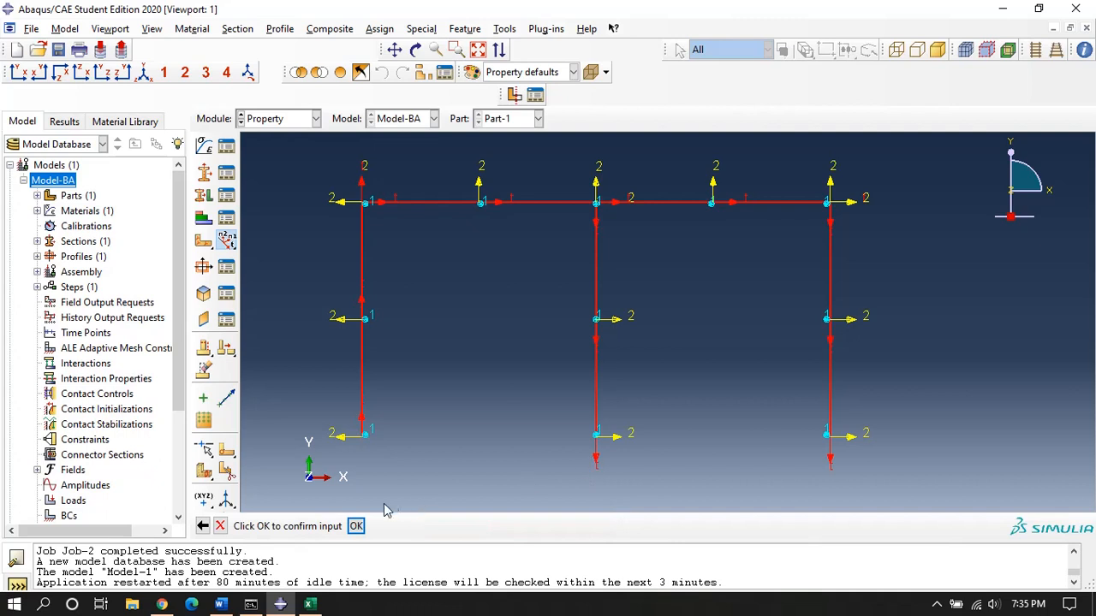
pyautogui.click(357, 525)
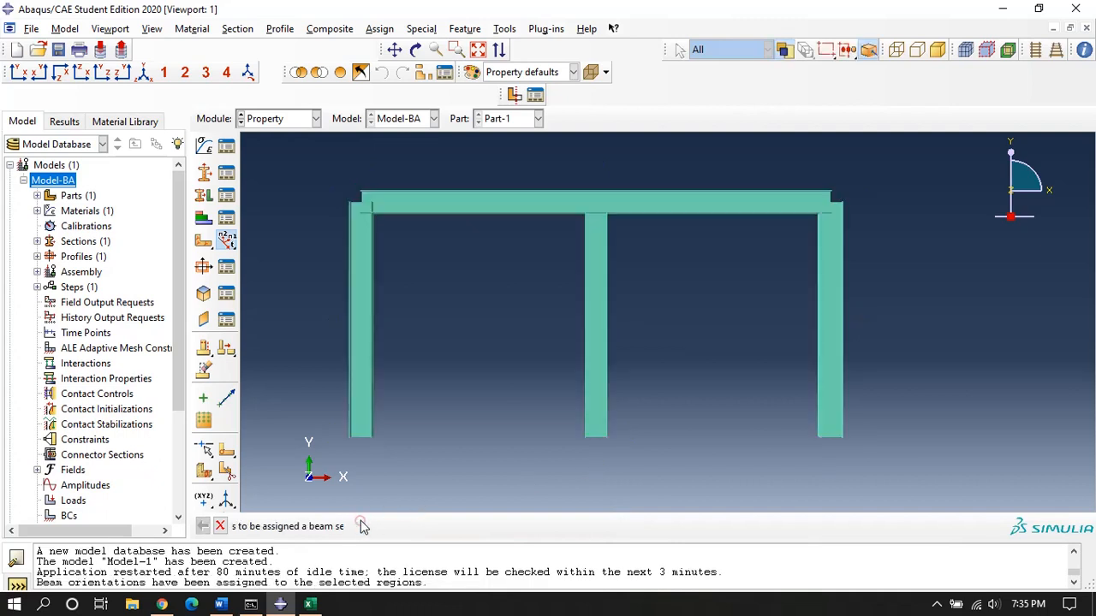
# Step: Reassign the beam section orientation of the three columns with n1 direction 1.0,0.0,0
pyautogui.click(124, 73)
pyautogui.click(143, 72)
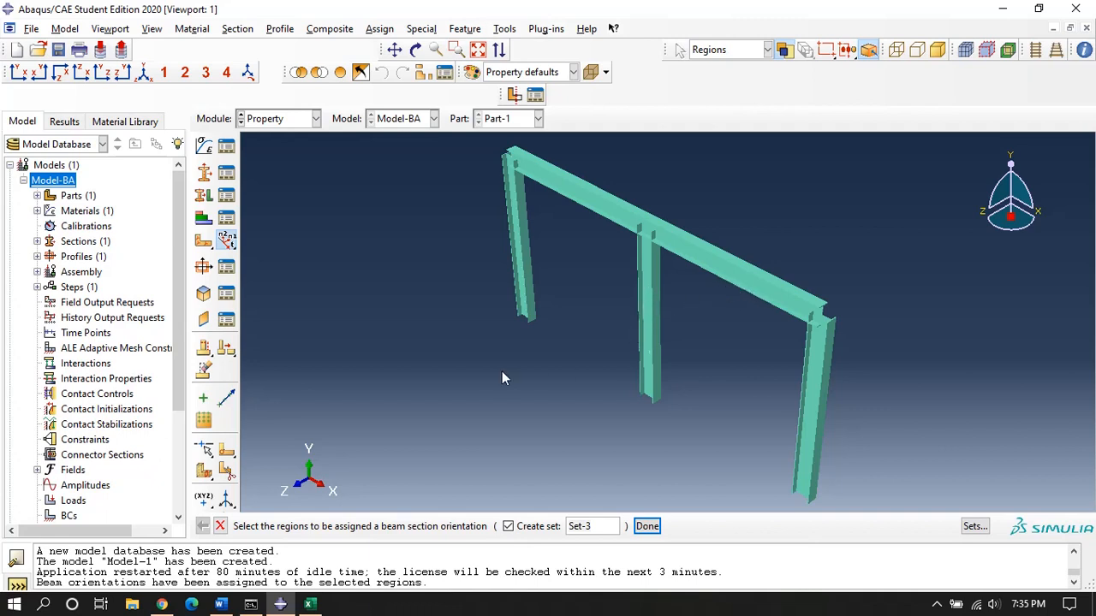
pyautogui.click(227, 242)
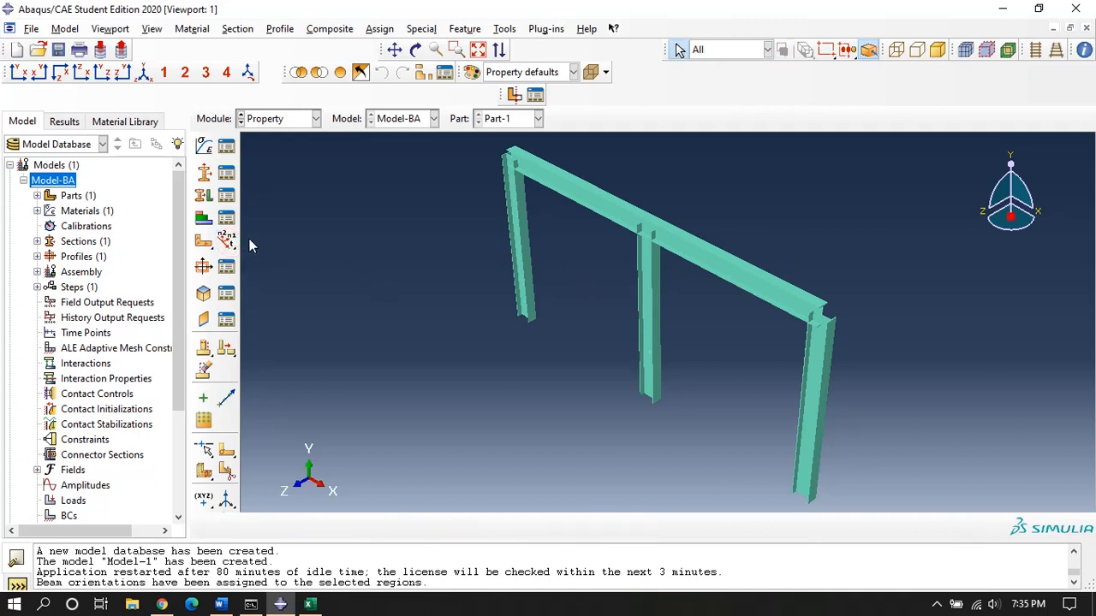
pyautogui.click(226, 241)
pyautogui.click(521, 278)
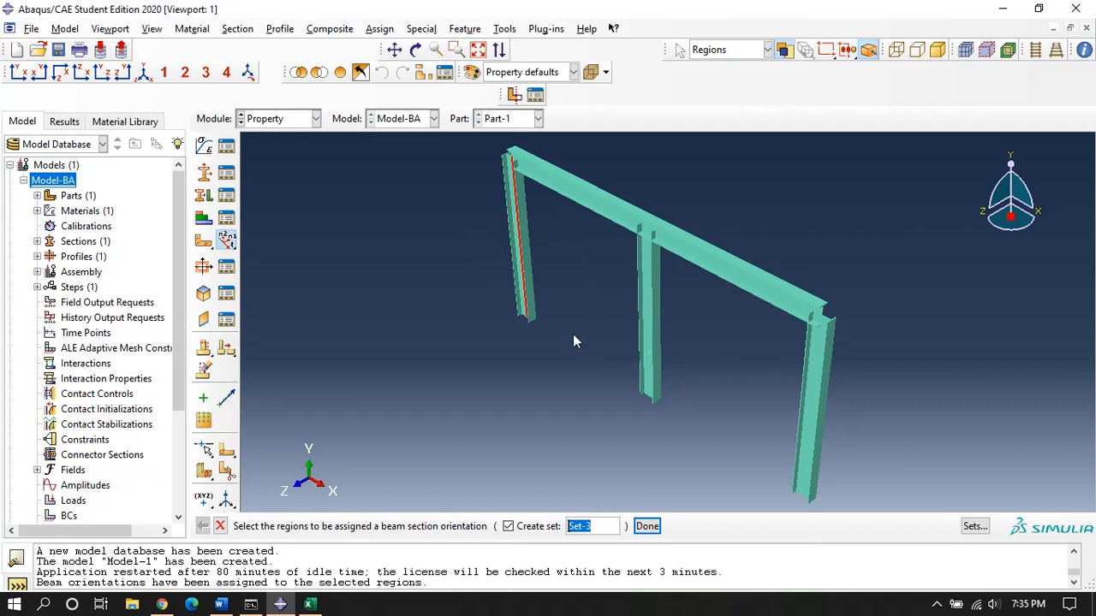
pyautogui.keyDown('shift'); pyautogui.moveTo(622, 336); pyautogui.dragTo(690, 384); pyautogui.keyUp('shift')
pyautogui.keyDown('shift'); pyautogui.moveTo(747, 428); pyautogui.dragTo(947, 488); pyautogui.keyUp('shift')
pyautogui.click(650, 531)
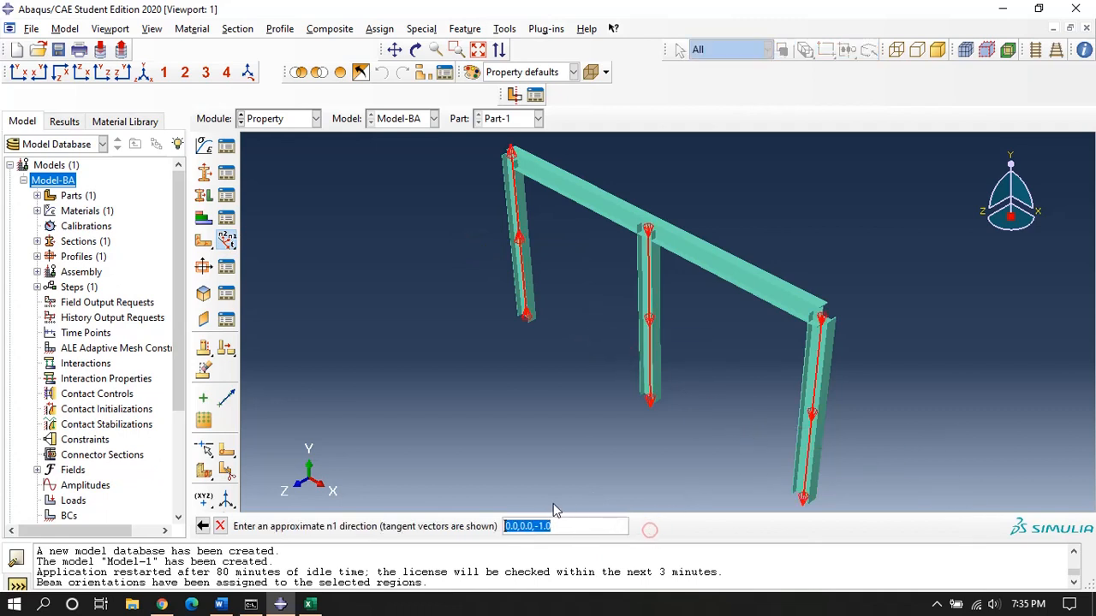
pyautogui.click(570, 523)
pyautogui.press('BackSpace')
pyautogui.press('BackSpace')
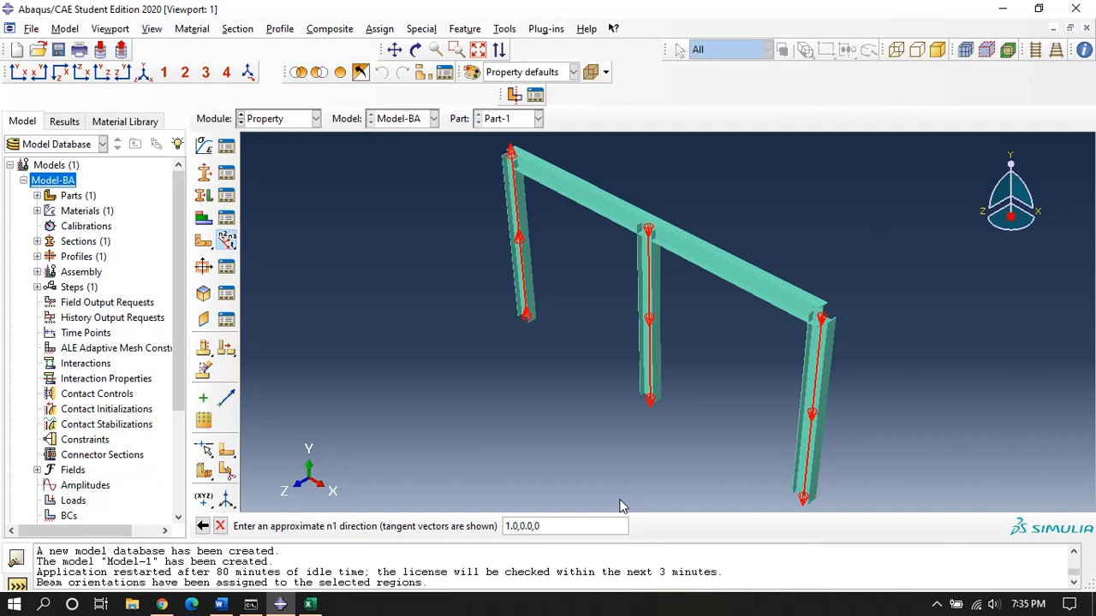
pyautogui.press('Return')
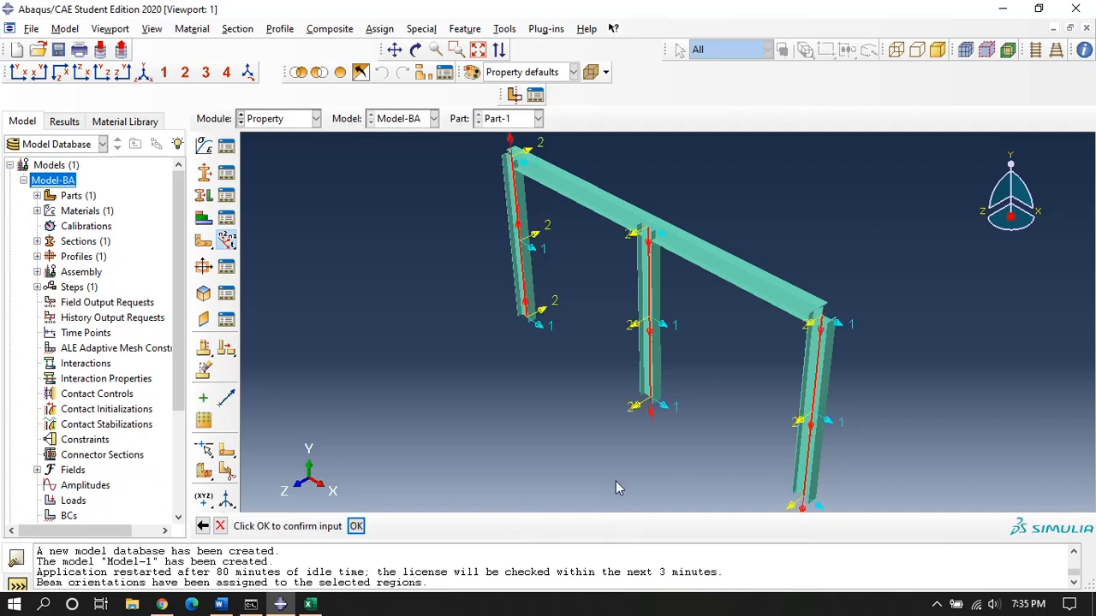
pyautogui.click(356, 526)
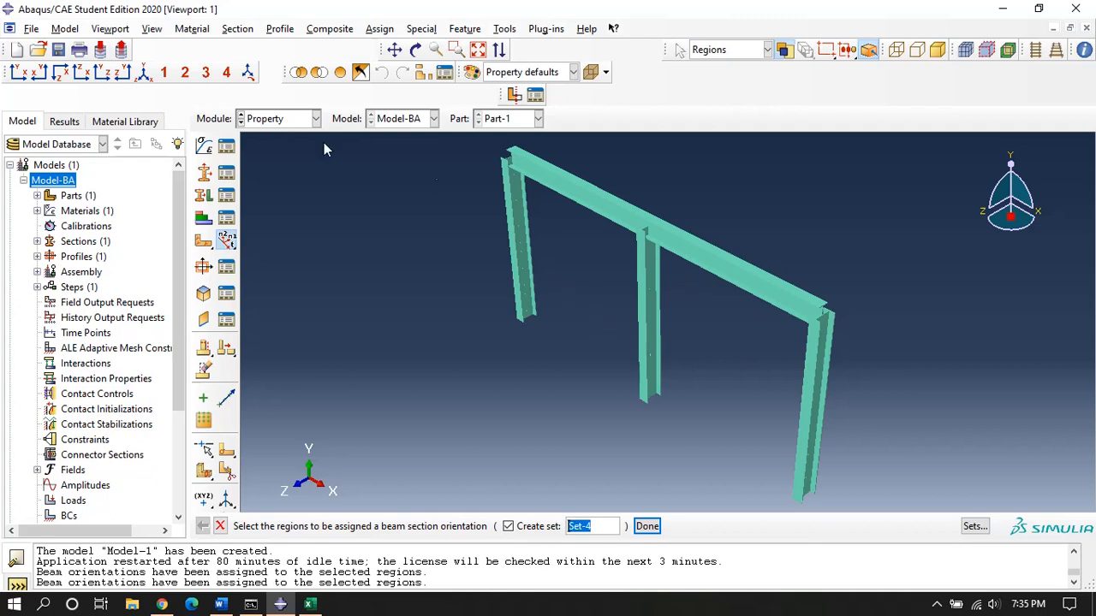
# Step: Create a dependent instance of Part-1 in the assembly
pyautogui.click(289, 121)
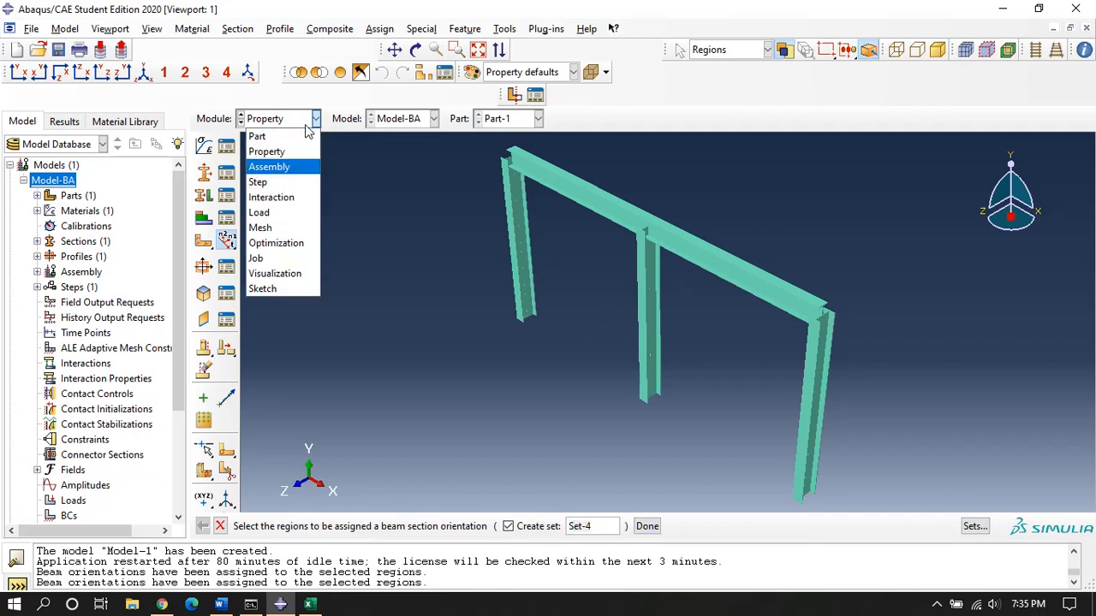
pyautogui.click(289, 166)
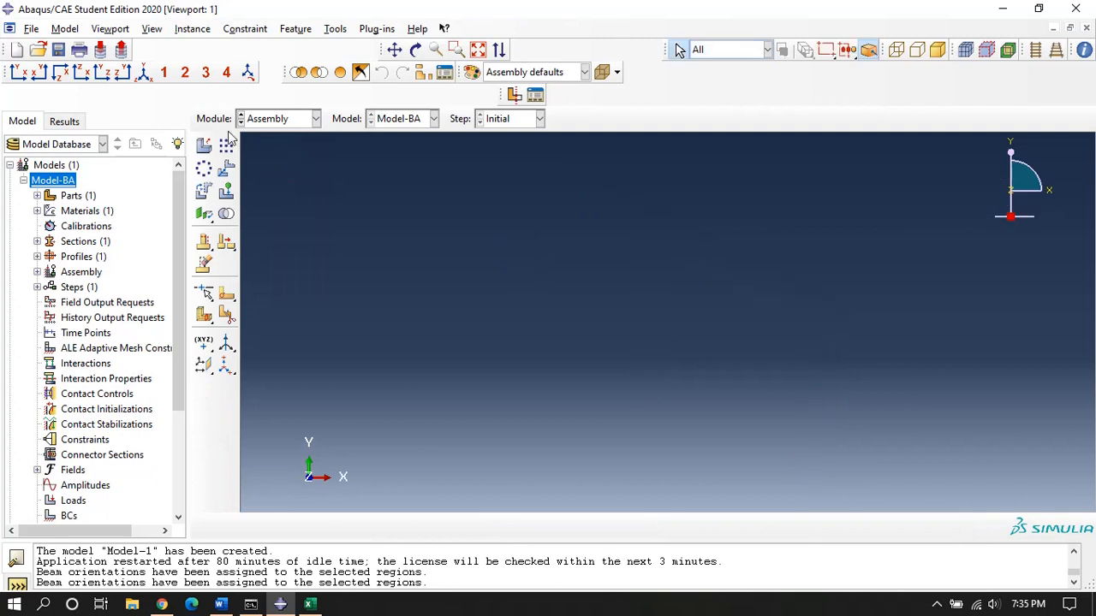
pyautogui.click(204, 144)
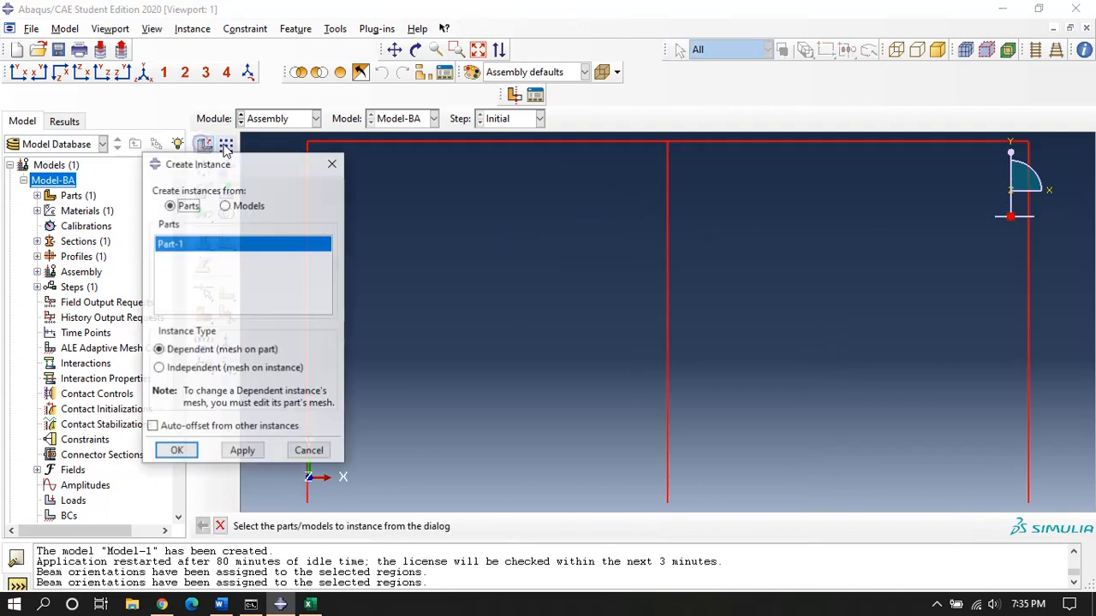
pyautogui.click(177, 452)
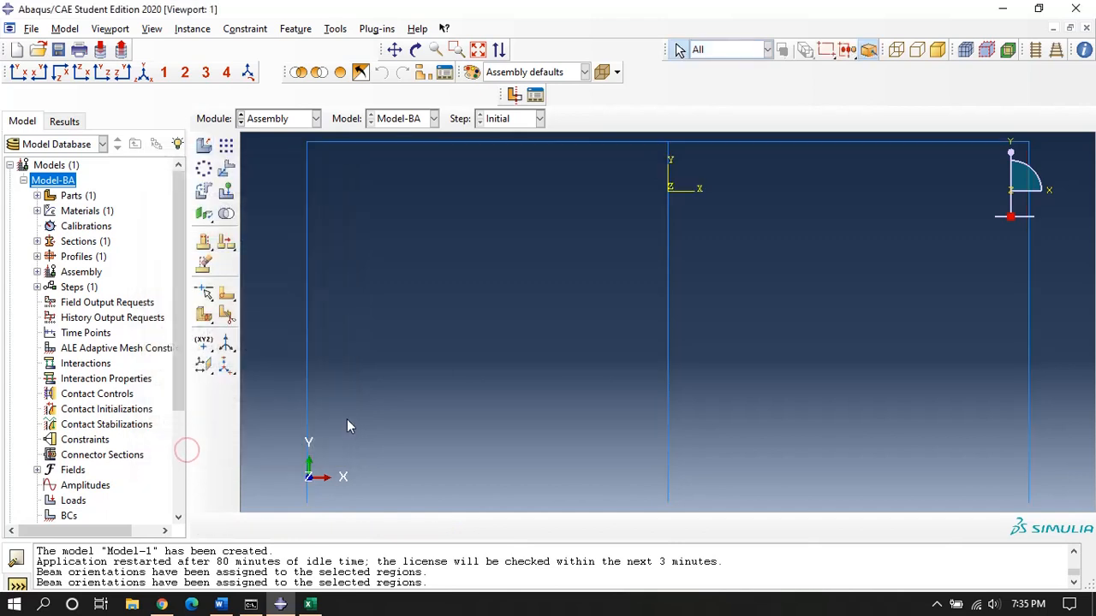
# Step: Create a linear perturbation Buckle step after Initial, filling in the number of eigenvalues requested and keeping the Subspace eigensolver
pyautogui.click(279, 119)
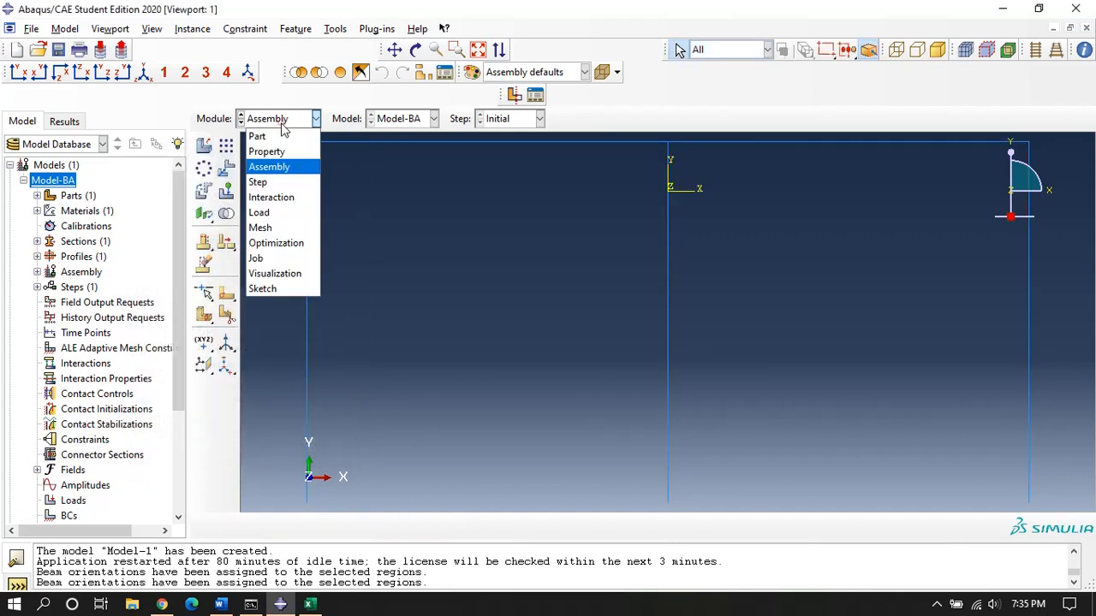
pyautogui.click(272, 182)
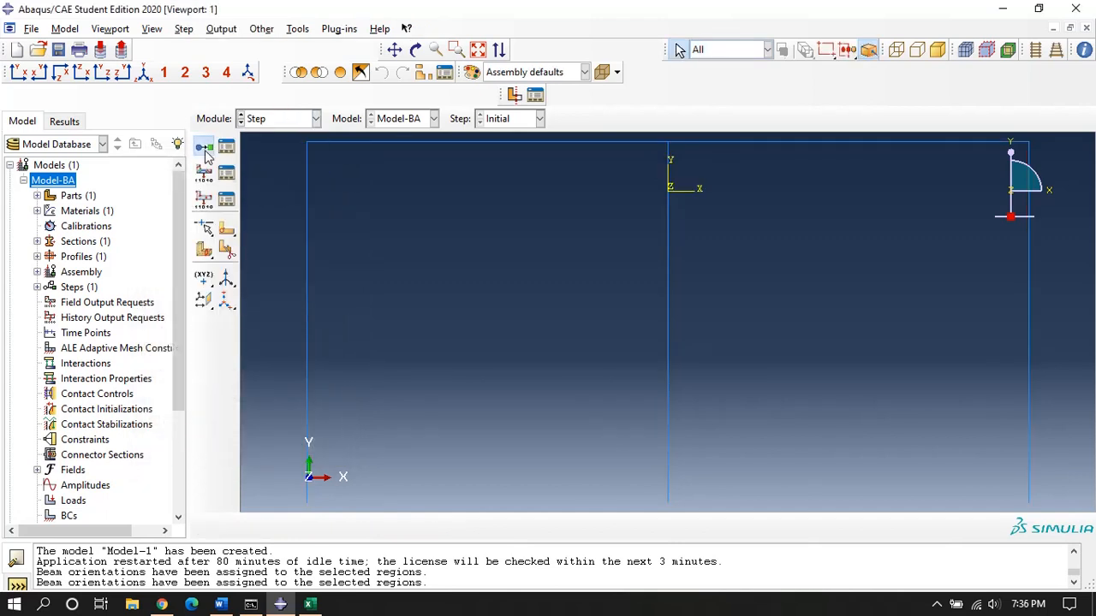
pyautogui.click(205, 150)
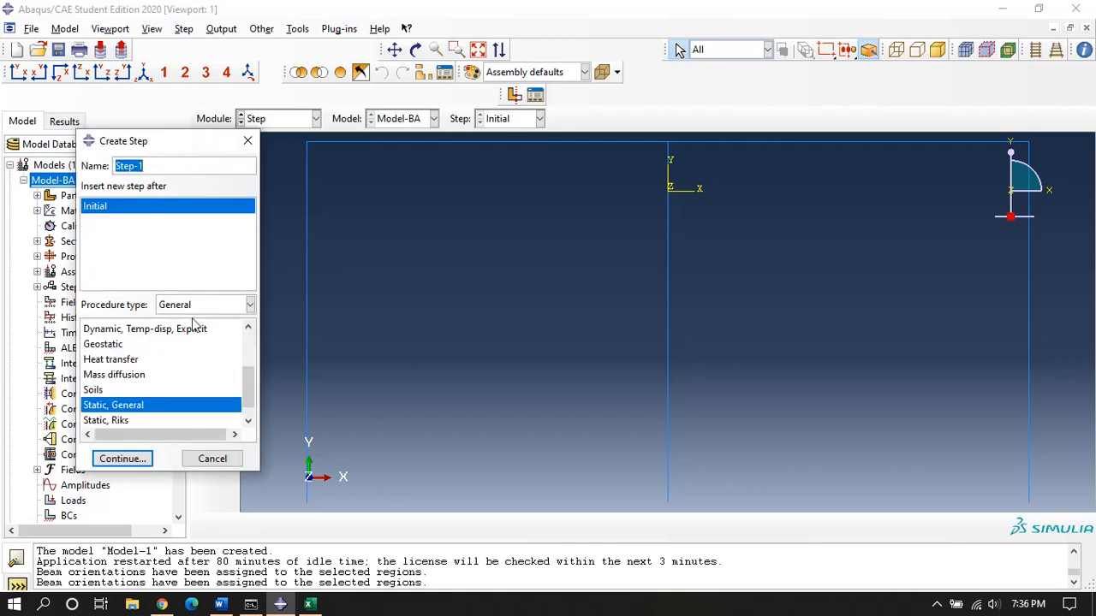
pyautogui.click(195, 308)
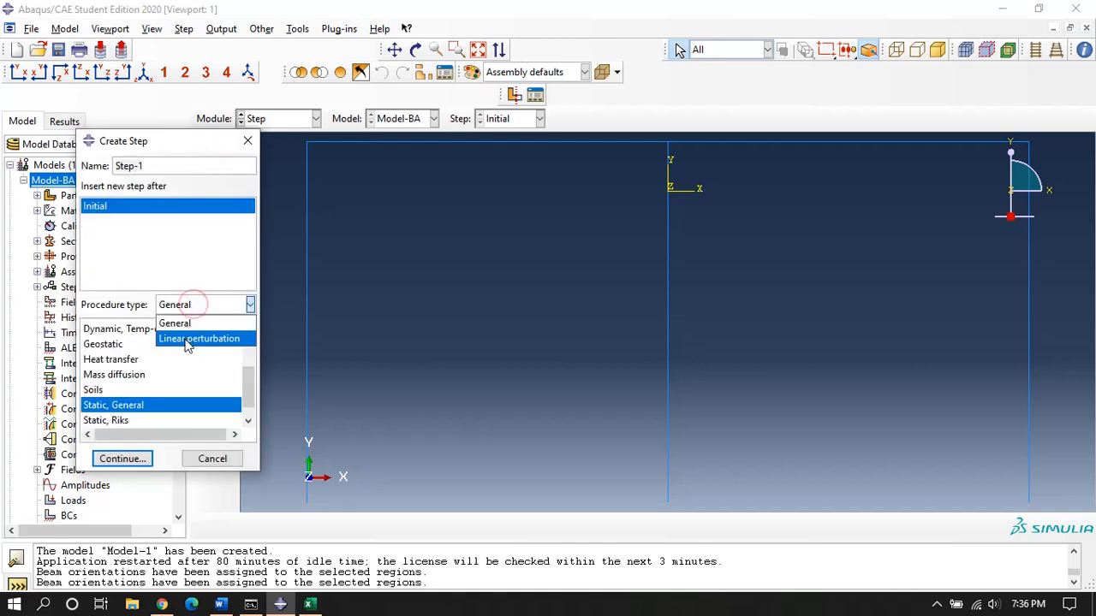
pyautogui.click(188, 337)
pyautogui.click(120, 329)
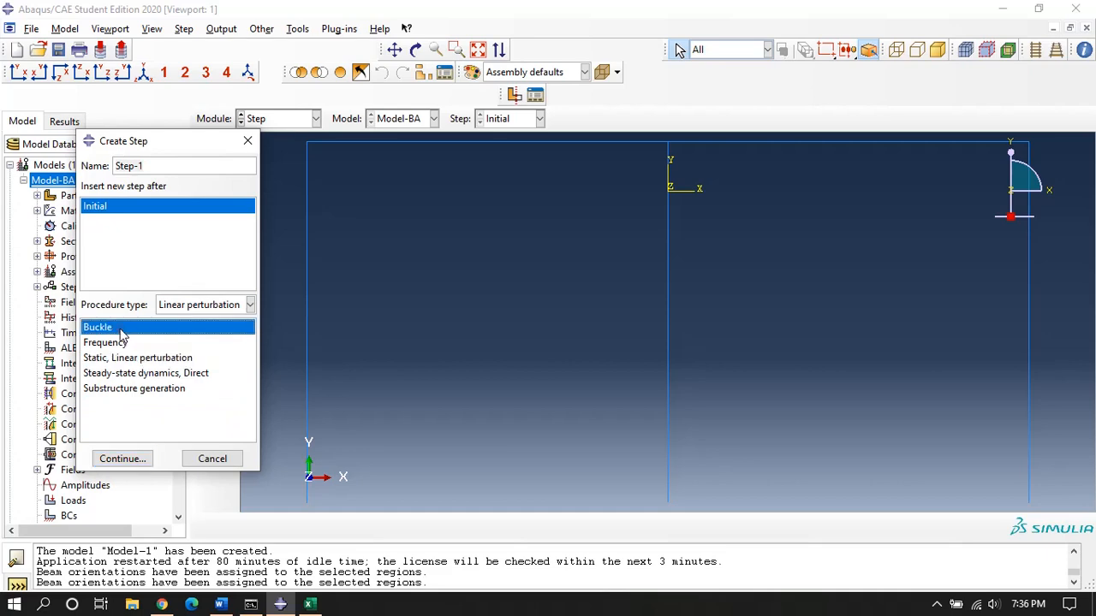
pyautogui.click(122, 458)
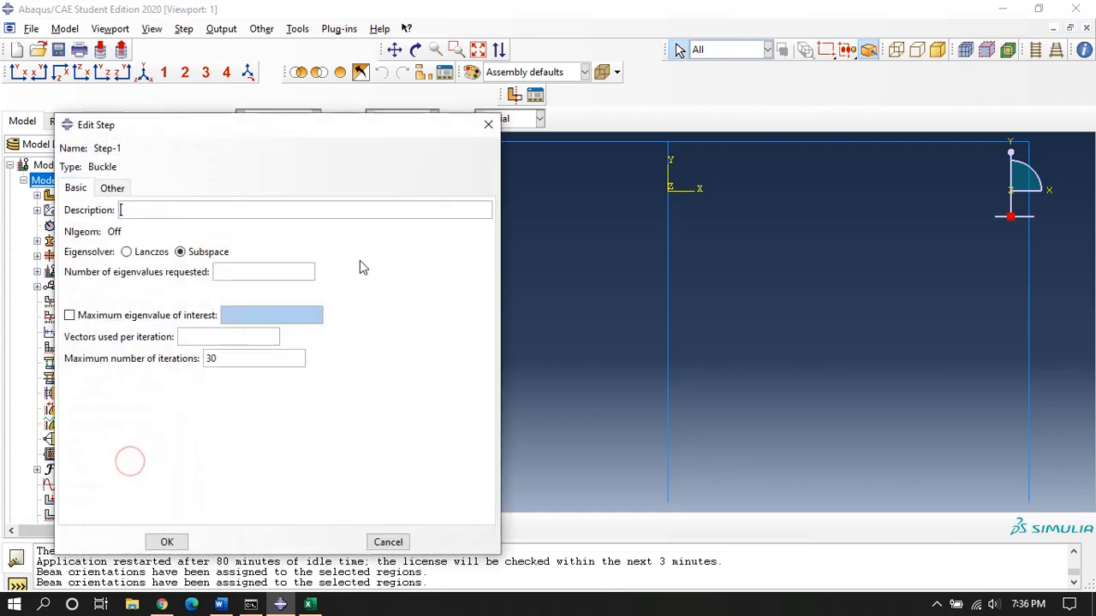
pyautogui.click(226, 271)
pyautogui.click(162, 541)
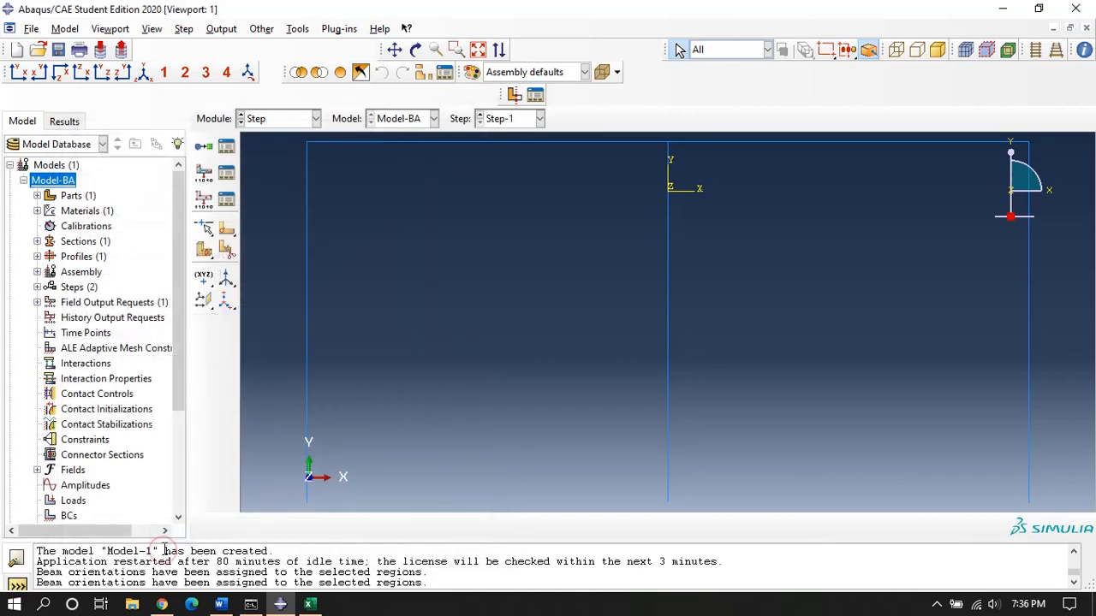
# Step: Apply a downward concentrated force through CF2 at the three upper joints of the frame in the buckling step
pyautogui.click(313, 119)
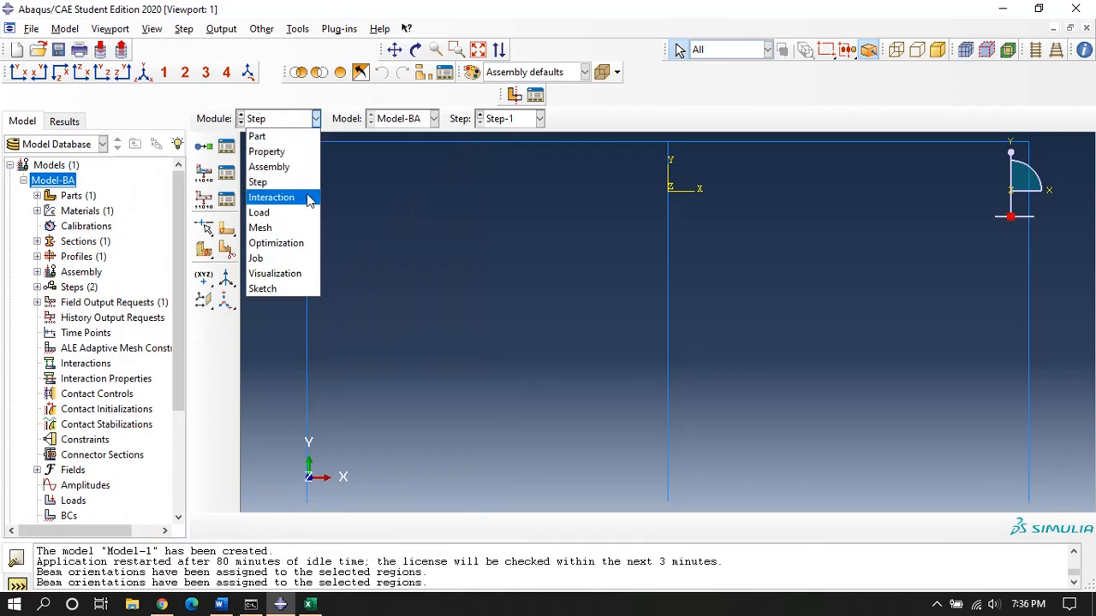
pyautogui.click(292, 215)
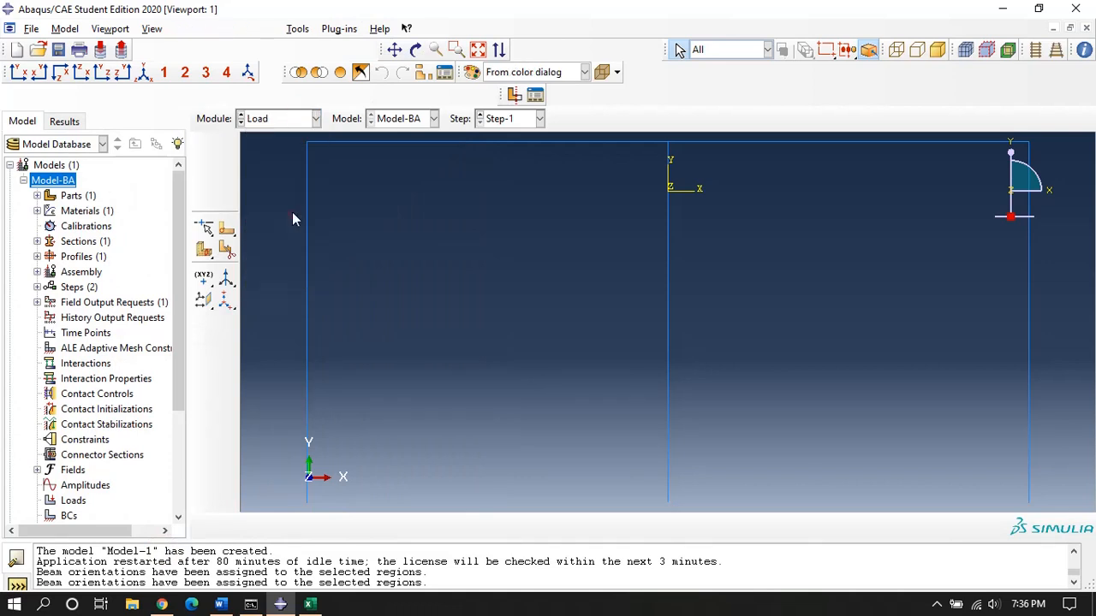
pyautogui.click(204, 145)
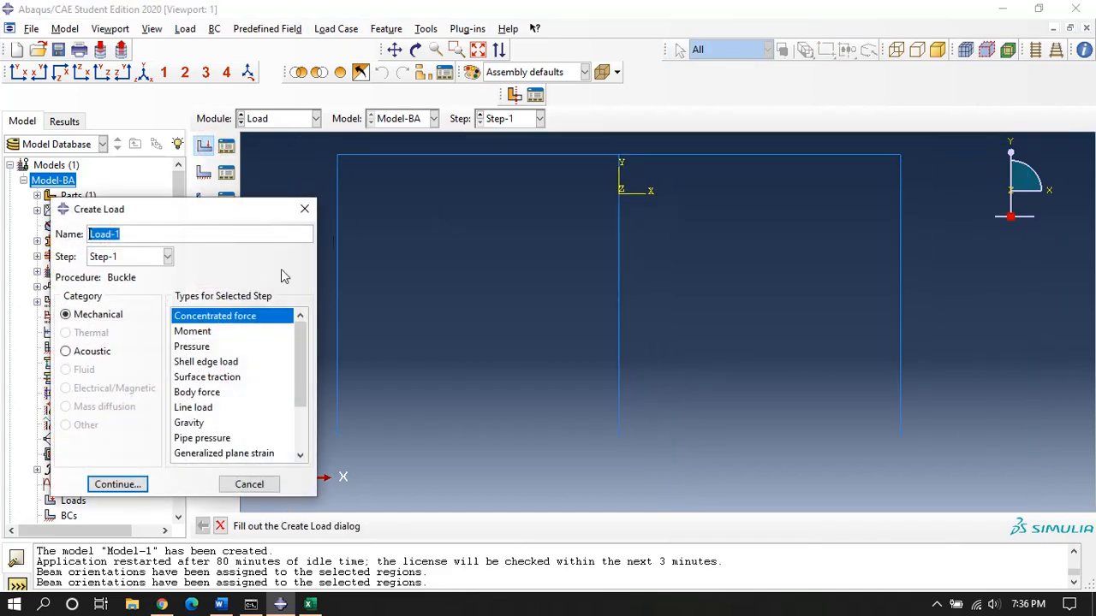
pyautogui.click(117, 485)
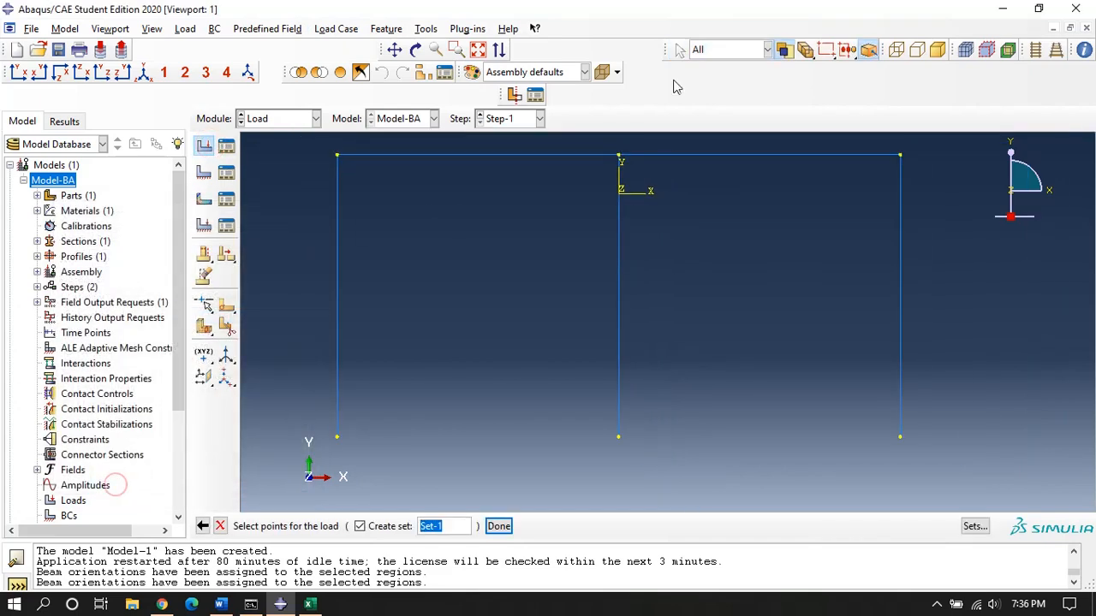
pyautogui.moveTo(336, 158); pyautogui.dragTo(939, 195)
pyautogui.click(498, 527)
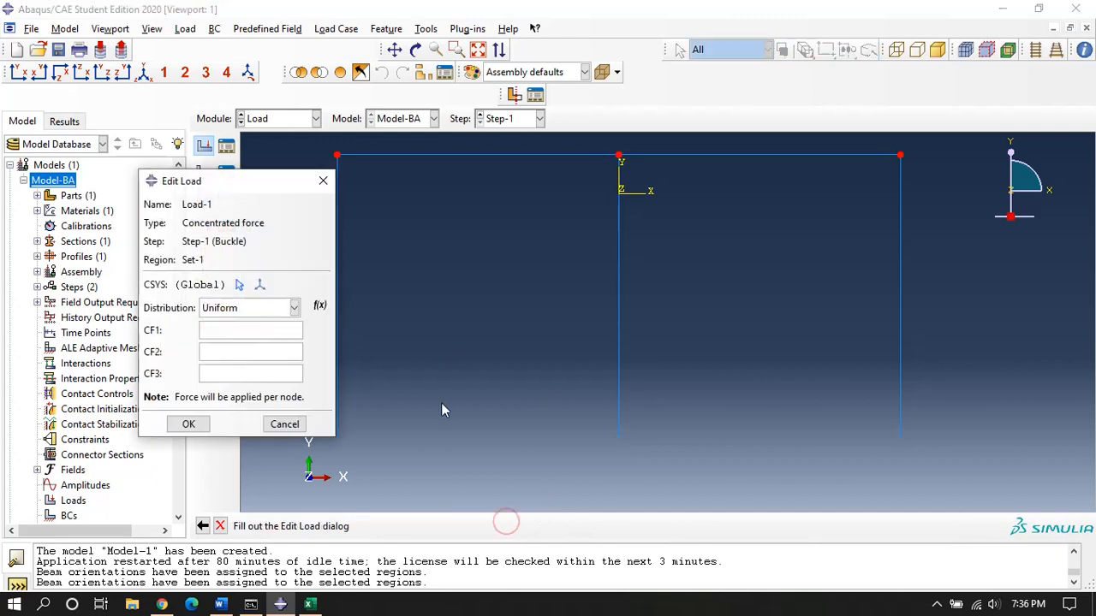
pyautogui.click(221, 353)
pyautogui.click(188, 425)
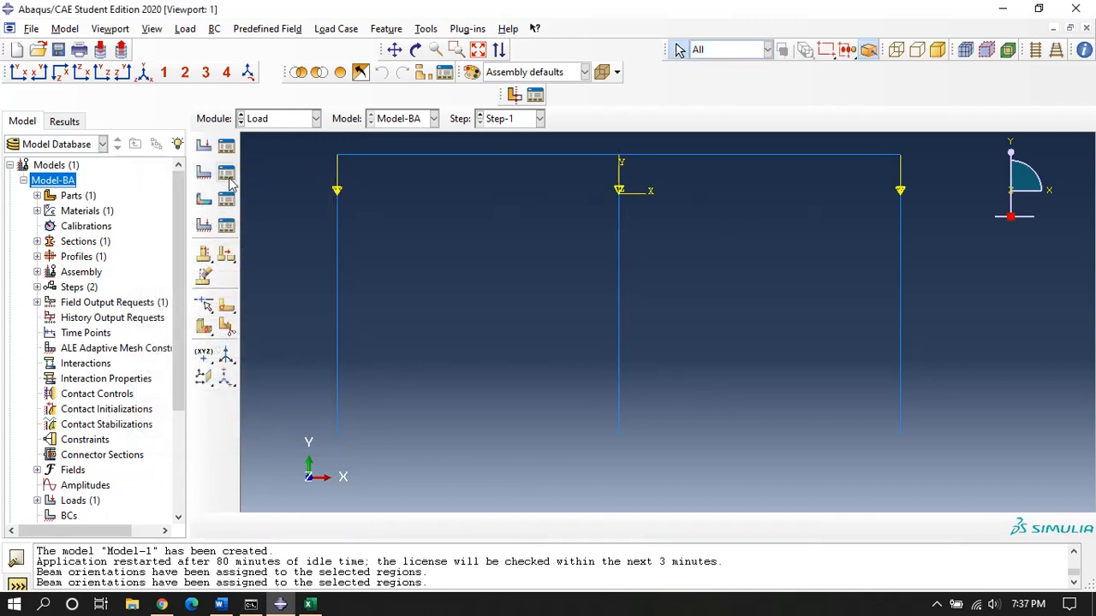
# Step: Apply a horizontal concentrated force with CF1 of 10 at the frame's upper-left joint
pyautogui.click(204, 146)
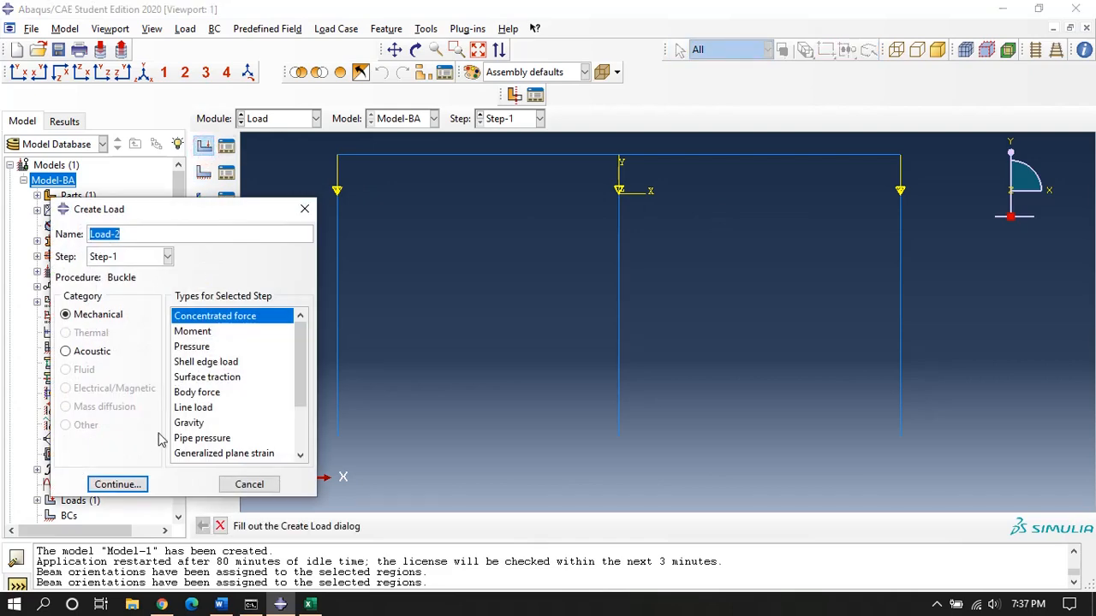
pyautogui.click(112, 485)
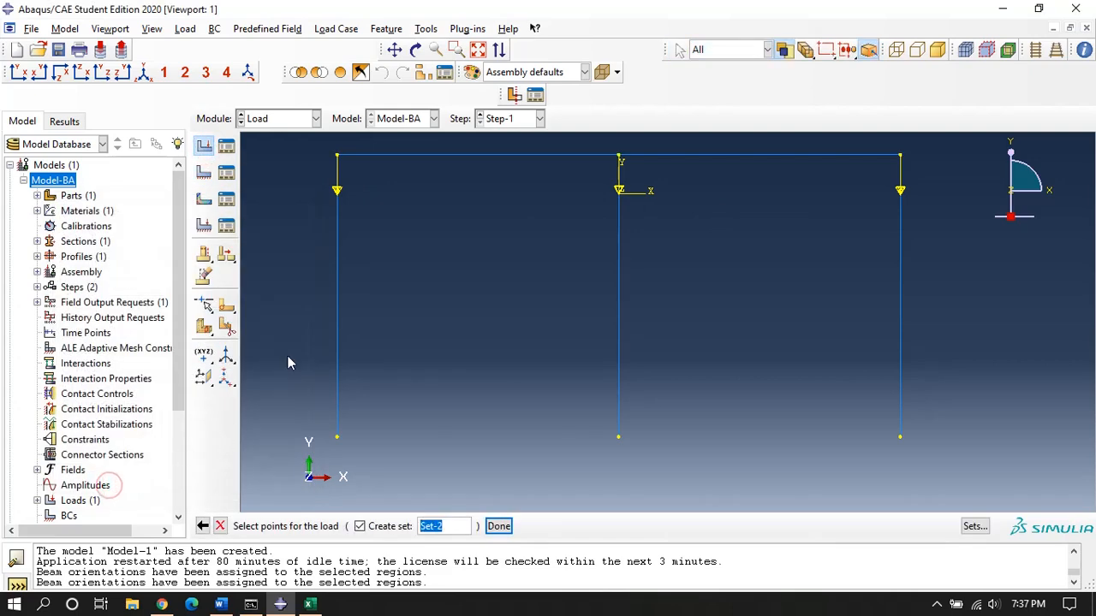
pyautogui.click(337, 155)
pyautogui.click(499, 526)
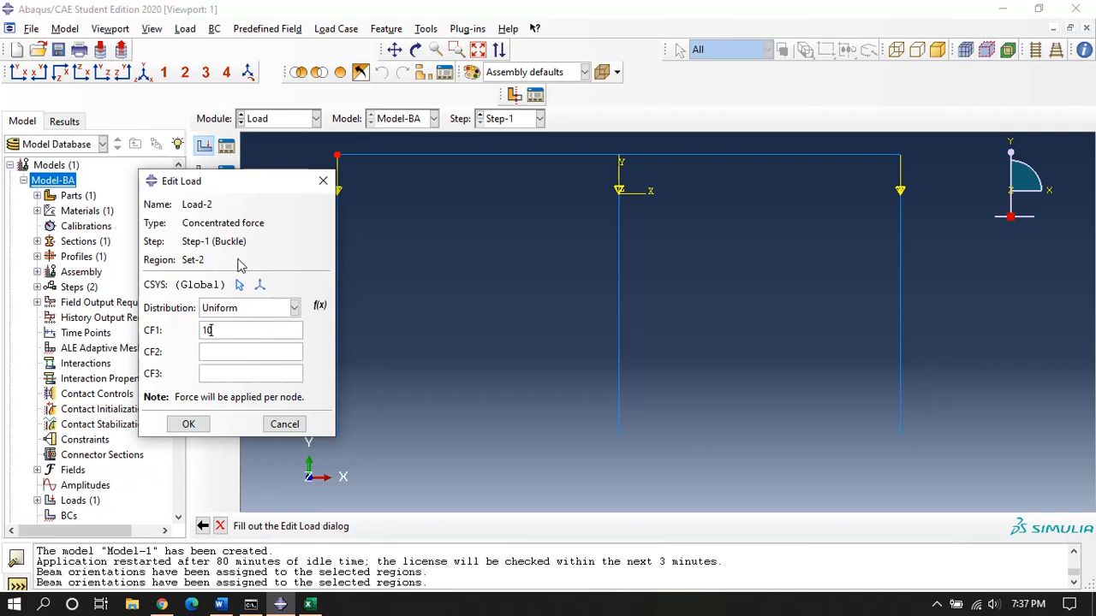
pyautogui.click(189, 423)
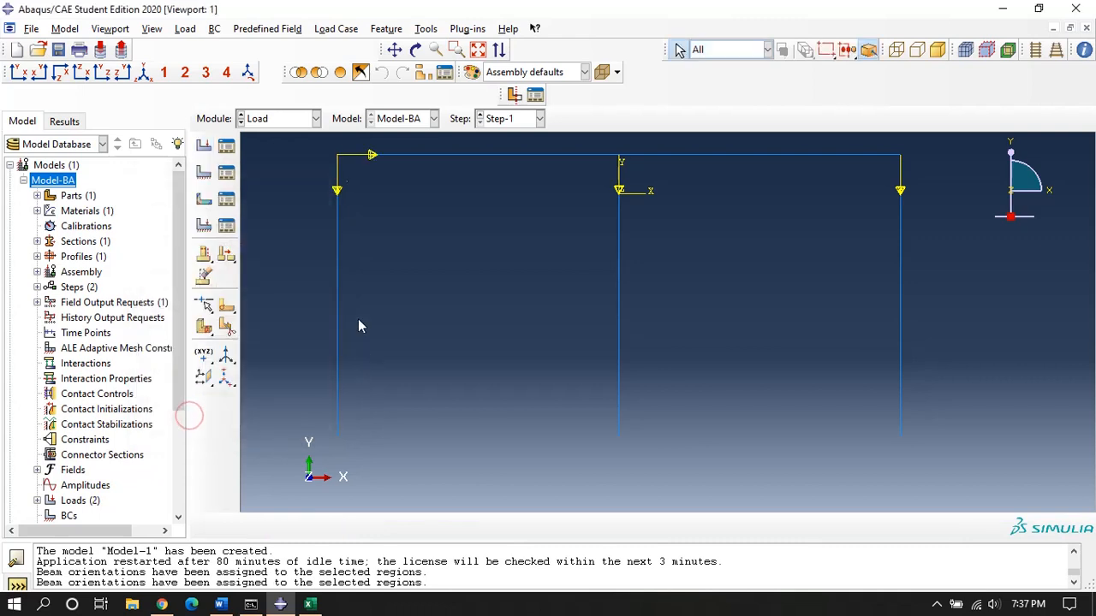
# Step: Fix the bases of the three columns with an Encastre boundary condition for stress perturbation and buckling mode calculation
pyautogui.click(204, 172)
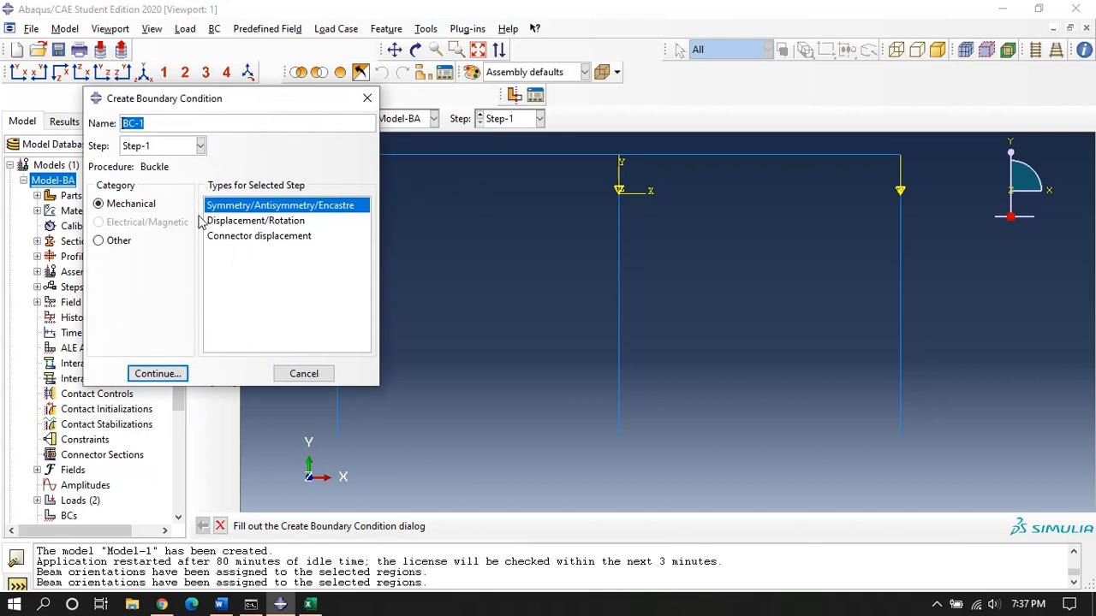
pyautogui.click(158, 374)
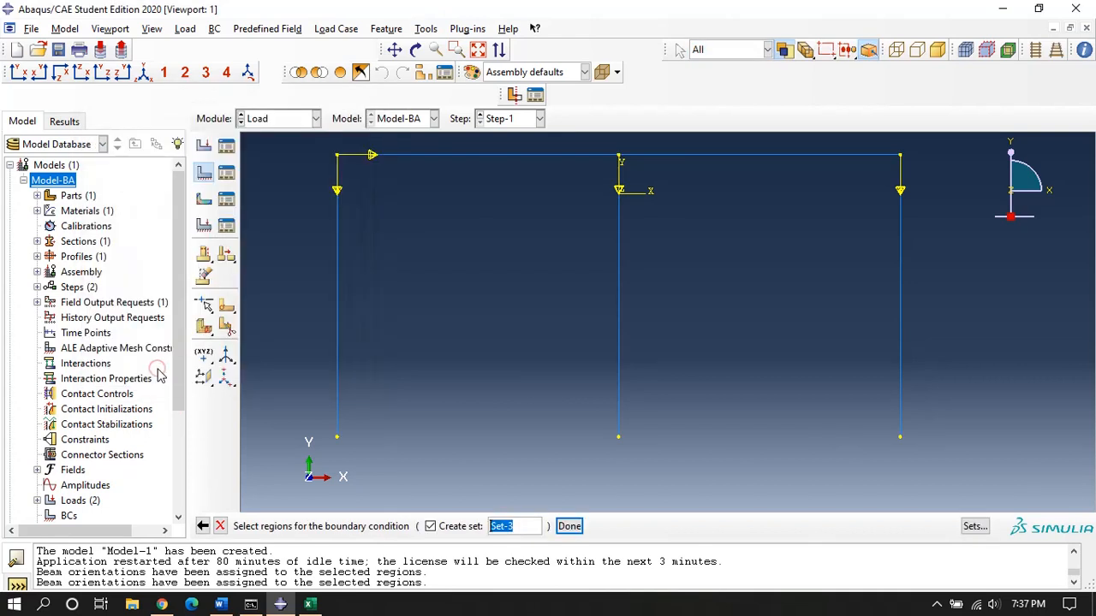
pyautogui.click(337, 439)
pyautogui.click(901, 439)
pyautogui.click(570, 526)
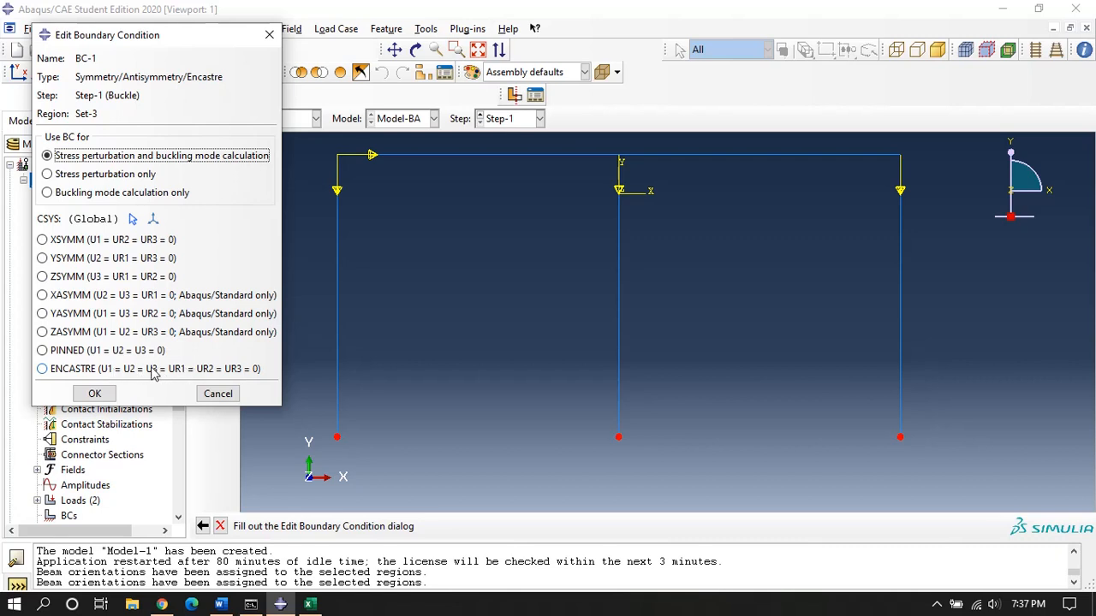
pyautogui.click(152, 371)
pyautogui.click(94, 393)
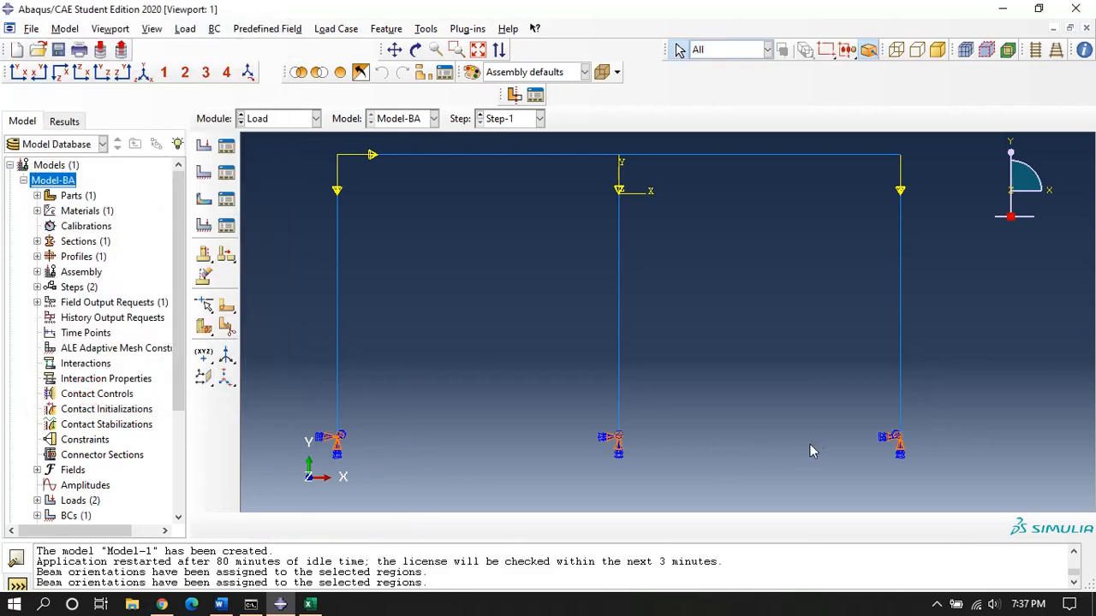
# Step: Apply a ZSYMM boundary condition (U3 = UR1 = UR2 = 0) to all beams and columns of the frame
pyautogui.click(204, 172)
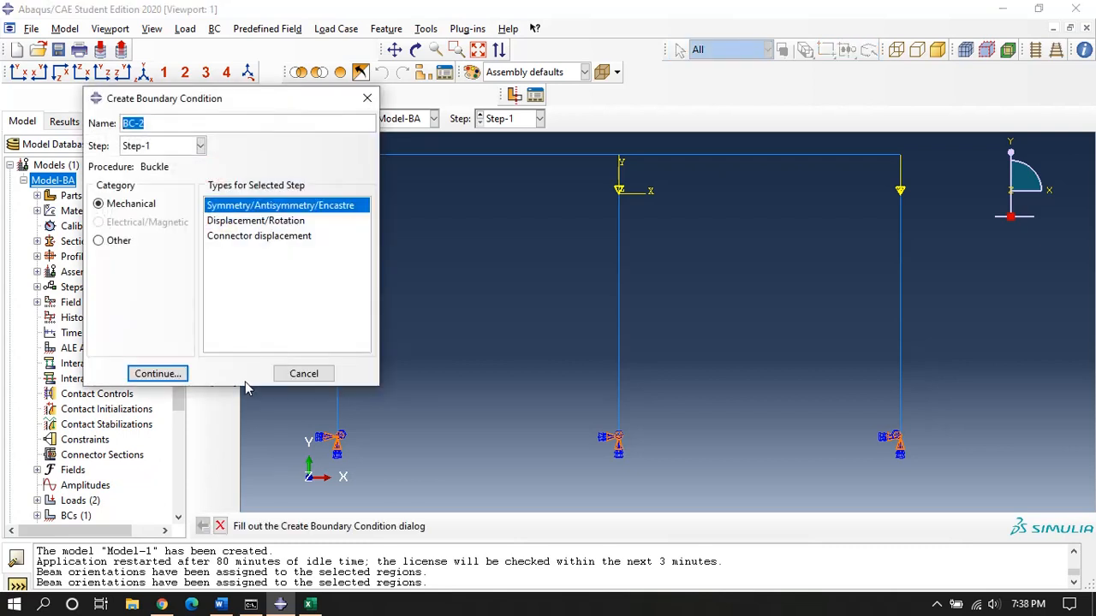
pyautogui.click(182, 370)
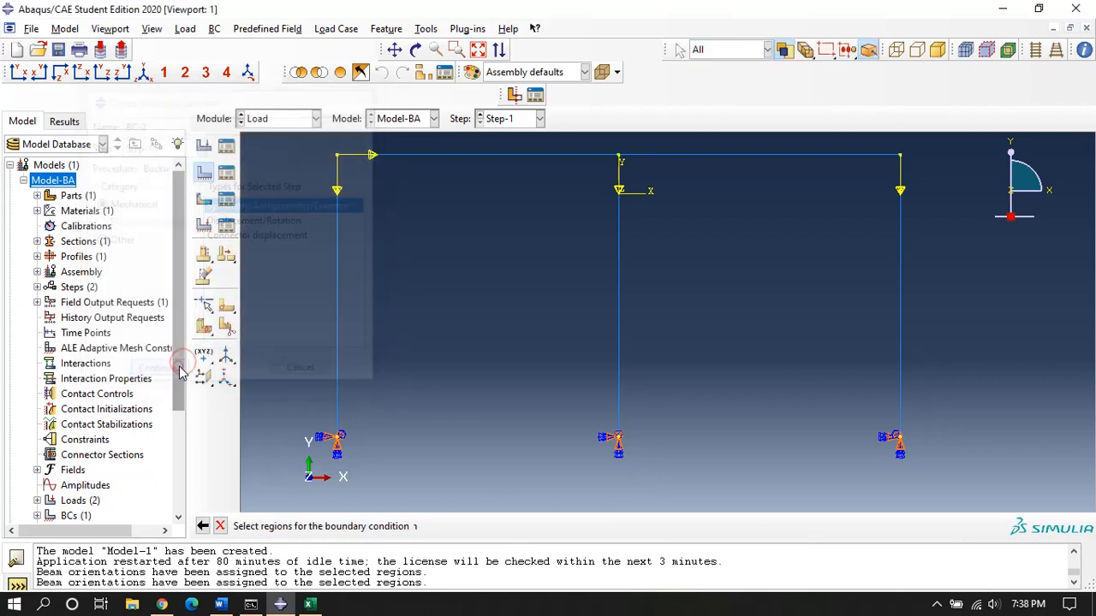
pyautogui.moveTo(331, 147); pyautogui.dragTo(924, 327)
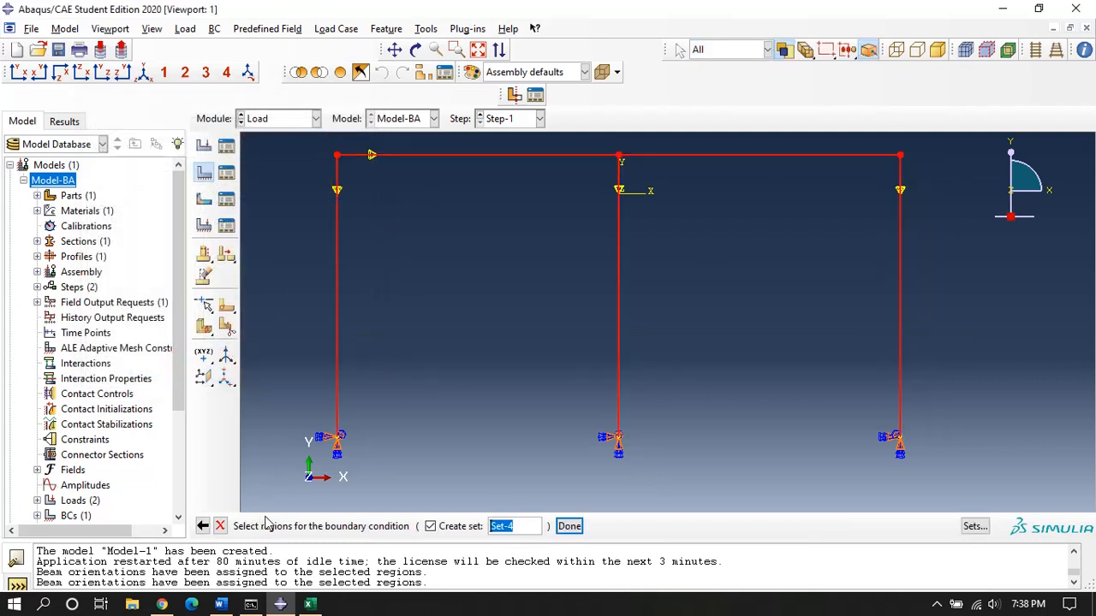
pyautogui.click(573, 526)
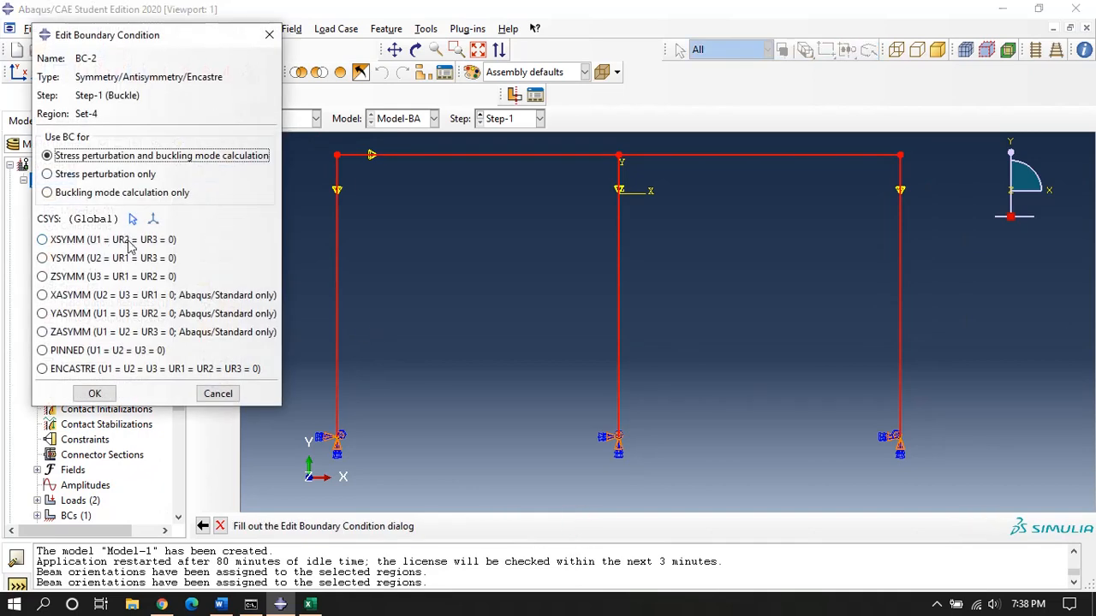
pyautogui.click(82, 277)
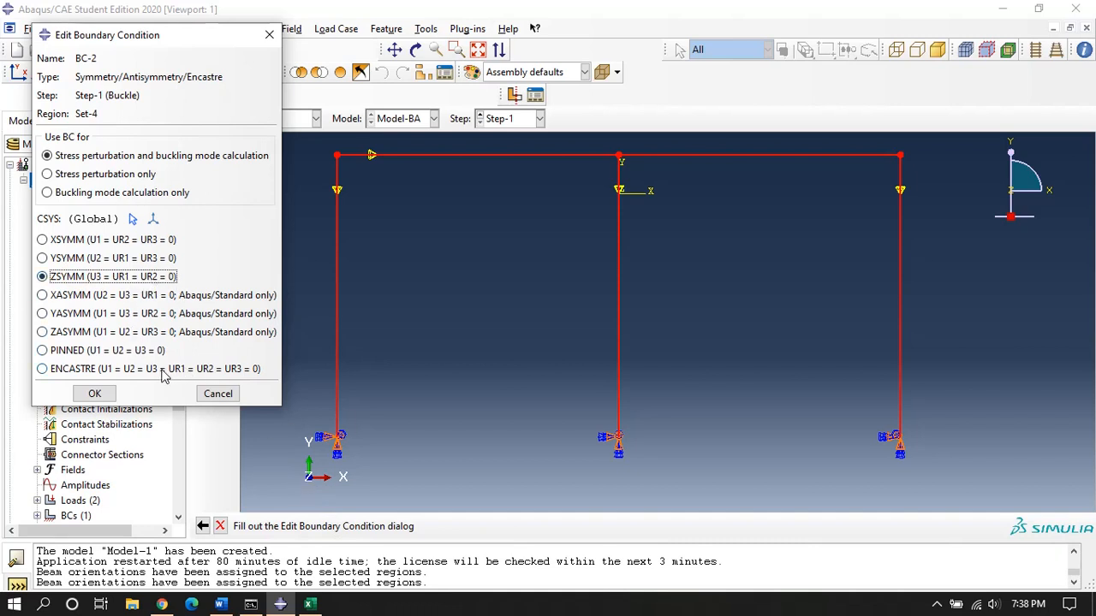
pyautogui.click(95, 394)
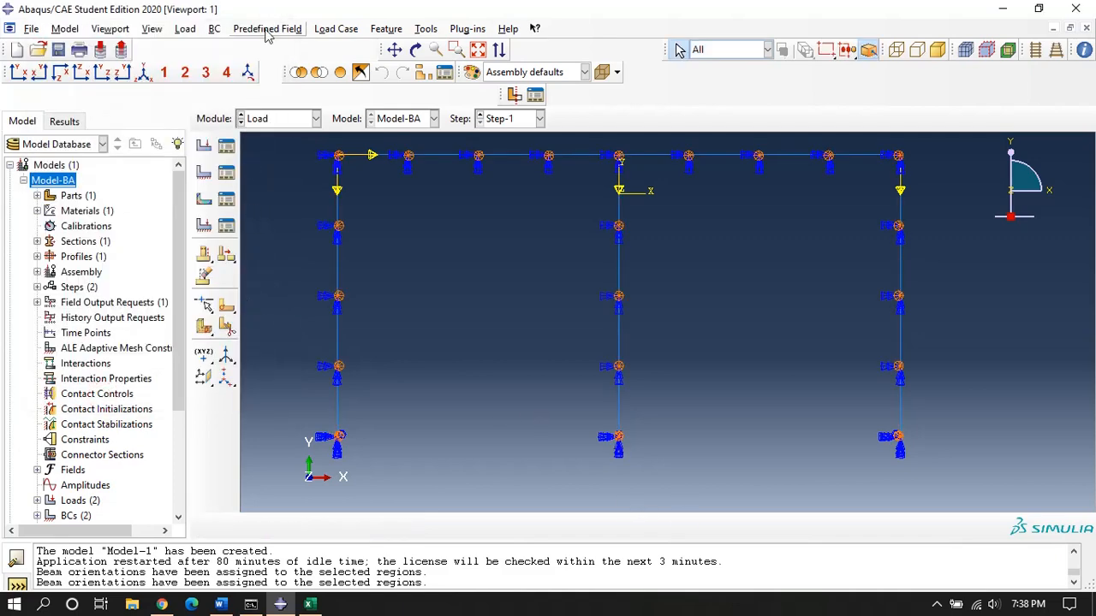
# Step: Switch to the Mesh module and try to seed the frame's part instance in the assembly
pyautogui.click(283, 118)
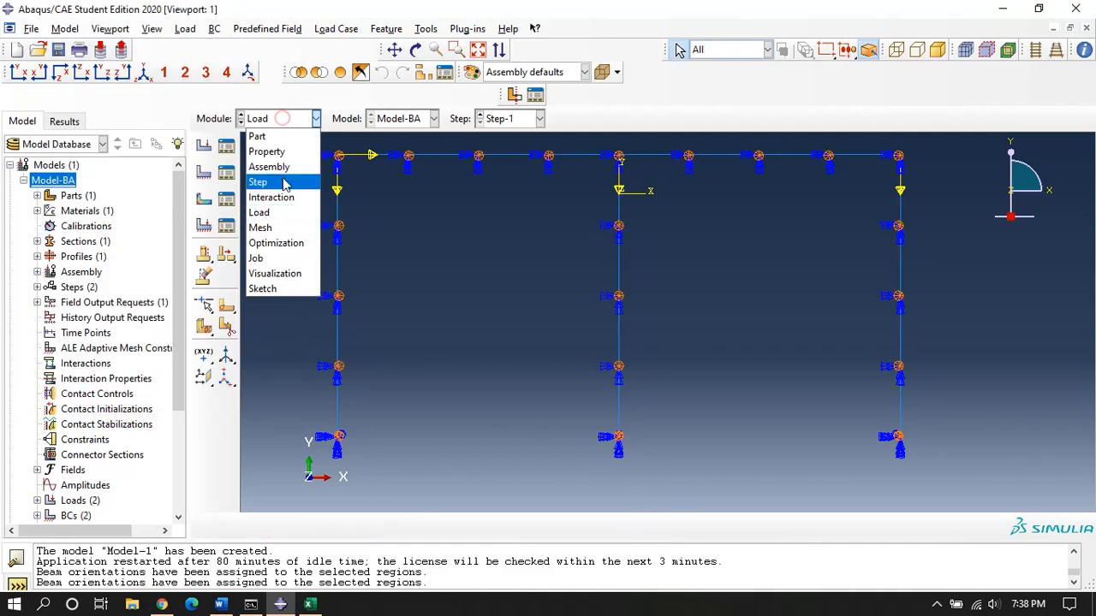
pyautogui.click(282, 227)
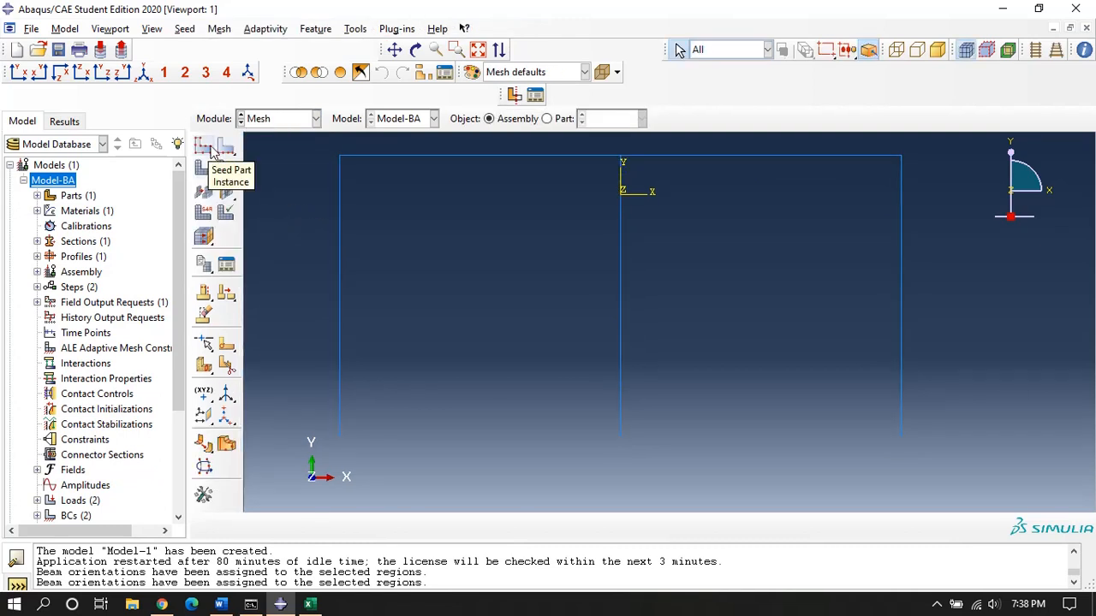
pyautogui.click(213, 149)
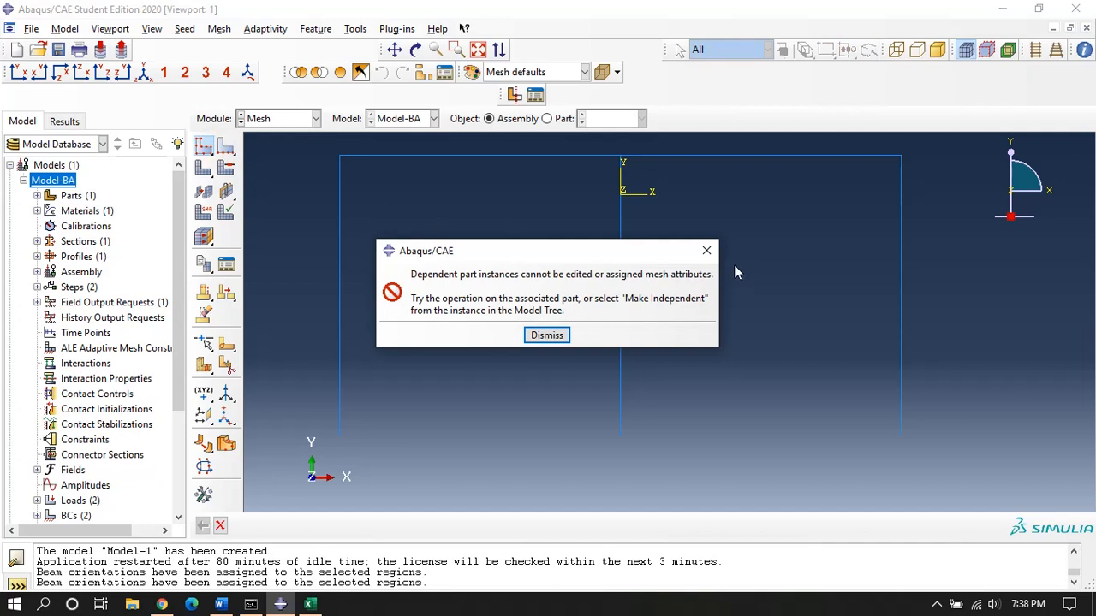
pyautogui.click(706, 249)
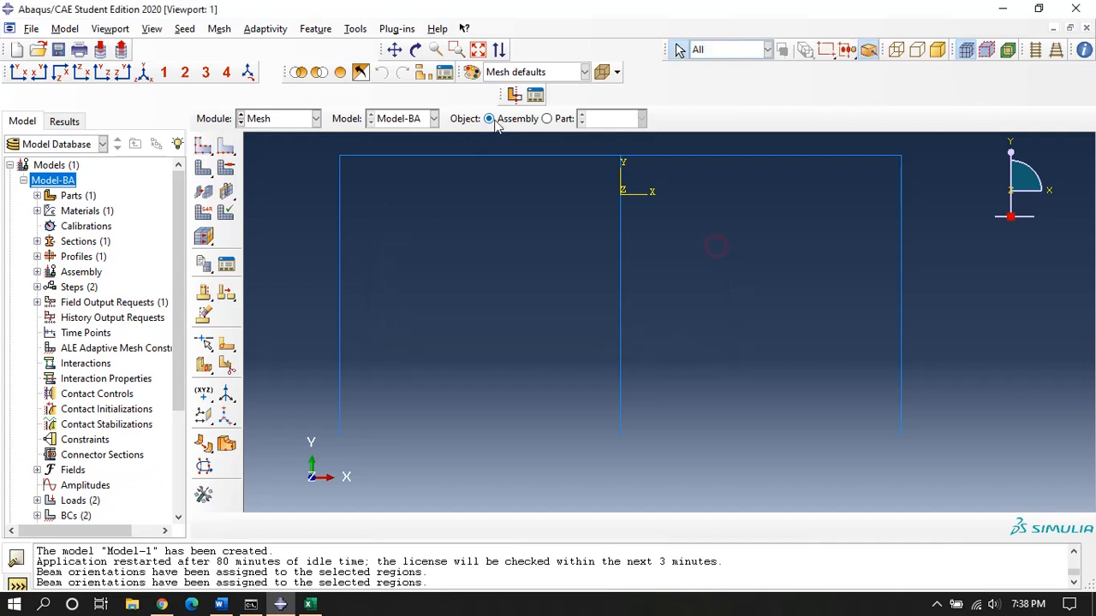
# Step: Seed Part-1 at the part level with an approximate global size of 14
pyautogui.click(546, 119)
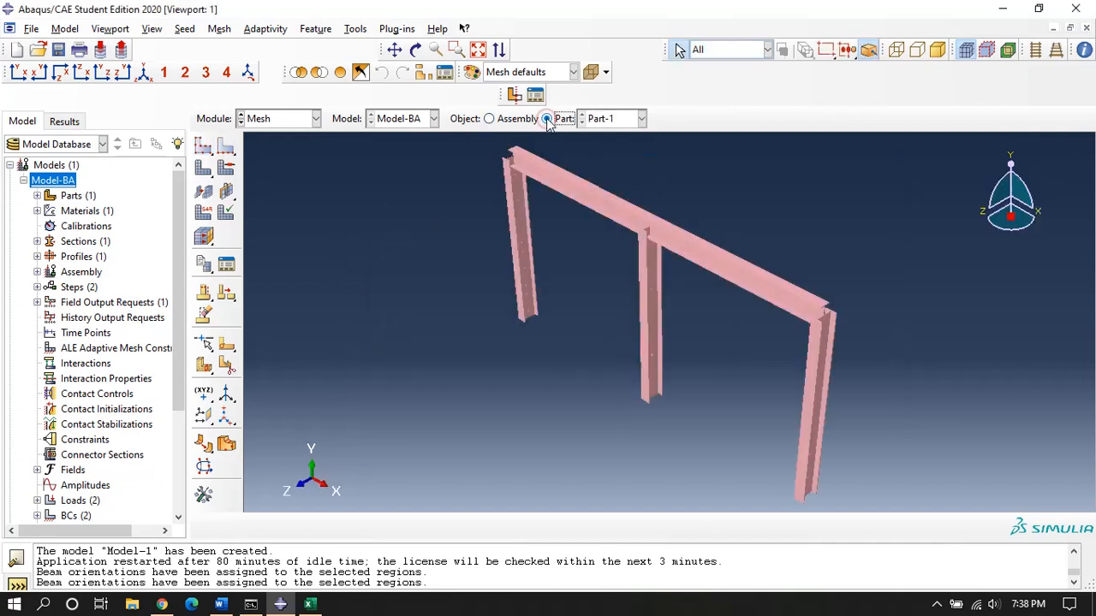
pyautogui.click(204, 149)
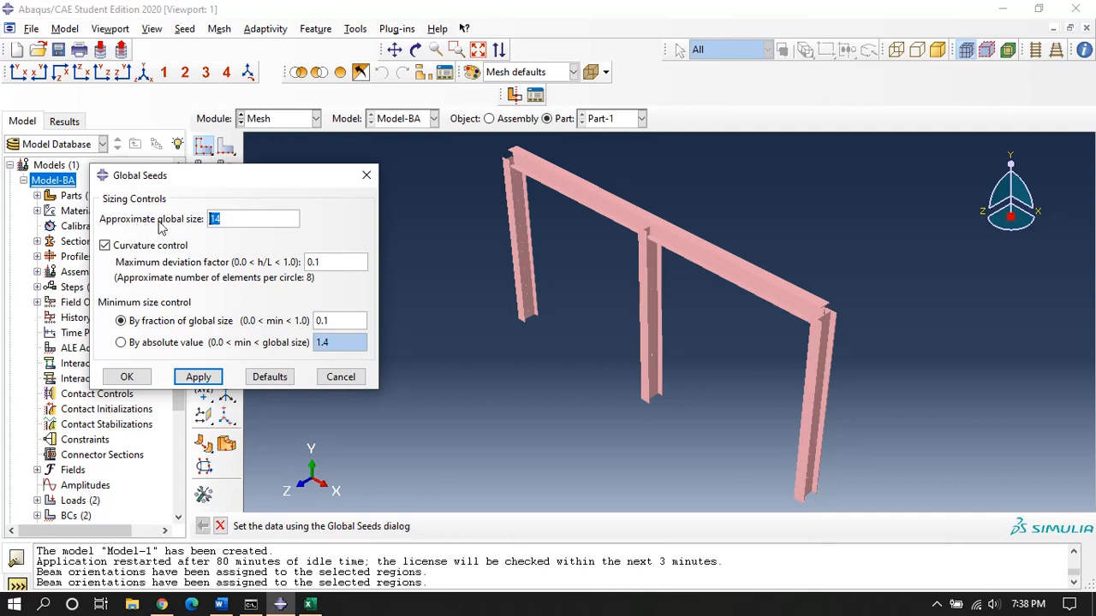
pyautogui.click(230, 218)
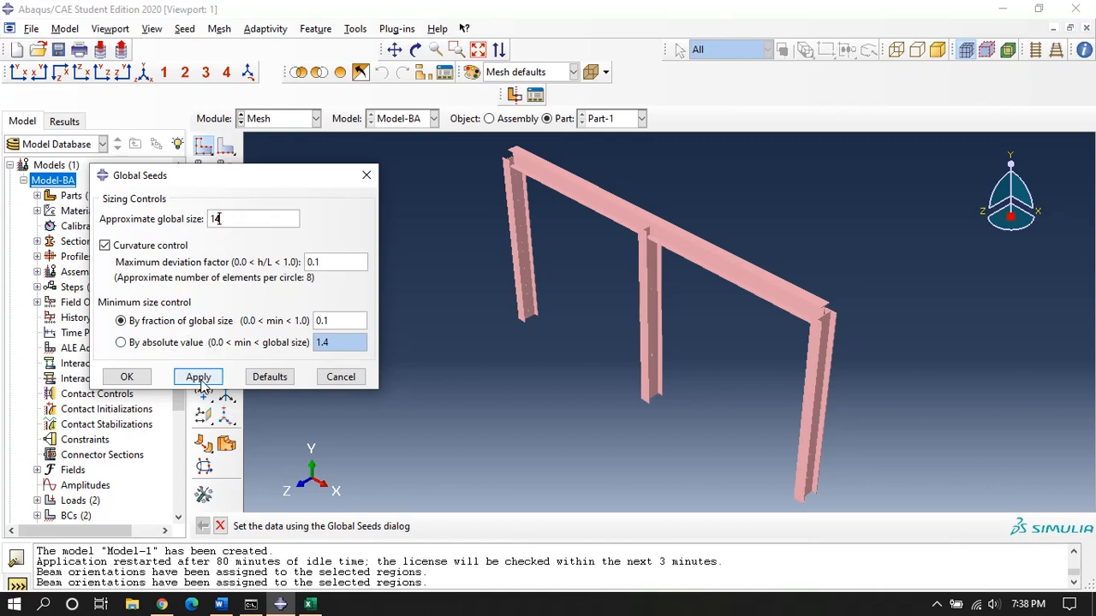
pyautogui.click(127, 376)
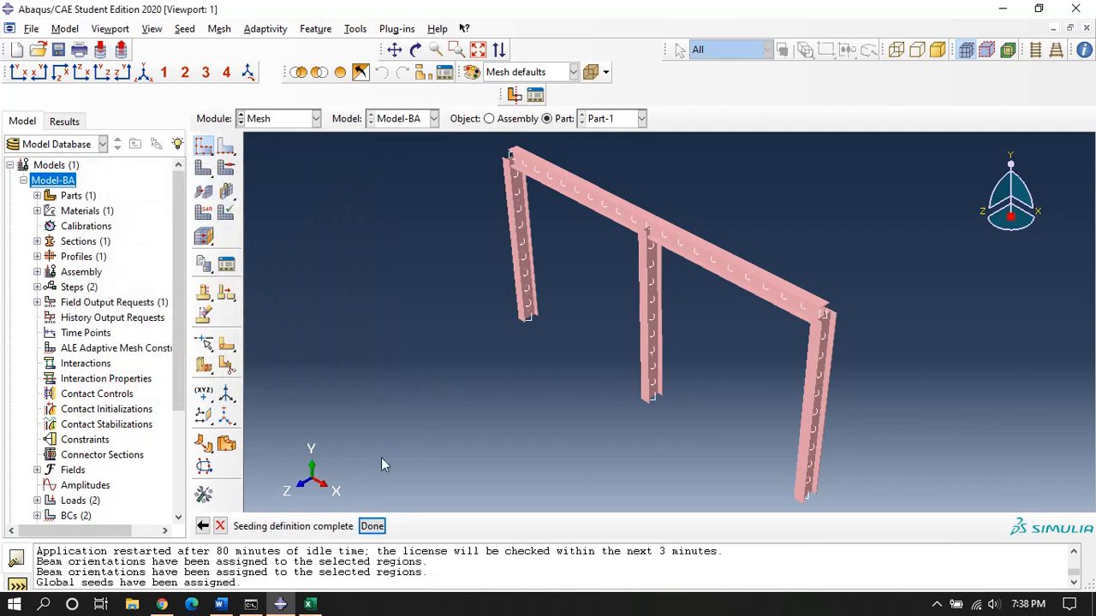
pyautogui.click(373, 526)
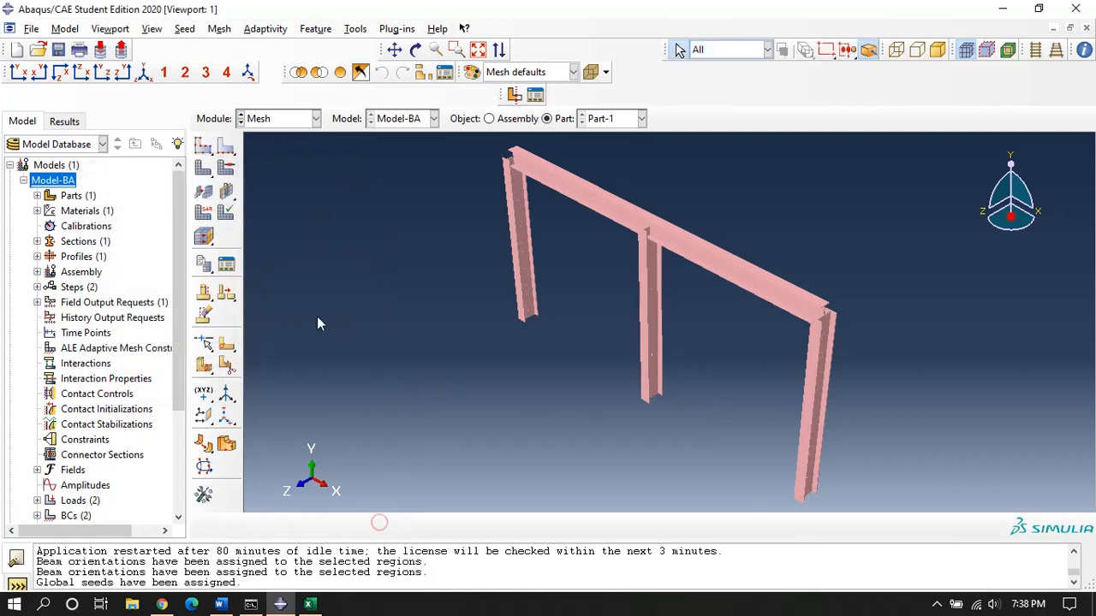
# Step: Assign quadratic beam elements (B32) from the Standard library to all beams and columns of Part-1
pyautogui.click(203, 213)
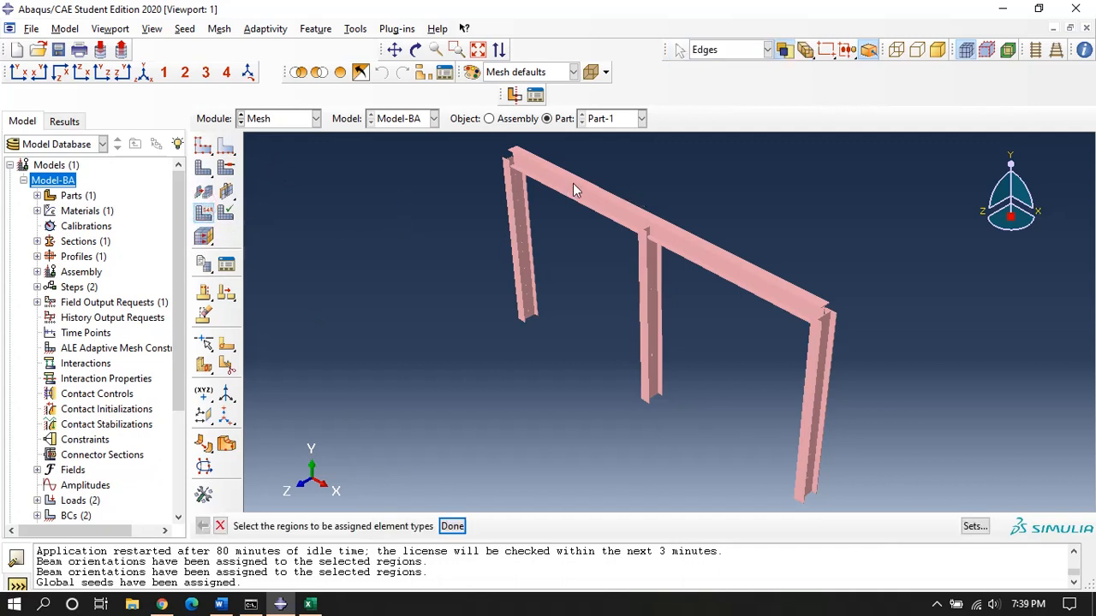
pyautogui.scroll(-1, 574, 183)
pyautogui.scroll(2, 574, 190)
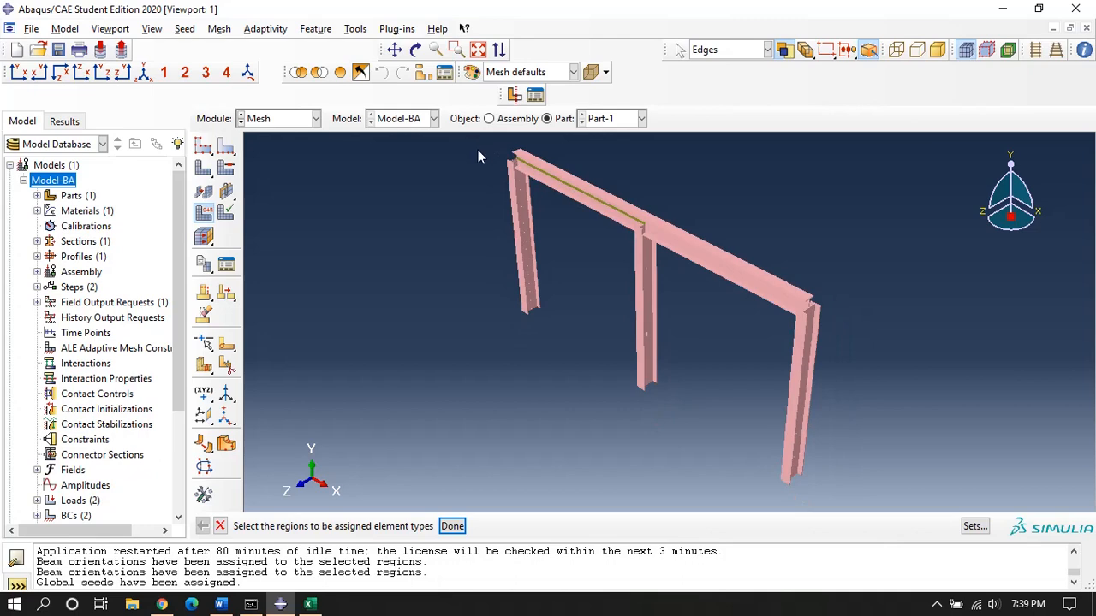
pyautogui.moveTo(477, 147); pyautogui.dragTo(874, 445)
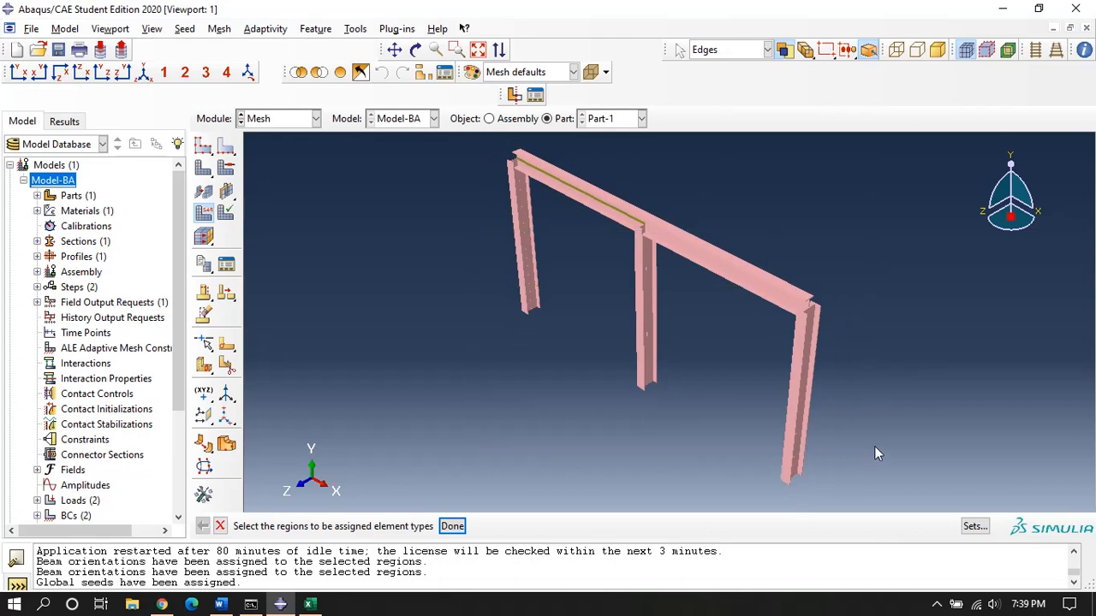
pyautogui.click(451, 526)
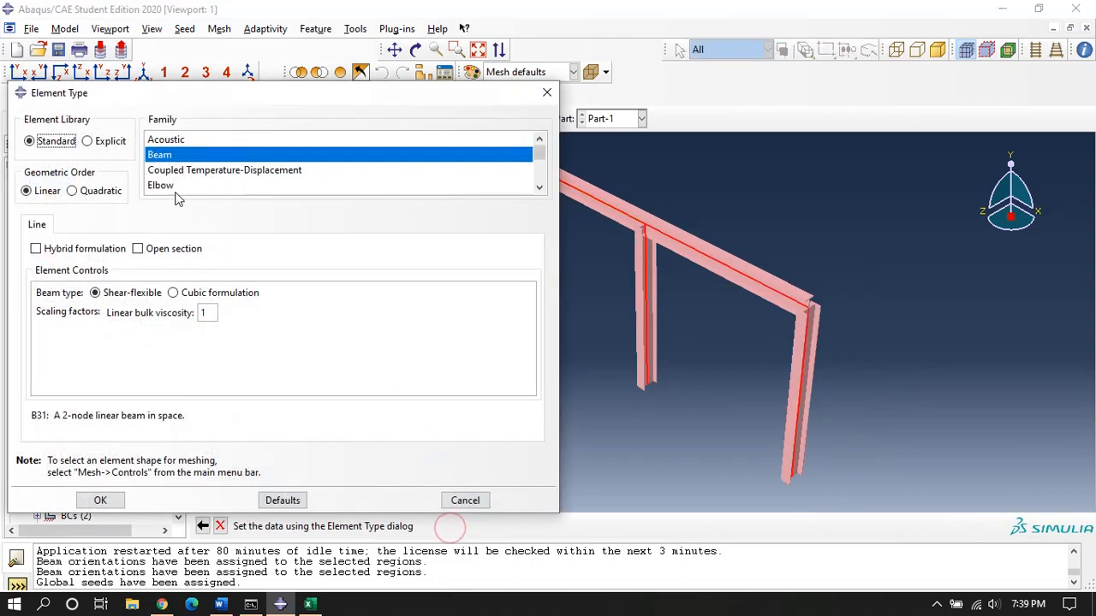
pyautogui.click(93, 191)
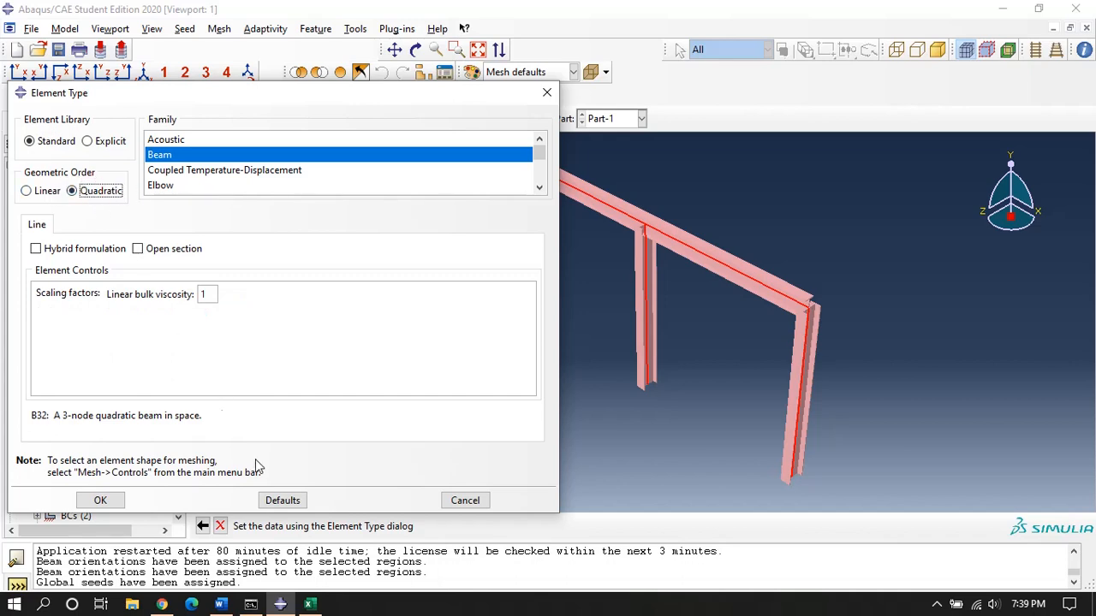
pyautogui.click(91, 500)
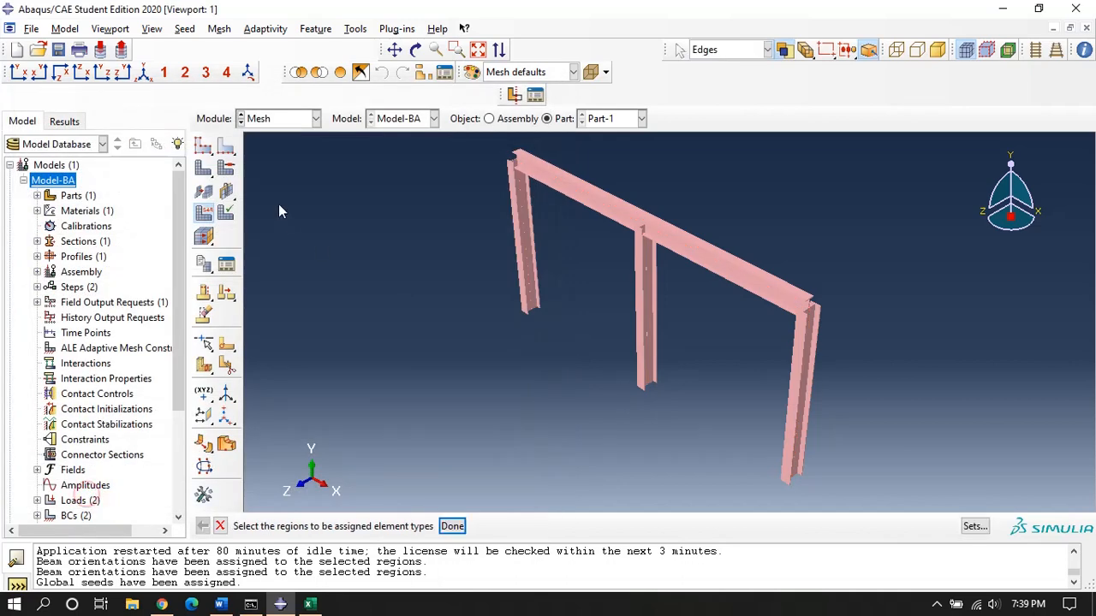
# Step: Generate the mesh on Part-1 and select the whole frame to inspect its nodes
pyautogui.click(207, 172)
pyautogui.click(335, 528)
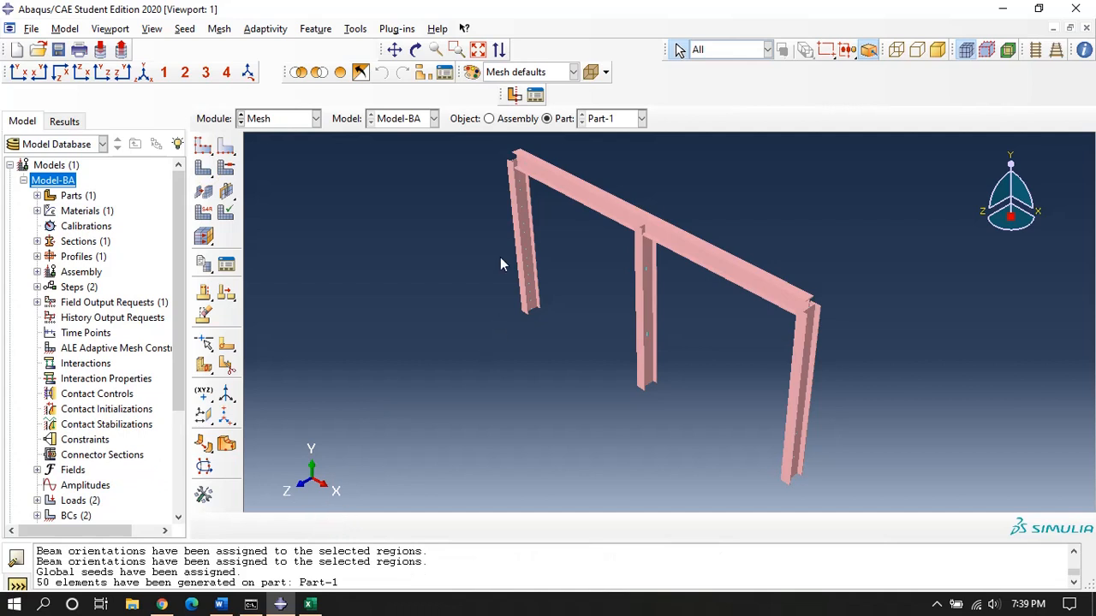
pyautogui.moveTo(488, 152); pyautogui.dragTo(867, 455)
pyautogui.moveTo(478, 155); pyautogui.dragTo(944, 465)
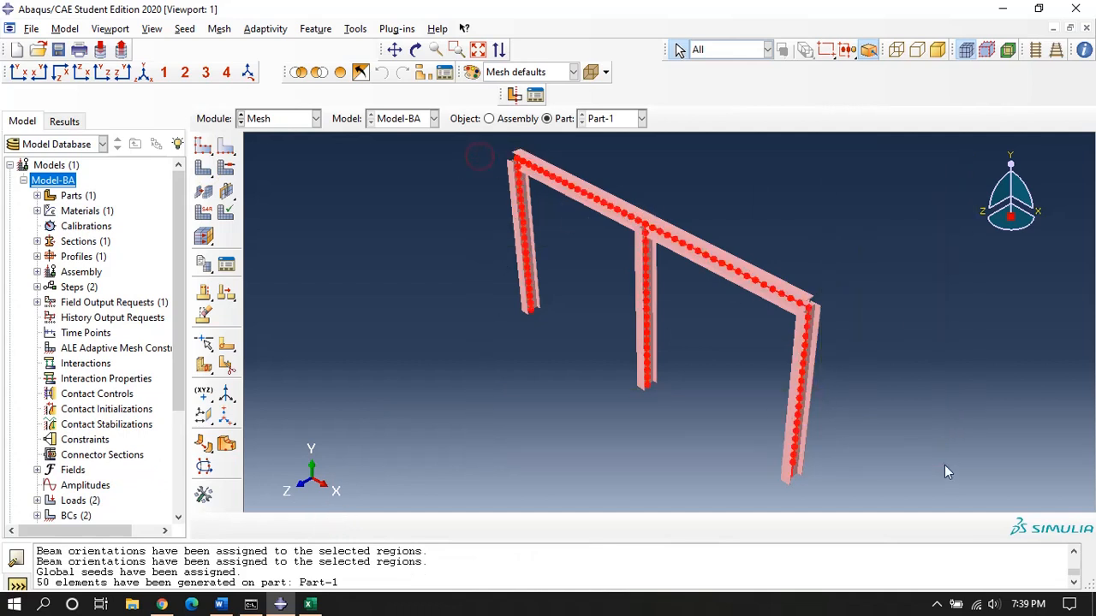
# Step: Switch to the Job module and create the full-analysis job Job-1 for Model-BA with default submission settings
pyautogui.click(301, 123)
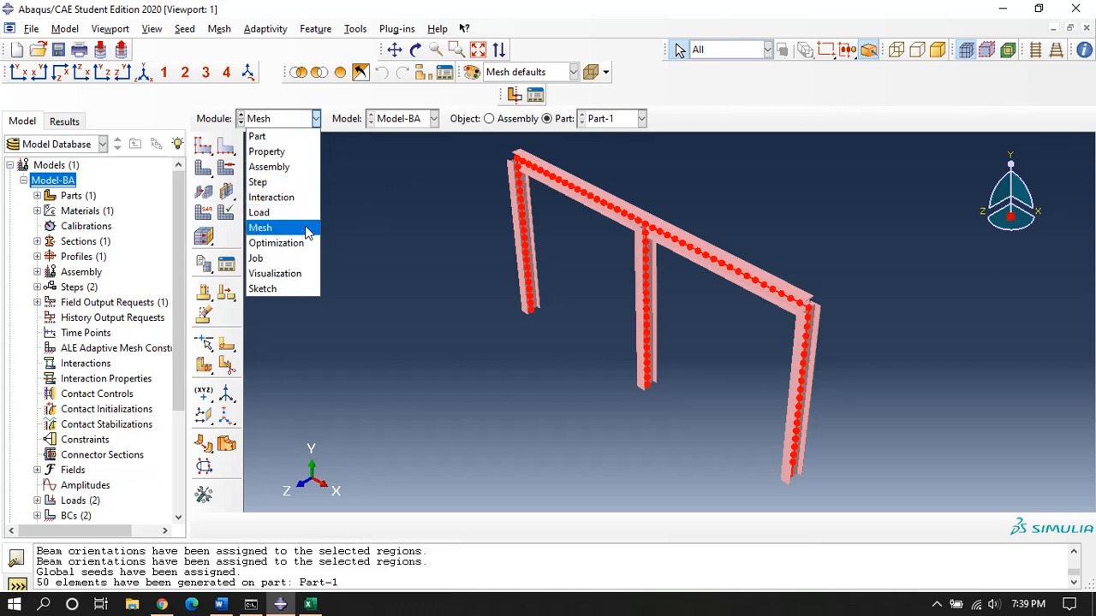
pyautogui.click(357, 200)
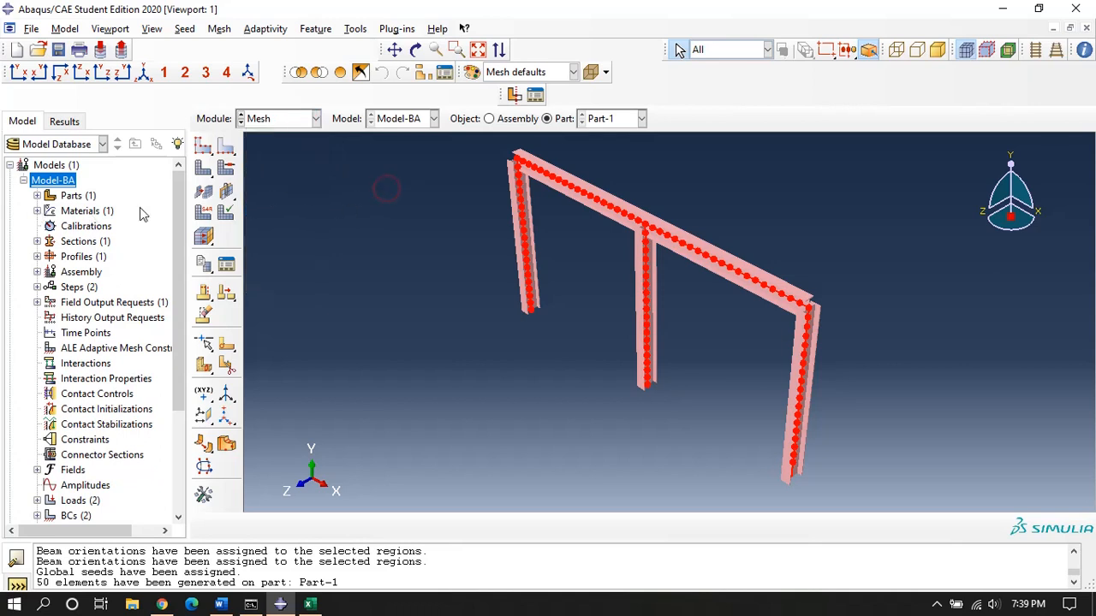
pyautogui.click(275, 121)
pyautogui.click(261, 258)
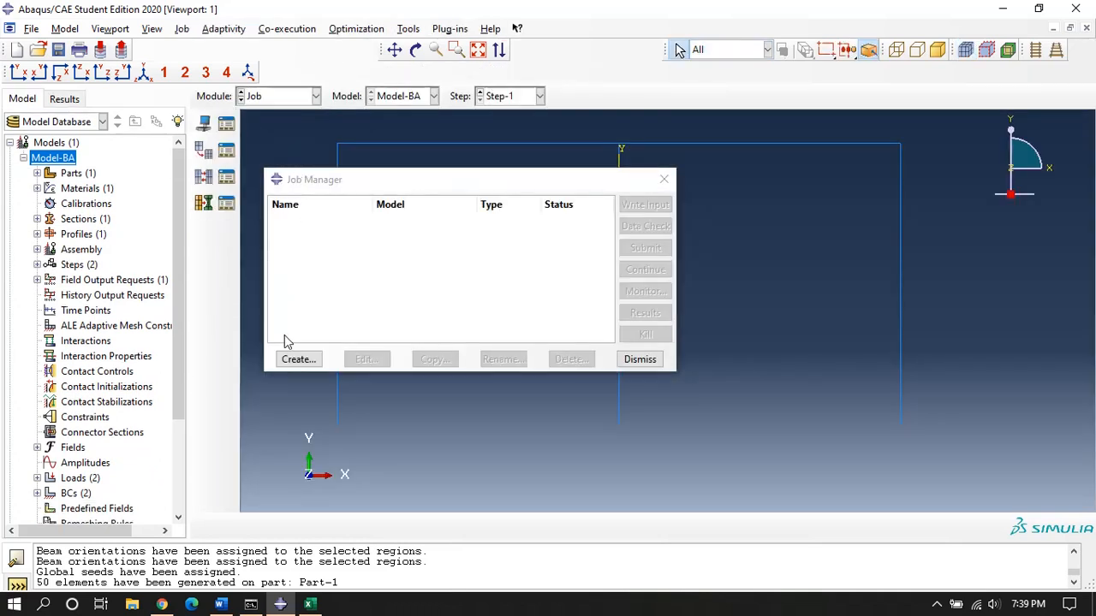
pyautogui.click(291, 359)
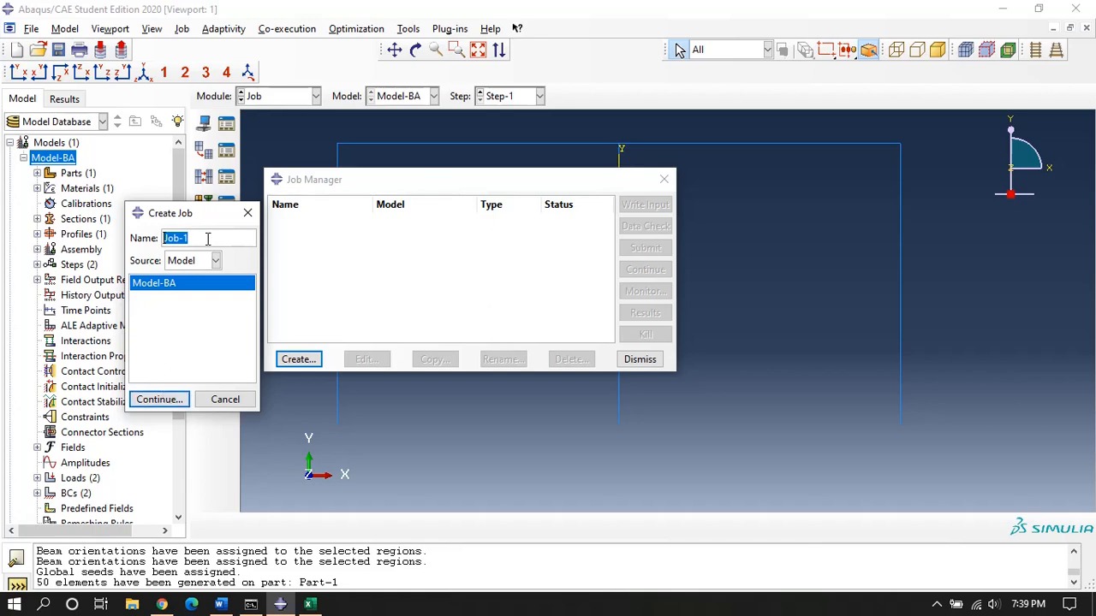
pyautogui.click(156, 399)
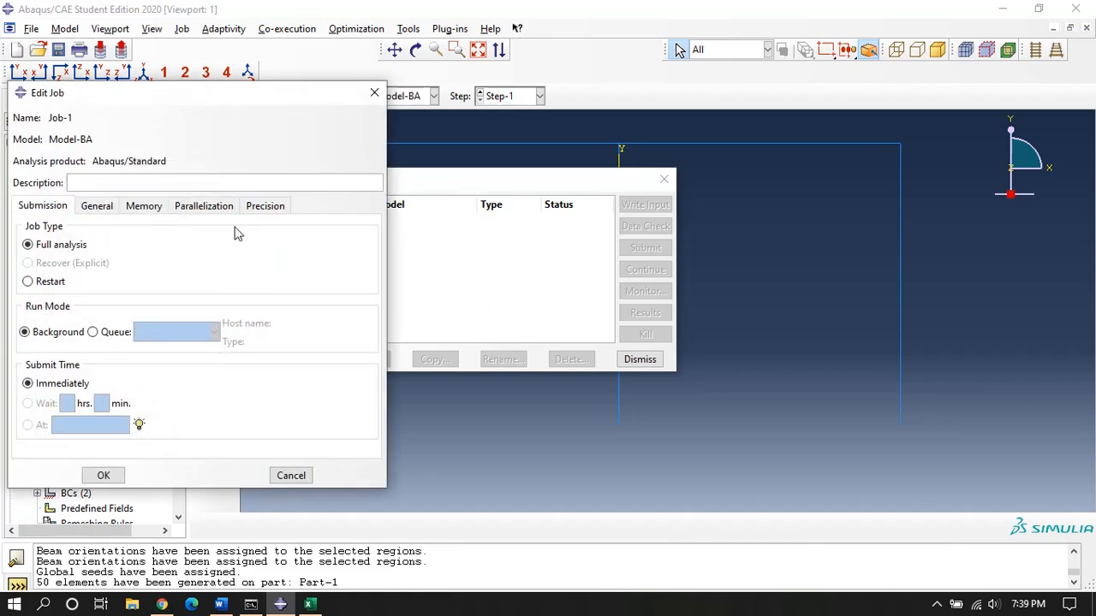
pyautogui.click(116, 469)
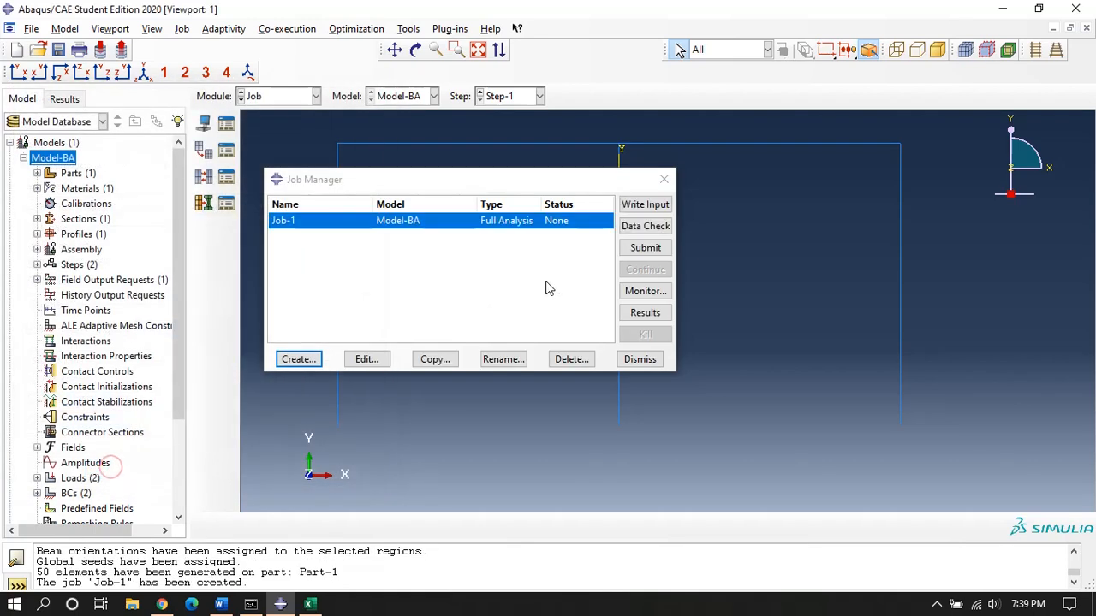
pyautogui.click(640, 358)
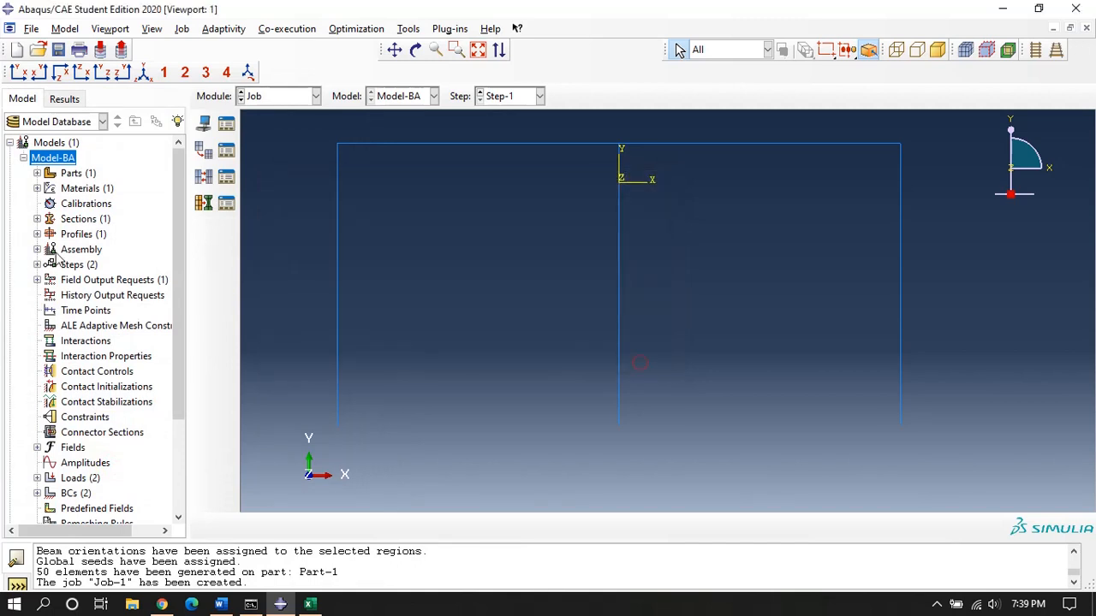
# Step: Create an assembly geometry set named Set-Disp containing the frame's upper-left joint
pyautogui.click(37, 249)
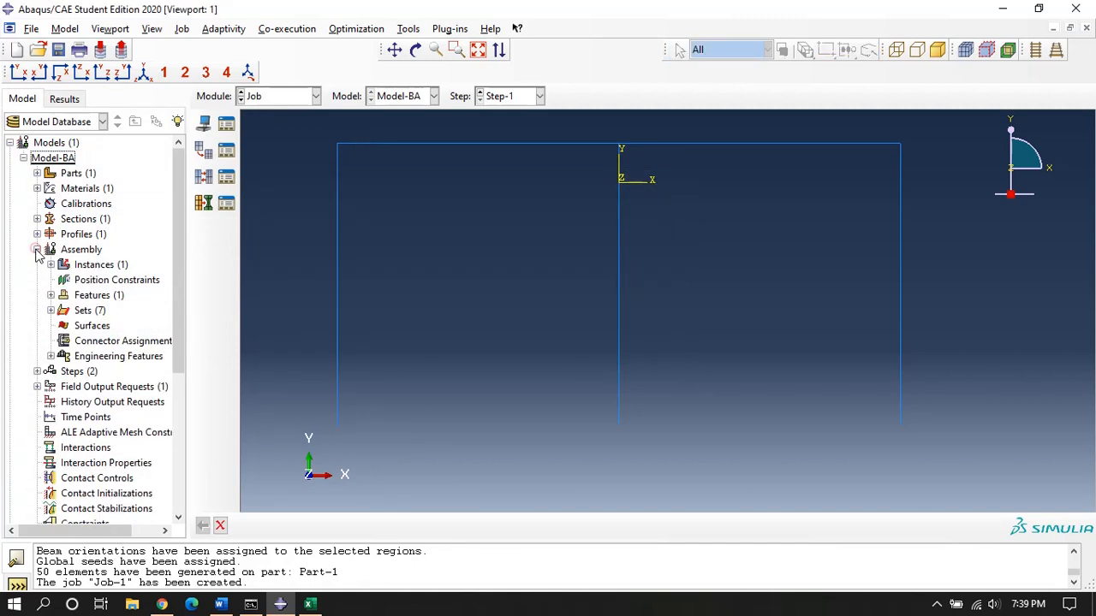
pyautogui.click(50, 310)
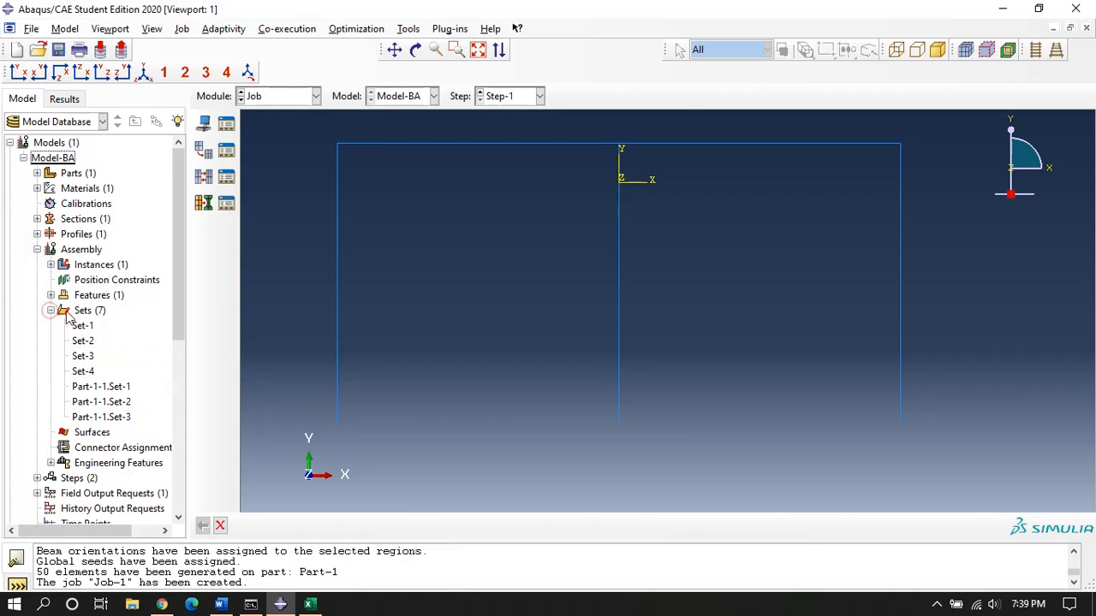
pyautogui.rightClick(89, 313)
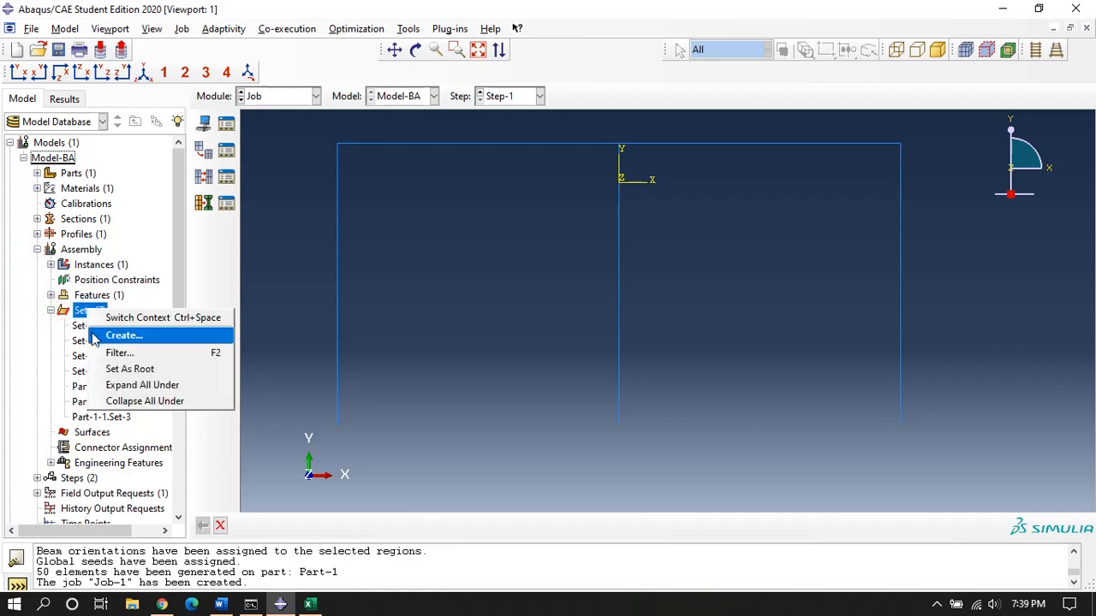
pyautogui.click(124, 335)
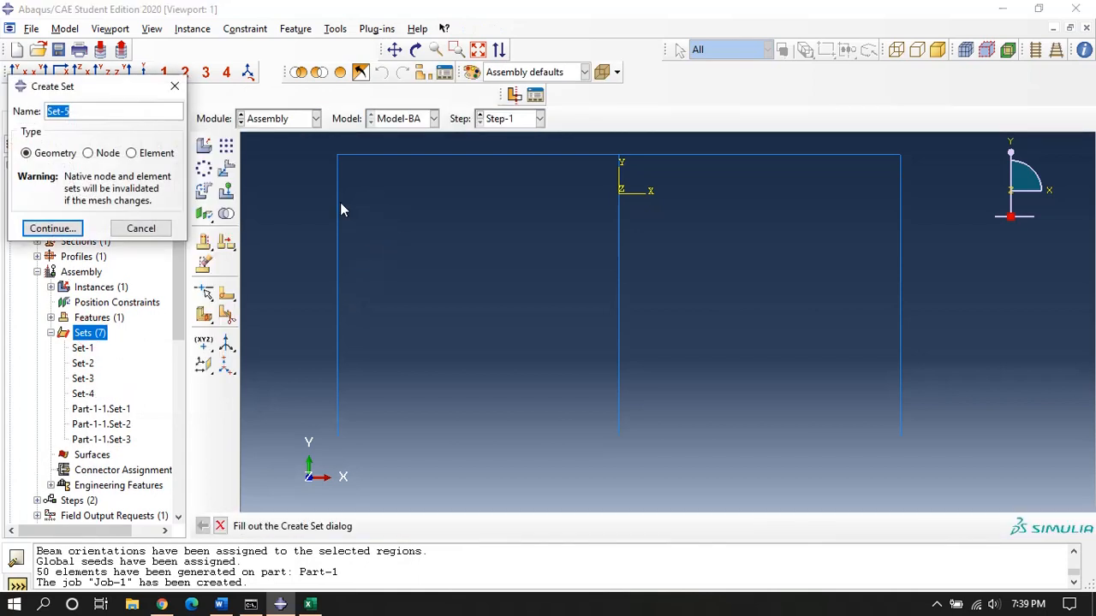
pyautogui.click(85, 115)
pyautogui.press('BackSpace')
pyautogui.press('BackSpace')
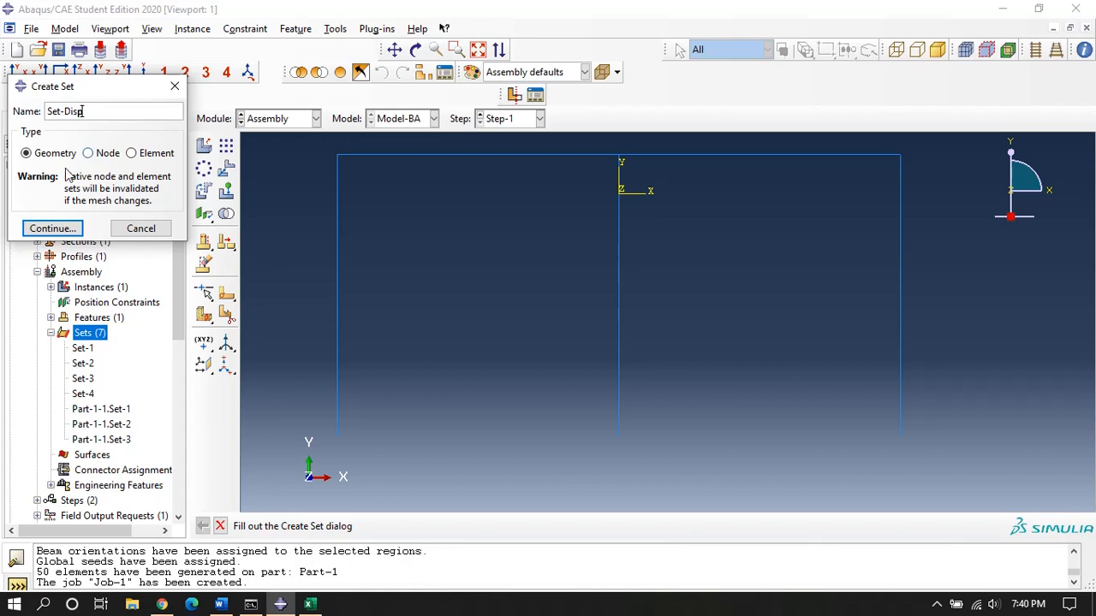
pyautogui.click(57, 230)
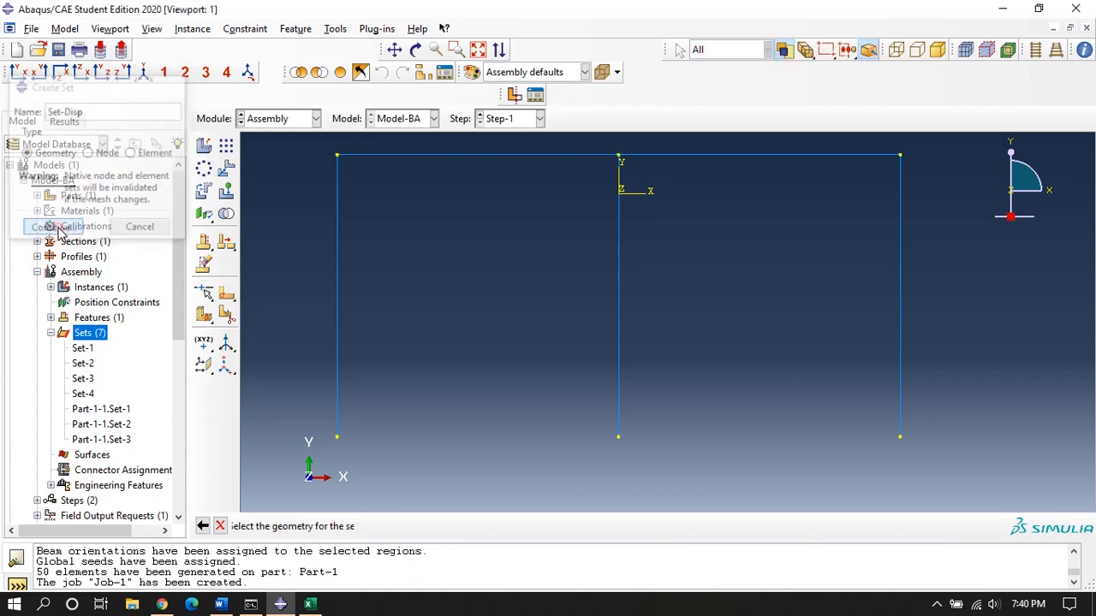
pyautogui.click(338, 159)
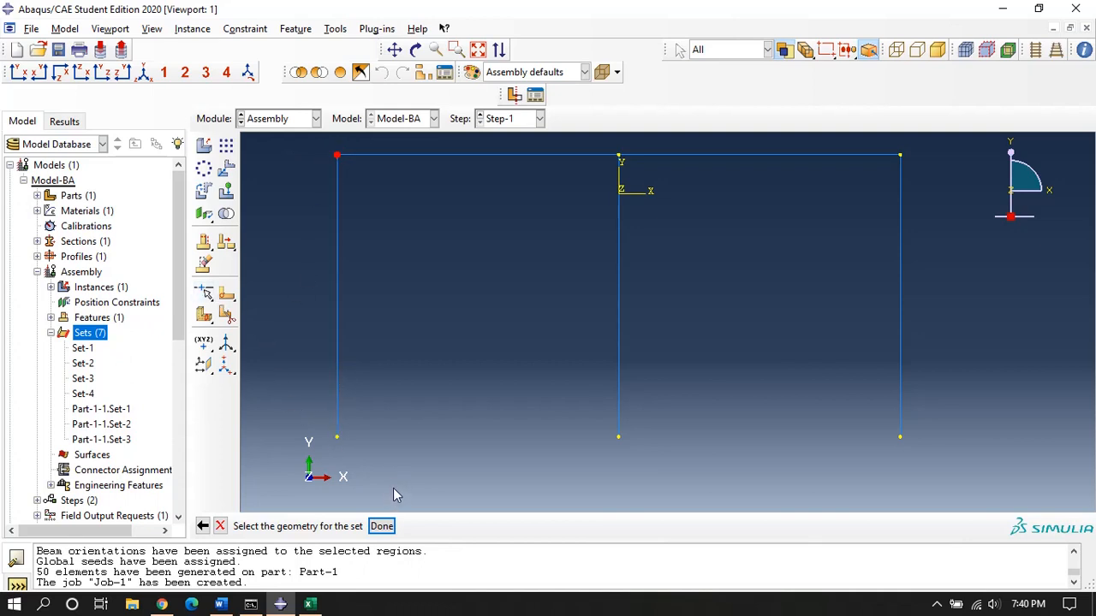
pyautogui.click(336, 156)
pyautogui.click(382, 526)
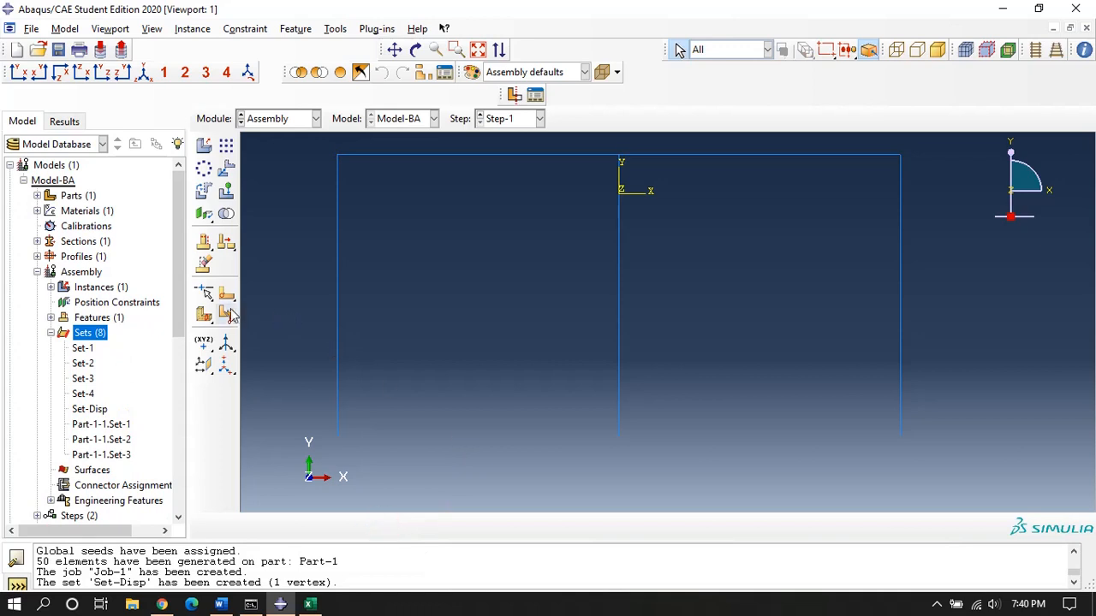
# Step: Return to the Job module, submit Job-1 with its existing job files overwritten, and open its results
pyautogui.click(293, 118)
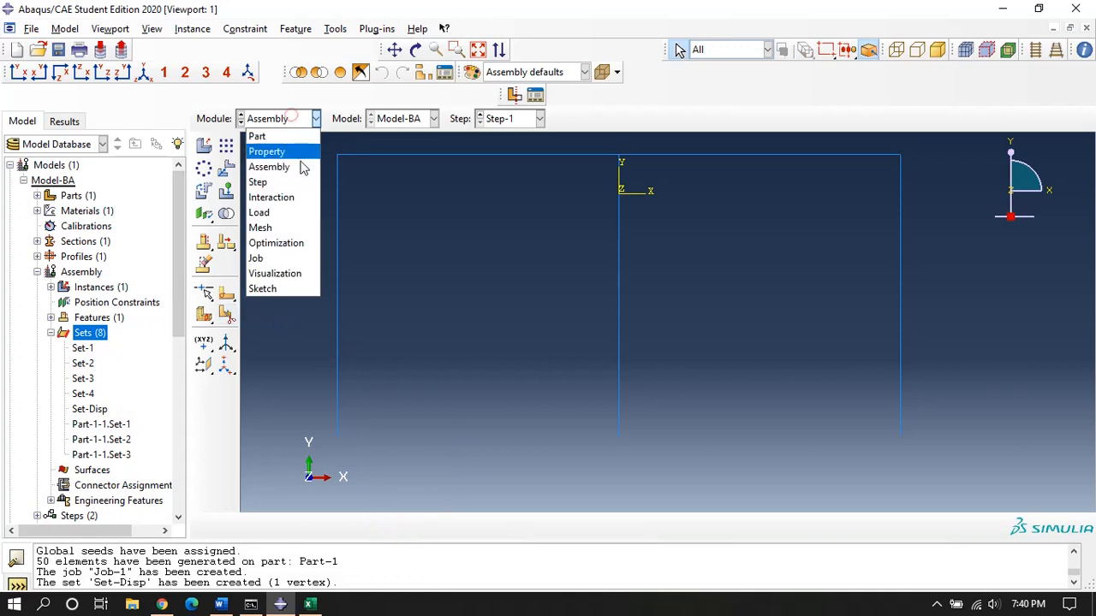
pyautogui.click(283, 259)
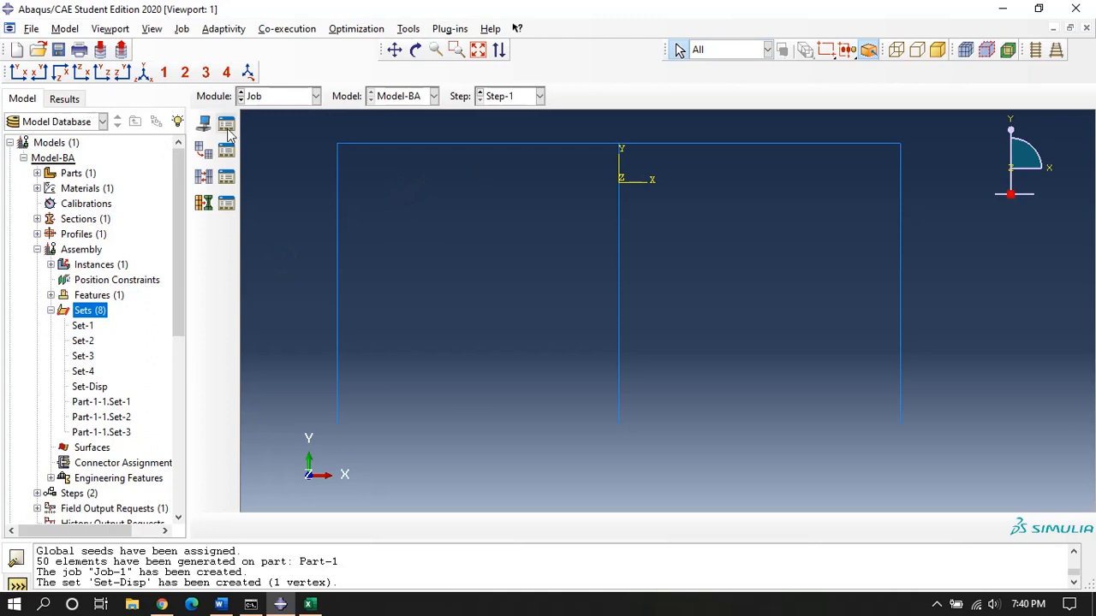
pyautogui.click(226, 126)
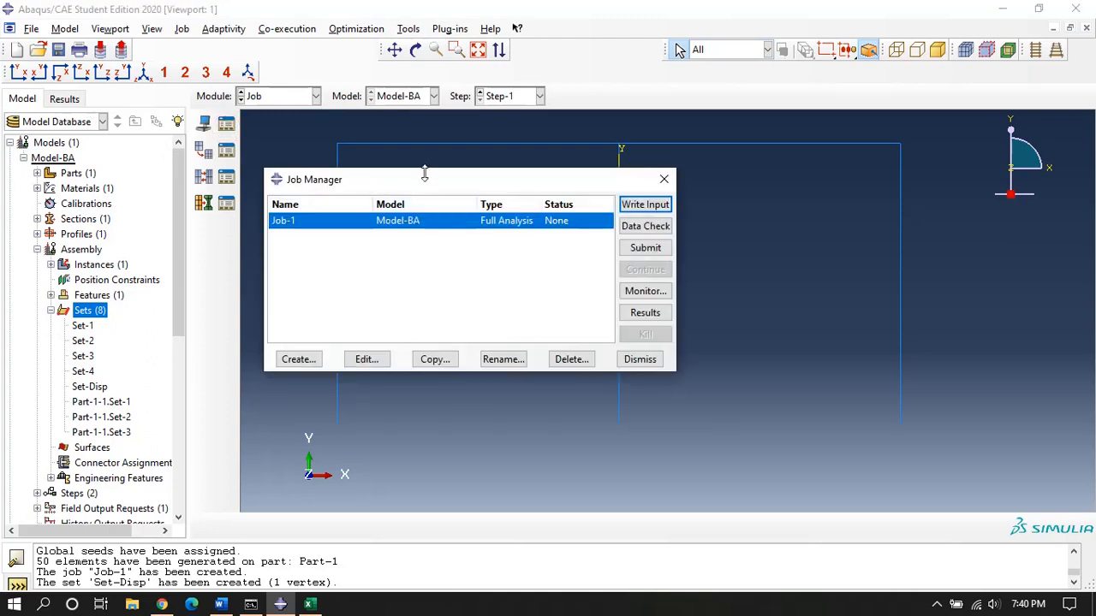
pyautogui.click(652, 251)
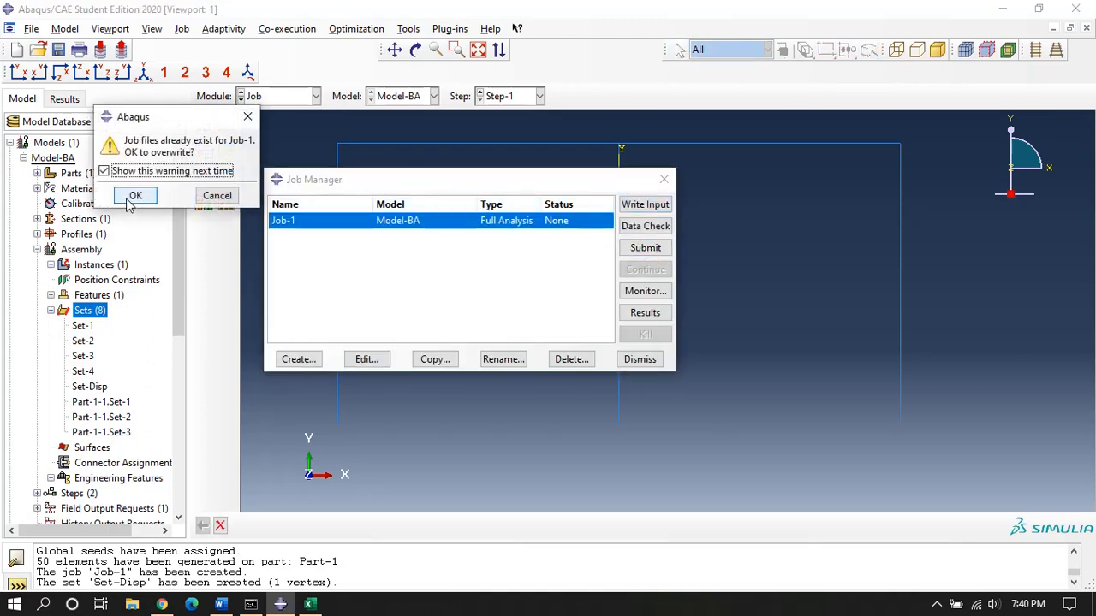
pyautogui.click(133, 196)
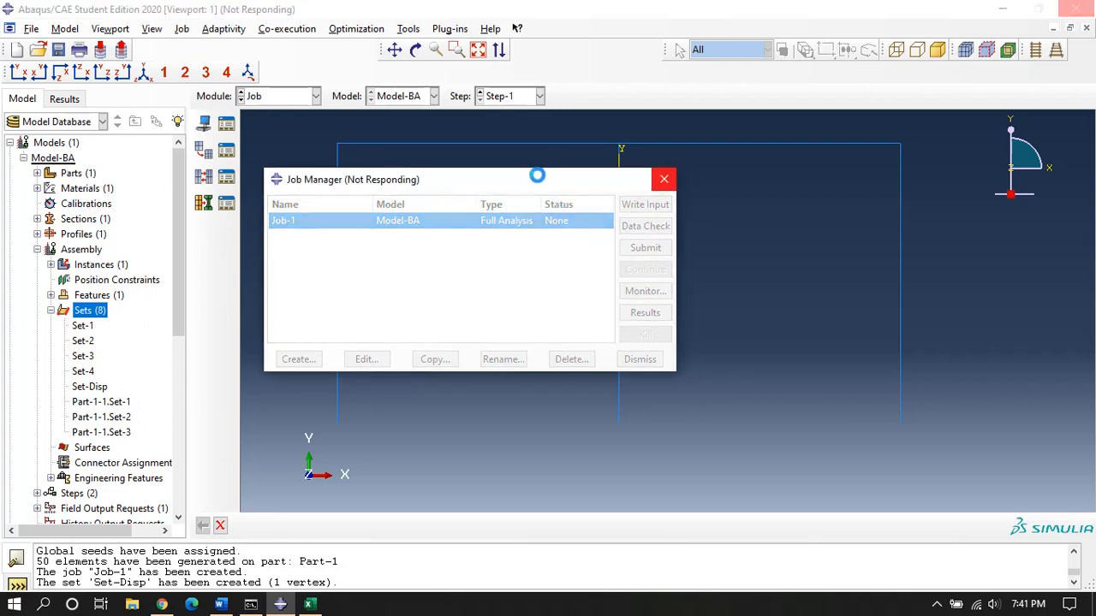
pyautogui.moveTo(536, 174); pyautogui.dragTo(609, 125)
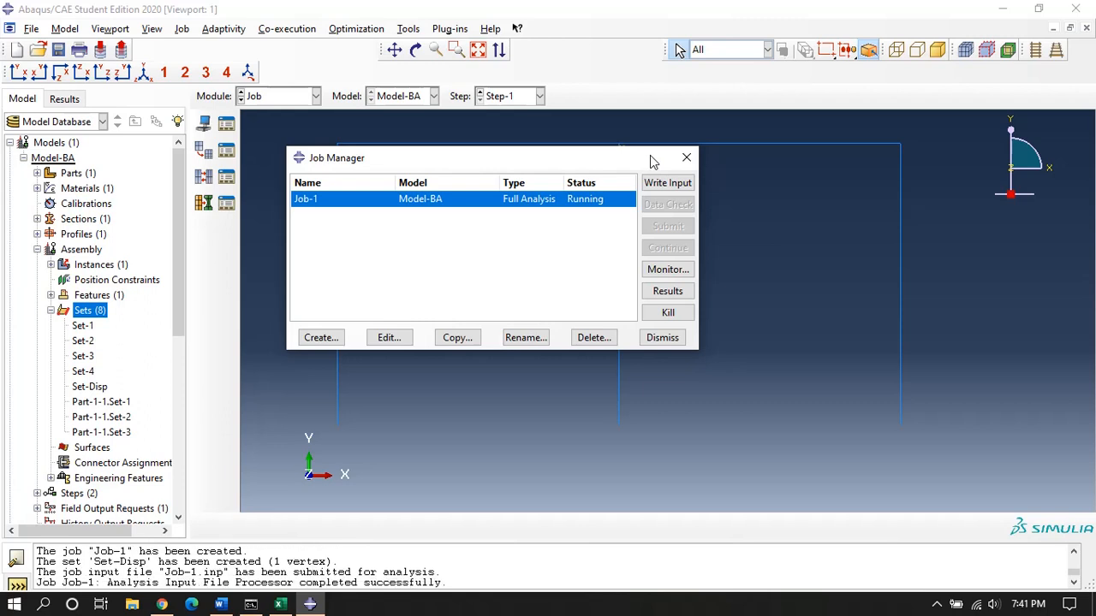
pyautogui.click(668, 291)
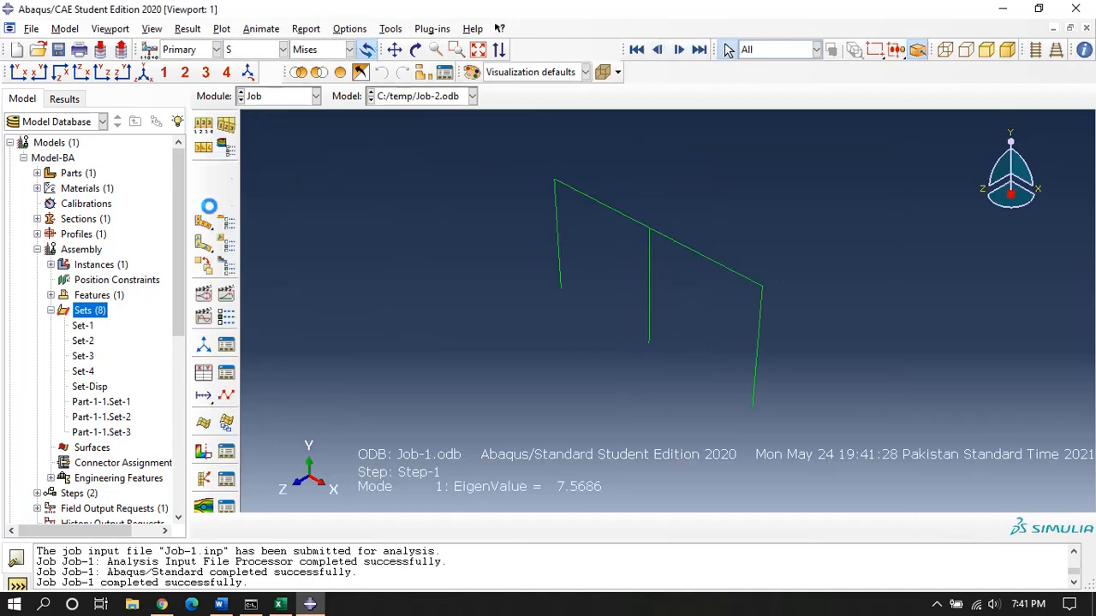
# Step: Plot the first buckling mode's contours on the deformed frame and enter 7.568 as the CLF in cell D3 of the Excel workbook
pyautogui.click(203, 198)
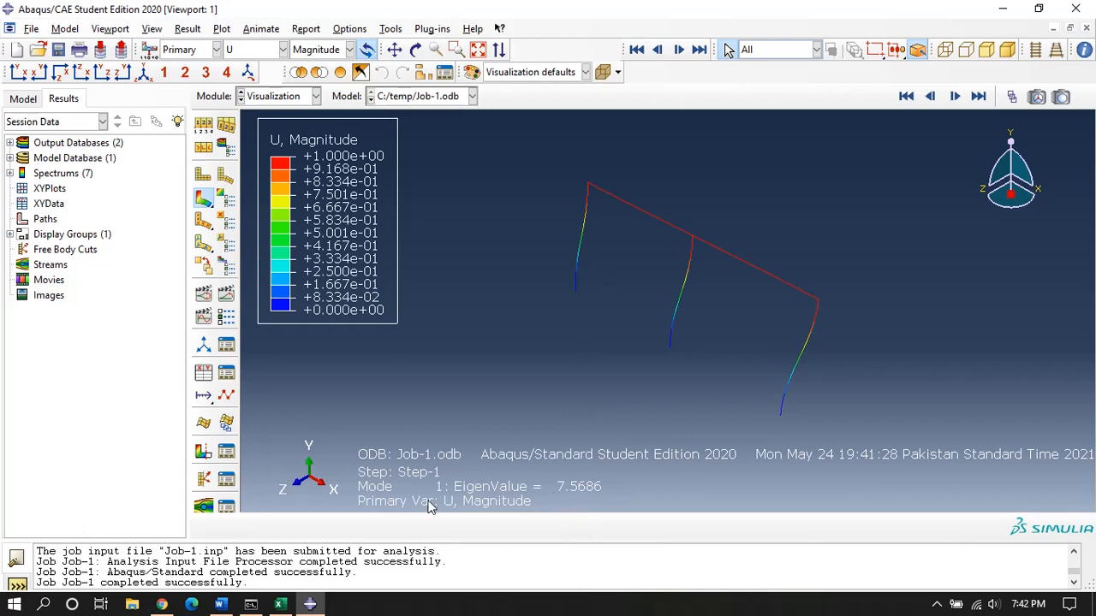
pyautogui.click(287, 606)
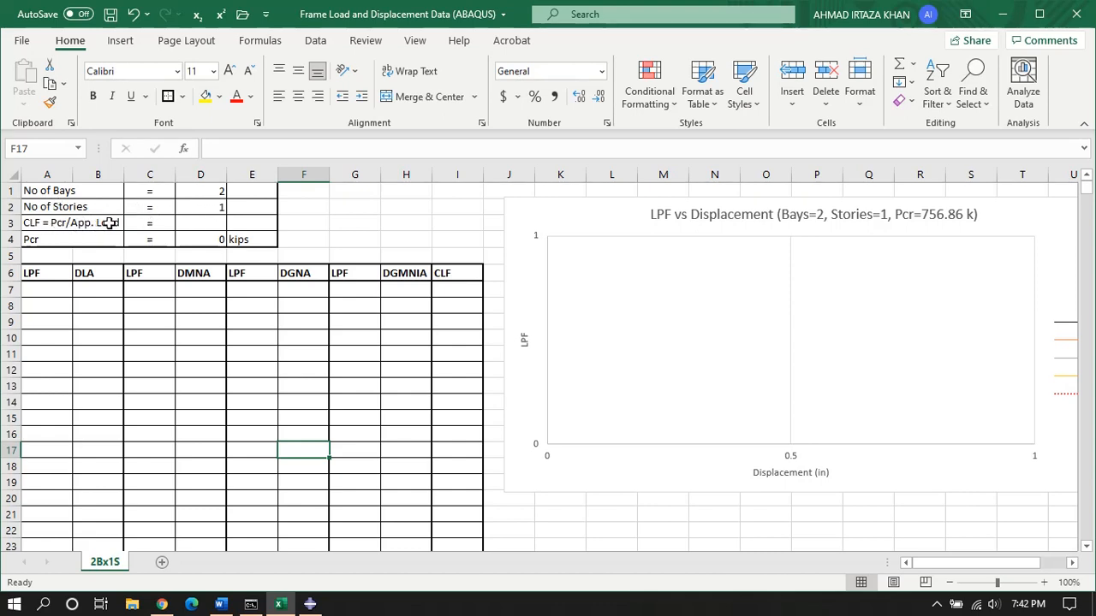
pyautogui.click(209, 222)
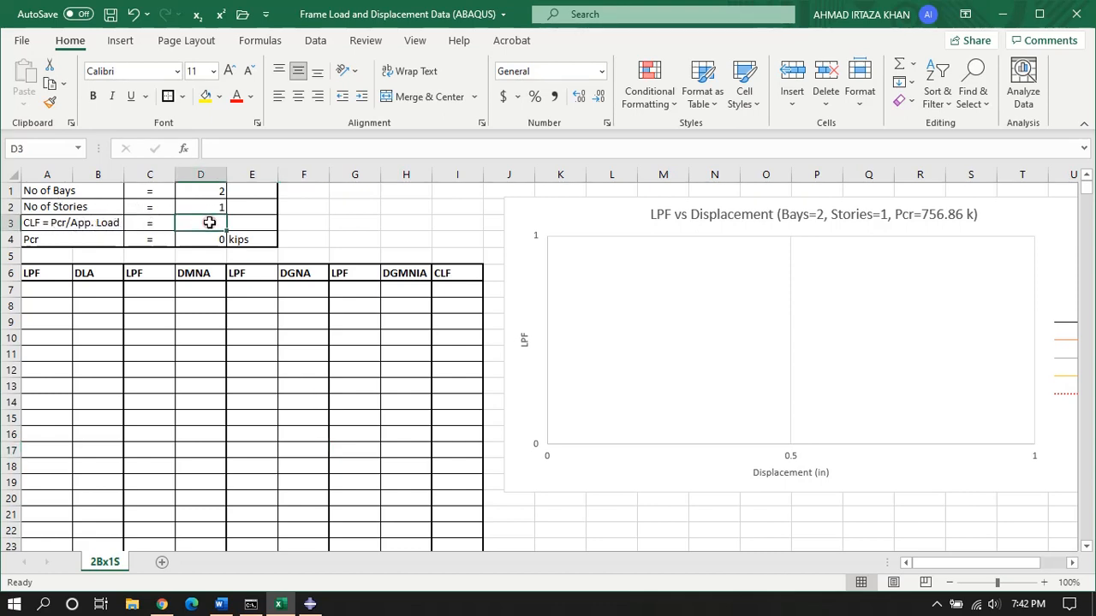
pyautogui.moveTo(310, 605)
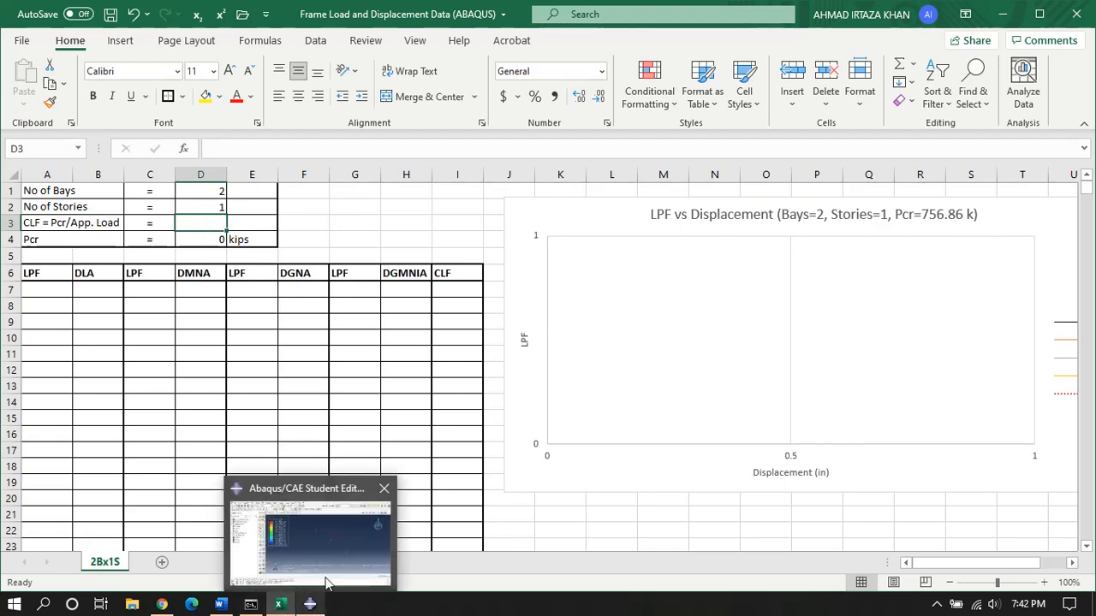
pyautogui.click(333, 552)
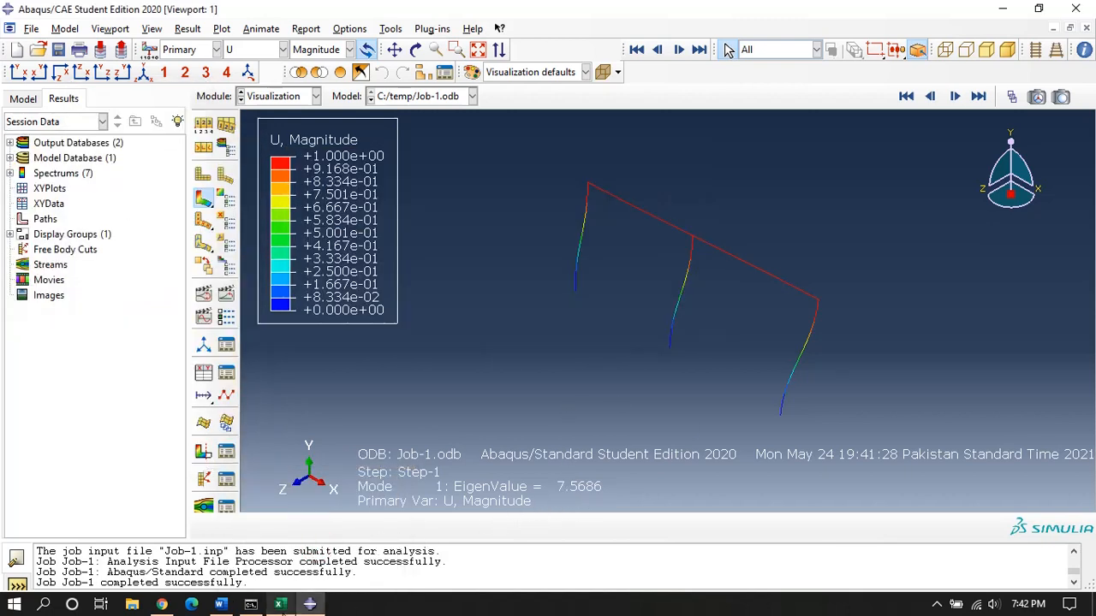
pyautogui.click(280, 604)
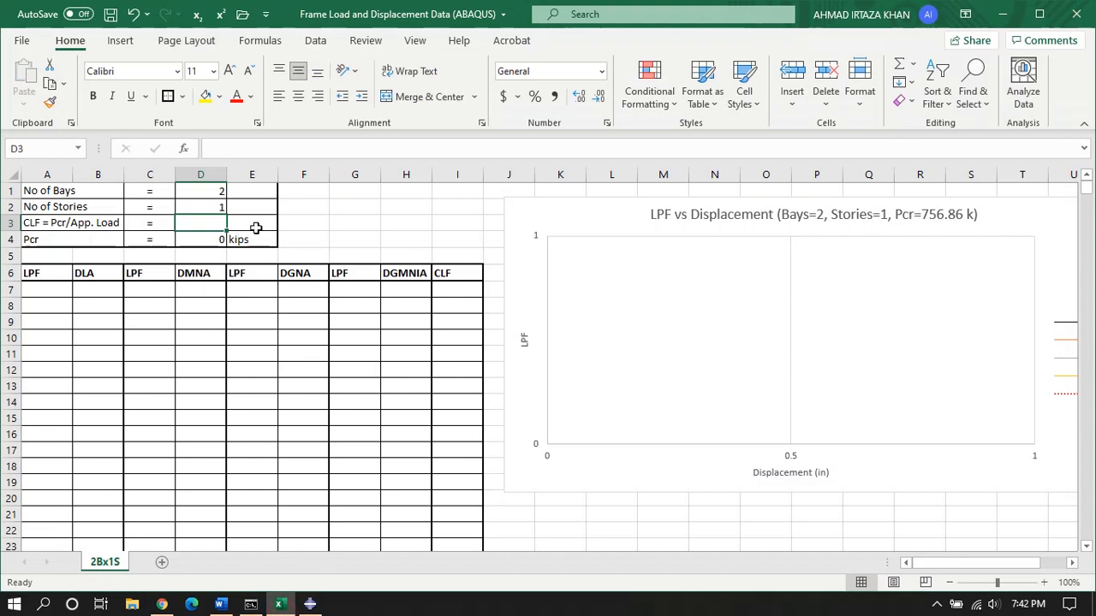
pyautogui.write('7.568')
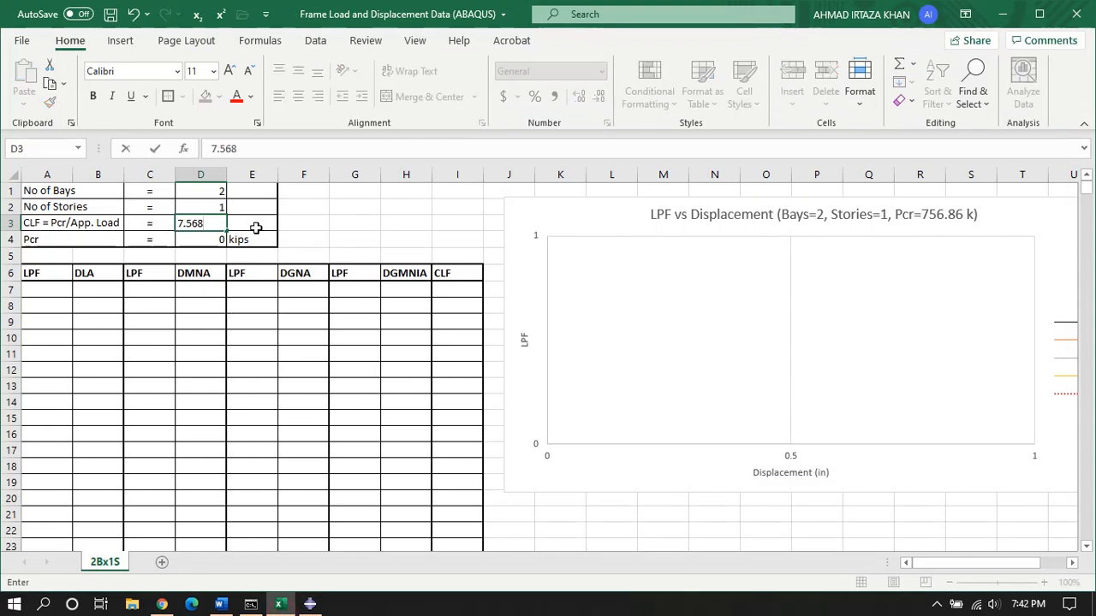
pyautogui.press('Return')
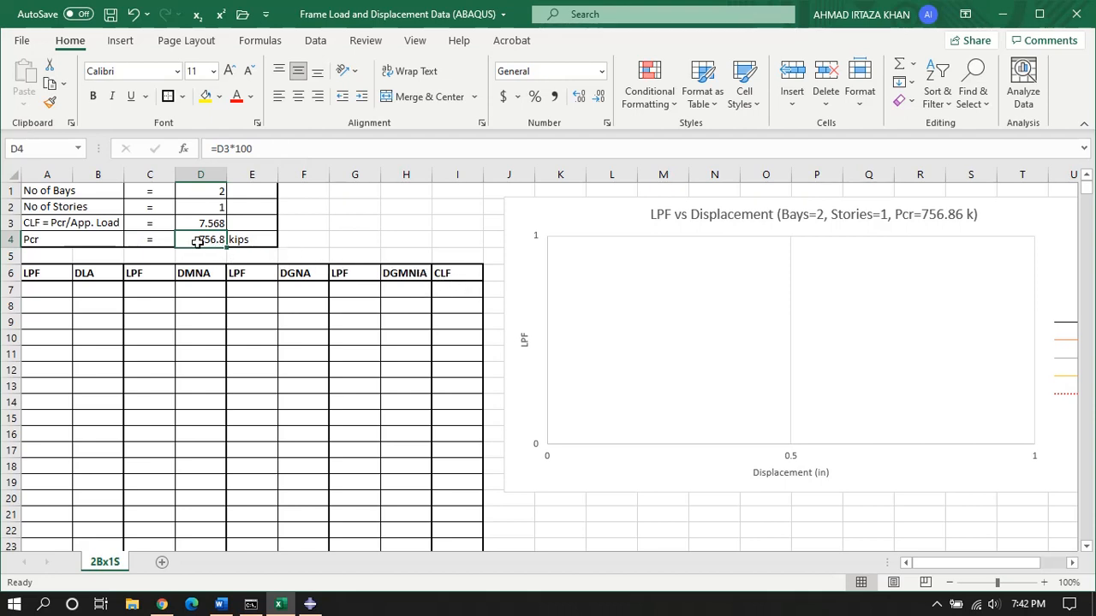
# Step: Enter 7.568 in cell I7 as the first value of the table's CLF column
pyautogui.click(461, 293)
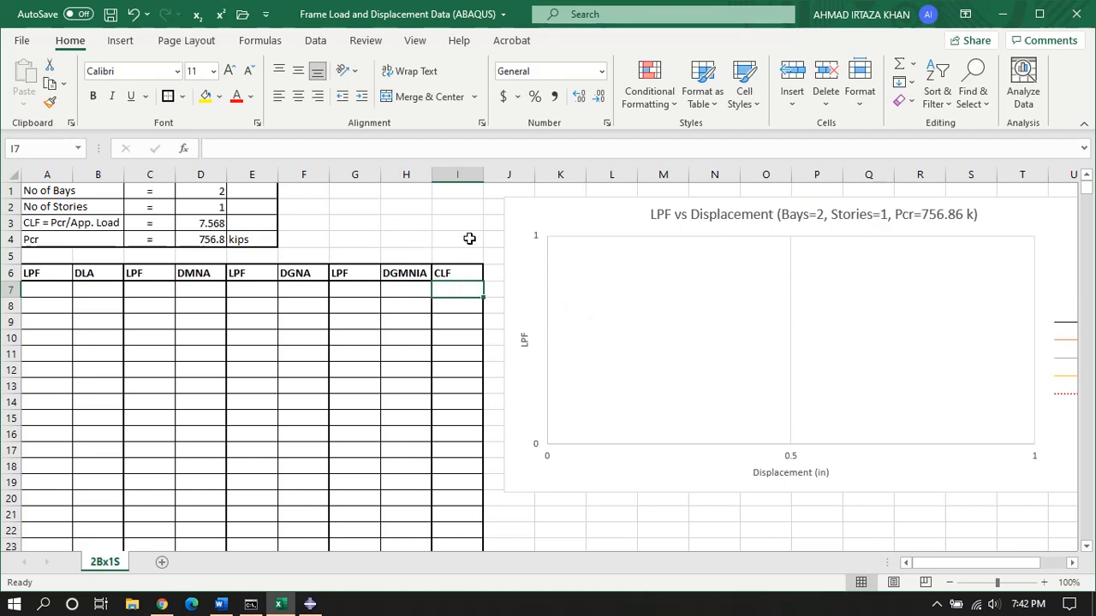
pyautogui.write('7.')
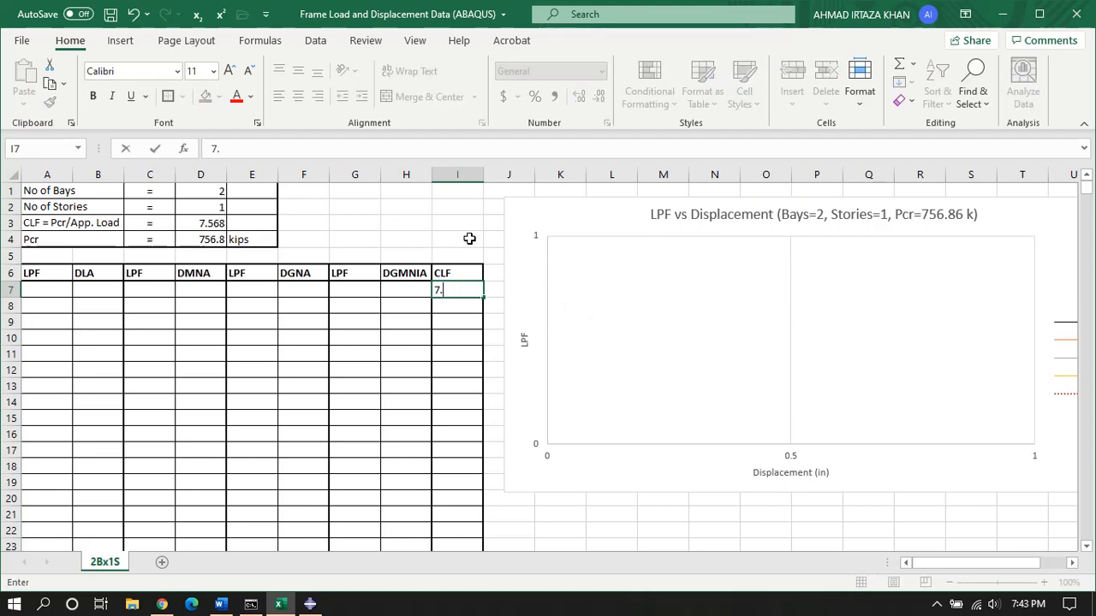
pyautogui.write('568')
pyautogui.press('Return')
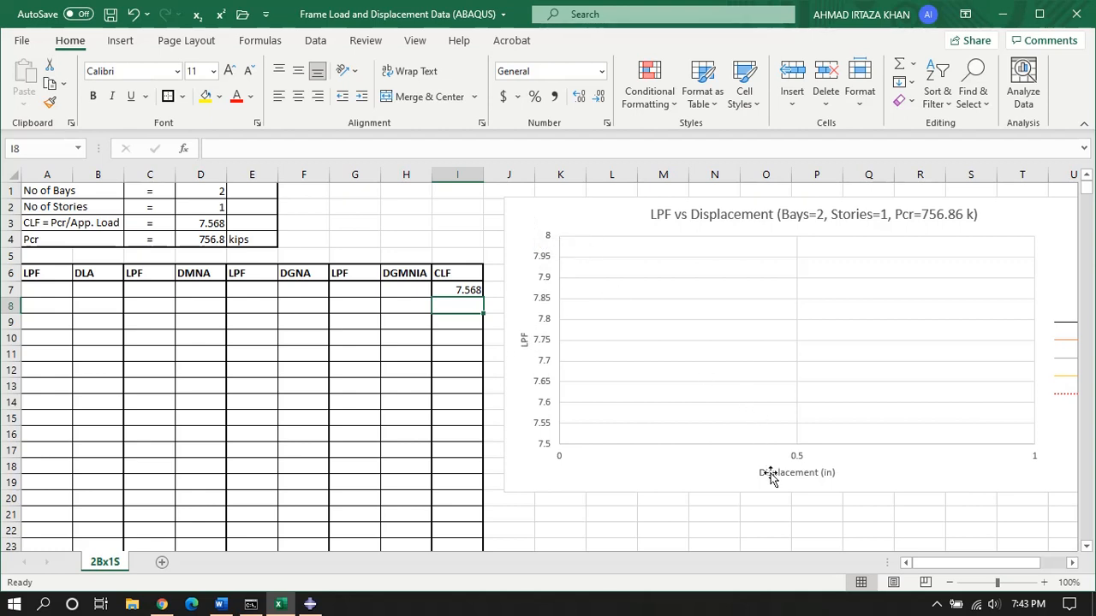
# Step: Return to Abaqus/CAE and copy Model-BA to a new model named Model-LA
pyautogui.click(310, 605)
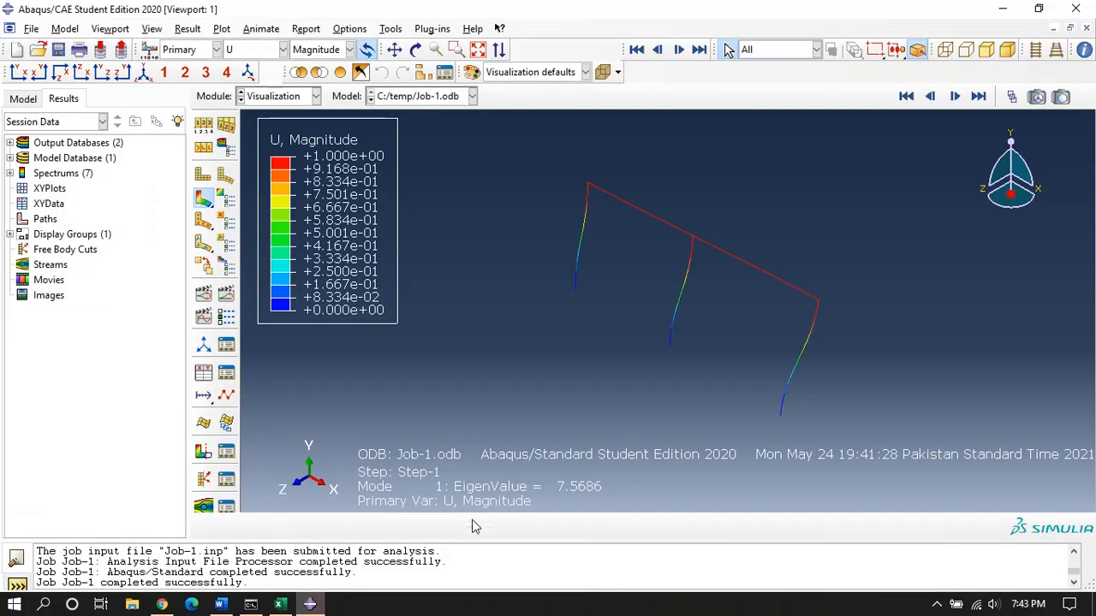
pyautogui.click(297, 98)
pyautogui.click(288, 111)
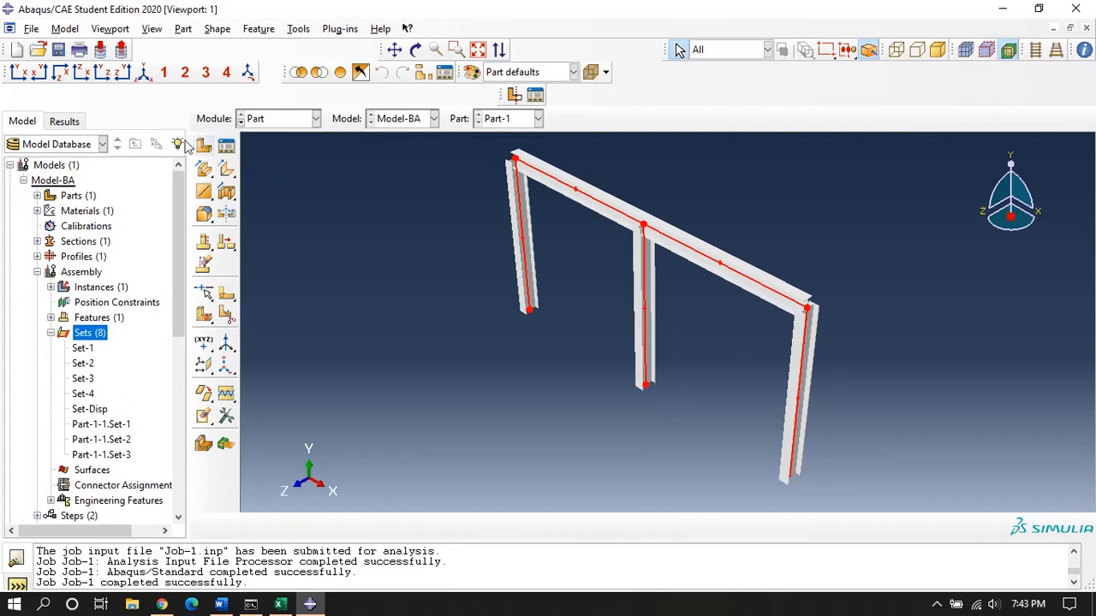
pyautogui.click(24, 181)
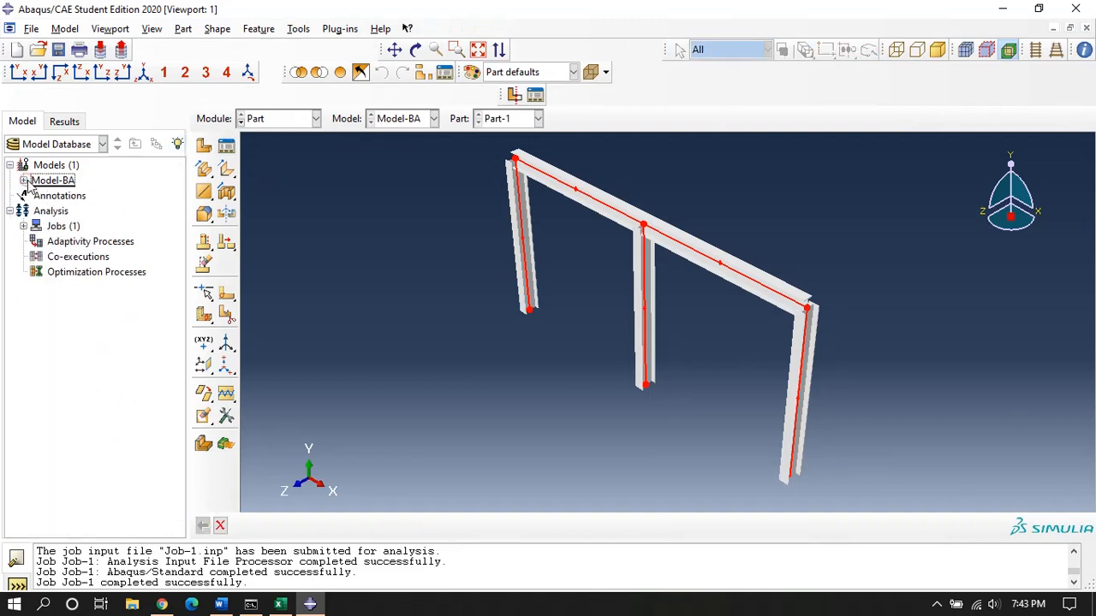
pyautogui.rightClick(50, 183)
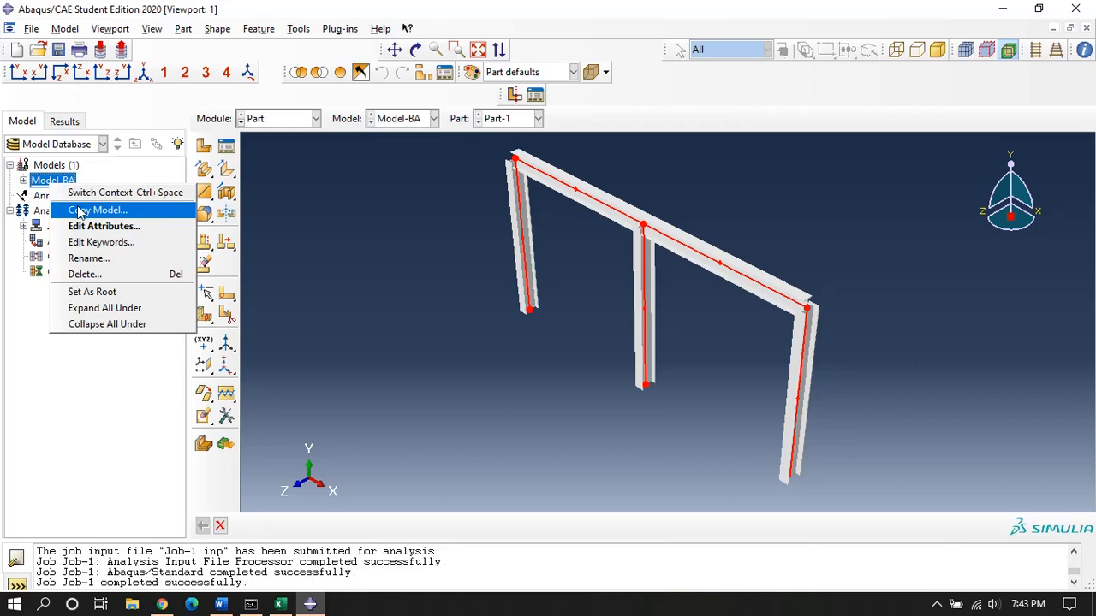
pyautogui.click(79, 211)
pyautogui.click(94, 320)
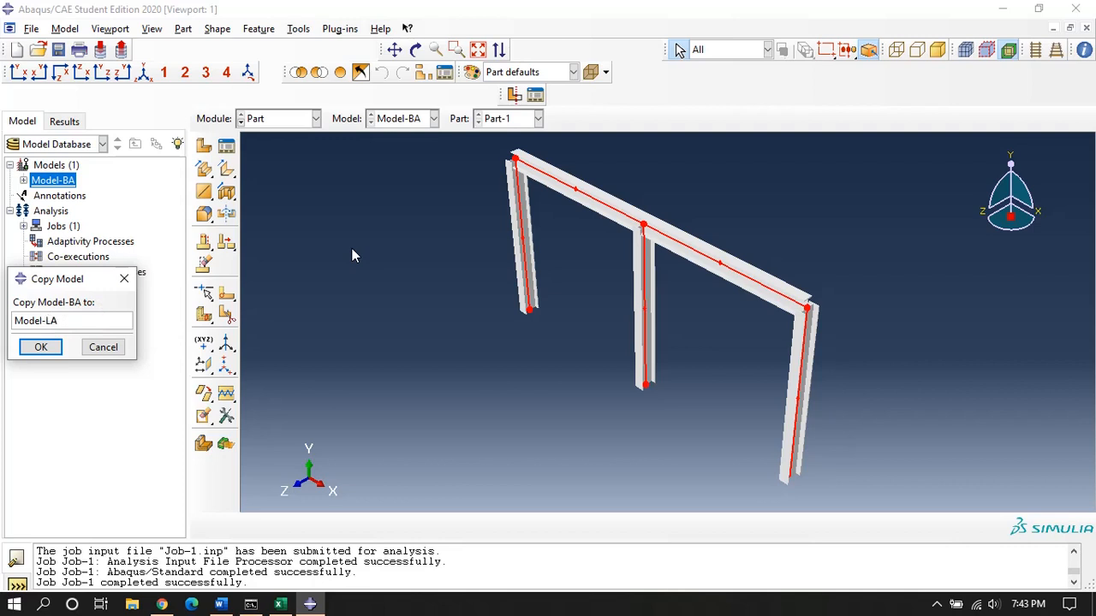
pyautogui.write('LA')
pyautogui.click(35, 351)
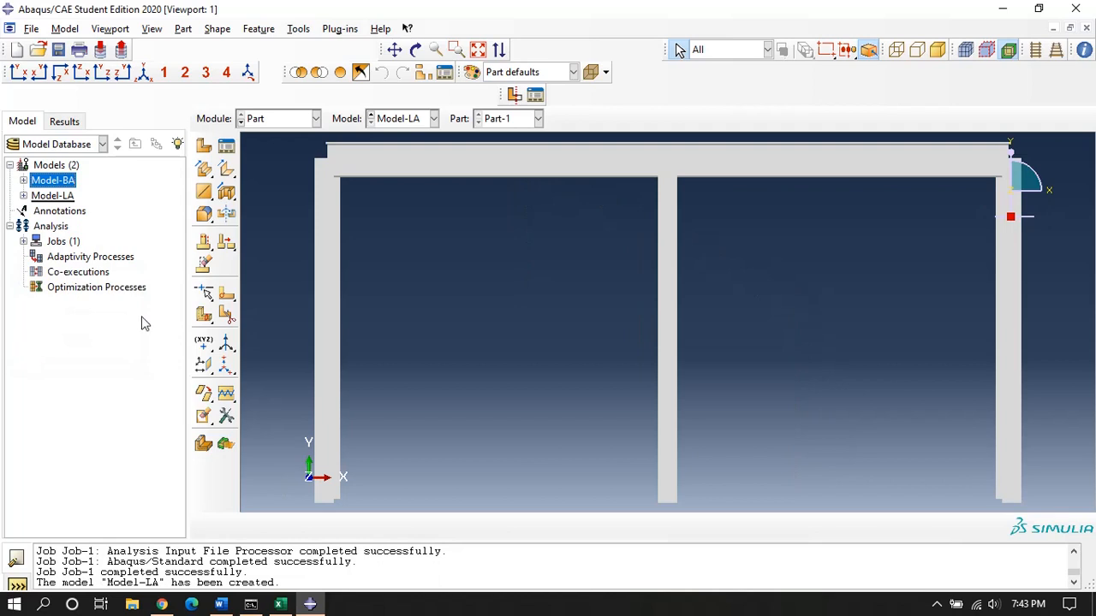
# Step: Switch to the Step module for Model-LA and delete its buckling step Step-1
pyautogui.click(23, 196)
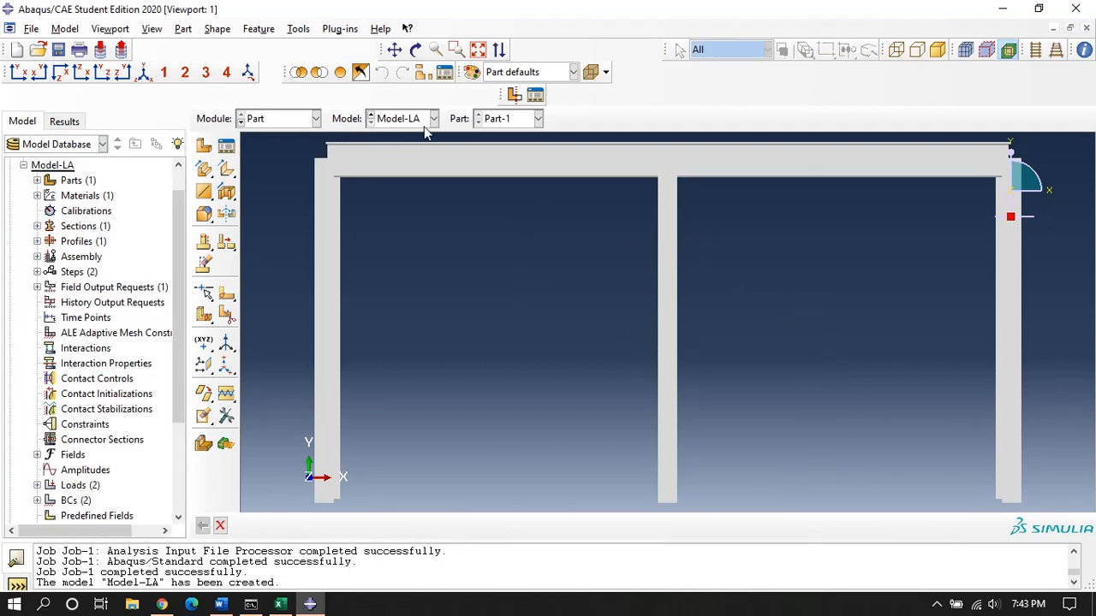
pyautogui.click(291, 119)
pyautogui.click(291, 180)
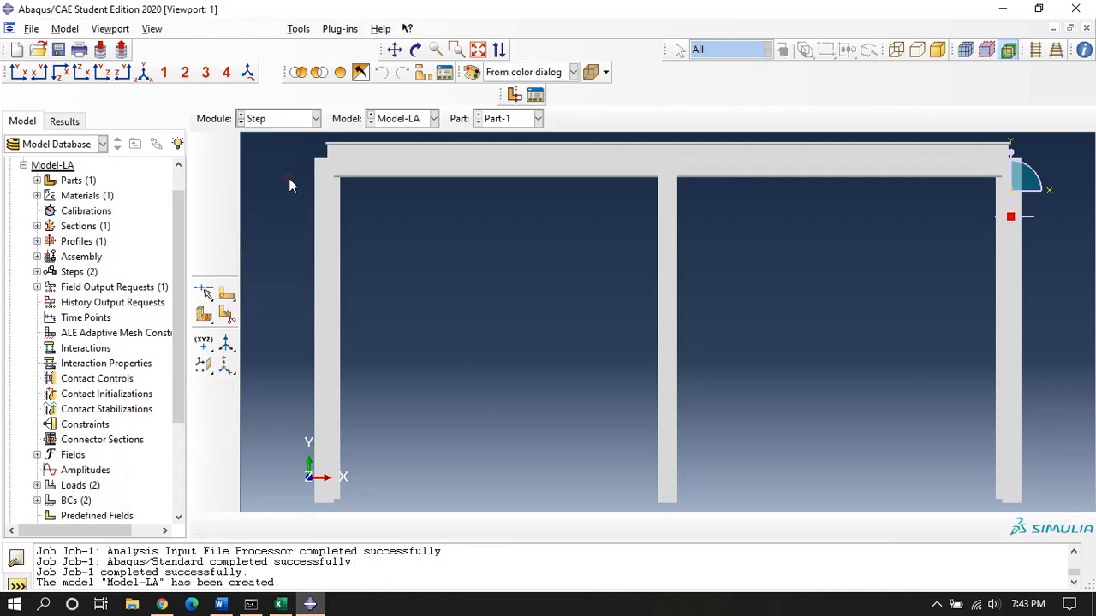
pyautogui.click(226, 145)
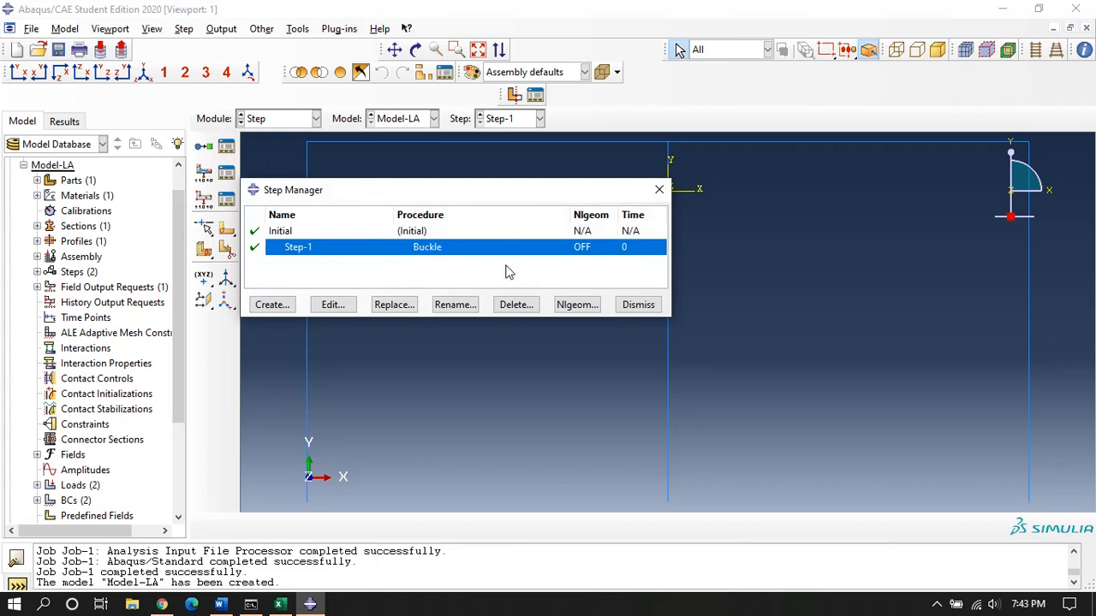
pyautogui.click(515, 306)
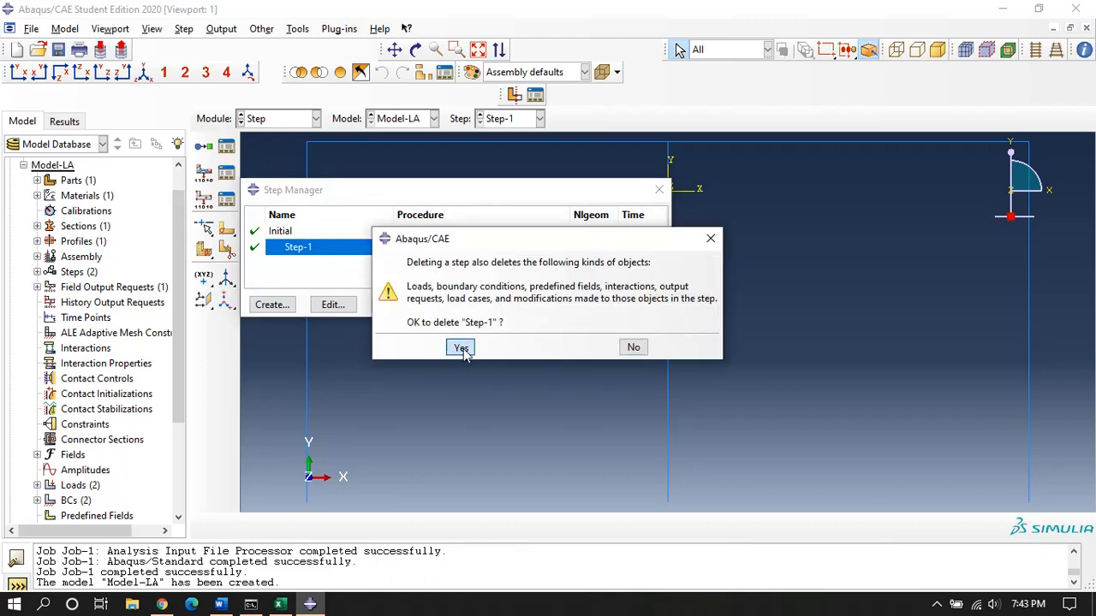
pyautogui.click(460, 347)
# Step: Create a Static, Riks step named Step-1 after Initial, setting the initial arc length increment to 0.01 and modifying the maximum increment
pyautogui.click(272, 305)
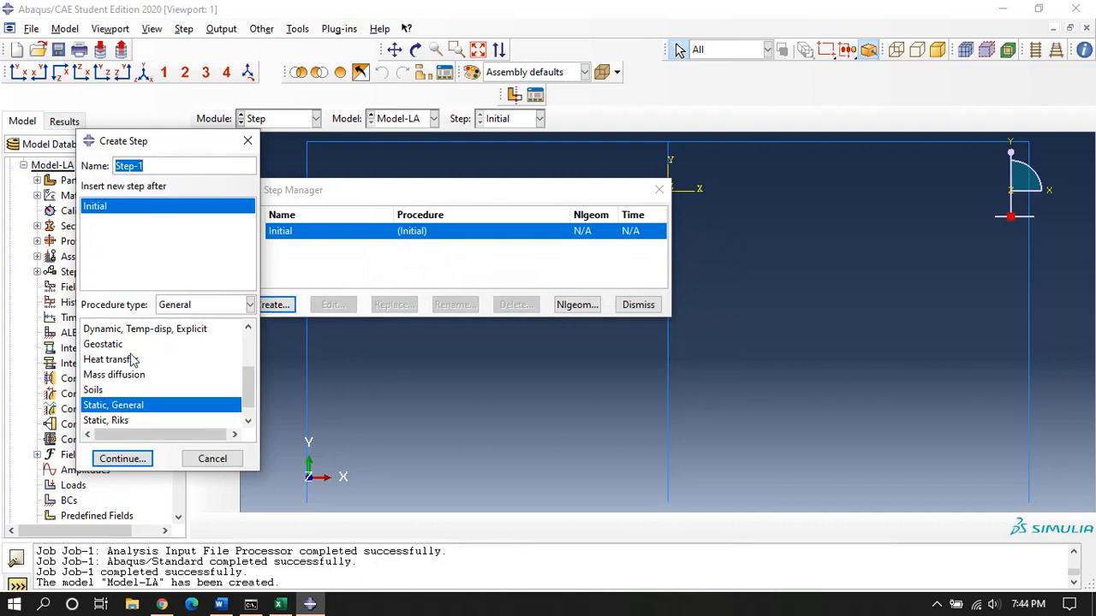
pyautogui.click(126, 420)
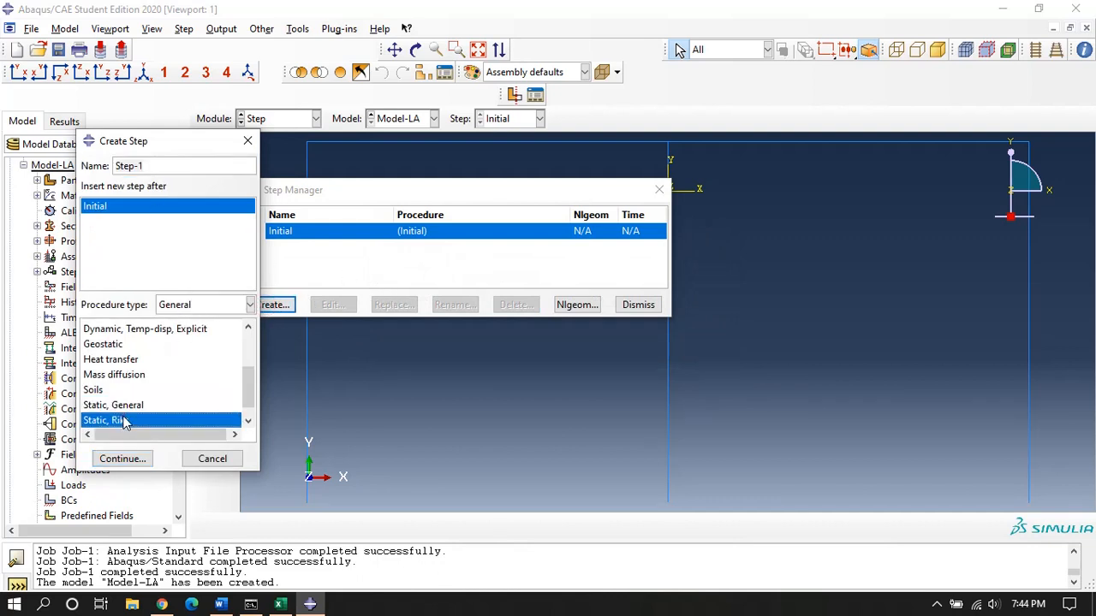
pyautogui.click(120, 457)
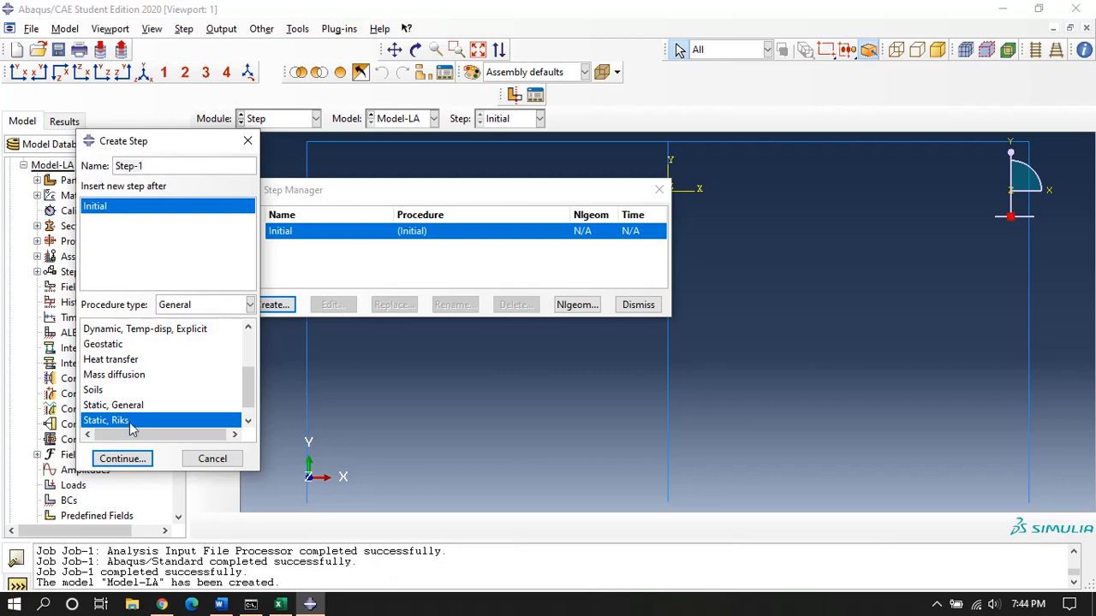
pyautogui.click(122, 458)
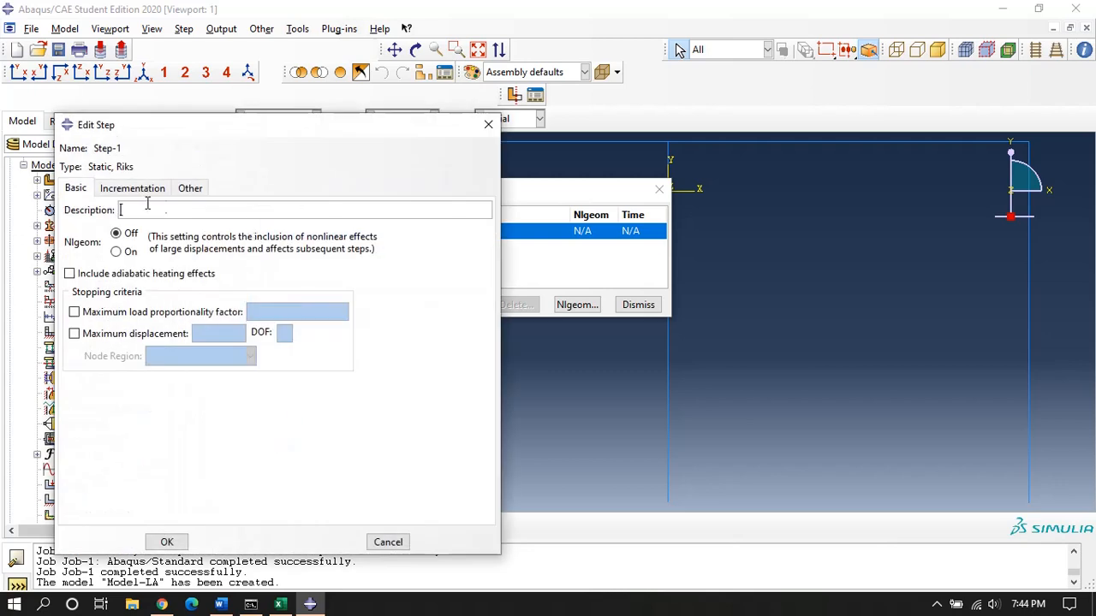
pyautogui.click(137, 189)
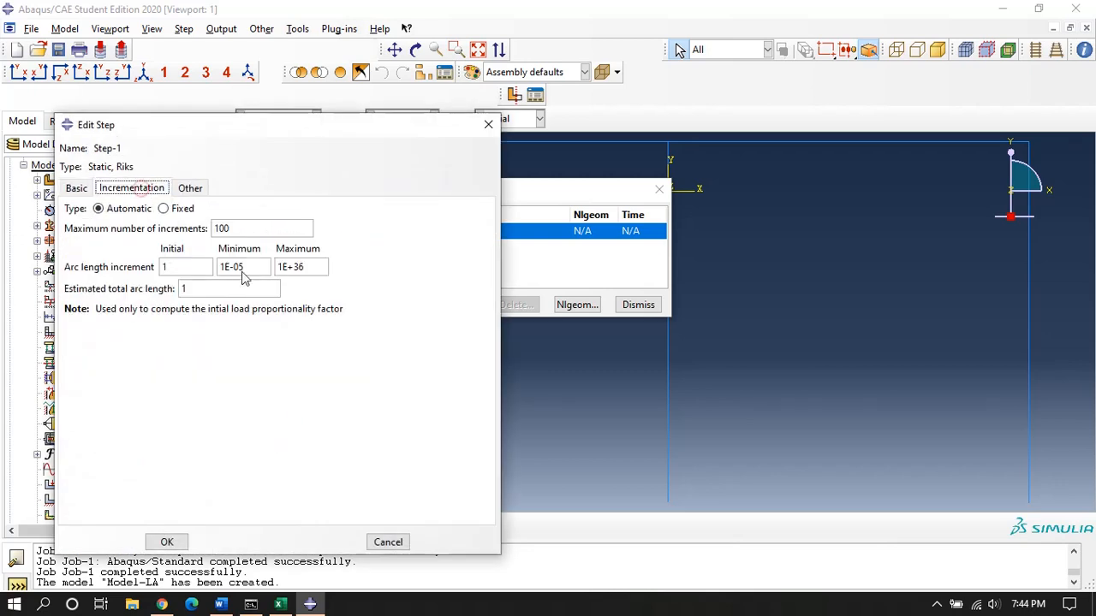
pyautogui.moveTo(195, 268); pyautogui.dragTo(162, 268)
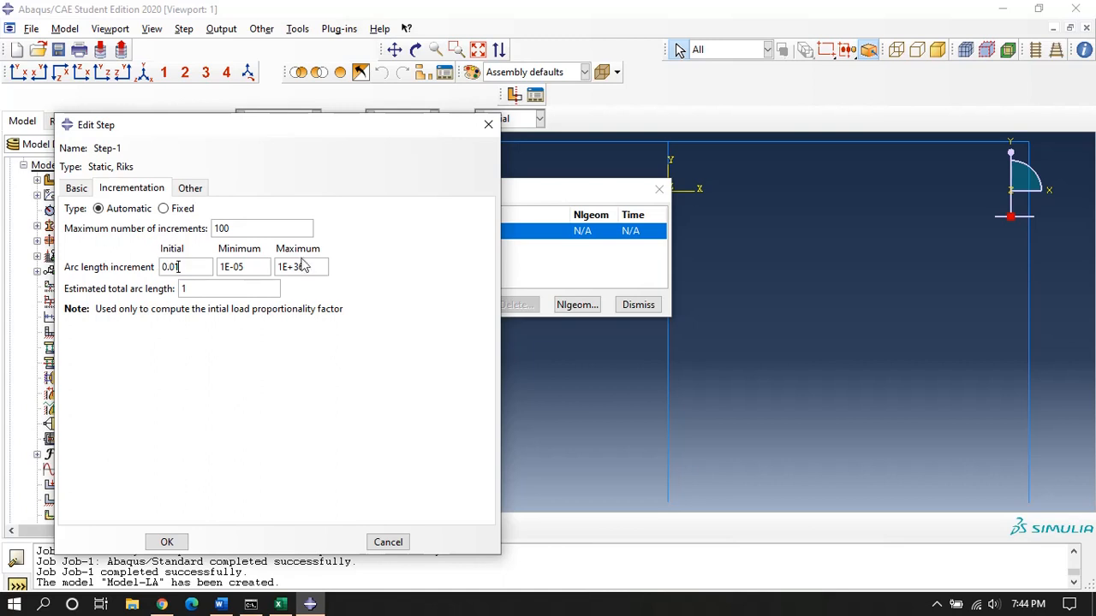
pyautogui.moveTo(309, 267); pyautogui.dragTo(270, 256)
pyautogui.write('0')
pyautogui.click(169, 542)
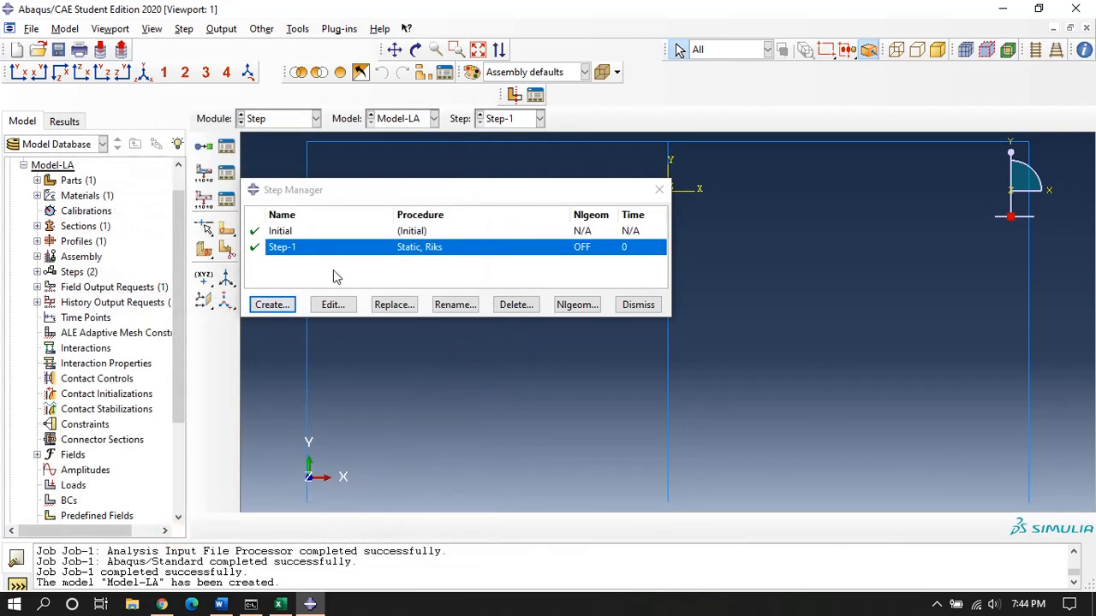
pyautogui.click(638, 305)
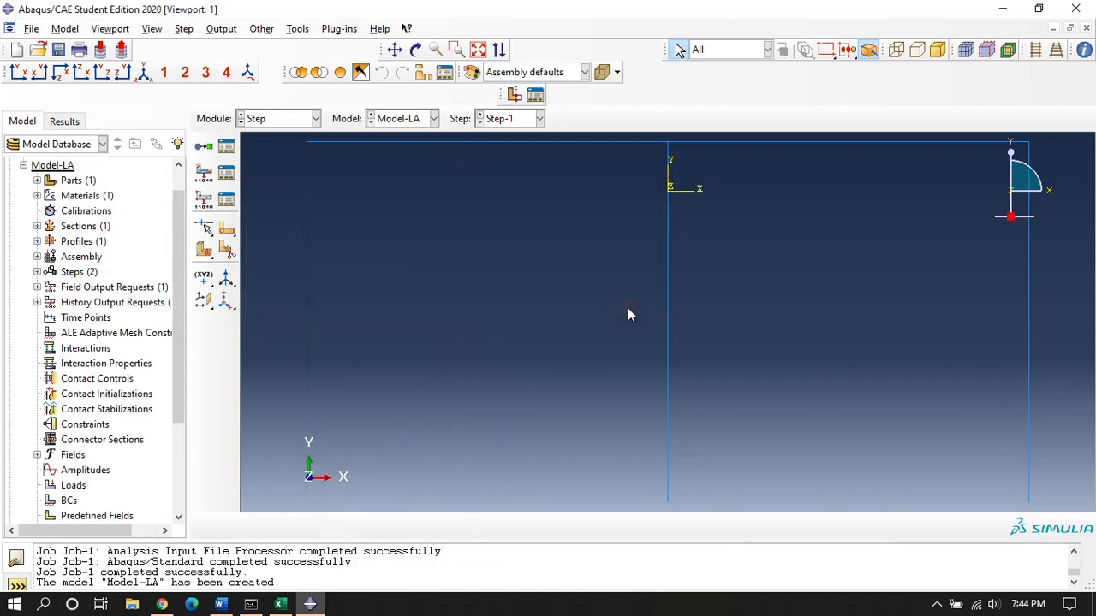
# Step: In the Load module, apply a concentrated force with CF2 of -100 to the frame's three top joints in Step-1
pyautogui.click(282, 118)
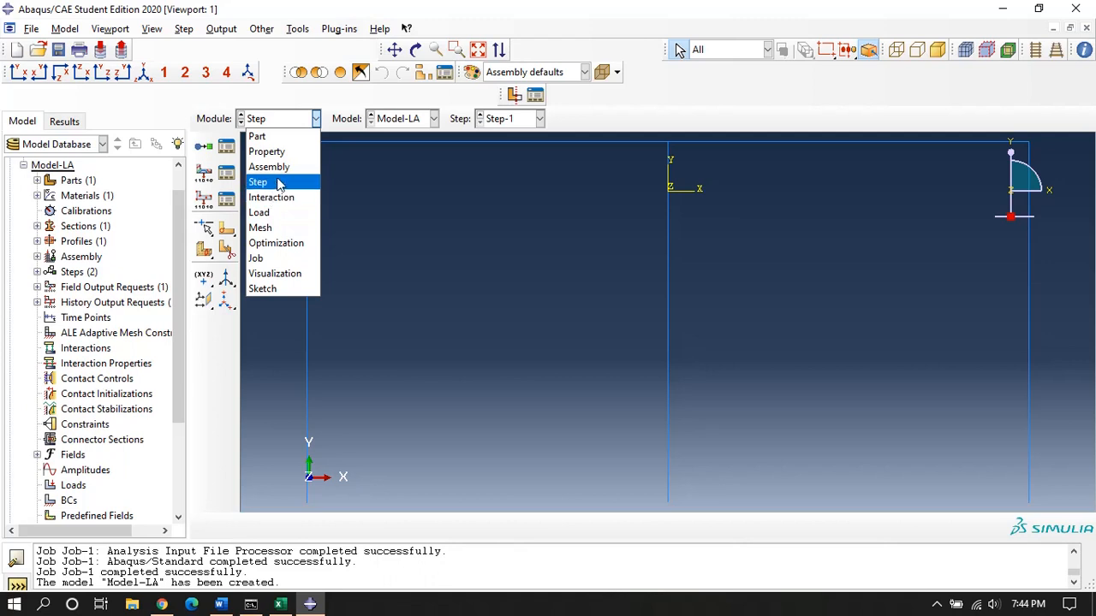
pyautogui.click(258, 216)
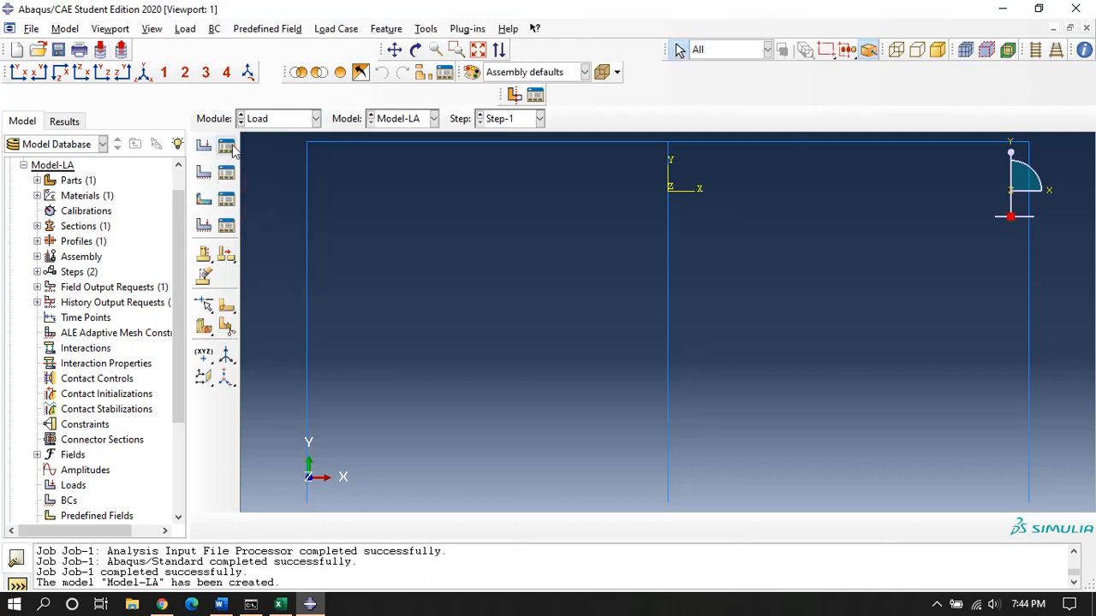
pyautogui.click(205, 147)
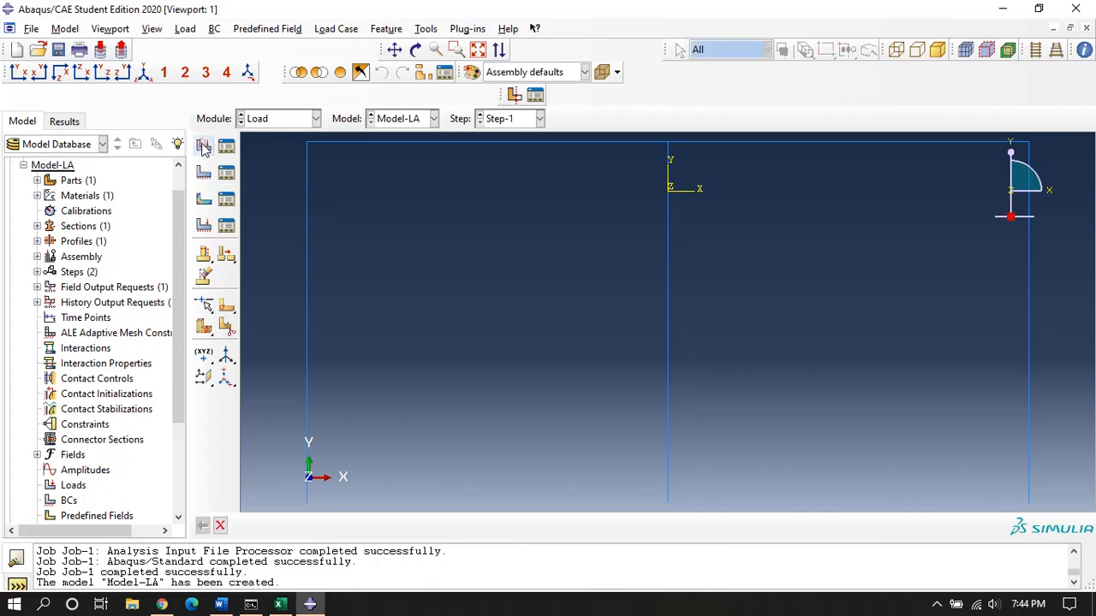
pyautogui.click(116, 485)
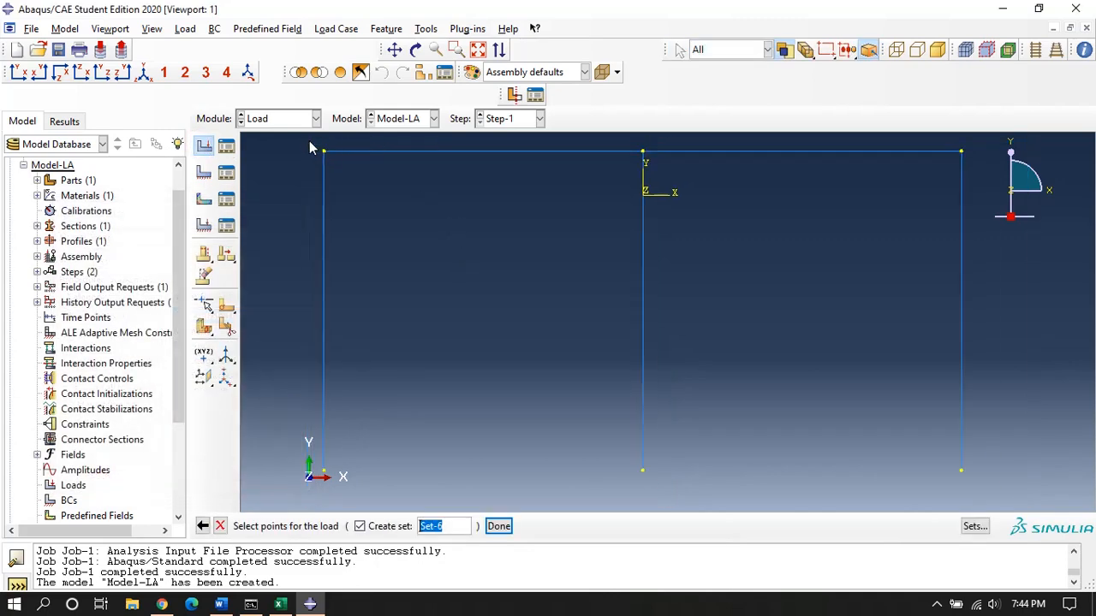
pyautogui.moveTo(311, 148); pyautogui.dragTo(1017, 209)
pyautogui.click(499, 526)
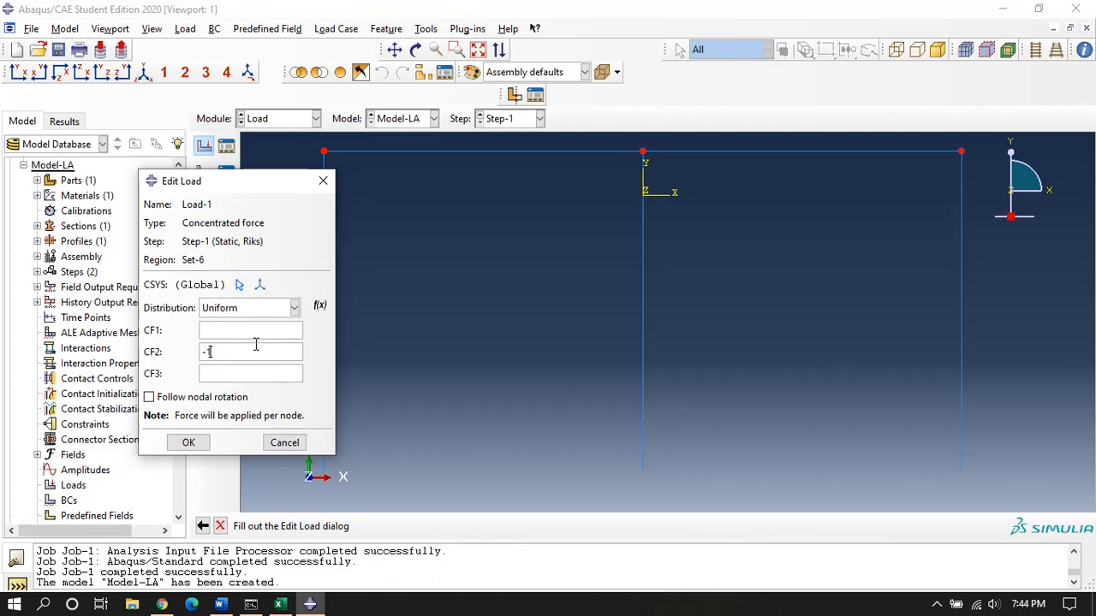
pyautogui.click(189, 443)
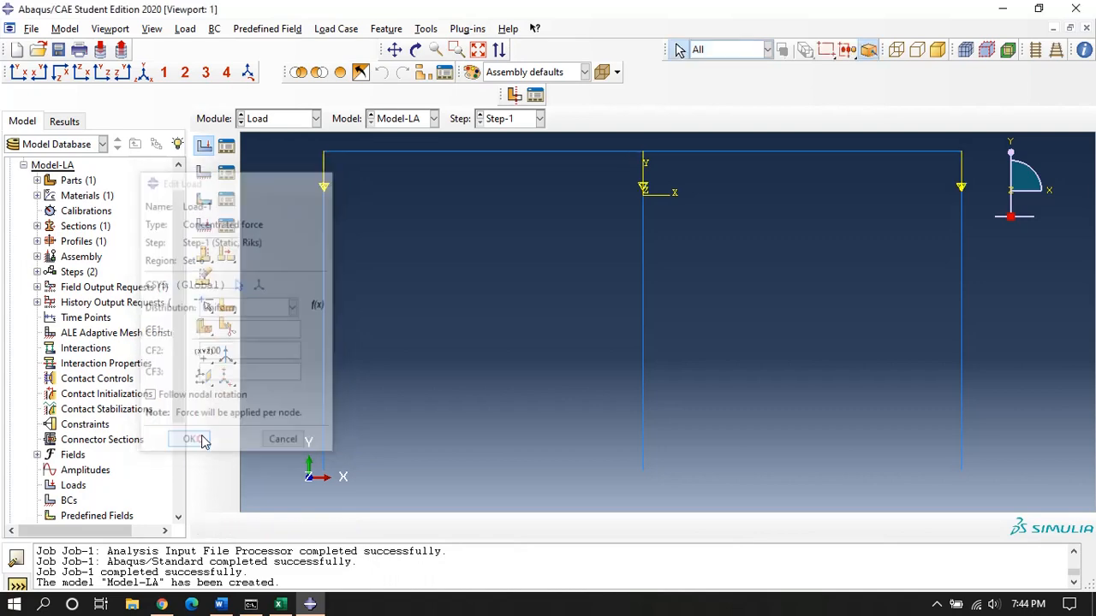
# Step: Apply a concentrated force Load-2 with CF1 of 10 to the frame's top-left joint in Step-1
pyautogui.click(203, 146)
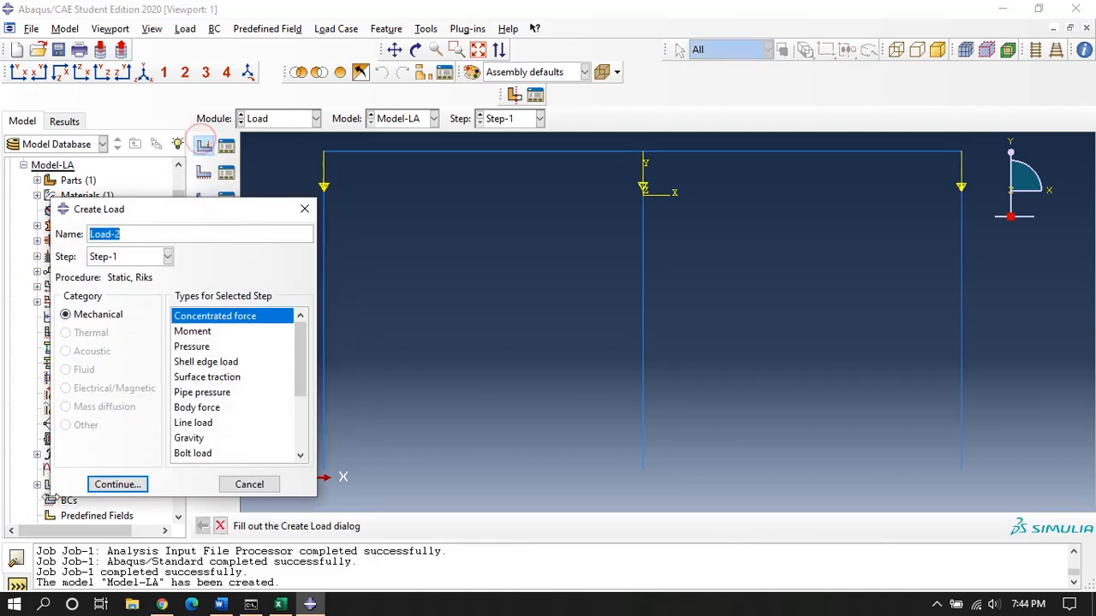
pyautogui.click(118, 484)
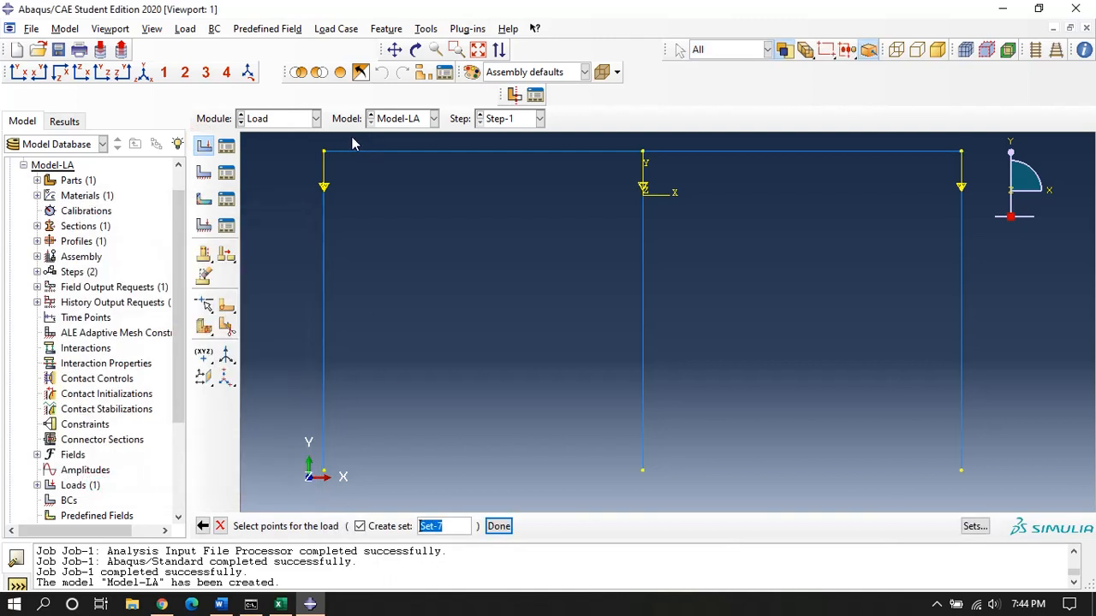
pyautogui.click(498, 525)
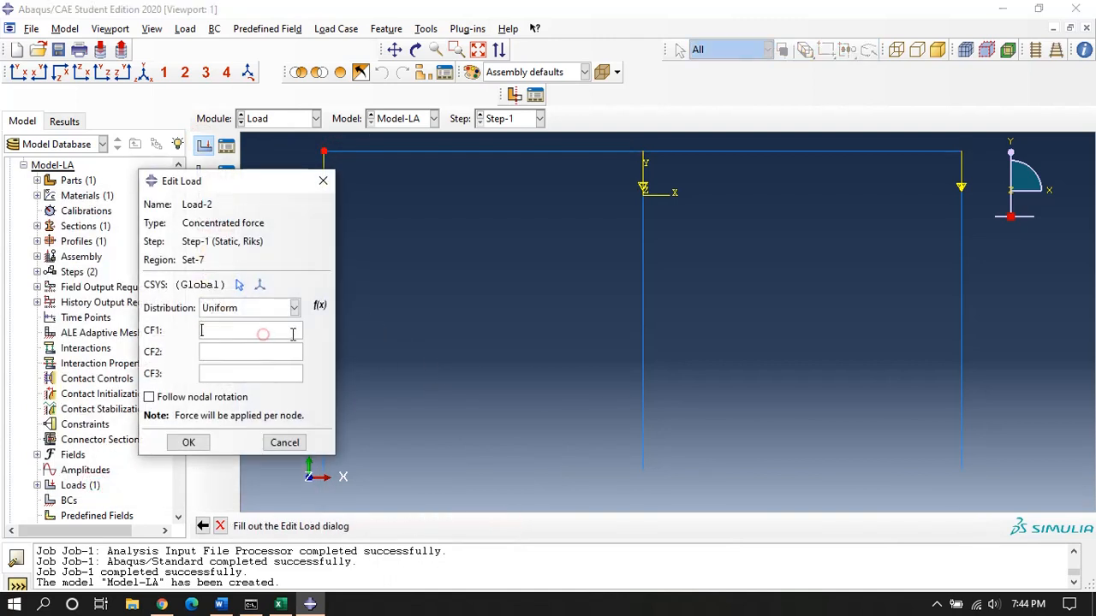
pyautogui.click(265, 334)
pyautogui.write('10')
pyautogui.click(189, 441)
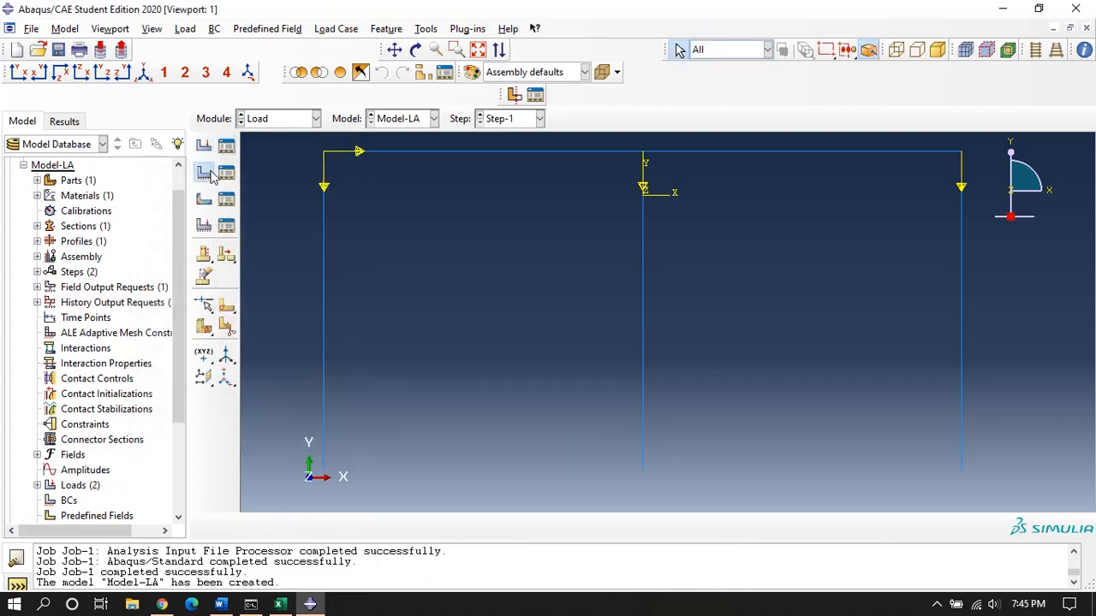
# Step: Create boundary condition BC-1 in Step-1 and fix the three column bases with ENCASTRE
pyautogui.click(203, 172)
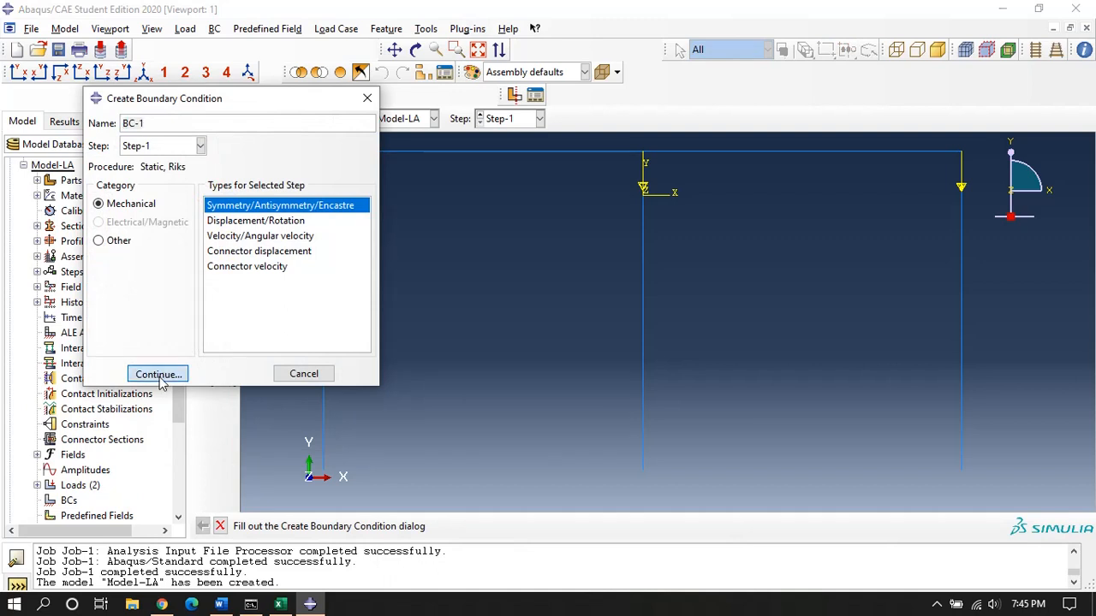
pyautogui.click(158, 373)
pyautogui.scroll(1, 314, 437)
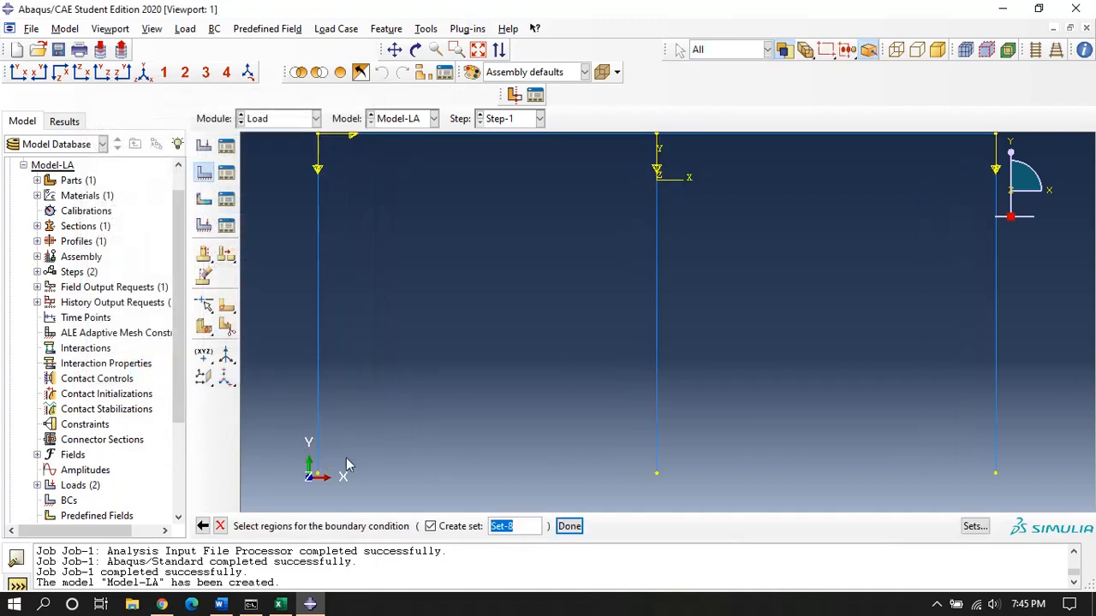
pyautogui.scroll(-1, 322, 479)
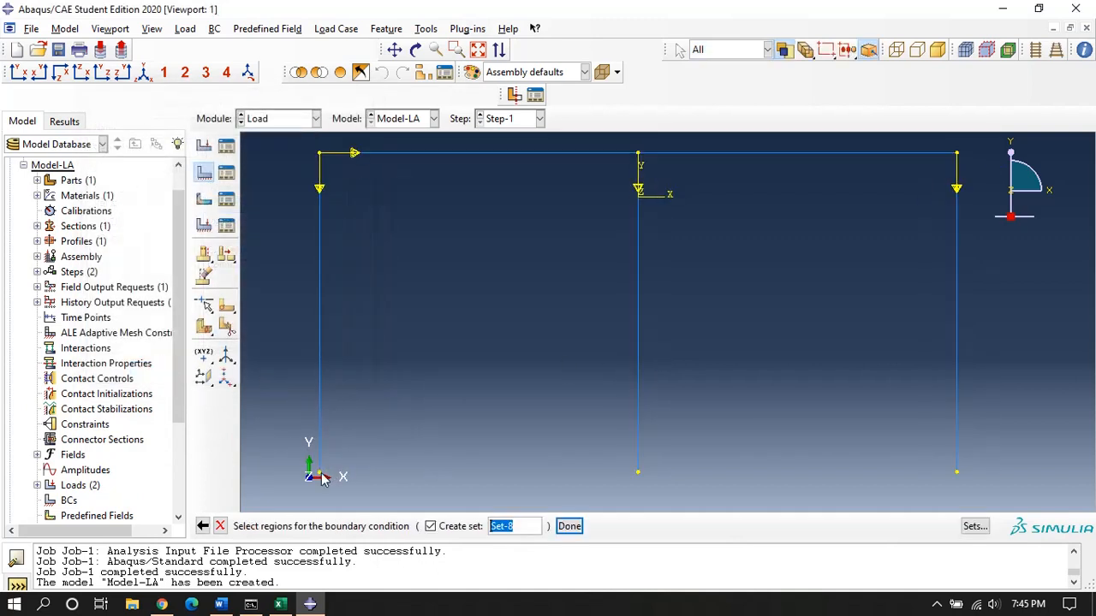
pyautogui.click(638, 475)
pyautogui.click(569, 526)
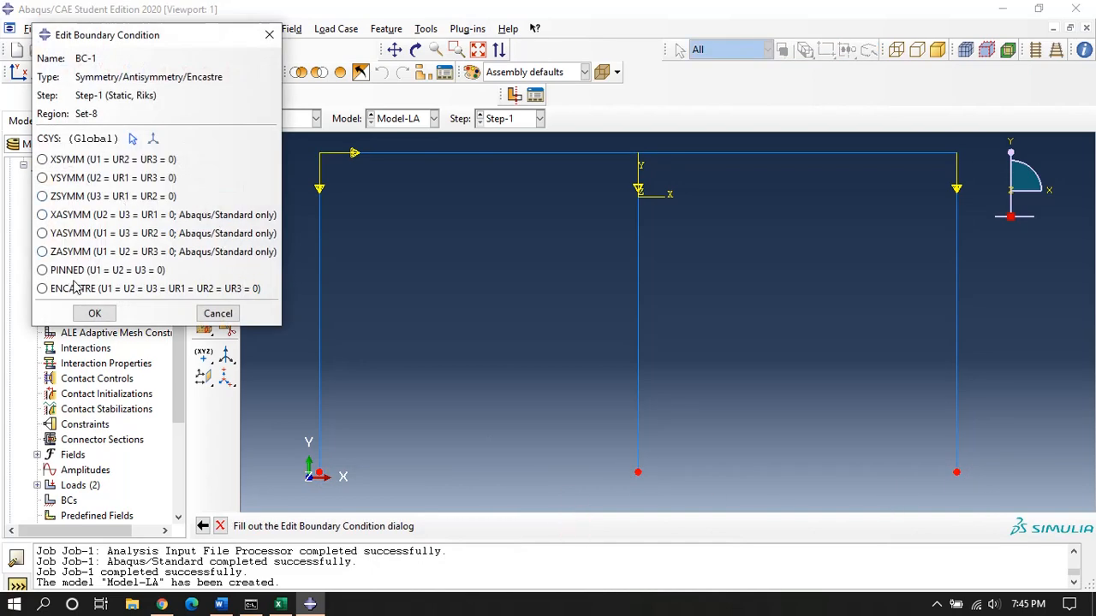
pyautogui.click(76, 288)
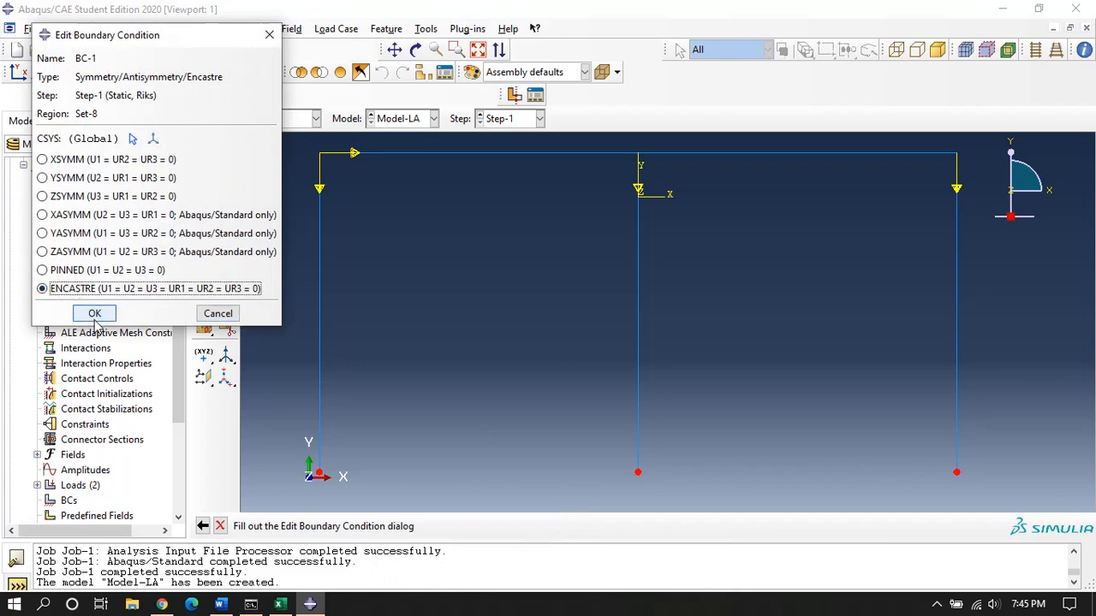
pyautogui.click(94, 313)
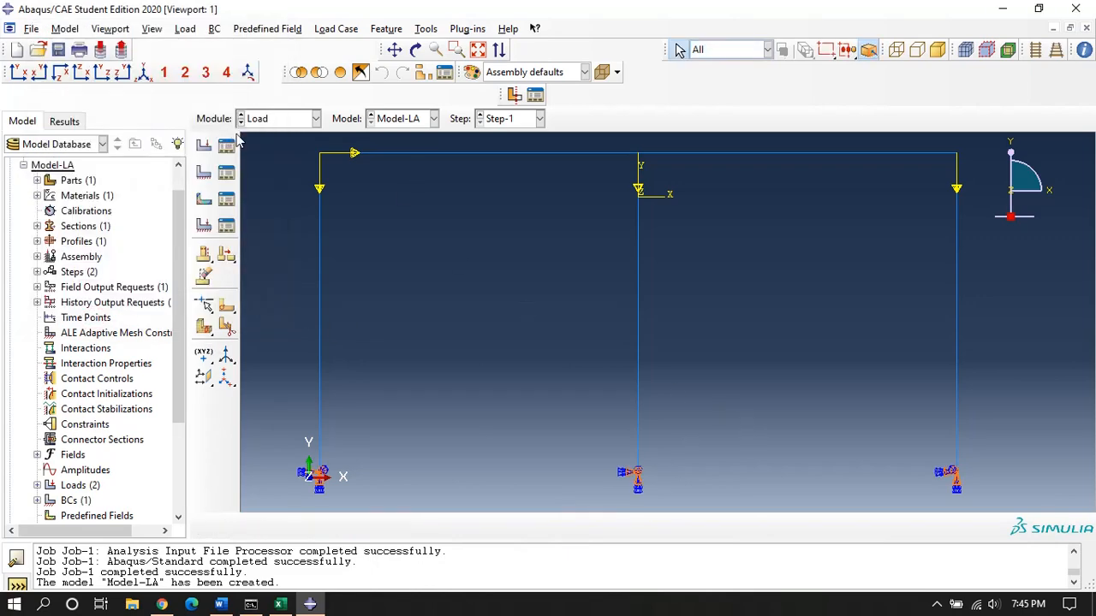
# Step: Create boundary condition BC-2 in Step-1 with ZSYMM on all beams and columns of the frame
pyautogui.click(203, 172)
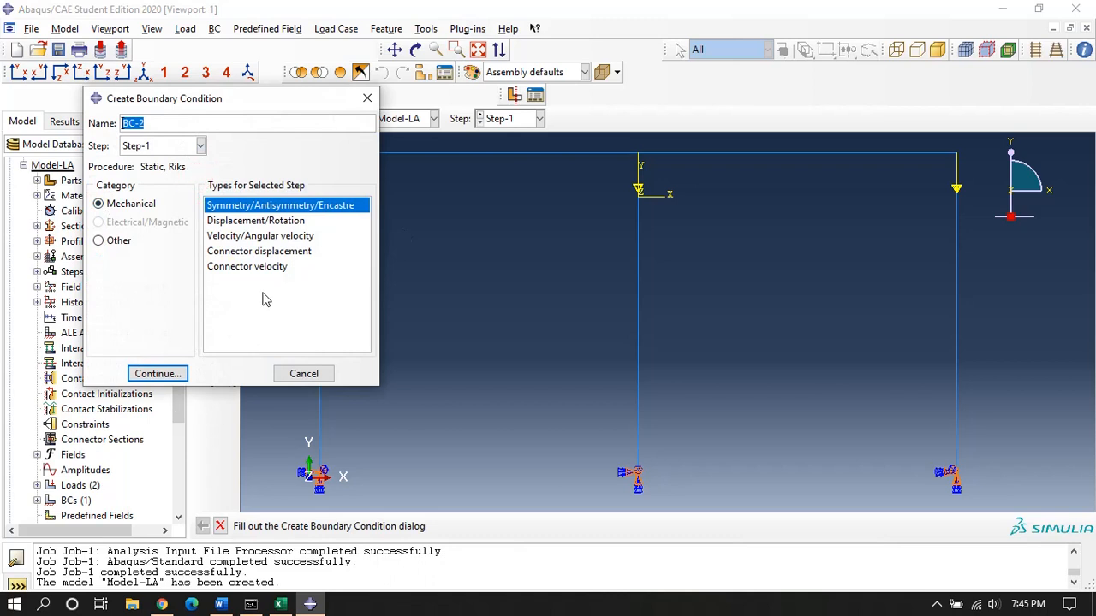
pyautogui.click(152, 373)
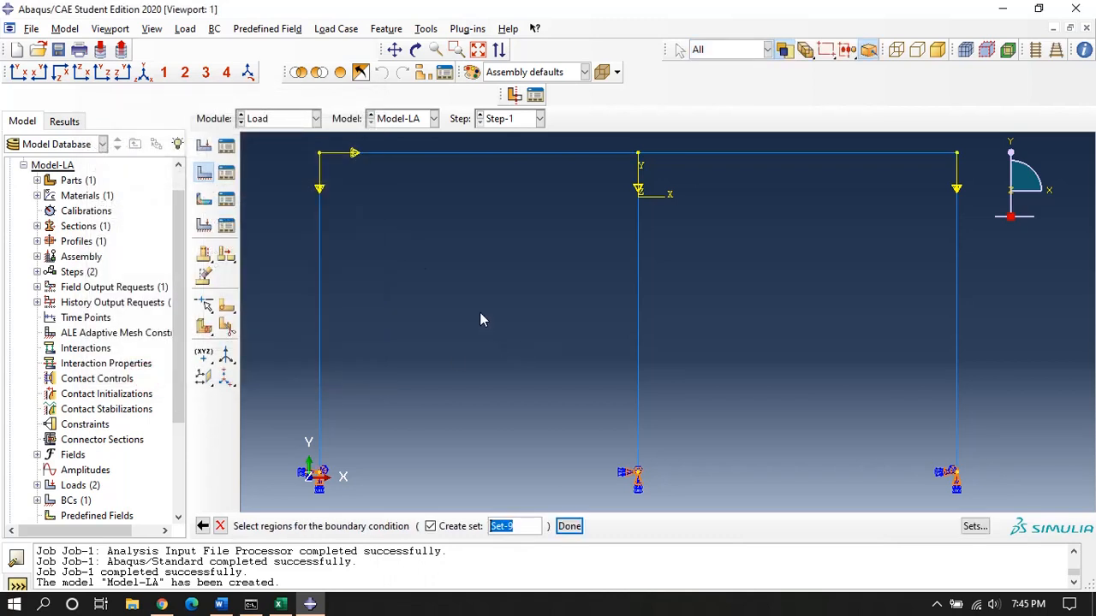
pyautogui.moveTo(307, 150); pyautogui.dragTo(992, 368)
pyautogui.click(568, 528)
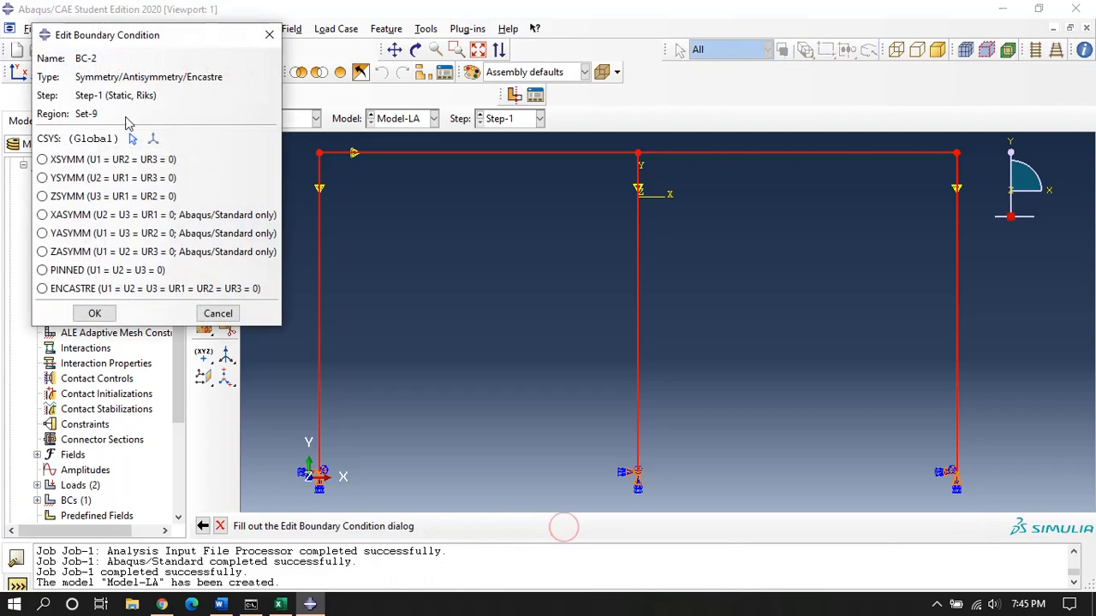
pyautogui.click(43, 196)
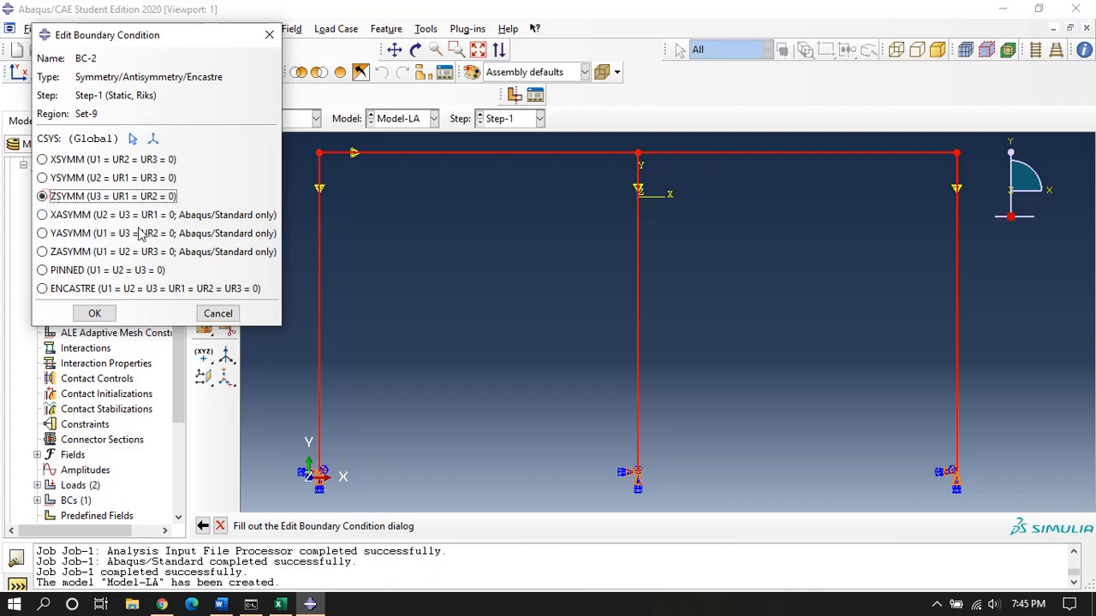
pyautogui.click(94, 313)
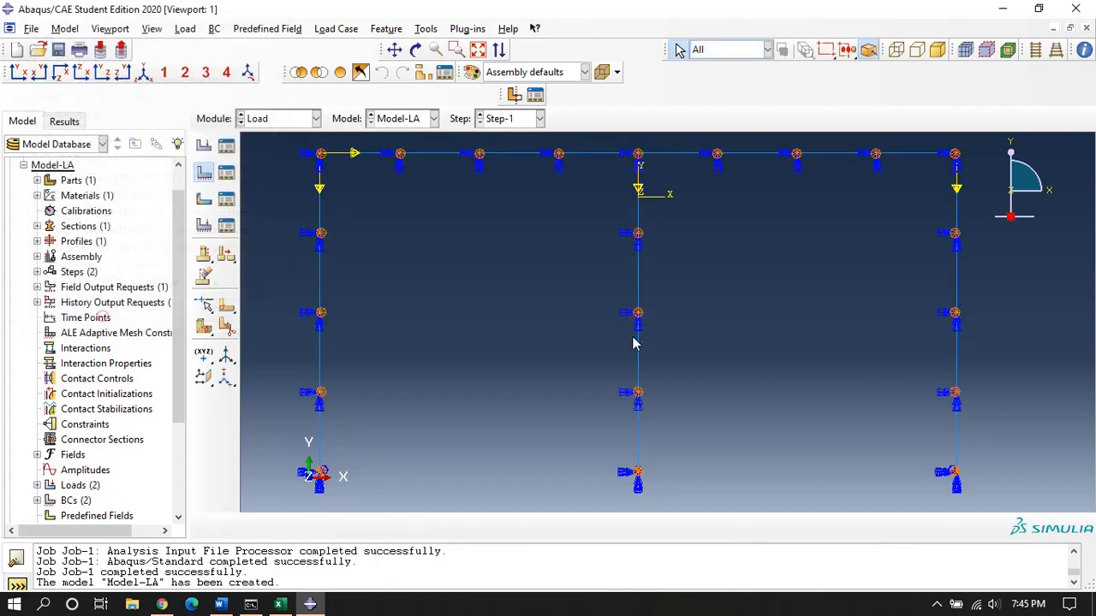
# Step: In the Job module, create full-analysis job Job-2 for Model-LA and submit it
pyautogui.click(285, 119)
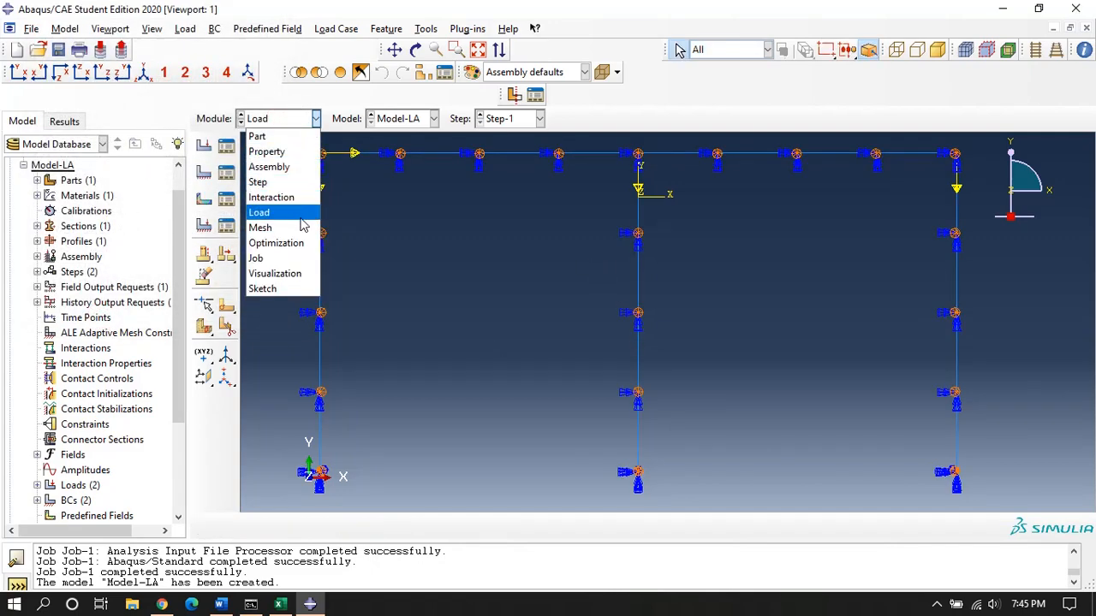
pyautogui.click(267, 228)
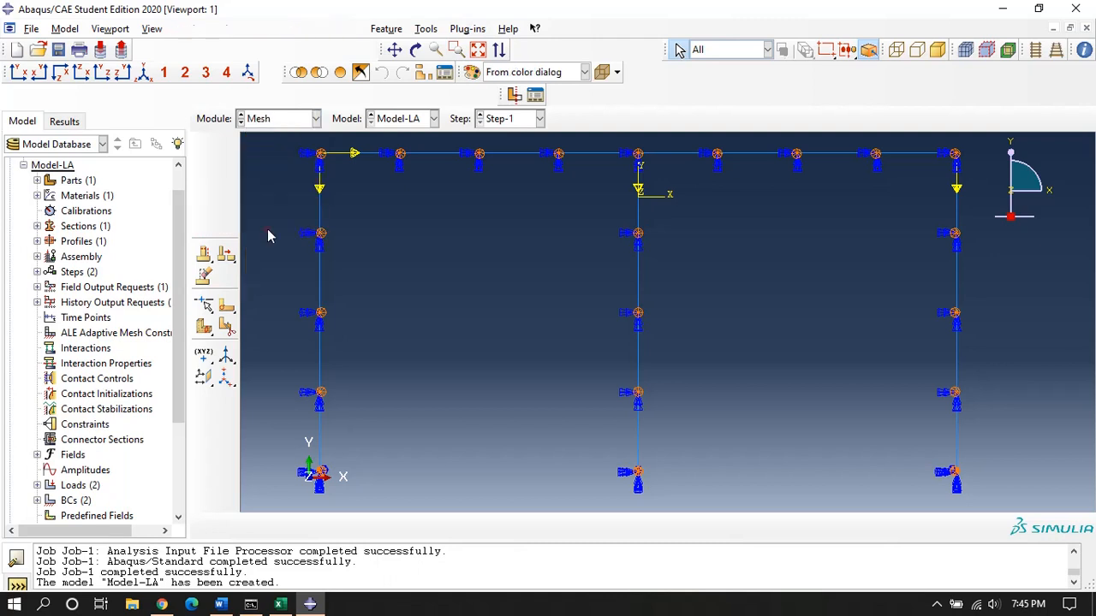
pyautogui.click(286, 119)
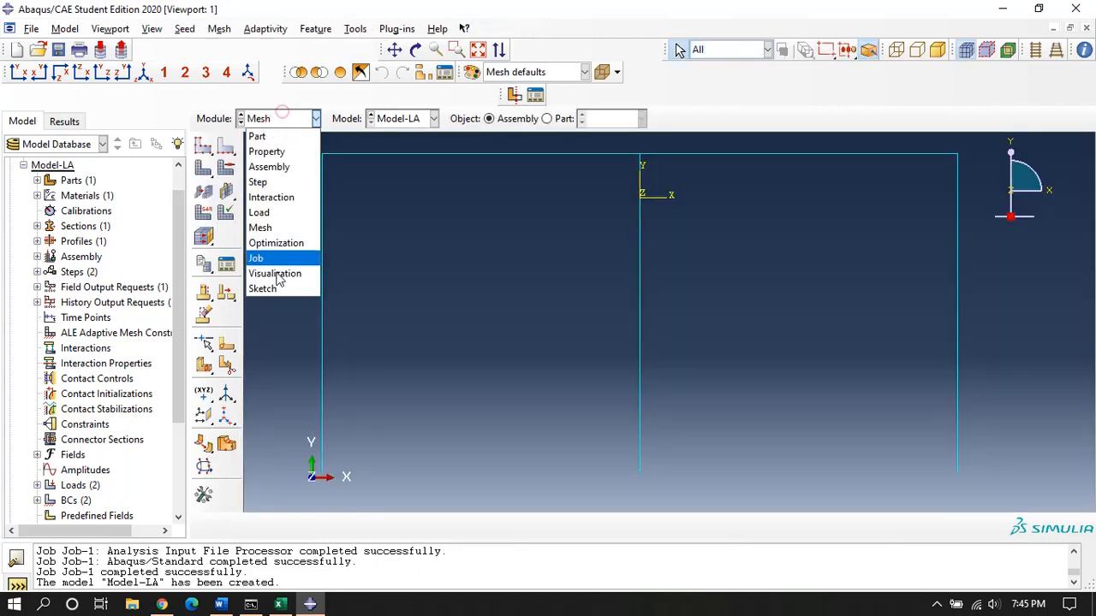
pyautogui.click(274, 254)
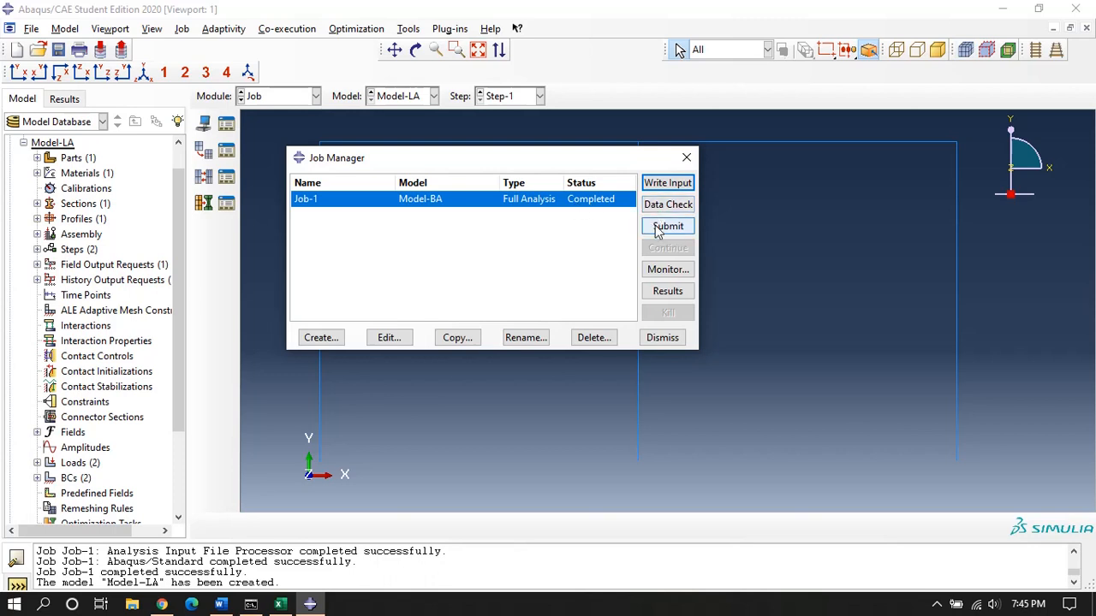
pyautogui.click(318, 338)
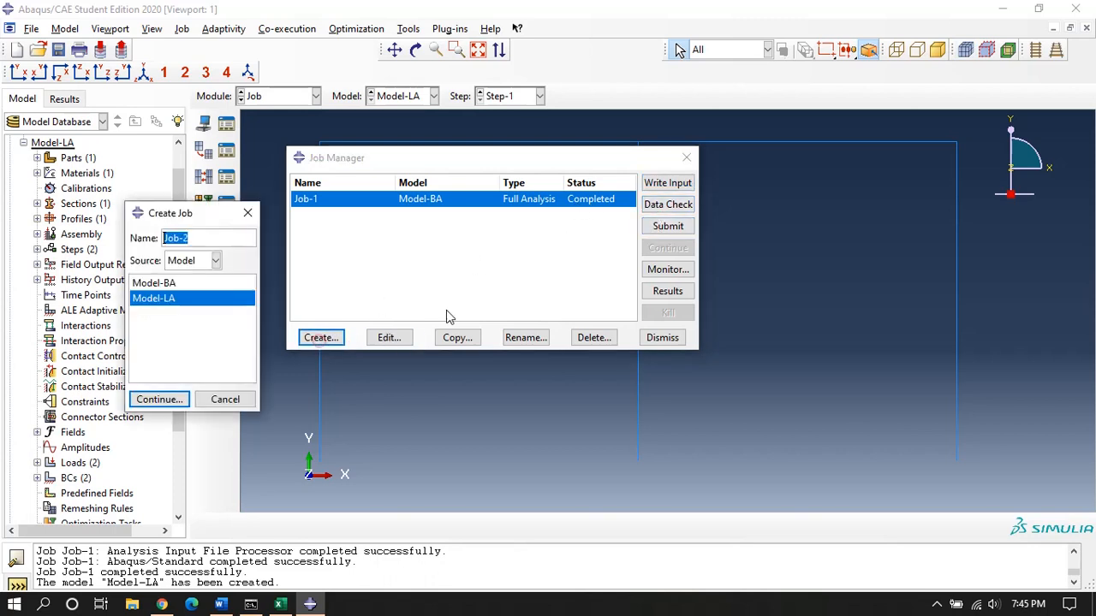
pyautogui.click(158, 400)
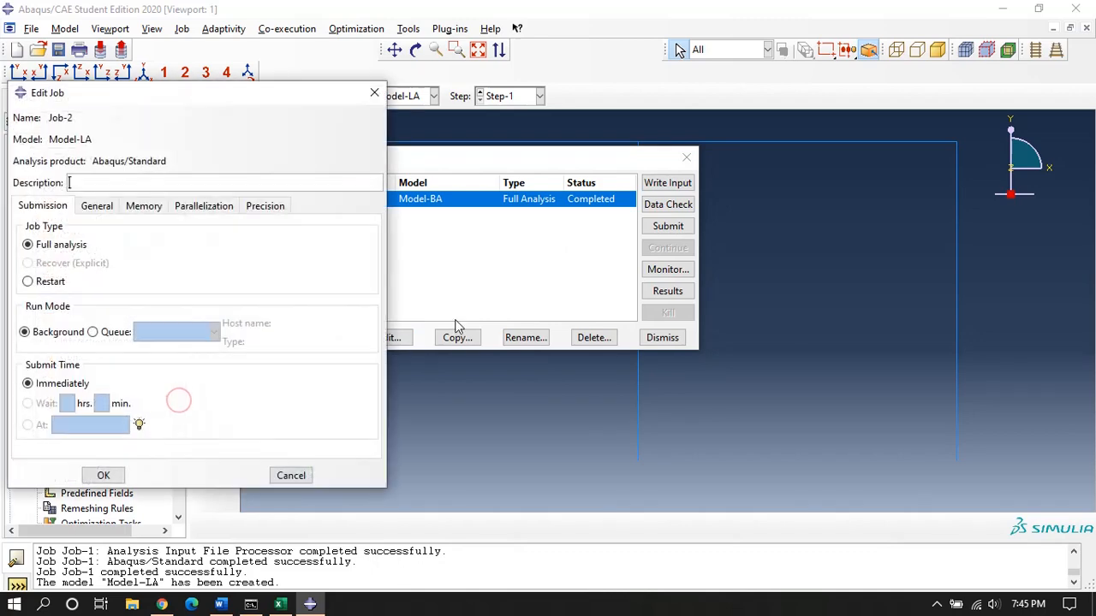
pyautogui.click(105, 473)
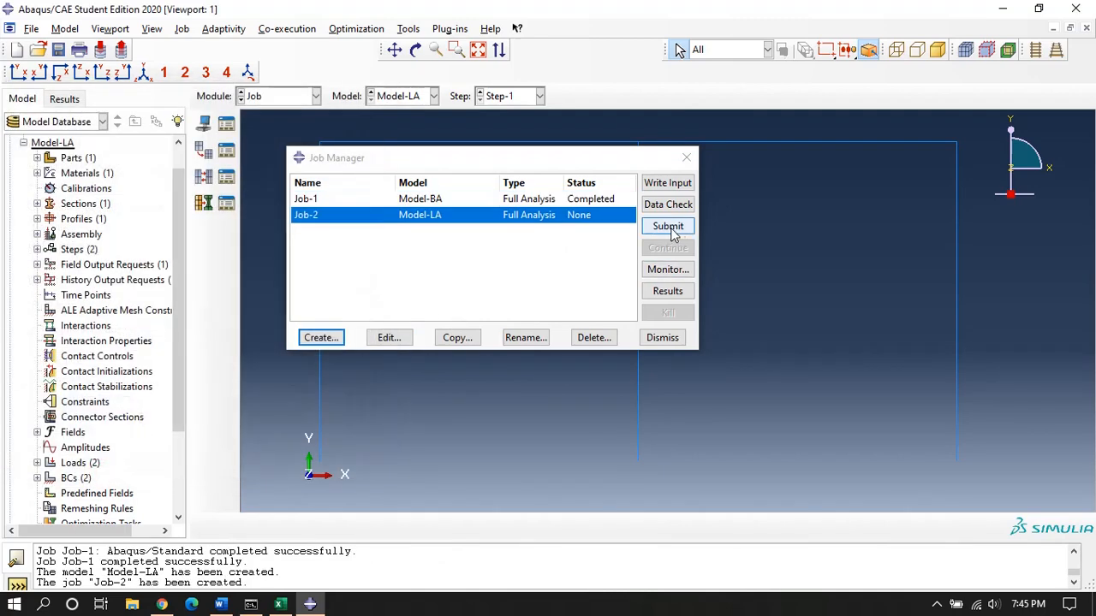
pyautogui.click(669, 228)
pyautogui.click(130, 195)
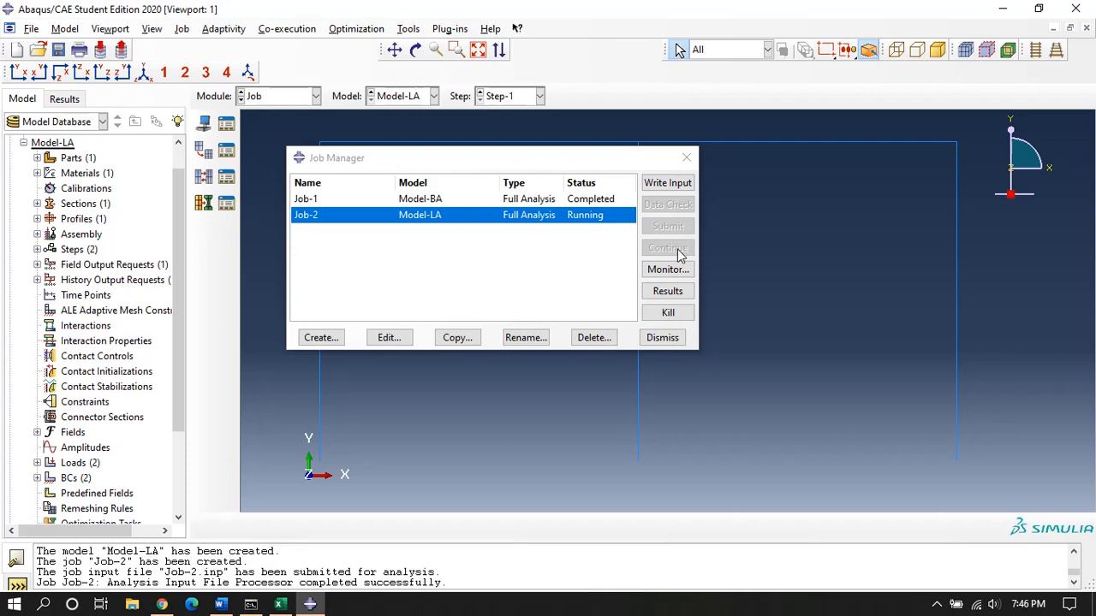
# Step: Monitor the increments and load proportionality factor of Job-2 while it runs, then close the monitor
pyautogui.click(677, 275)
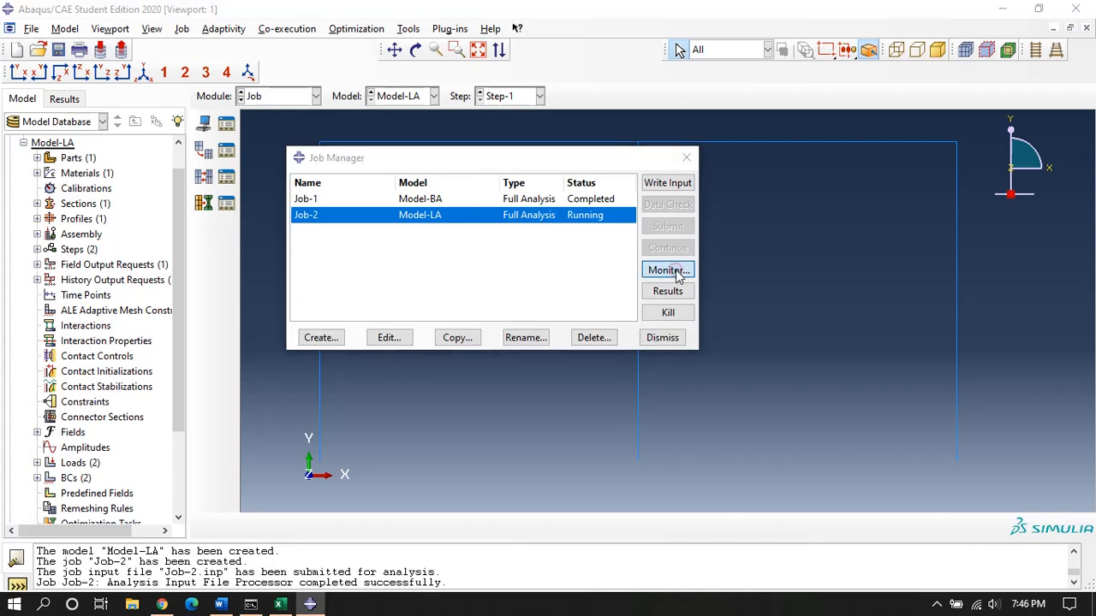
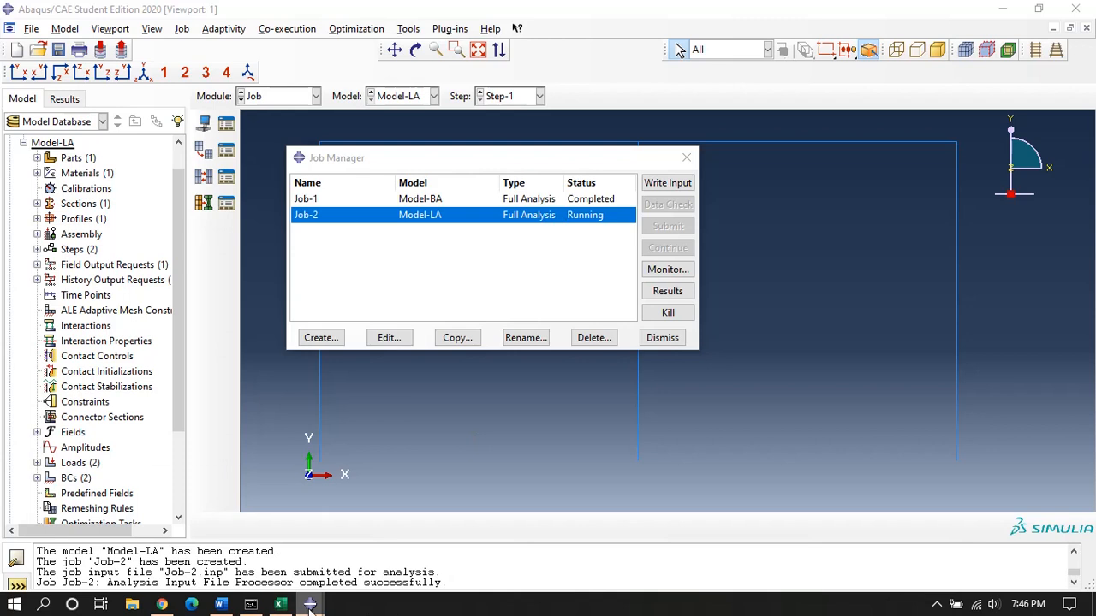
pyautogui.moveTo(309, 605)
pyautogui.click(359, 563)
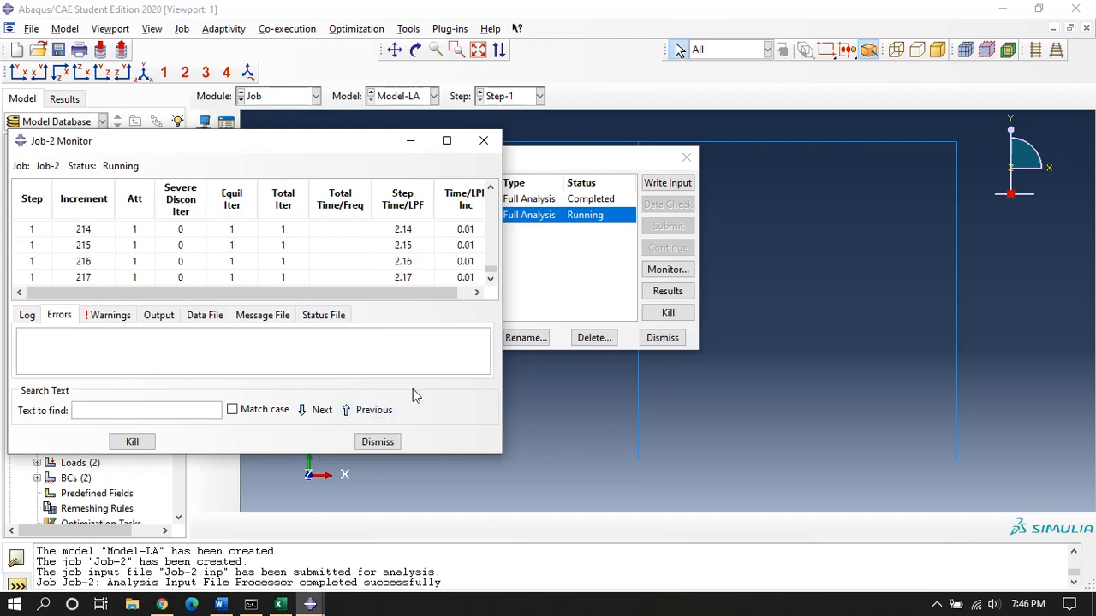
pyautogui.click(392, 441)
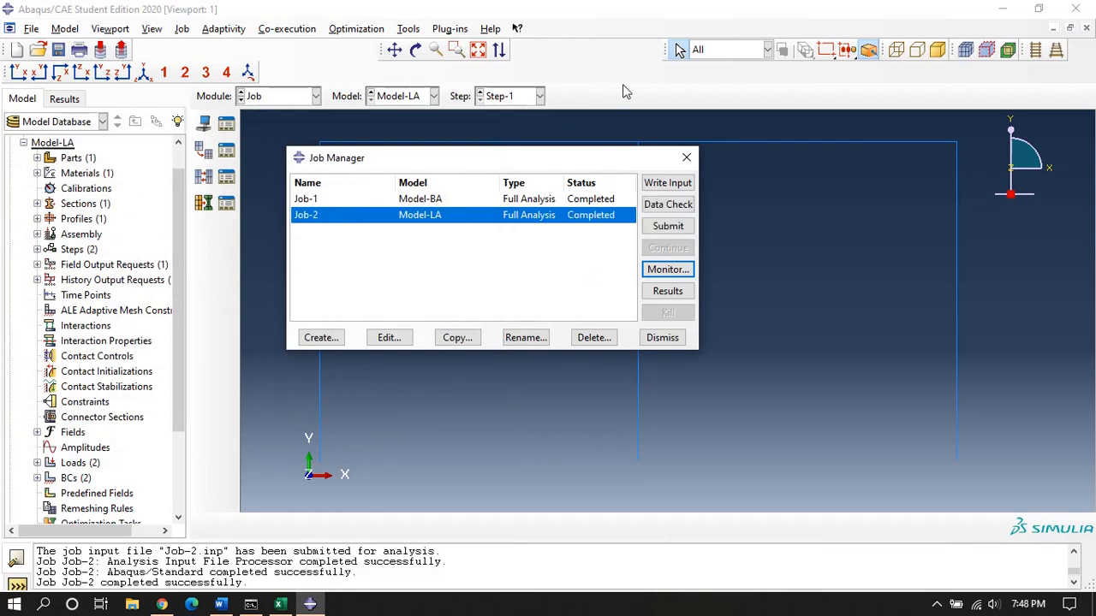
# Step: Open the results of Job-2 and plot the Mises stress contours on the deformed frame
pyautogui.click(674, 292)
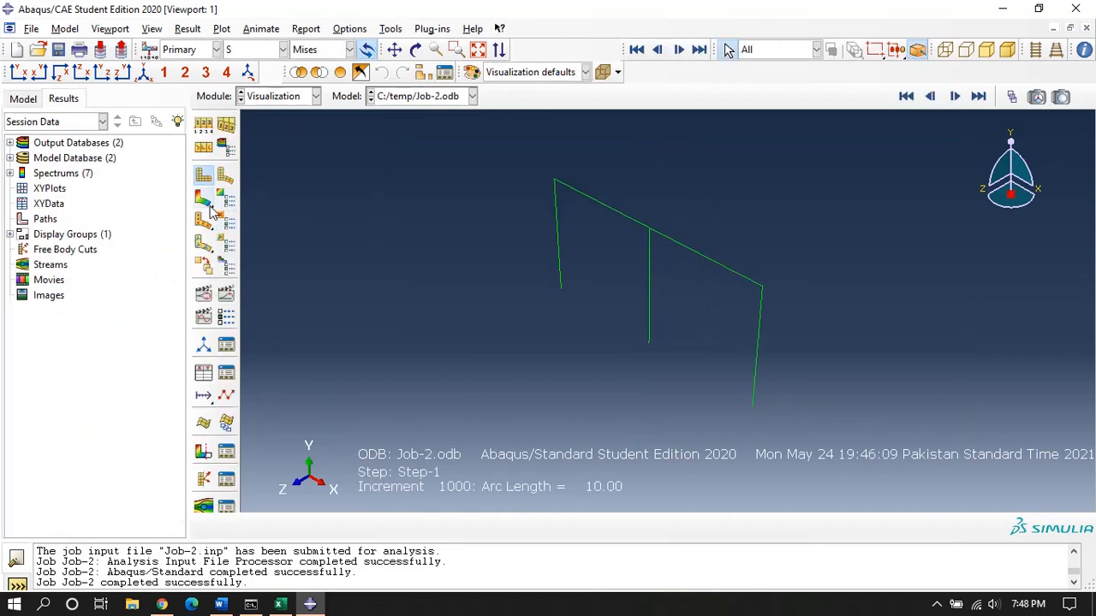
pyautogui.click(205, 201)
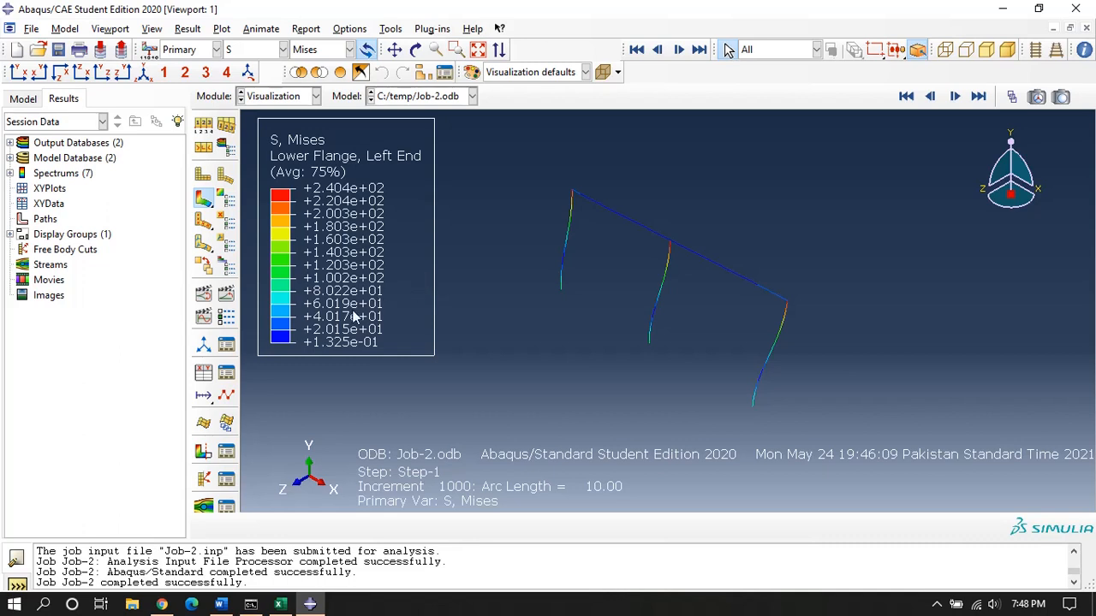
# Step: Create XY data from ODB history output and plot the load proportionality factor LPF for Whole Model
pyautogui.click(203, 373)
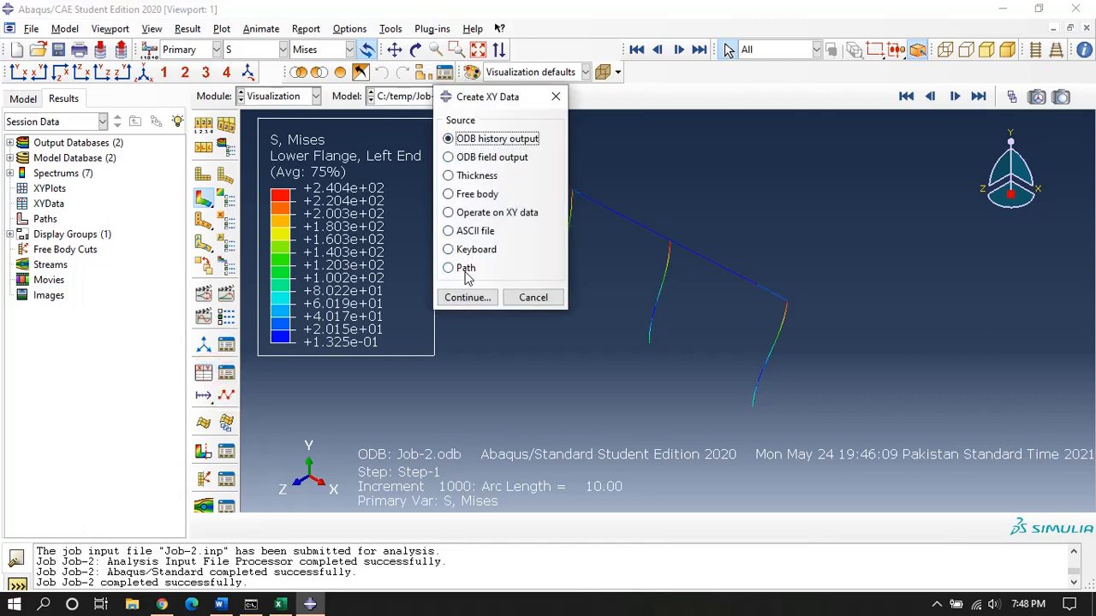
pyautogui.click(465, 298)
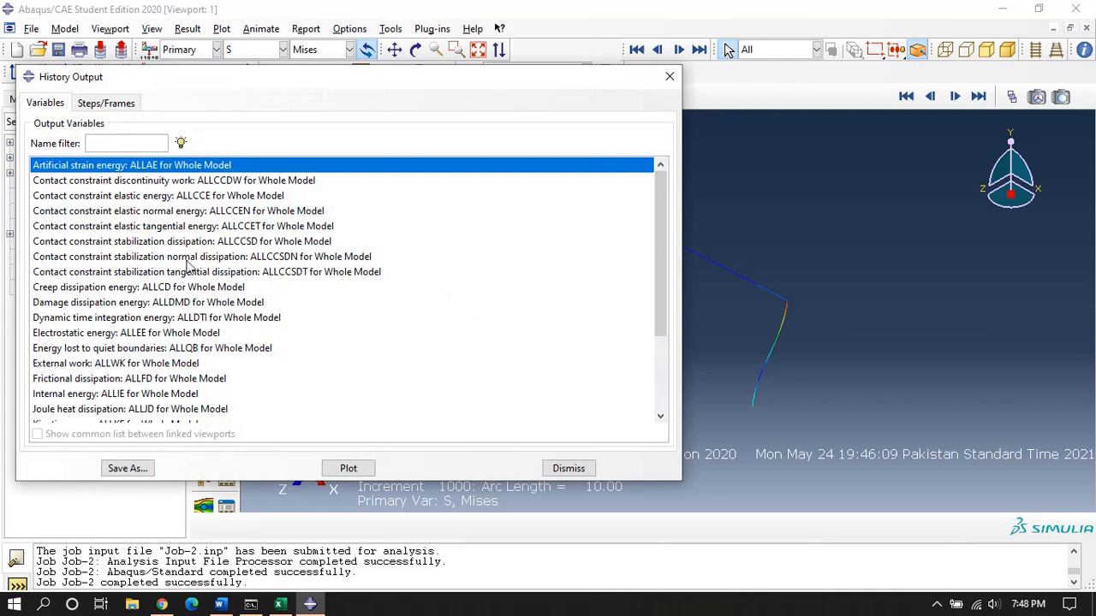
pyautogui.scroll(-3, 116, 296)
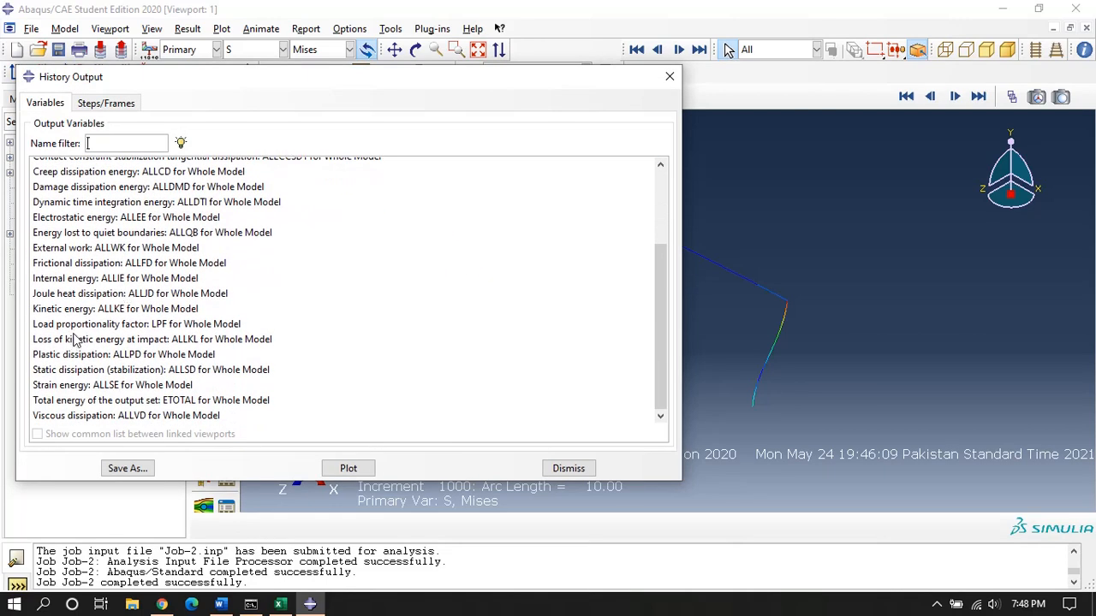
pyautogui.click(121, 325)
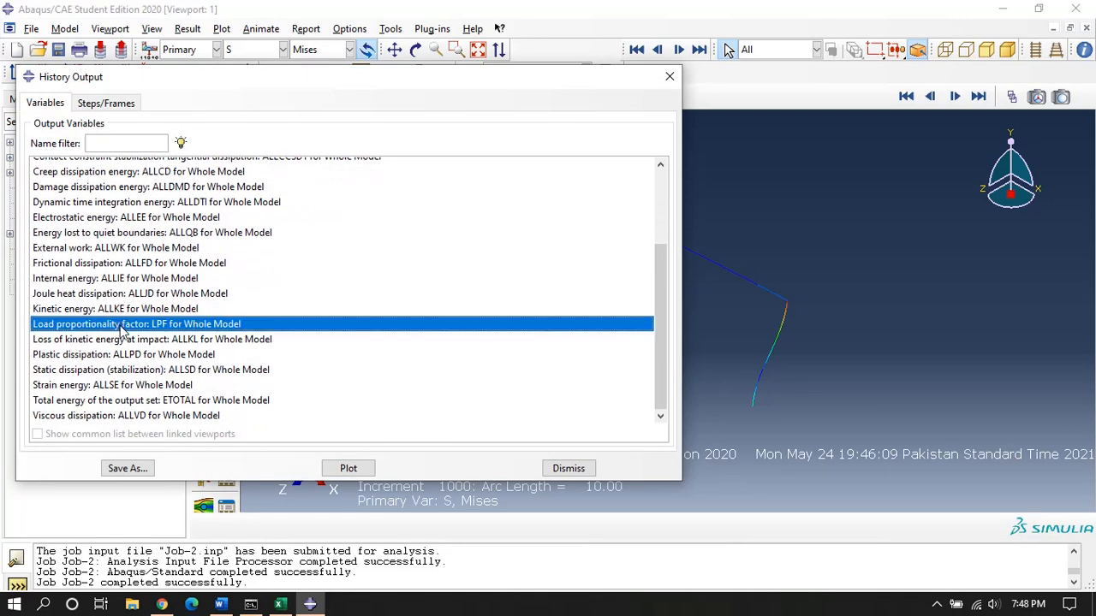
pyautogui.click(359, 471)
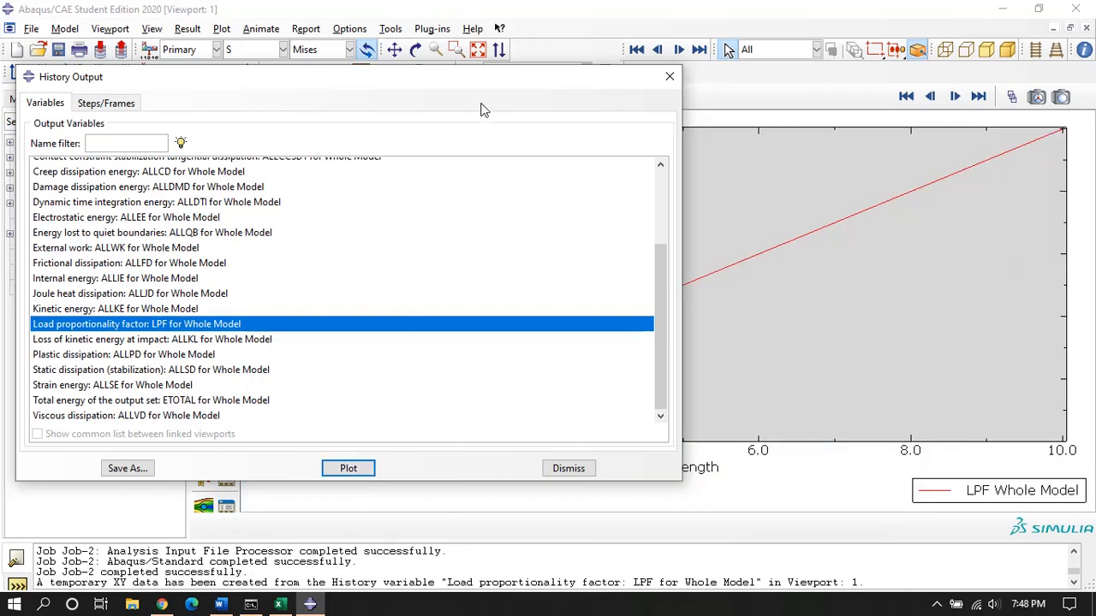
pyautogui.moveTo(499, 88); pyautogui.dragTo(855, 96)
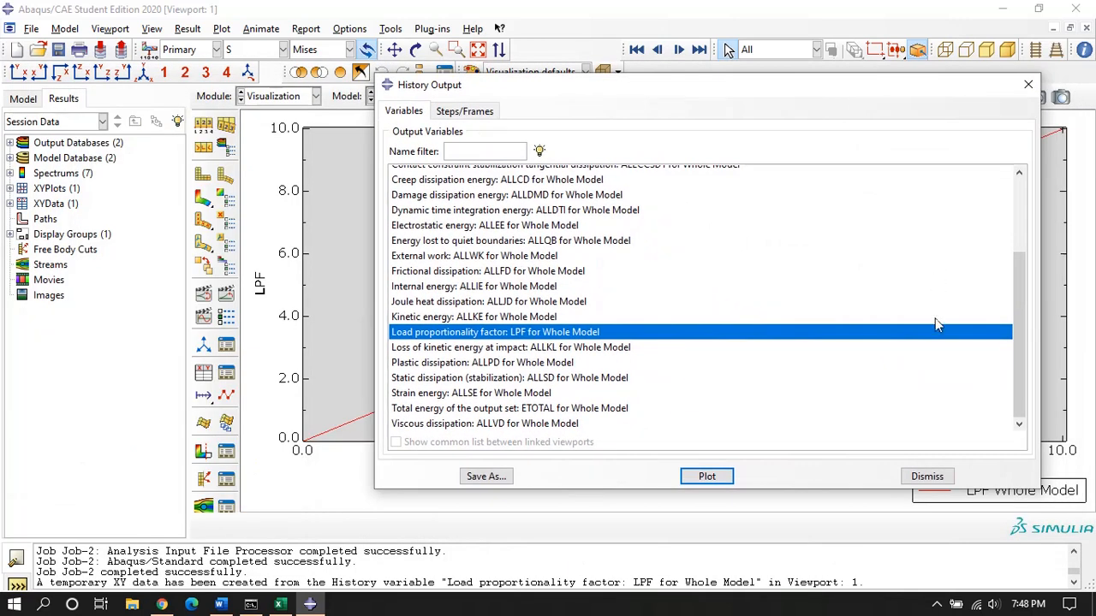
# Step: Close the history output selection and open the temporary LPF data set _temp_1 for editing
pyautogui.click(928, 479)
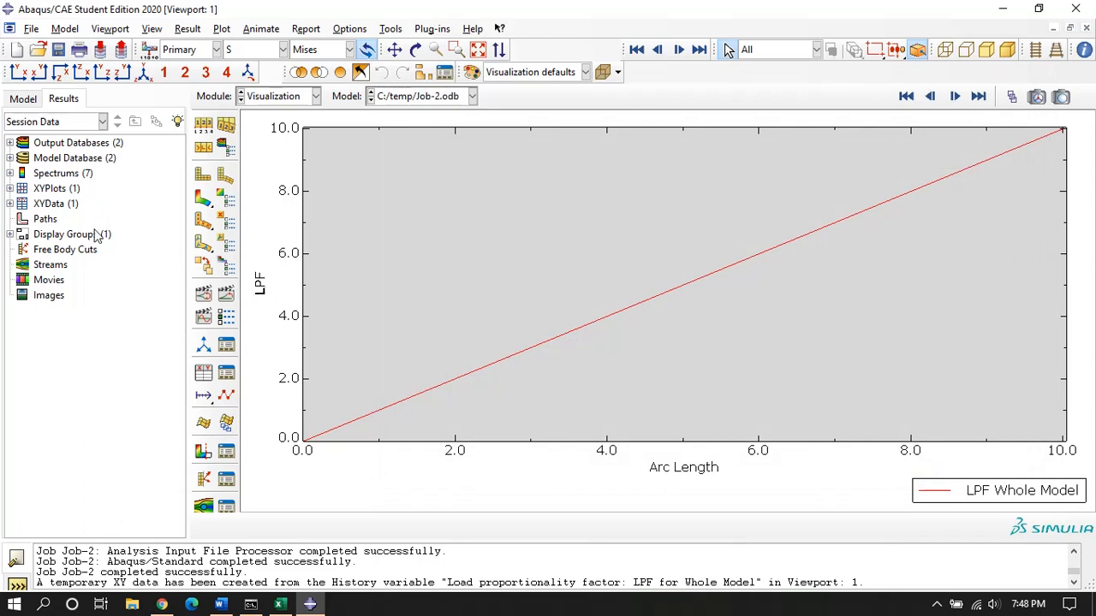
pyautogui.click(10, 188)
pyautogui.click(23, 204)
pyautogui.click(23, 204)
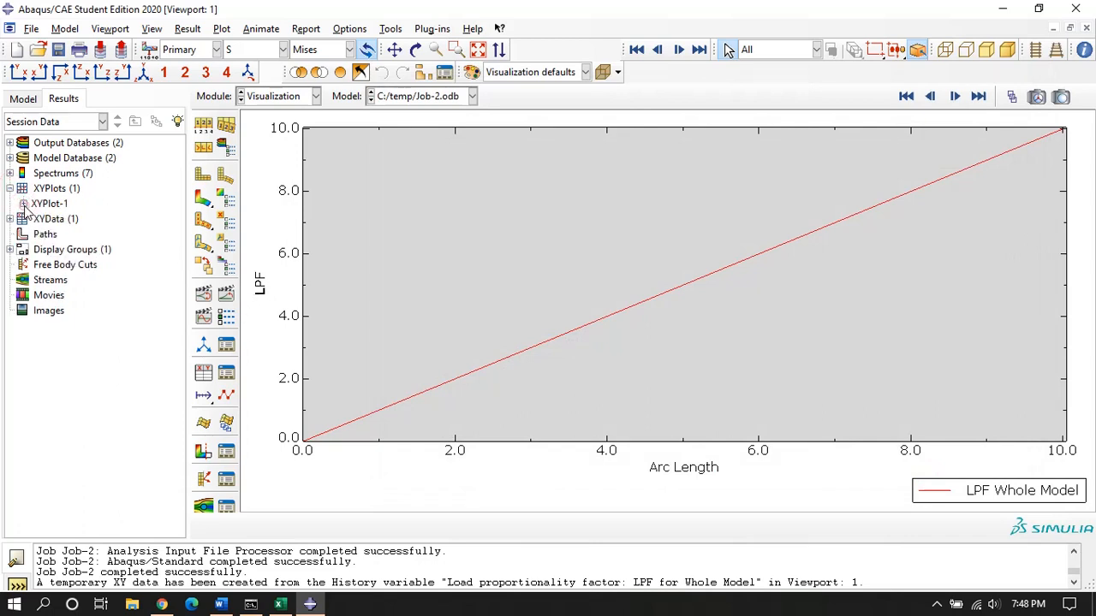
pyautogui.click(9, 219)
pyautogui.click(47, 236)
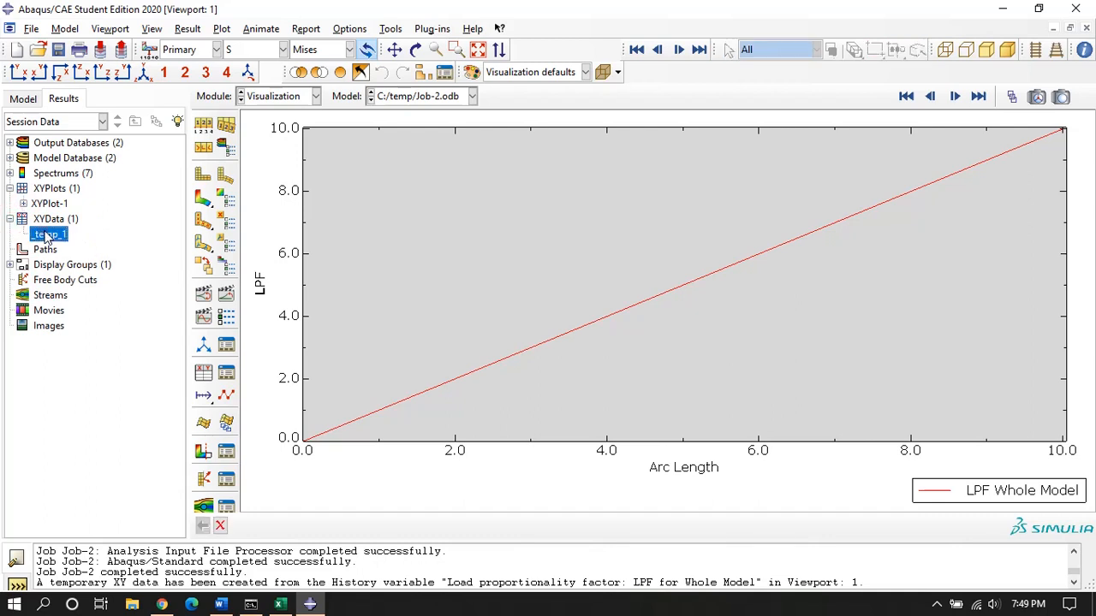
pyautogui.rightClick(47, 236)
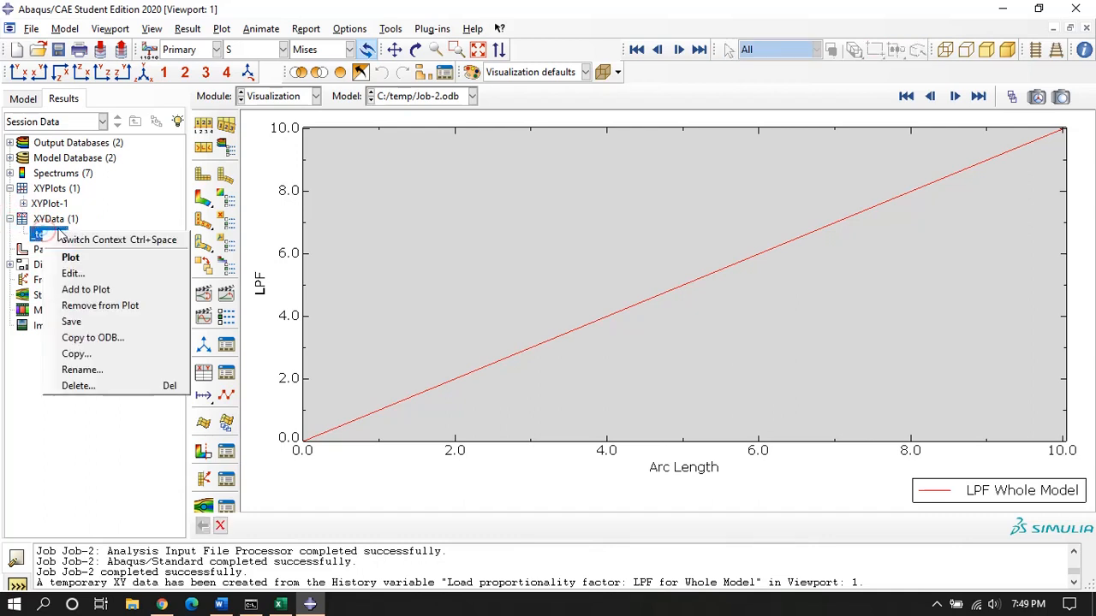
pyautogui.click(69, 274)
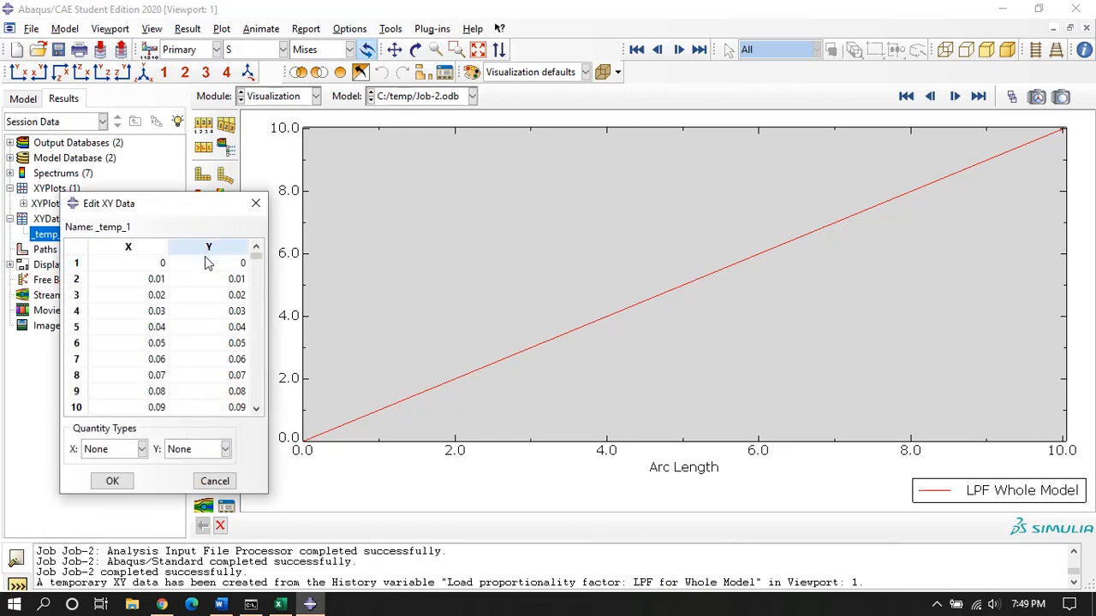
# Step: Copy the Y values of _temp_1 into the first LPF column in Excel from cell A7, then return to Abaqus and close the data editor
pyautogui.click(206, 263)
pyautogui.click(202, 250)
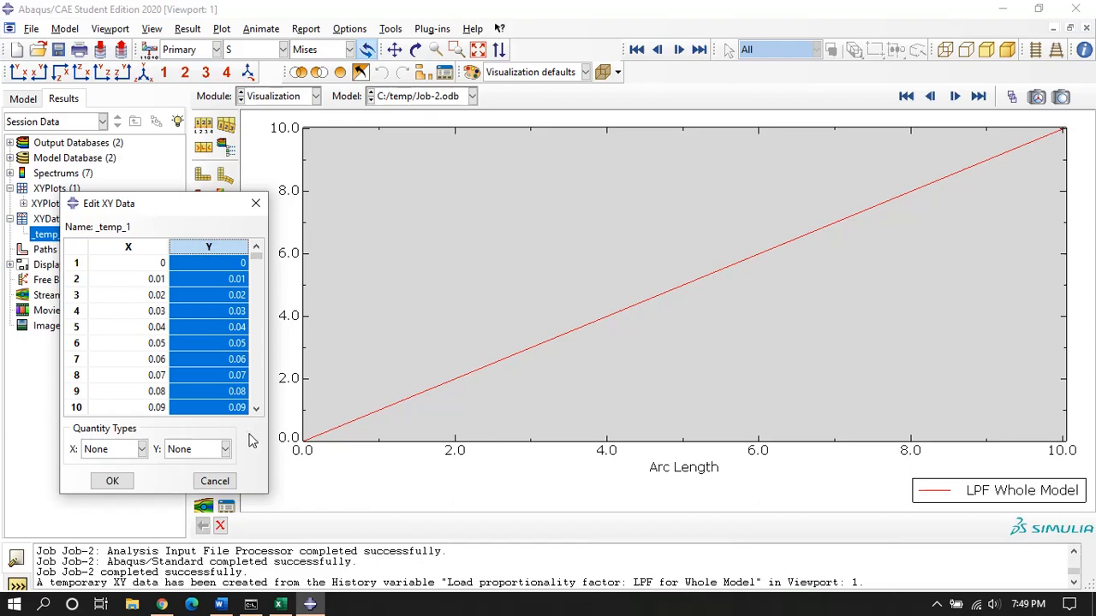
pyautogui.click(280, 604)
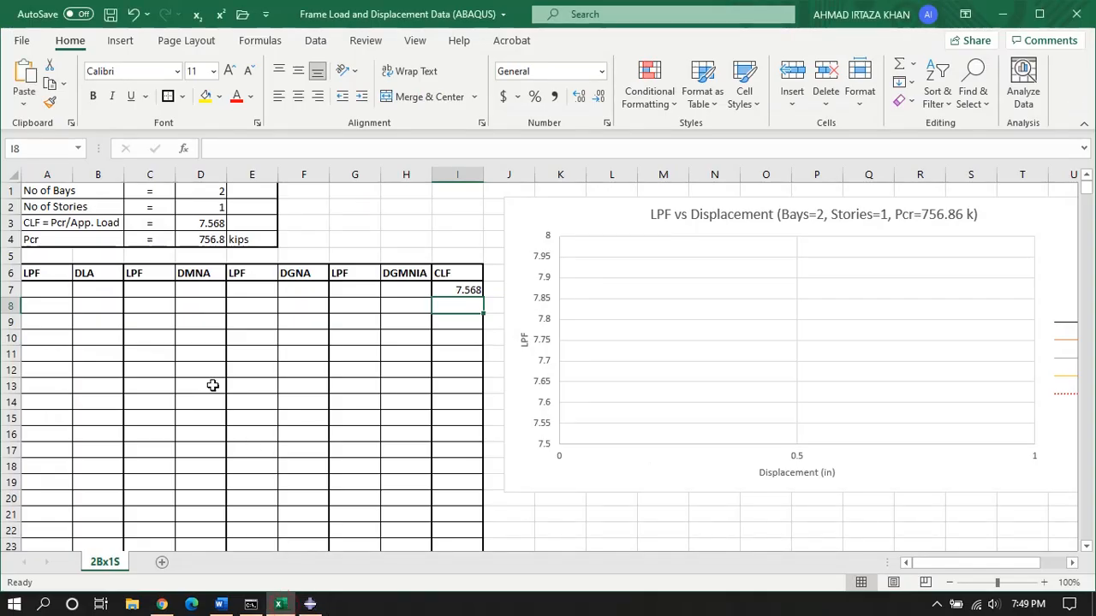
pyautogui.click(55, 289)
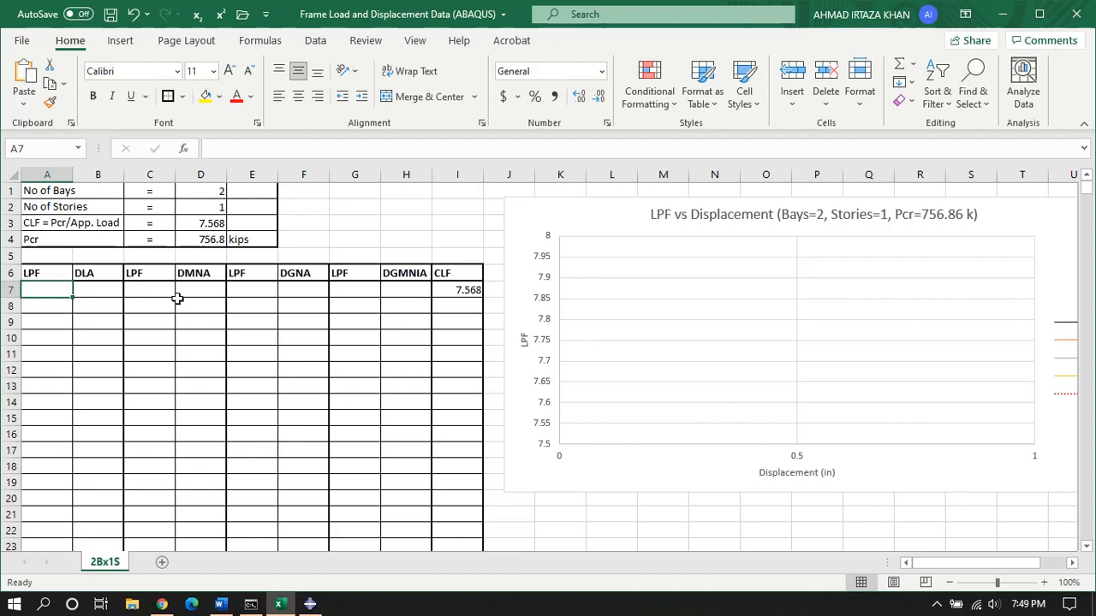
pyautogui.hotkey('ctrl', 'v')
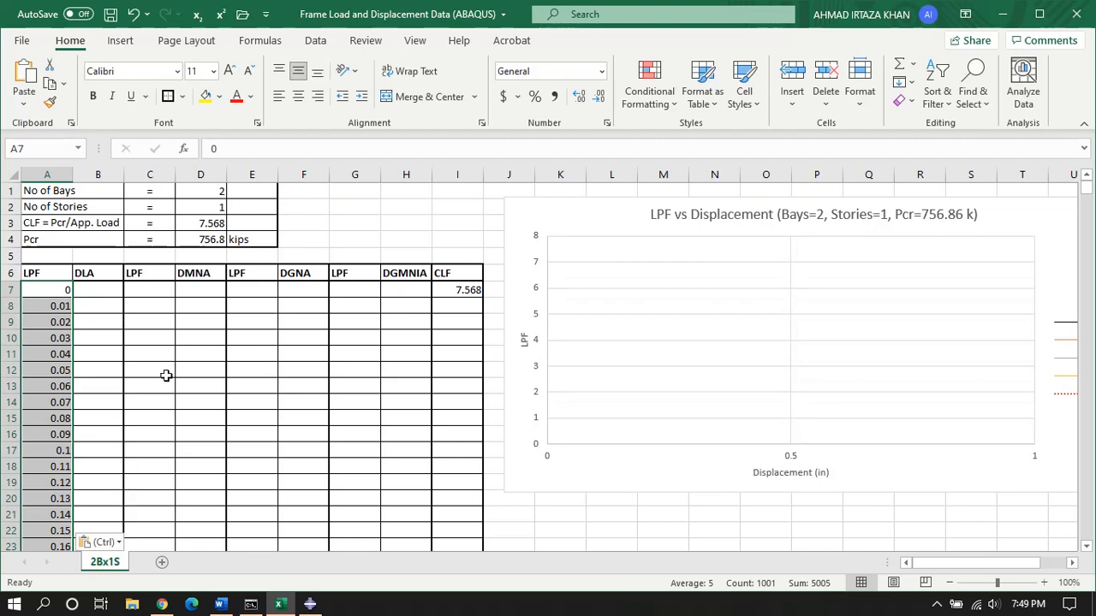
pyautogui.click(310, 604)
pyautogui.click(215, 482)
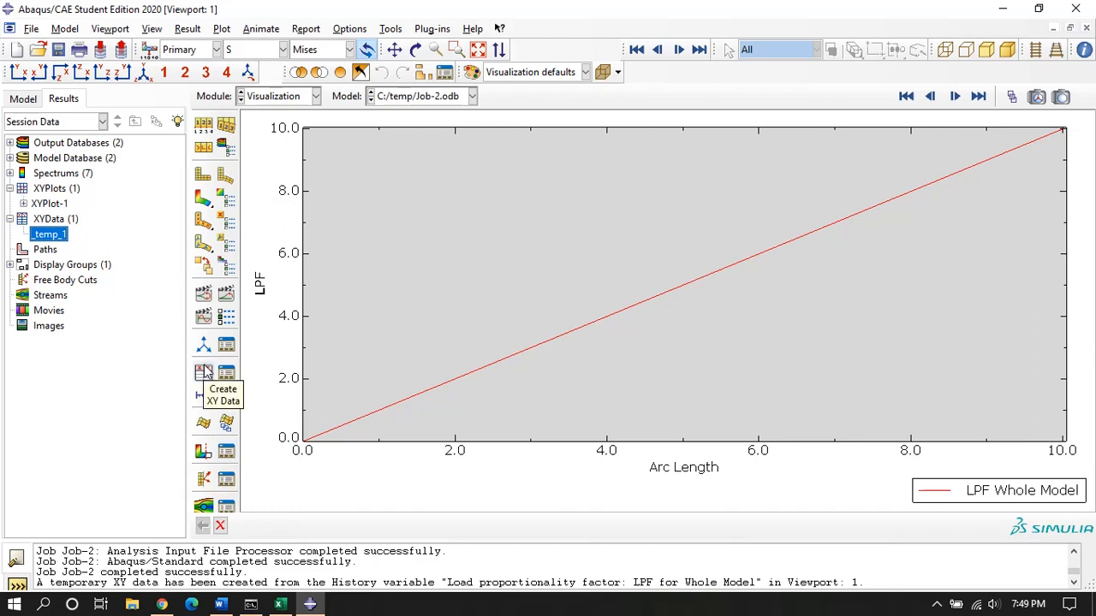
# Step: Create XY data from ODB field output at the Unique Nodal position, choosing spatial displacement component U1
pyautogui.click(202, 373)
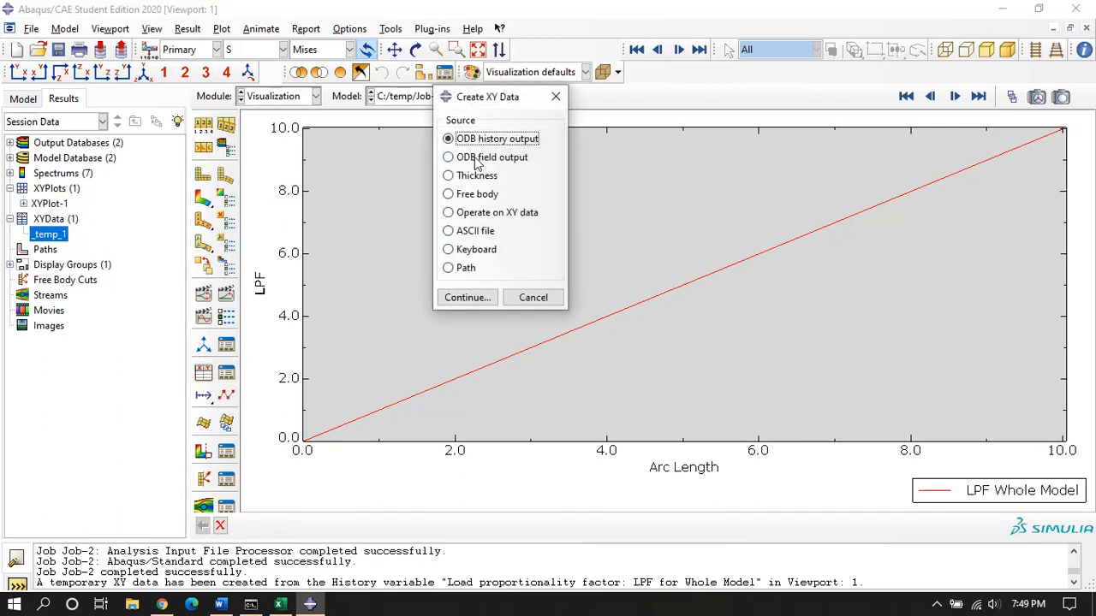
pyautogui.click(477, 159)
pyautogui.click(483, 296)
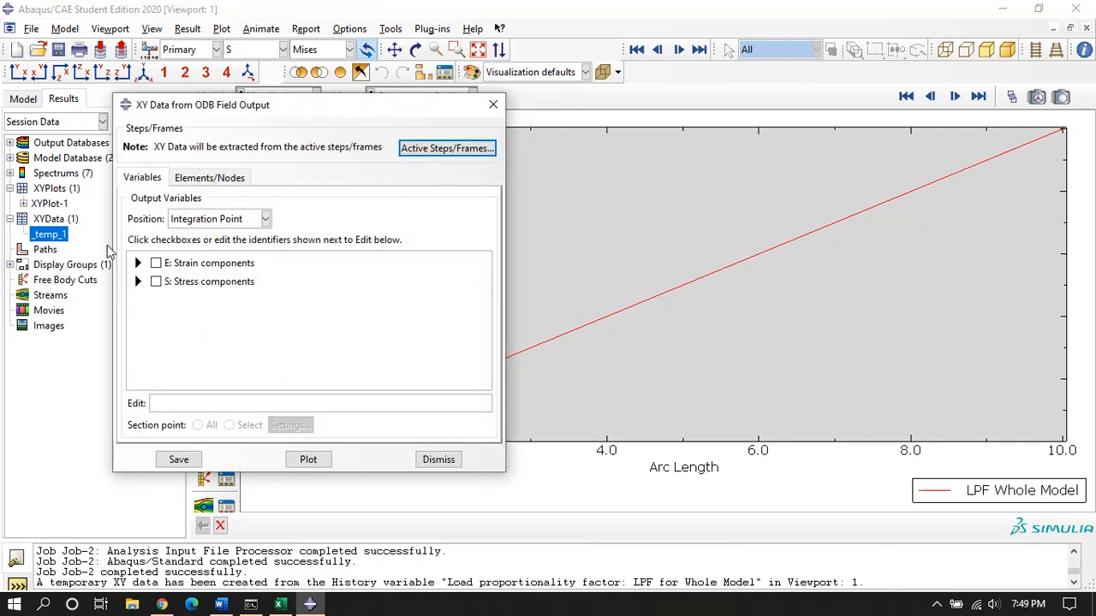
pyautogui.click(198, 220)
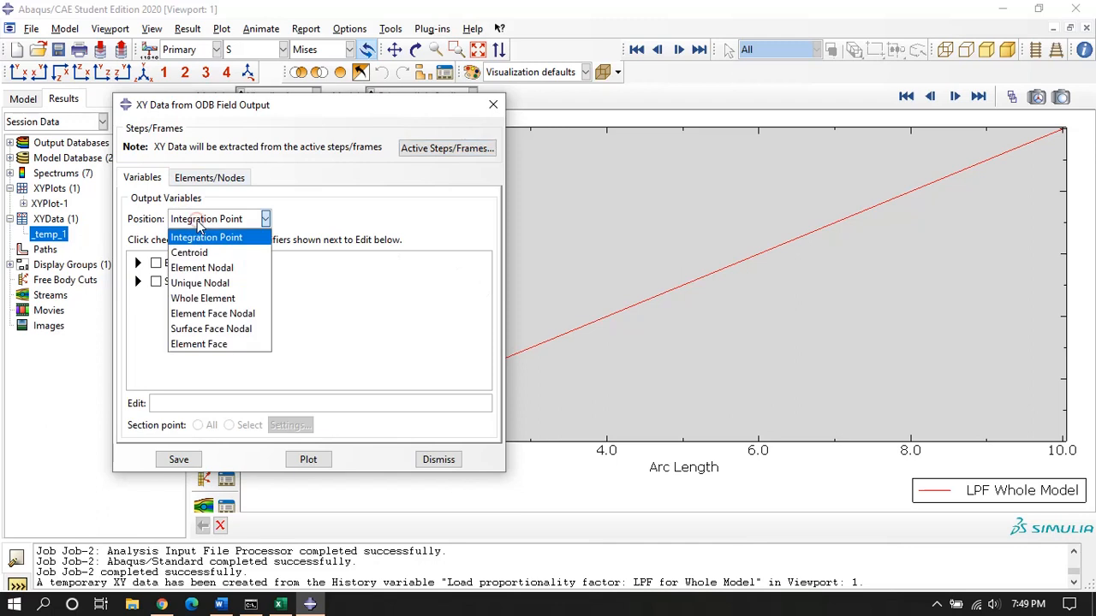
pyautogui.click(205, 284)
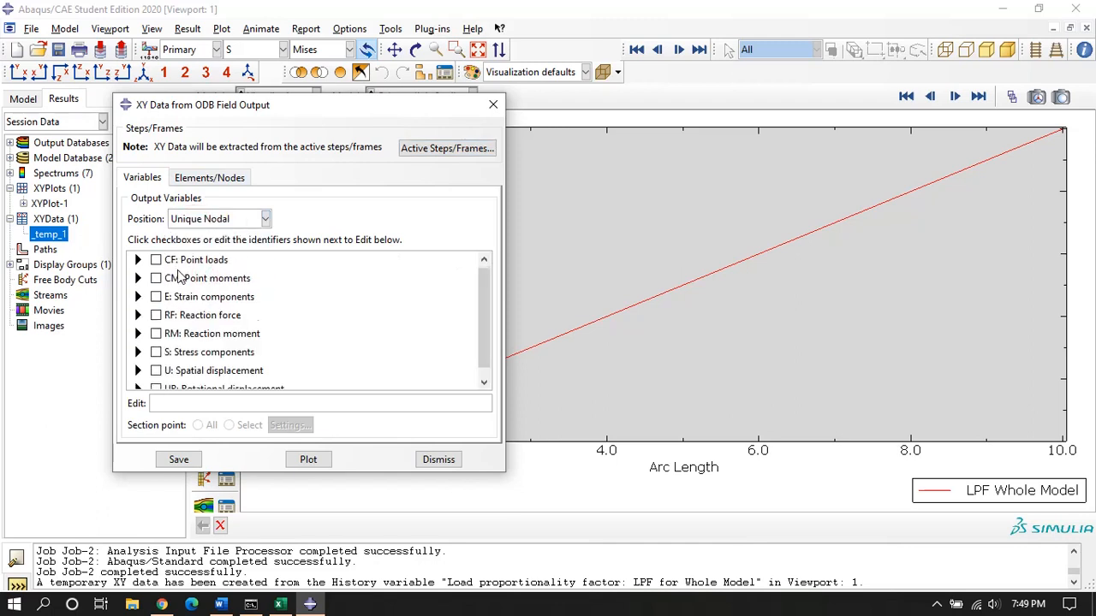
pyautogui.scroll(-1, 178, 272)
pyautogui.click(138, 361)
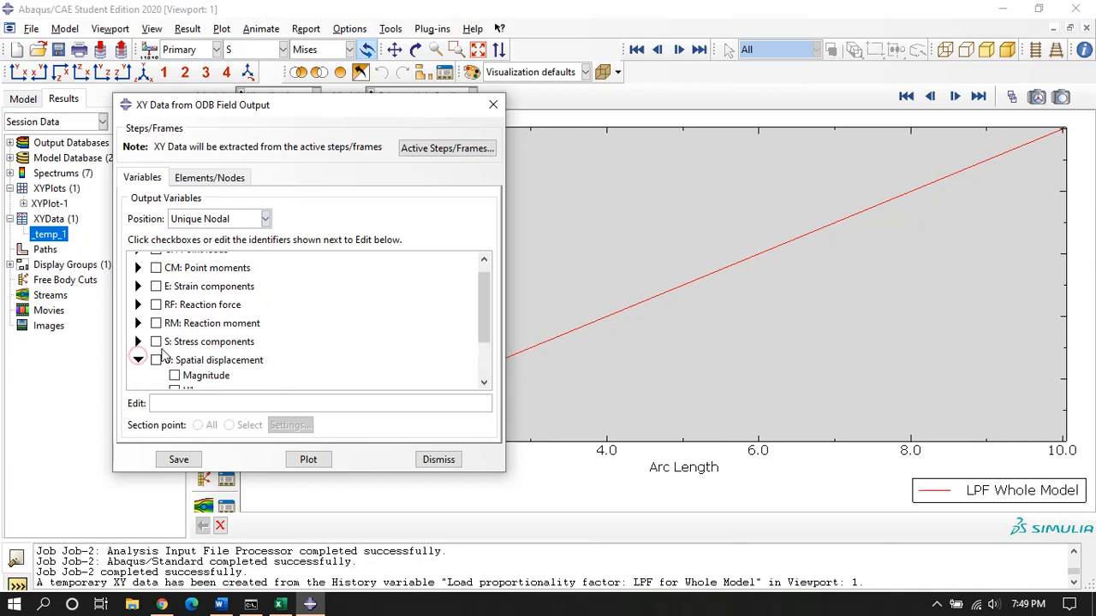
pyautogui.scroll(-1, 134, 376)
pyautogui.click(175, 330)
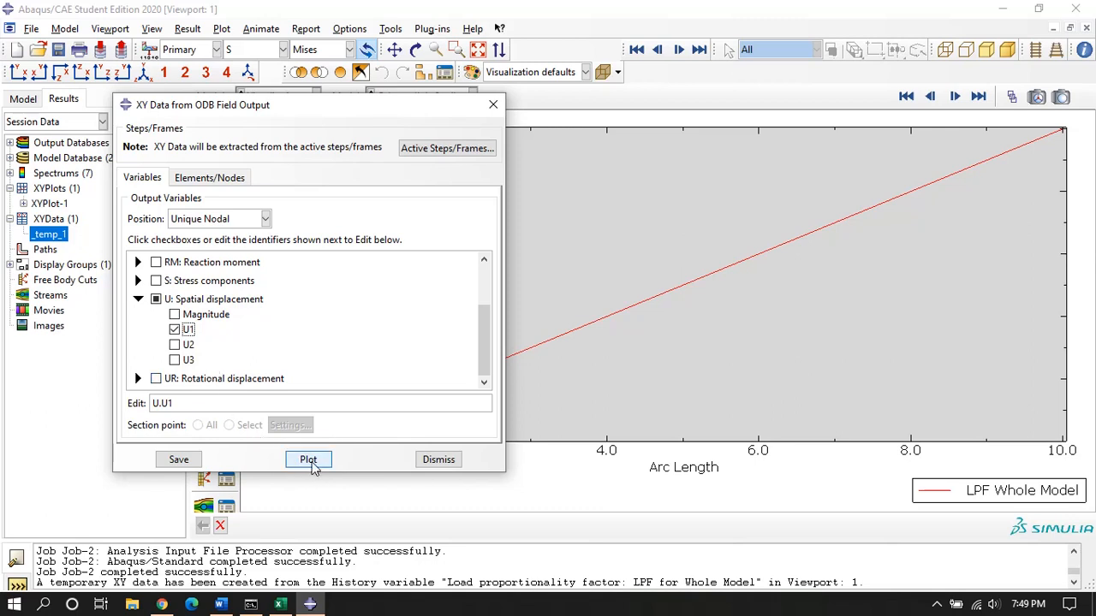
# Step: Plot the U1 displacement for node set SET-DISP and close the field output extraction
pyautogui.click(218, 180)
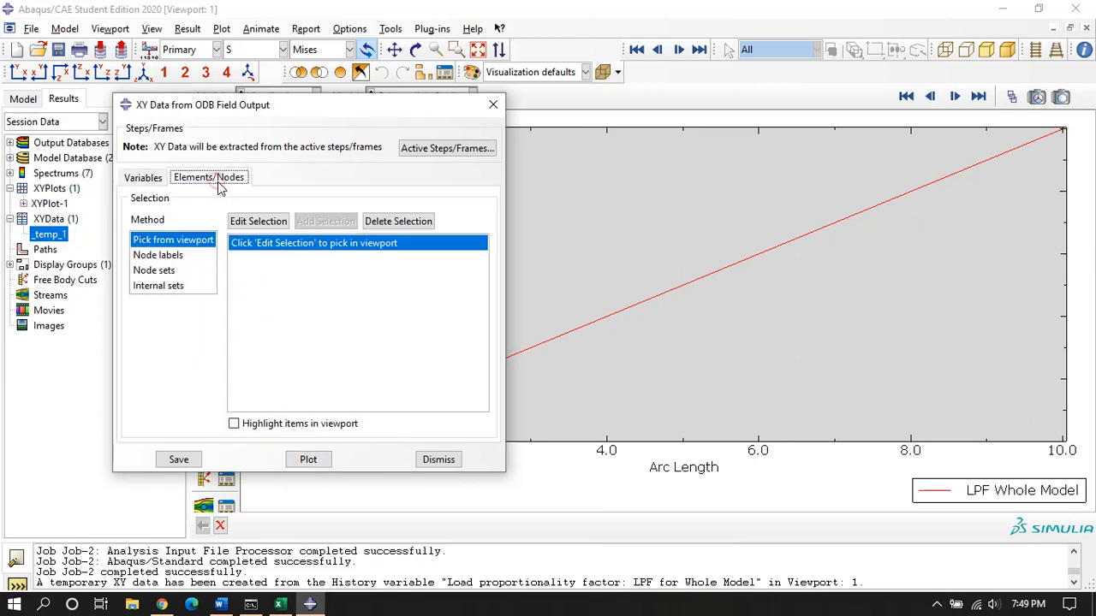
pyautogui.click(166, 274)
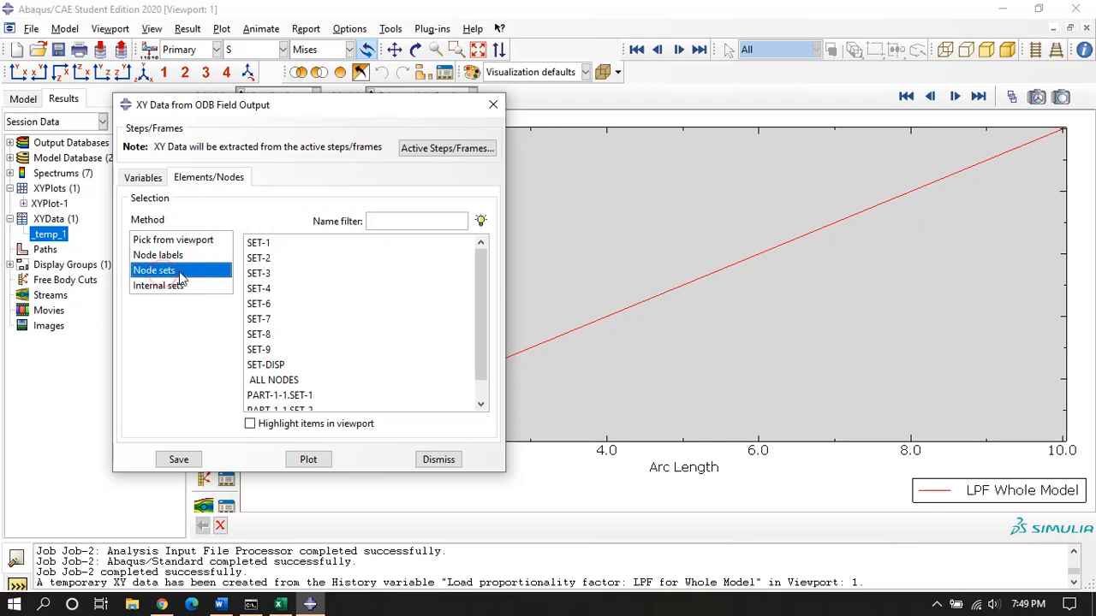
pyautogui.click(279, 367)
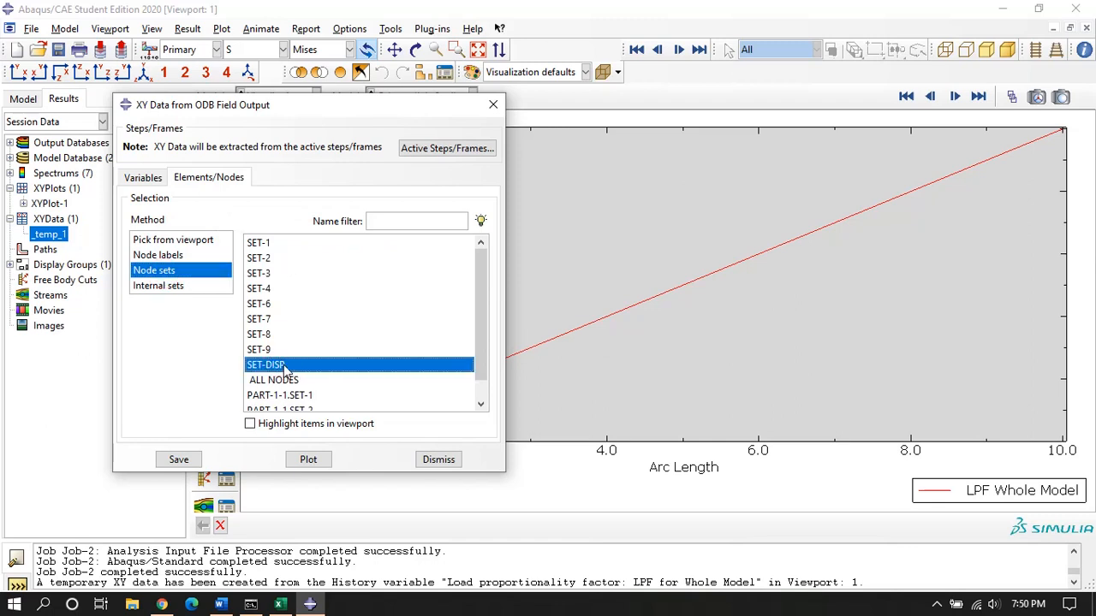
pyautogui.click(301, 460)
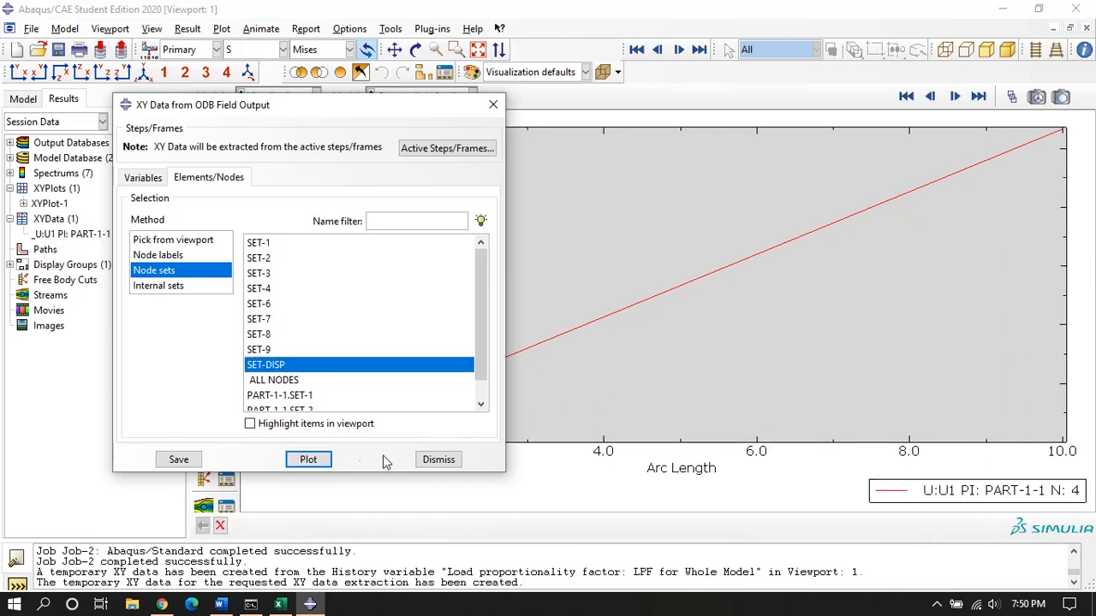
pyautogui.click(427, 466)
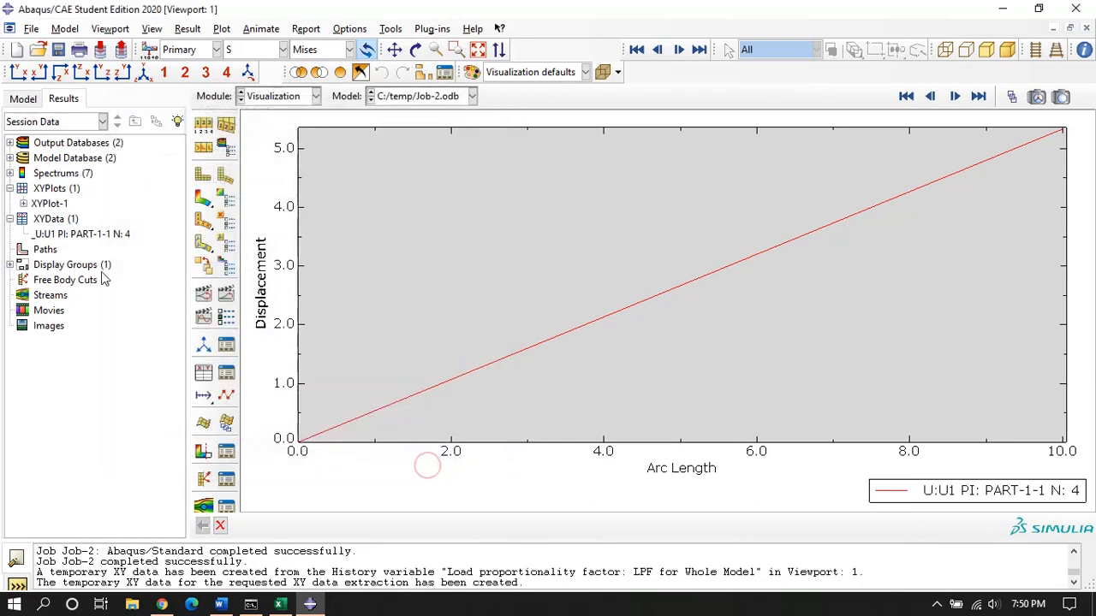
# Step: Copy the Y values of the U1 displacement data set into the DLA column in Excel from cell B7
pyautogui.click(77, 234)
pyautogui.rightClick(76, 233)
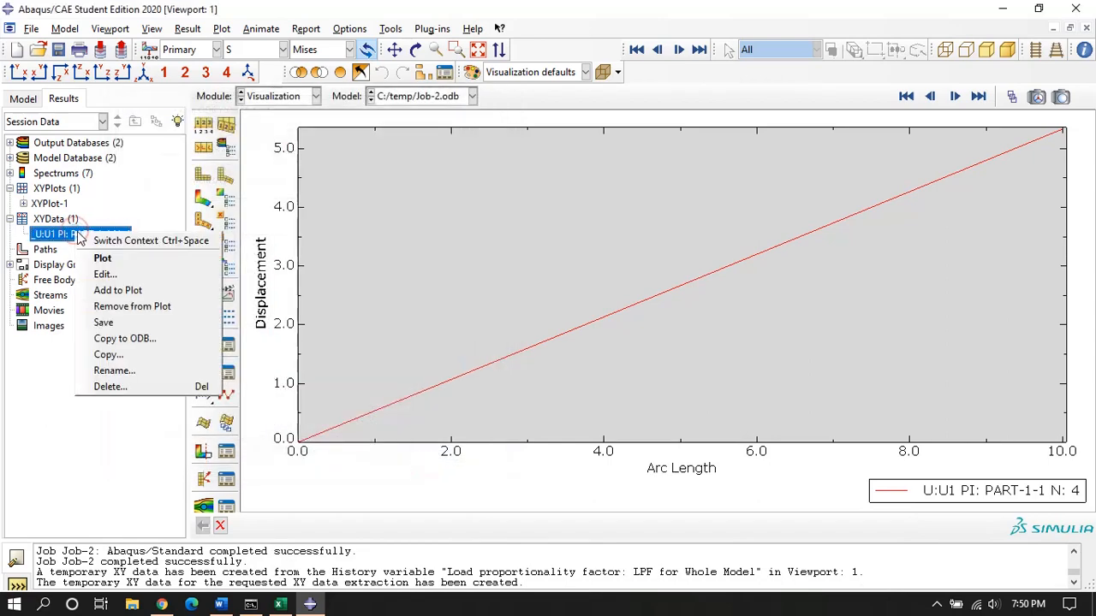
pyautogui.click(99, 273)
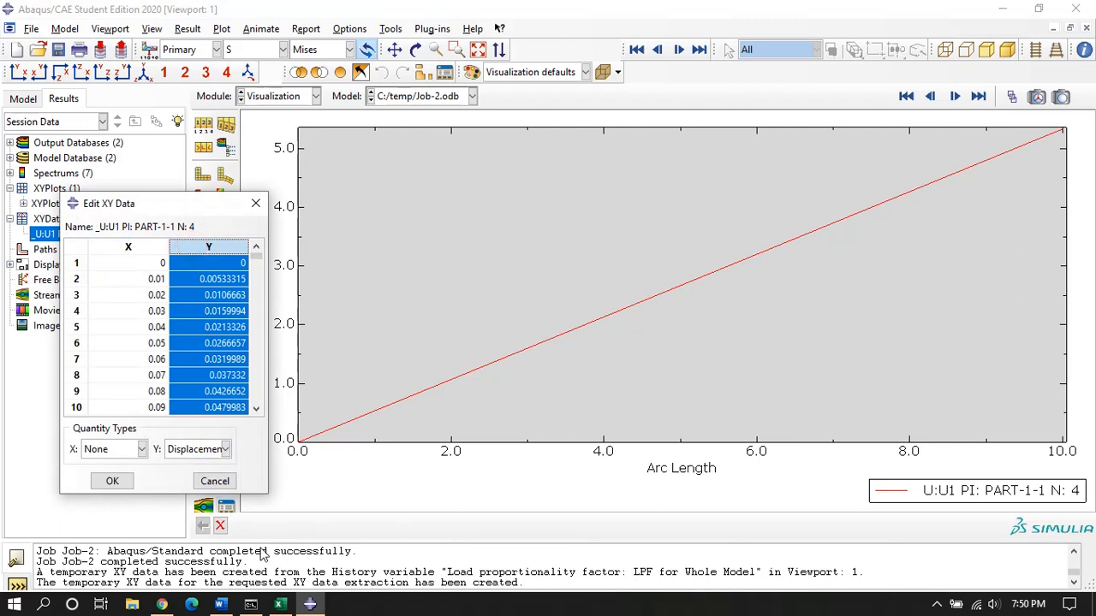
pyautogui.click(279, 605)
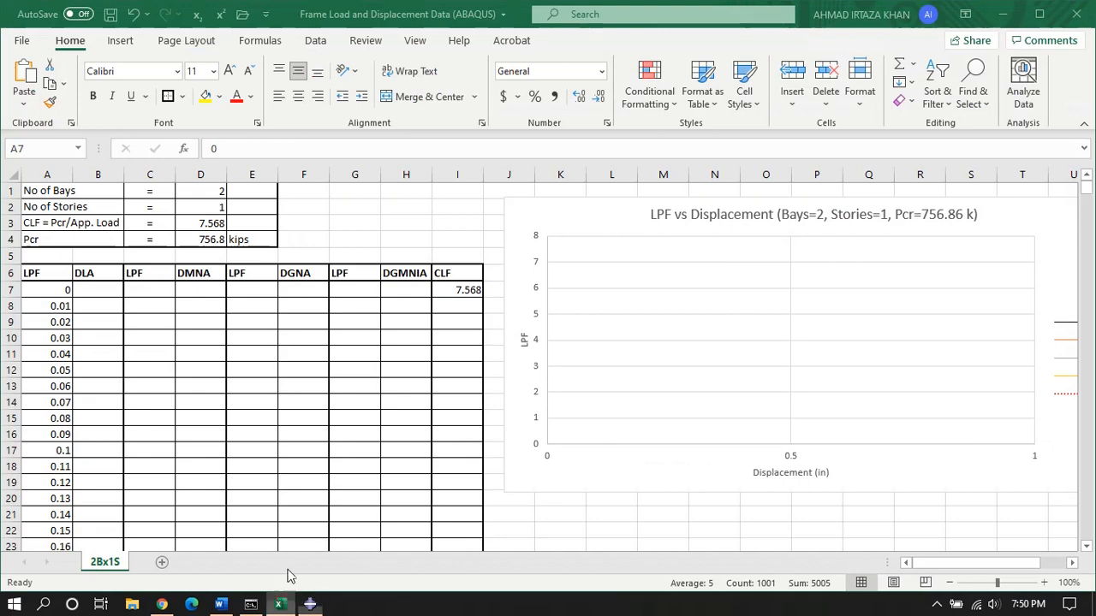
pyautogui.click(102, 291)
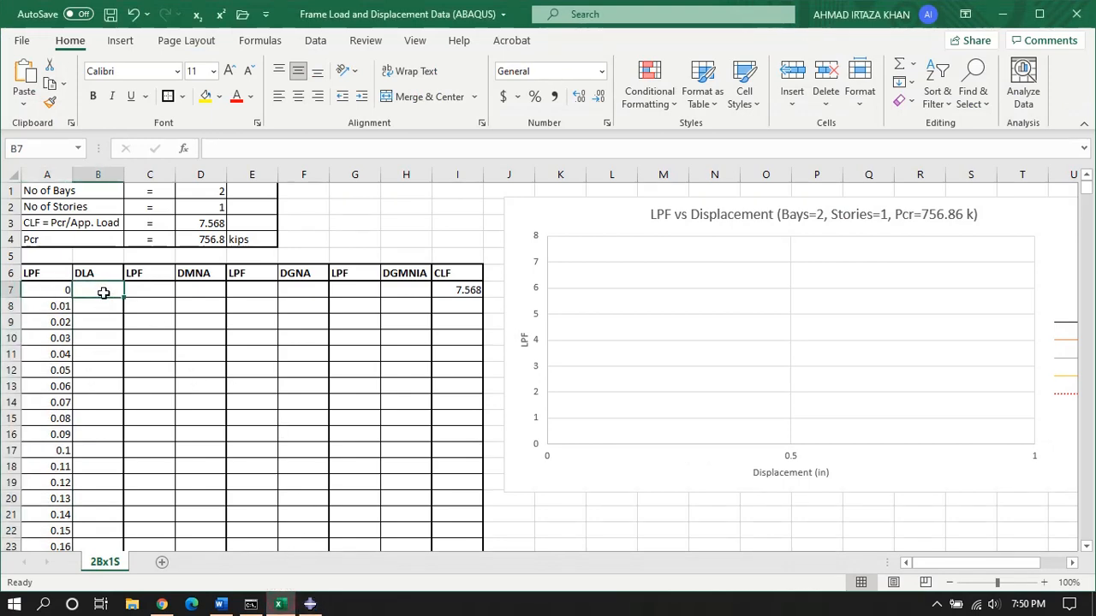
pyautogui.hotkey('ctrl', 'v')
# Step: Review the pasted LPF and DLA columns through their last row, then the LPF vs Displacement chart
pyautogui.scroll(-5, 107, 295)
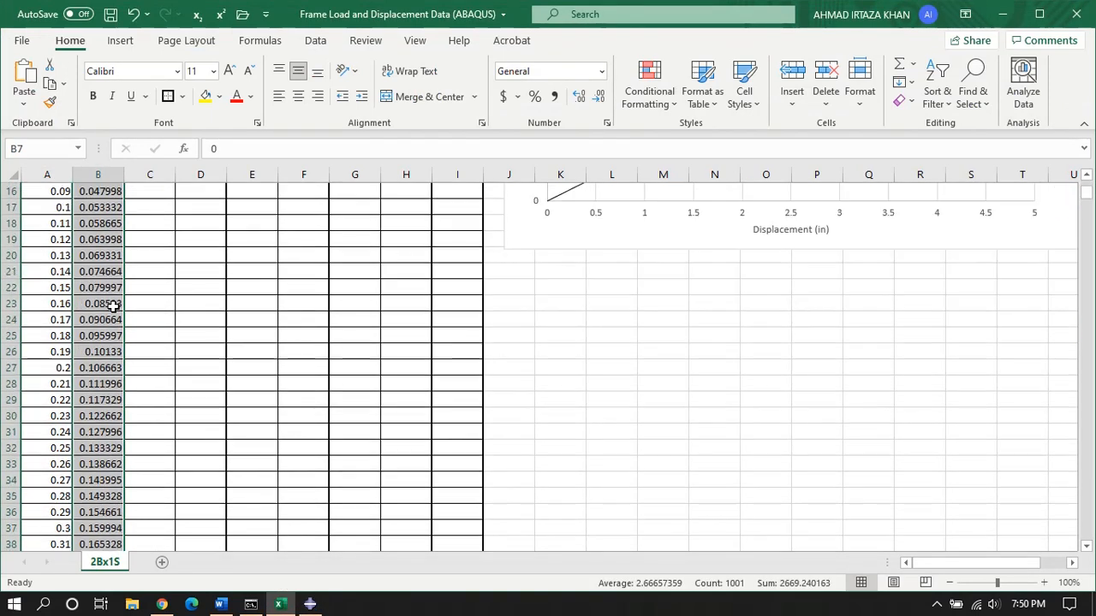
pyautogui.scroll(5, 114, 304)
pyautogui.scroll(-4, 124, 299)
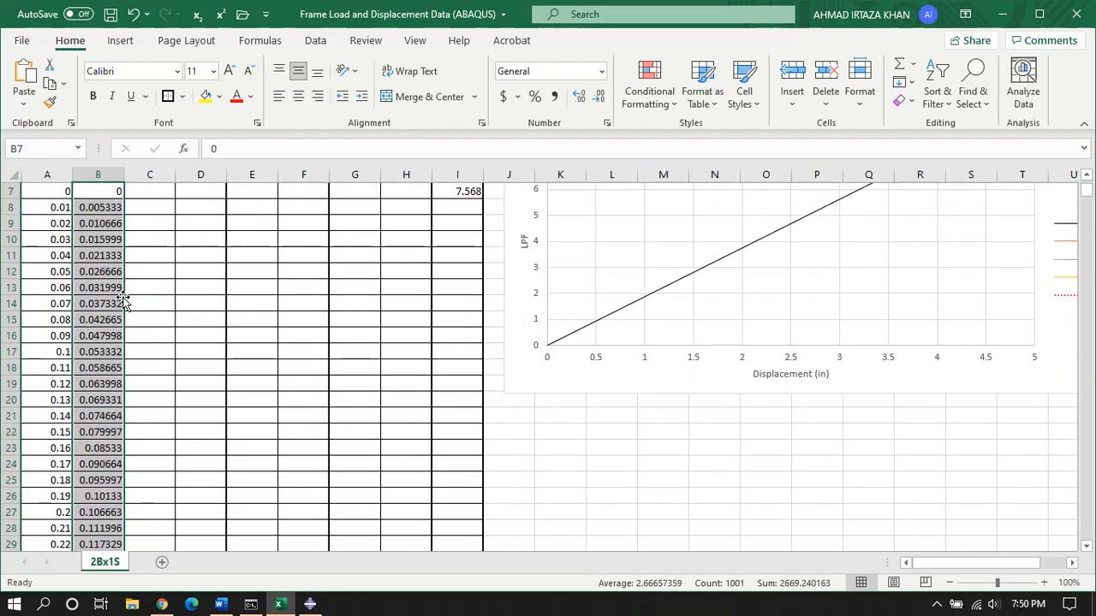
pyautogui.scroll(-14, 124, 299)
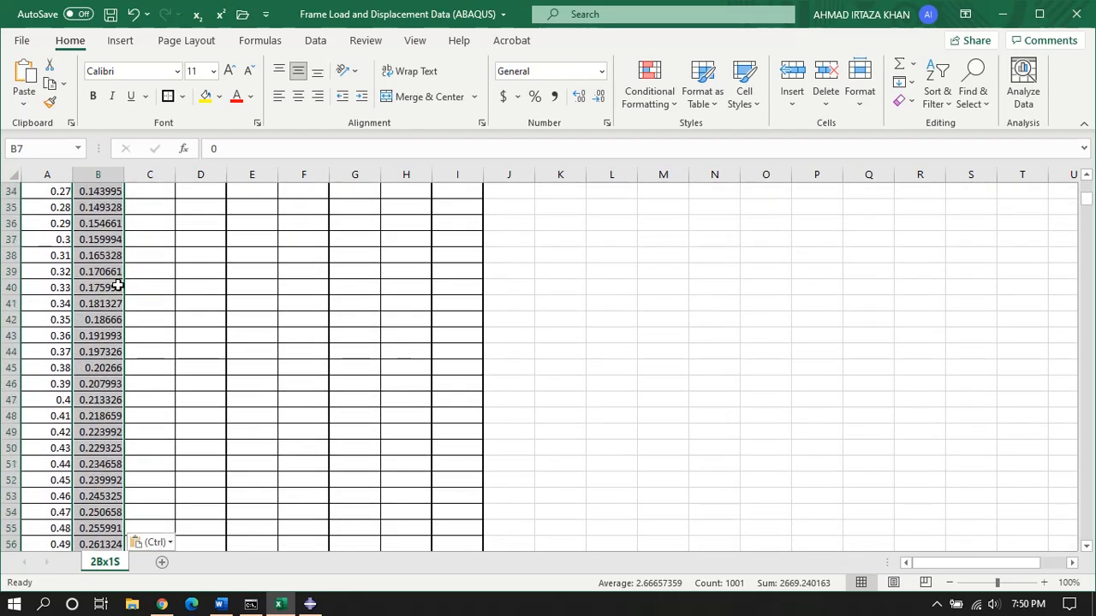
pyautogui.scroll(-5, 120, 288)
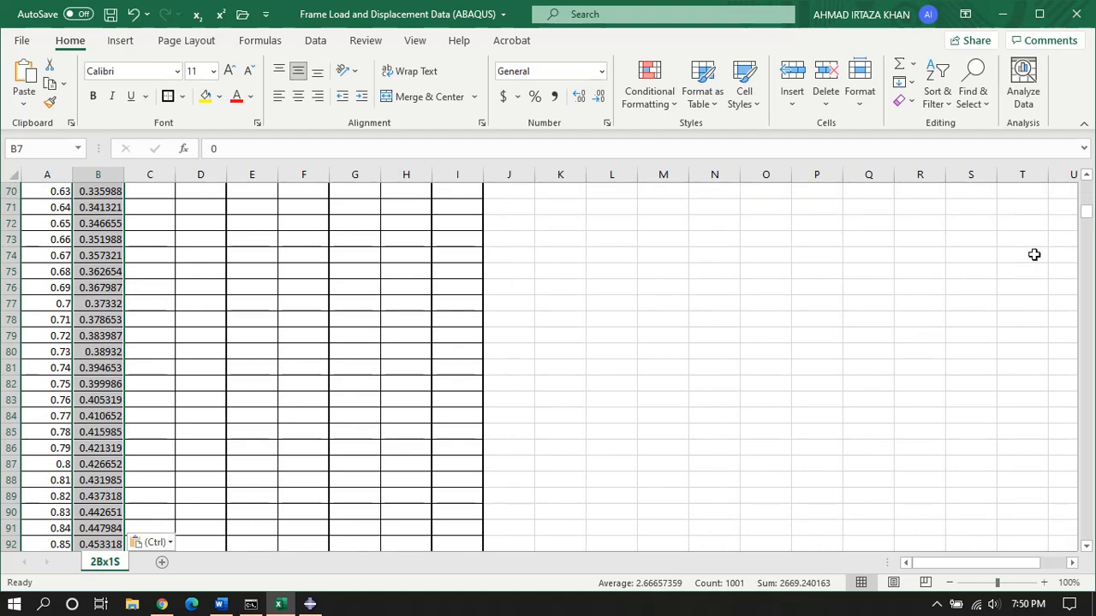
pyautogui.moveTo(1085, 219); pyautogui.dragTo(1085, 532)
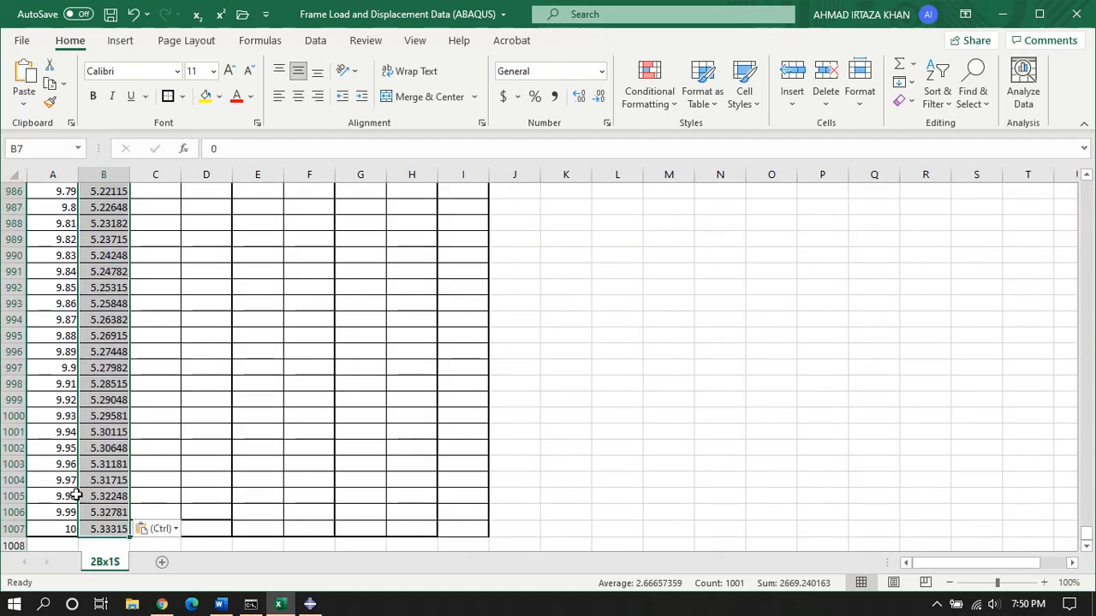
pyautogui.moveTo(1085, 534); pyautogui.dragTo(1082, 157)
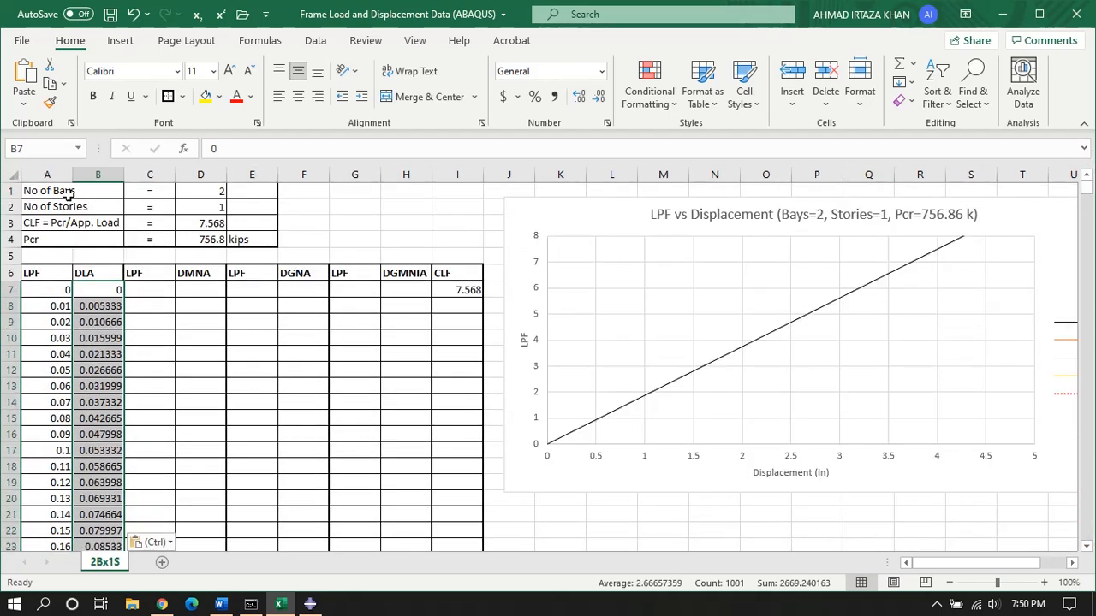
# Step: Return to Abaqus, close the U1 data editor without changes, and switch to the Part module of Model-LA
pyautogui.click(310, 604)
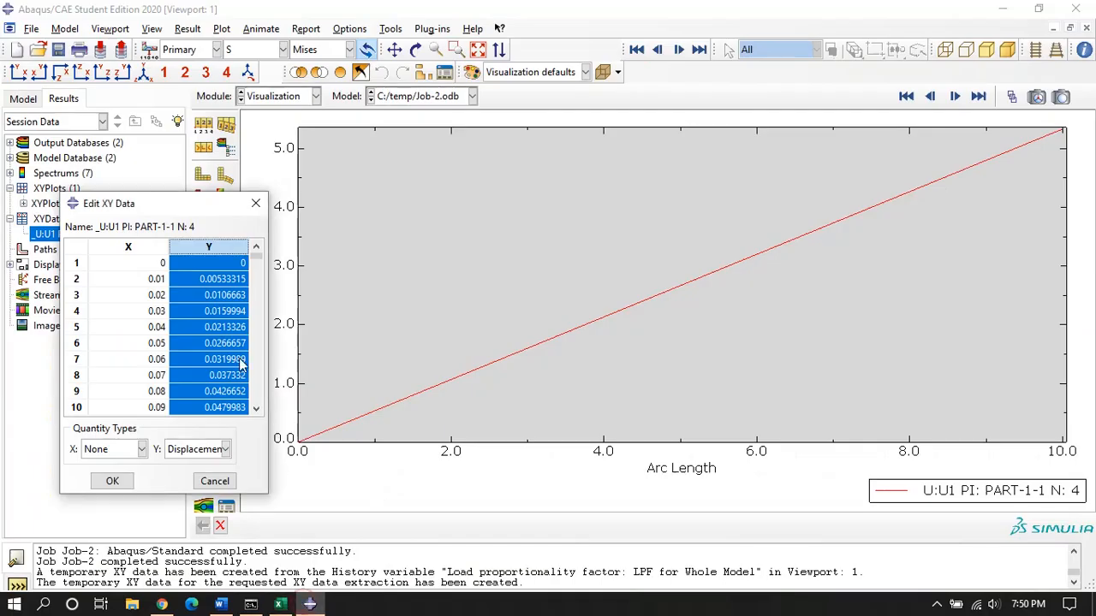
pyautogui.click(224, 480)
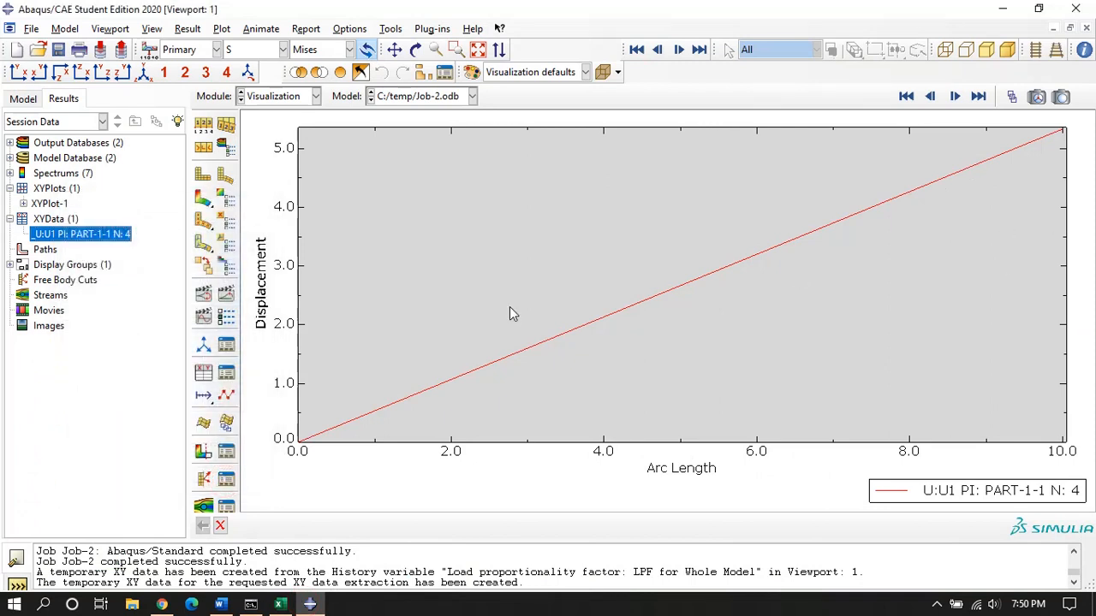
pyautogui.click(279, 97)
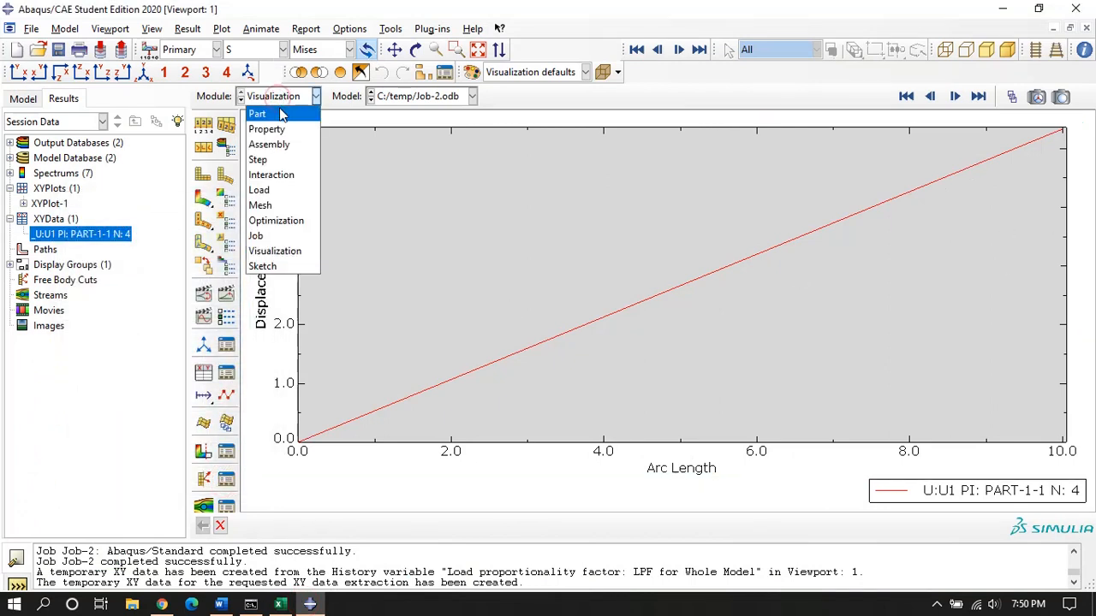
pyautogui.click(281, 113)
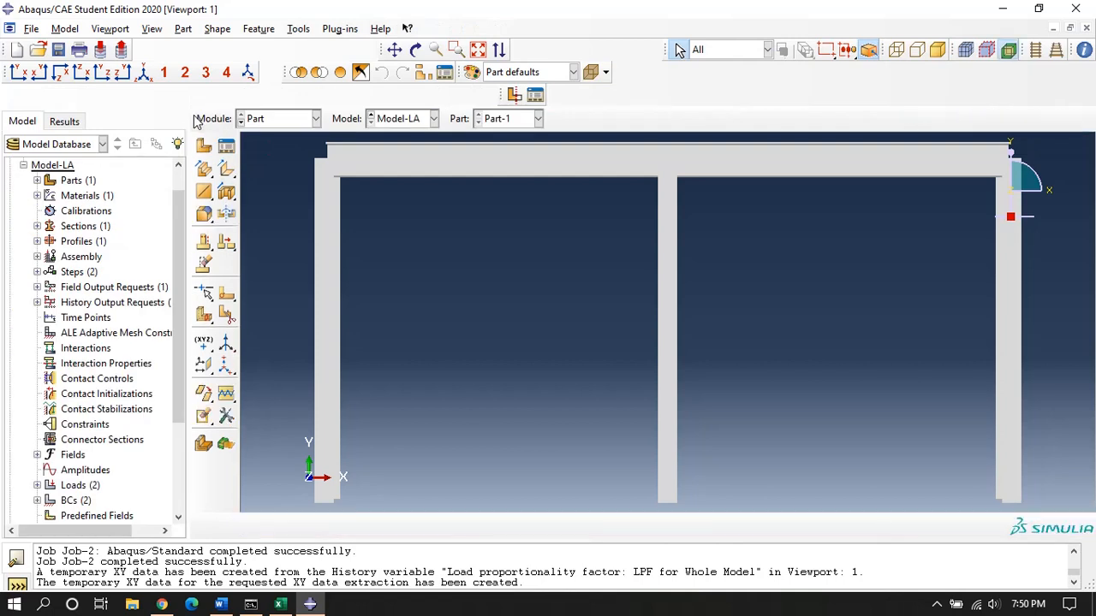
# Step: Copy Model-LA to a new model named Model-MNA
pyautogui.click(24, 165)
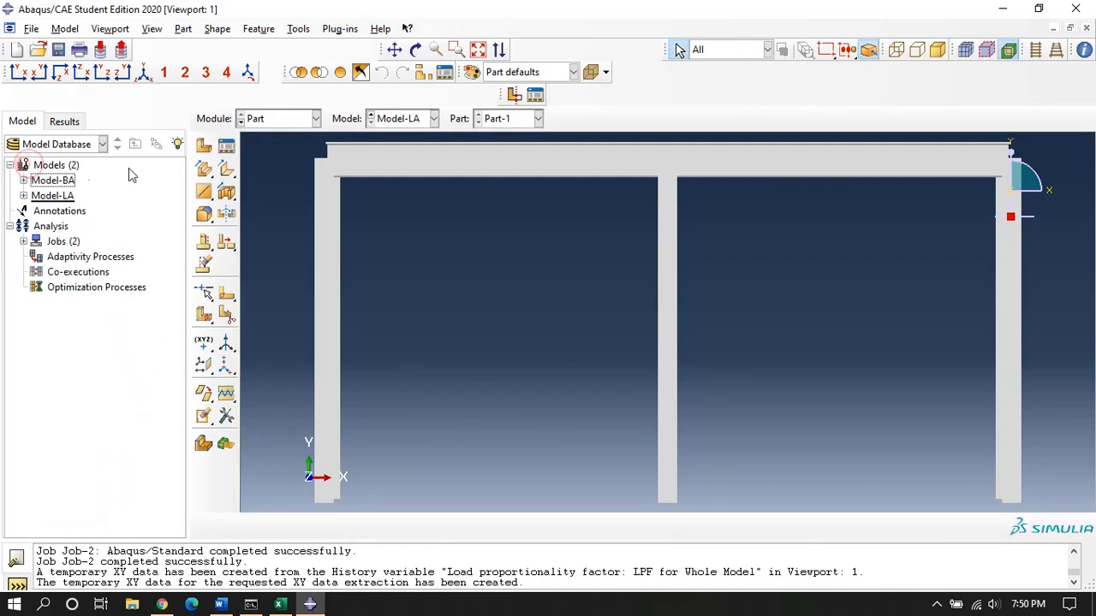
pyautogui.click(41, 196)
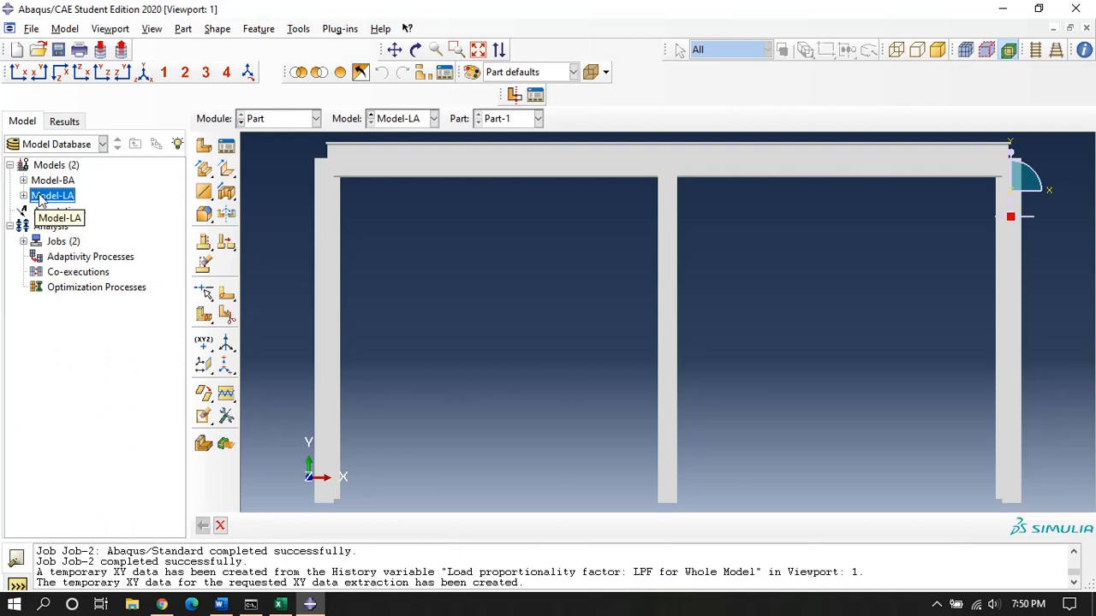
pyautogui.rightClick(41, 199)
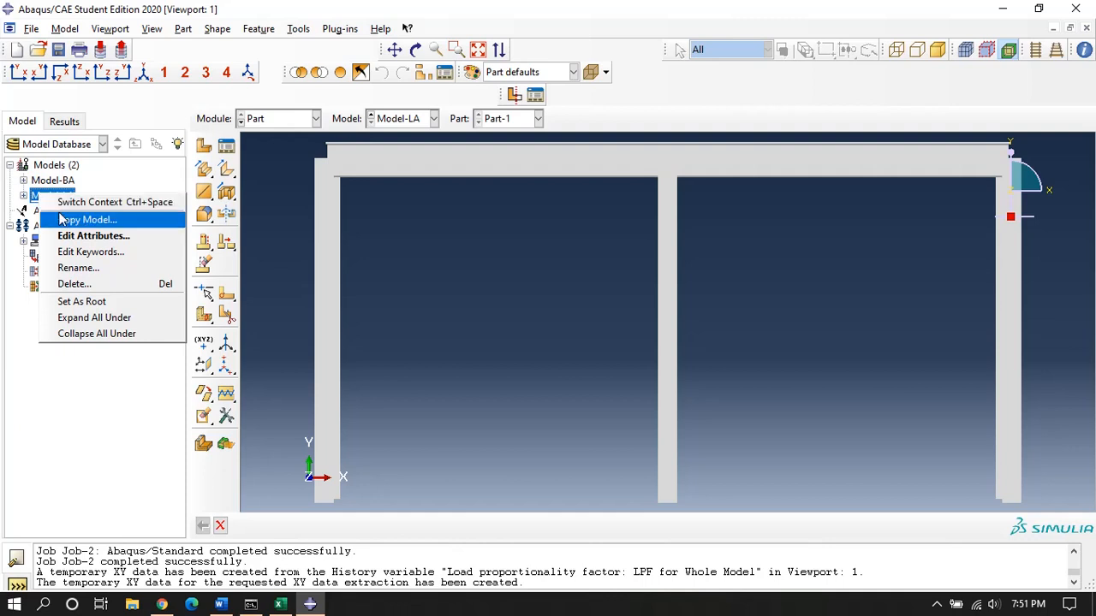
pyautogui.click(62, 220)
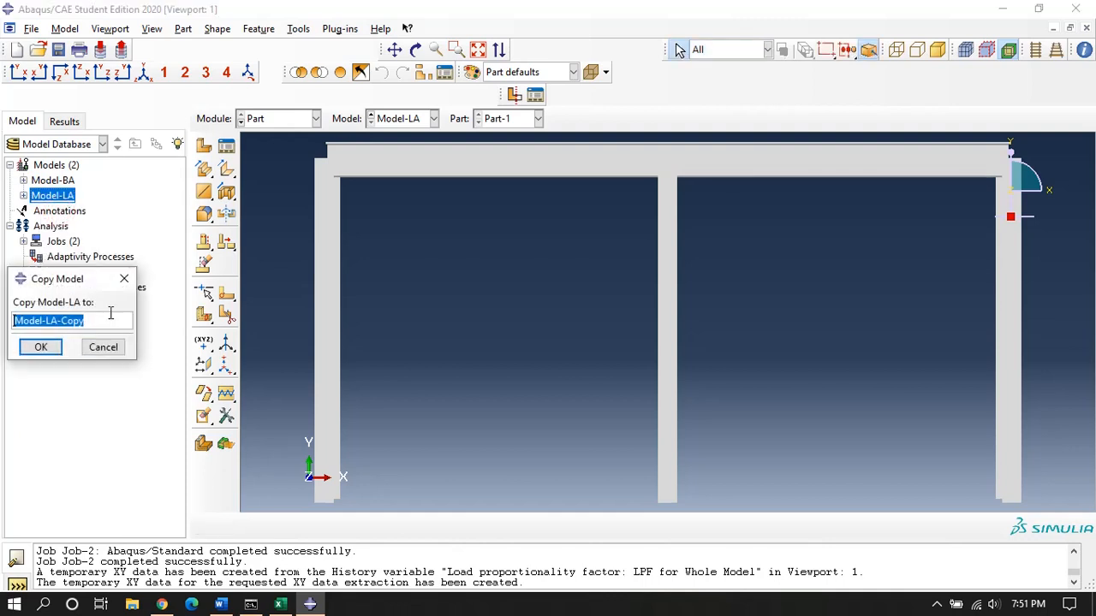
pyautogui.moveTo(107, 317); pyautogui.dragTo(45, 320)
pyautogui.write('MN')
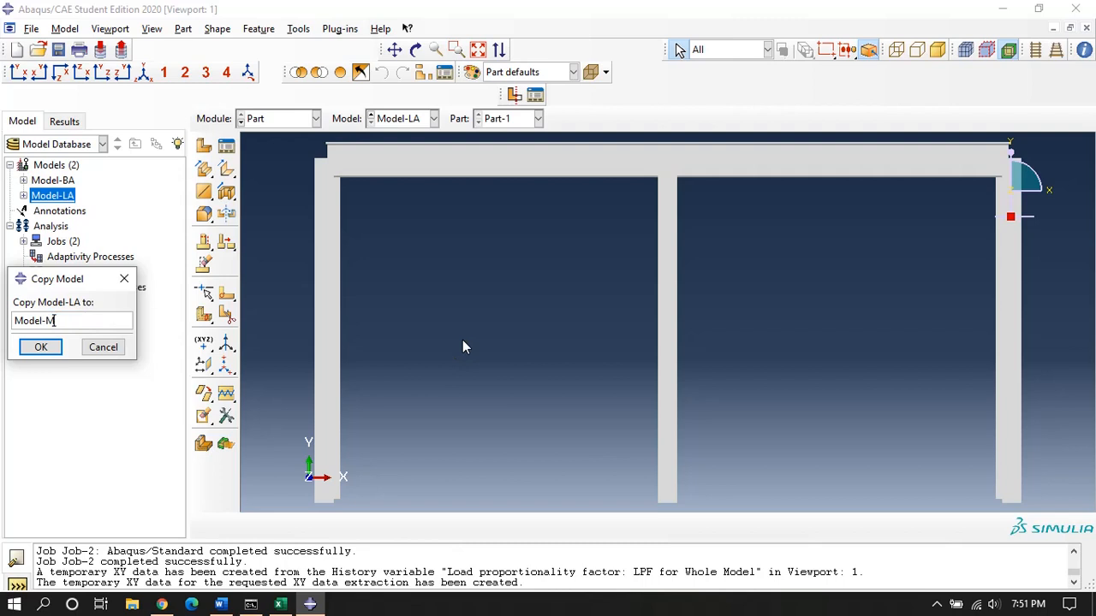
pyautogui.click(40, 347)
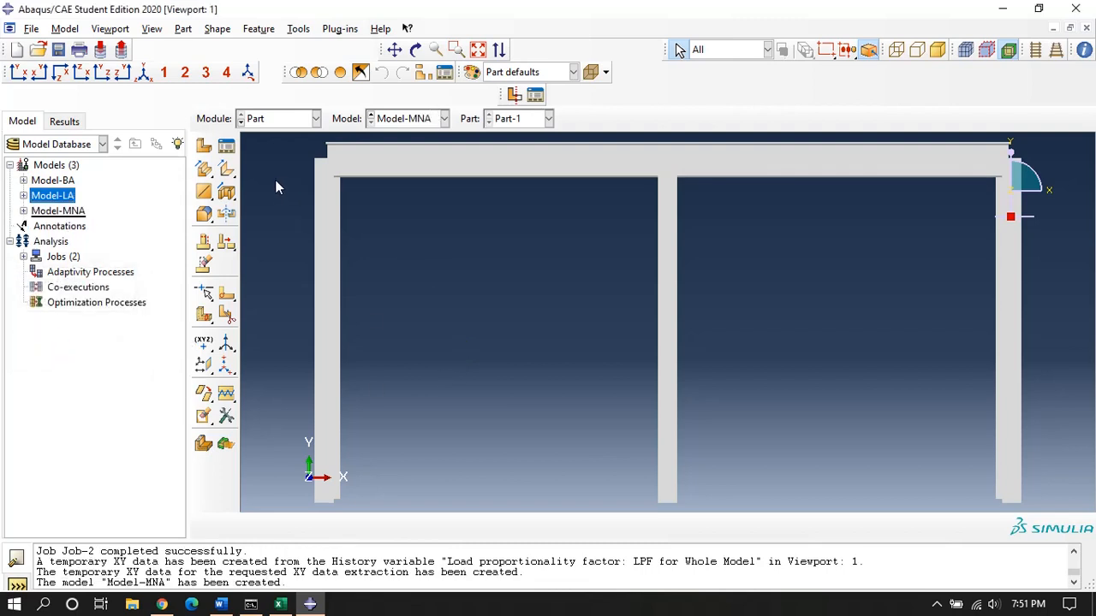
# Step: Delete the Steel Linear material from Model-MNA after reviewing its elastic definition
pyautogui.click(417, 118)
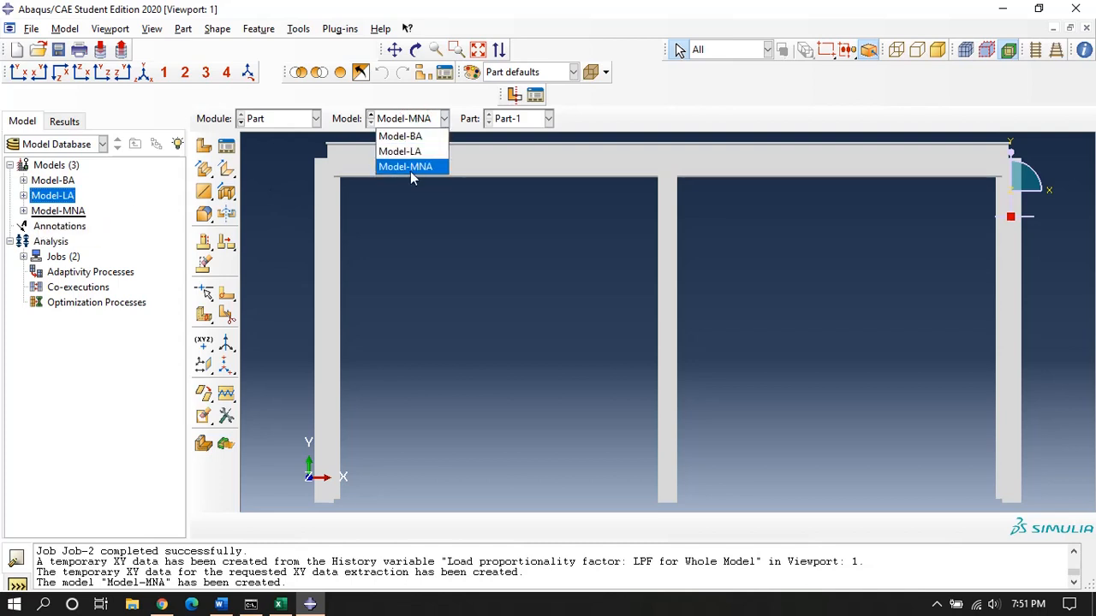
pyautogui.click(410, 167)
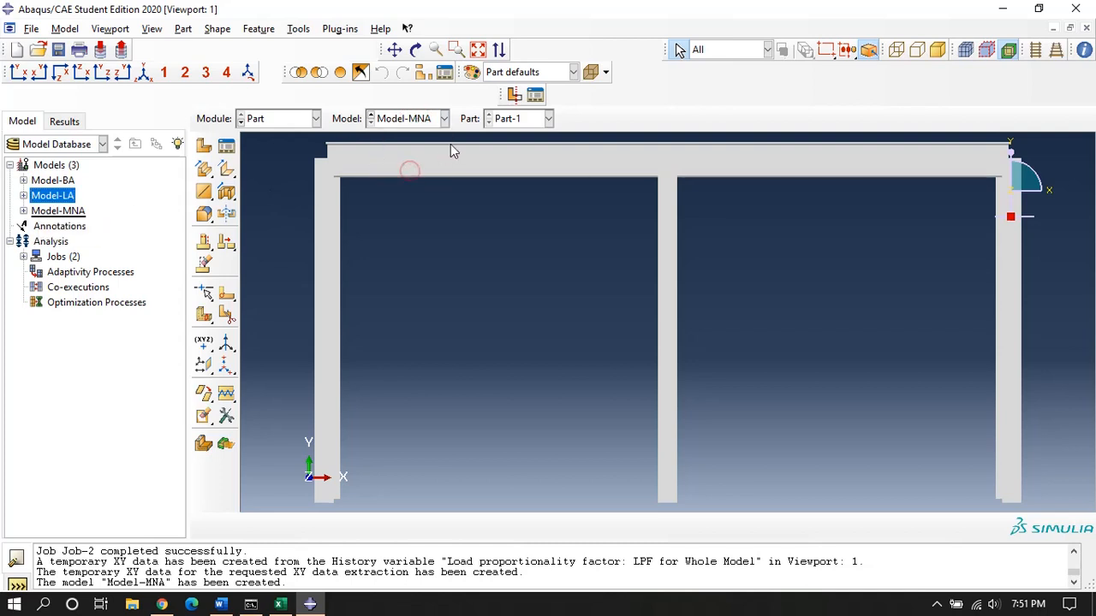
pyautogui.click(257, 121)
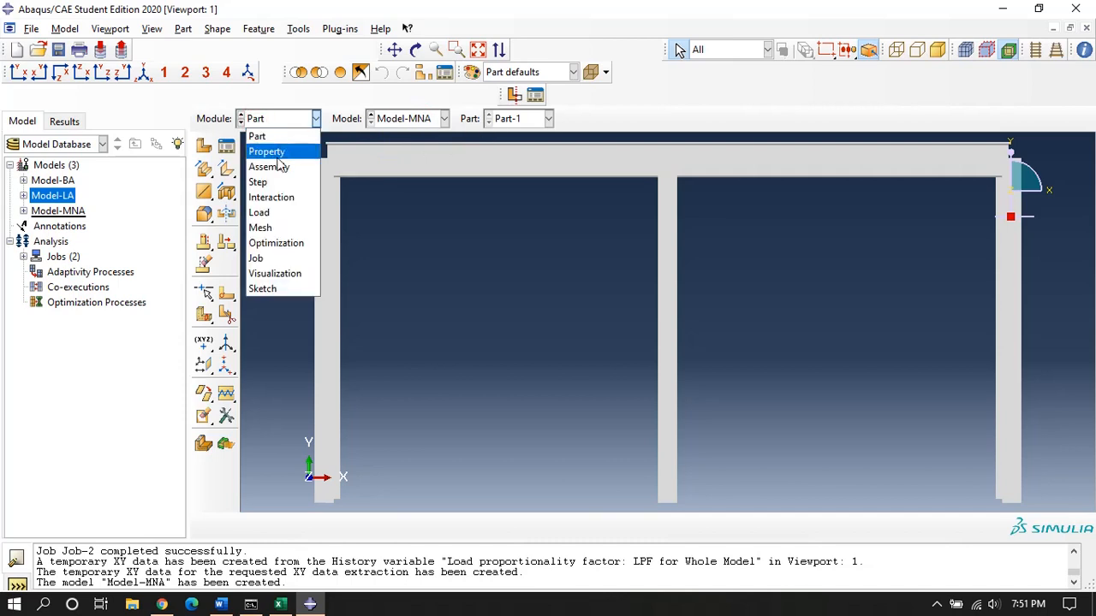
pyautogui.click(283, 151)
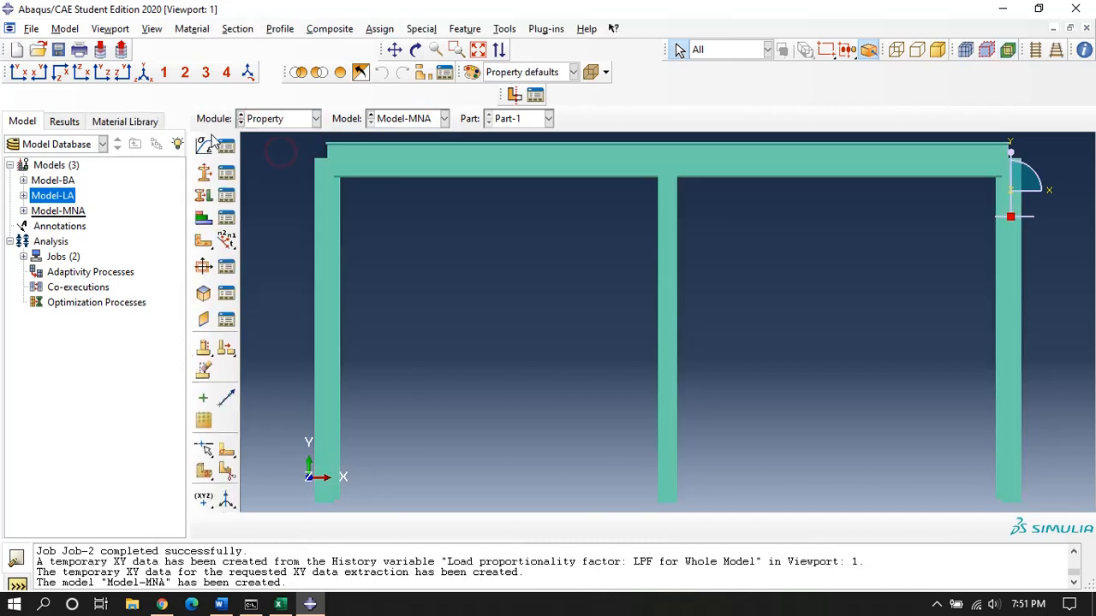
pyautogui.click(226, 147)
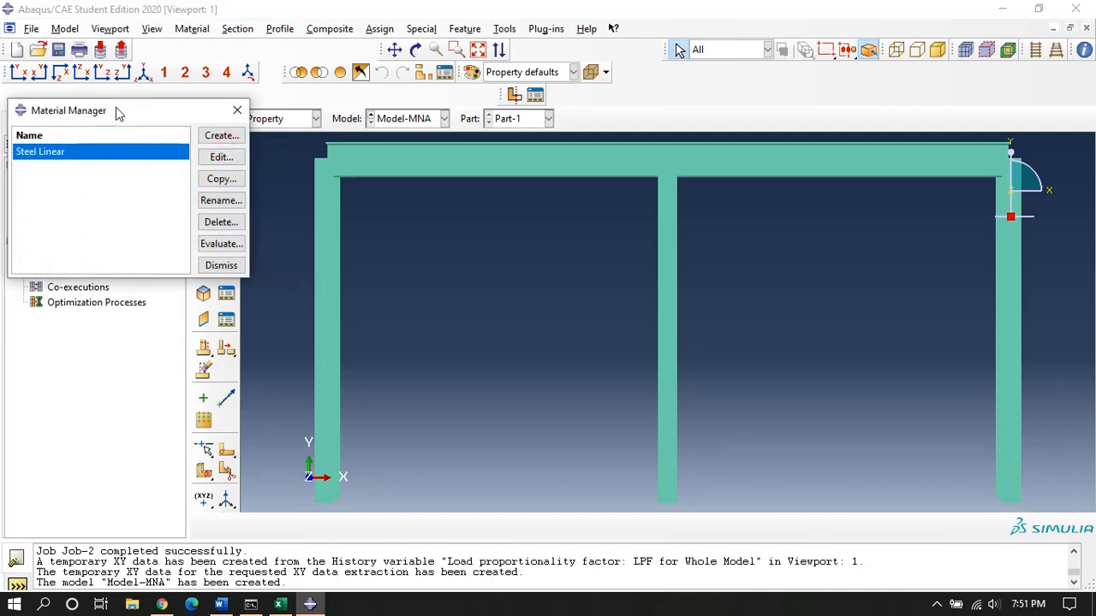
pyautogui.moveTo(119, 112); pyautogui.dragTo(164, 106)
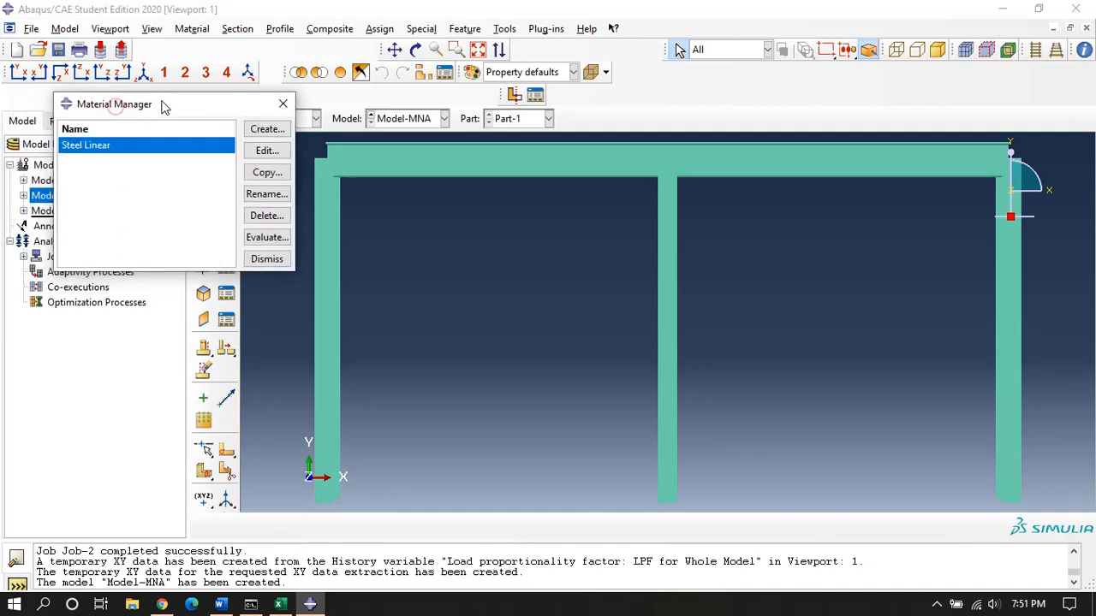
pyautogui.click(266, 151)
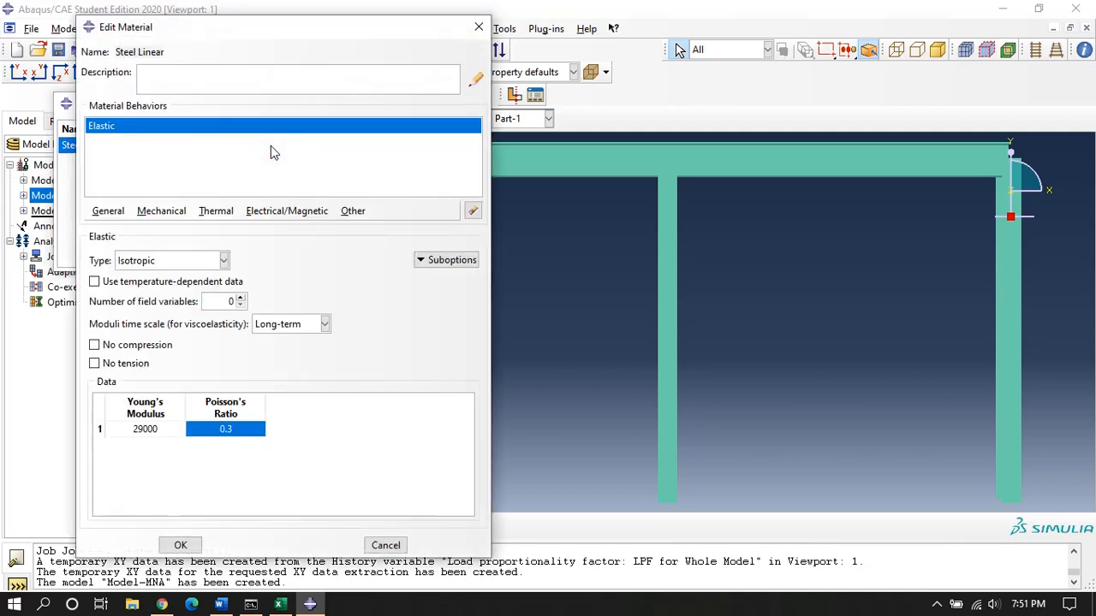
pyautogui.click(479, 26)
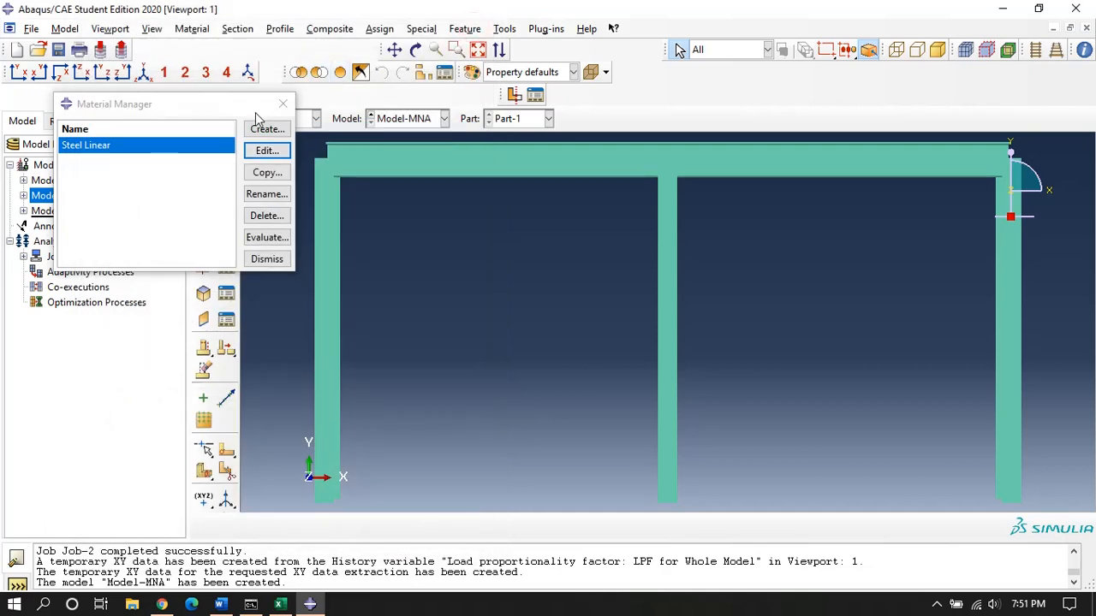
pyautogui.click(268, 210)
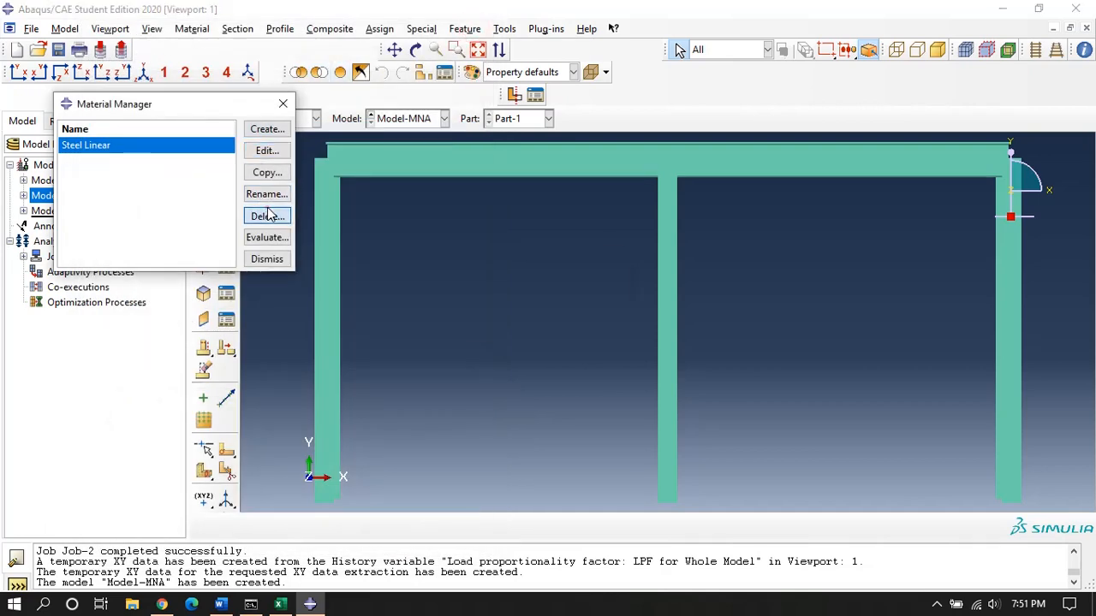
pyautogui.click(502, 322)
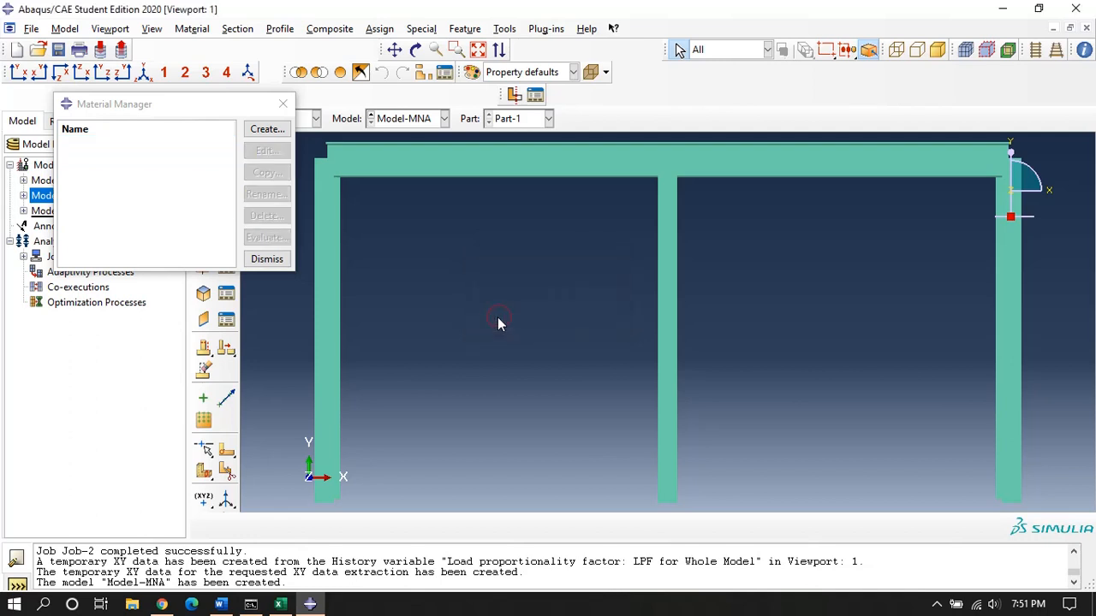
# Step: Create a material named Steel Nonlinear with isotropic elastic behavior, Young's modulus 29000 and Poisson's ratio 0.3
pyautogui.click(266, 130)
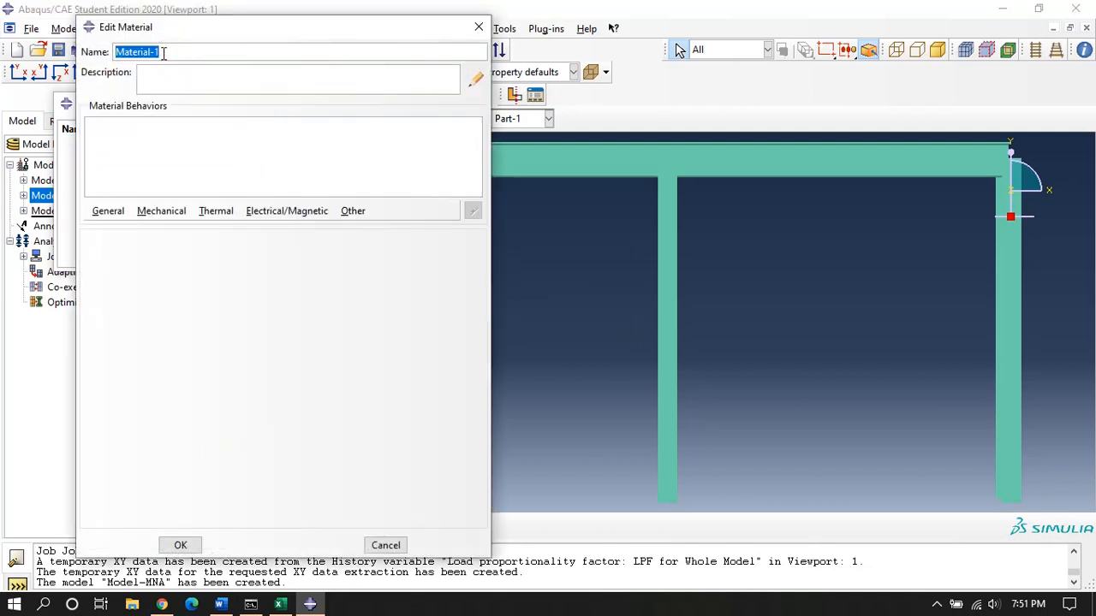
pyautogui.write('Steel Nonlinear')
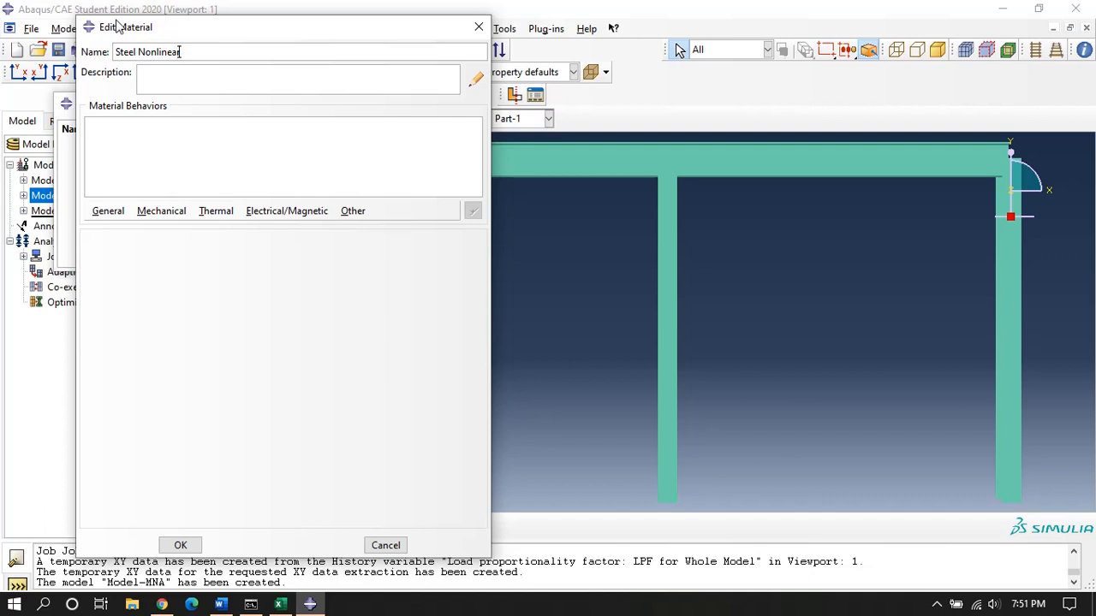
pyautogui.click(146, 212)
pyautogui.moveTo(159, 228)
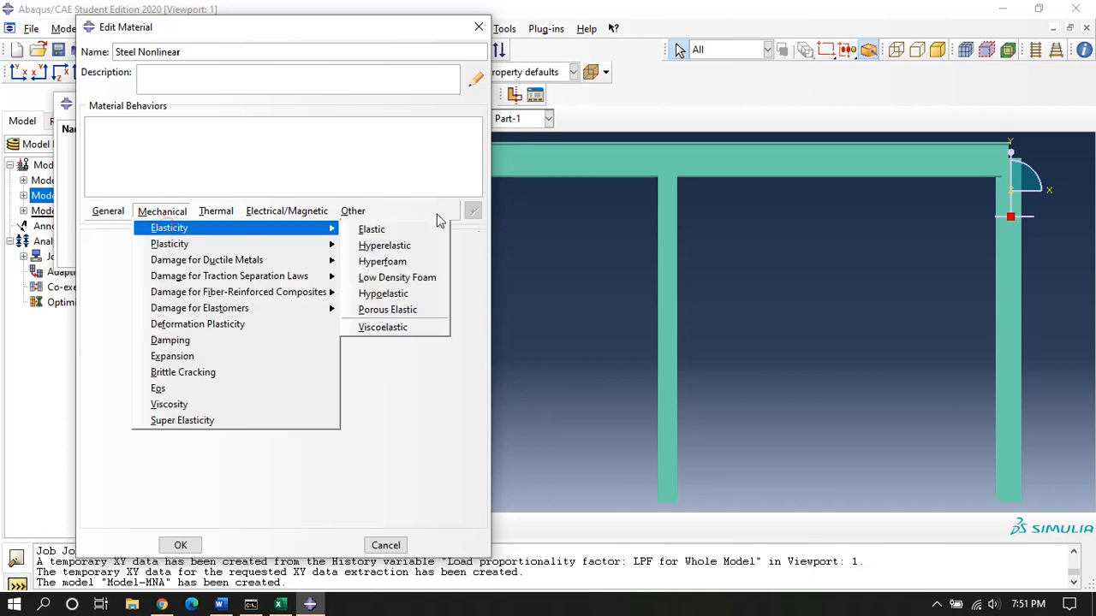
pyautogui.click(377, 229)
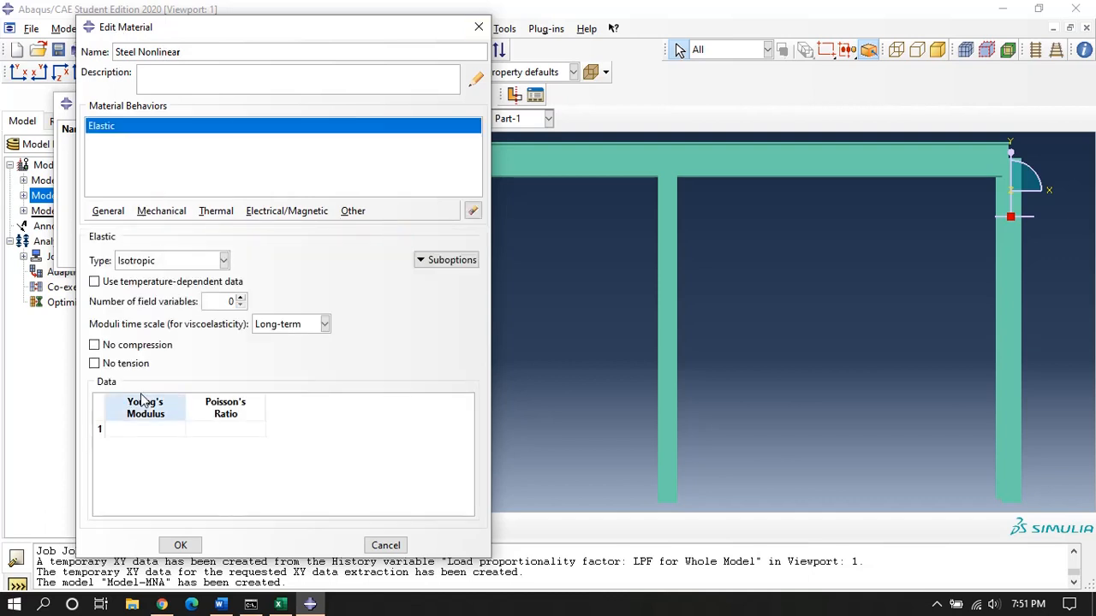
pyautogui.click(134, 428)
pyautogui.write('29000')
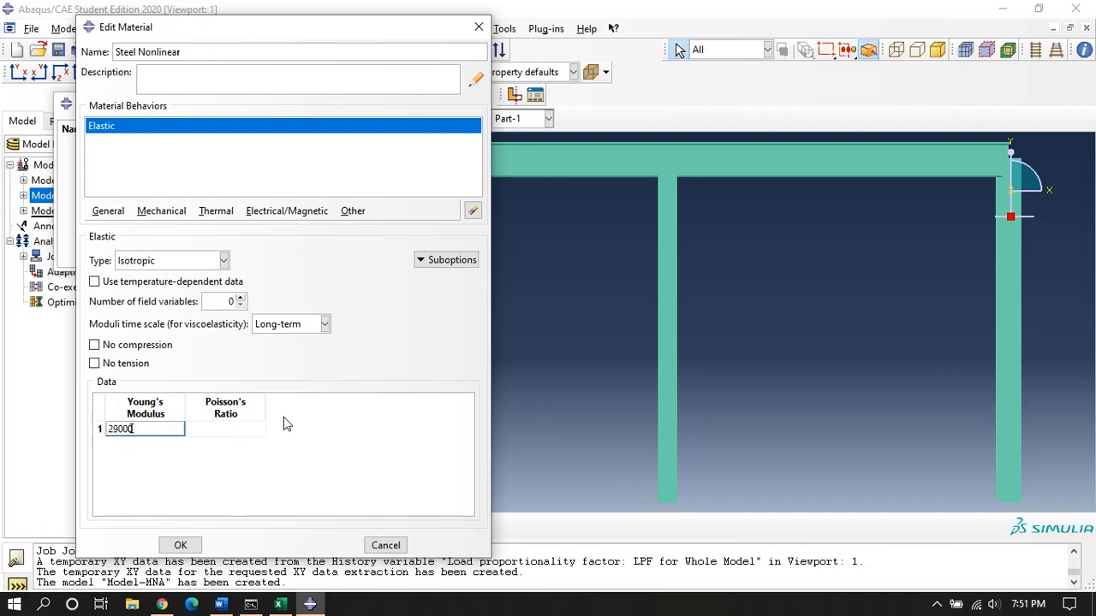
pyautogui.press('Tab')
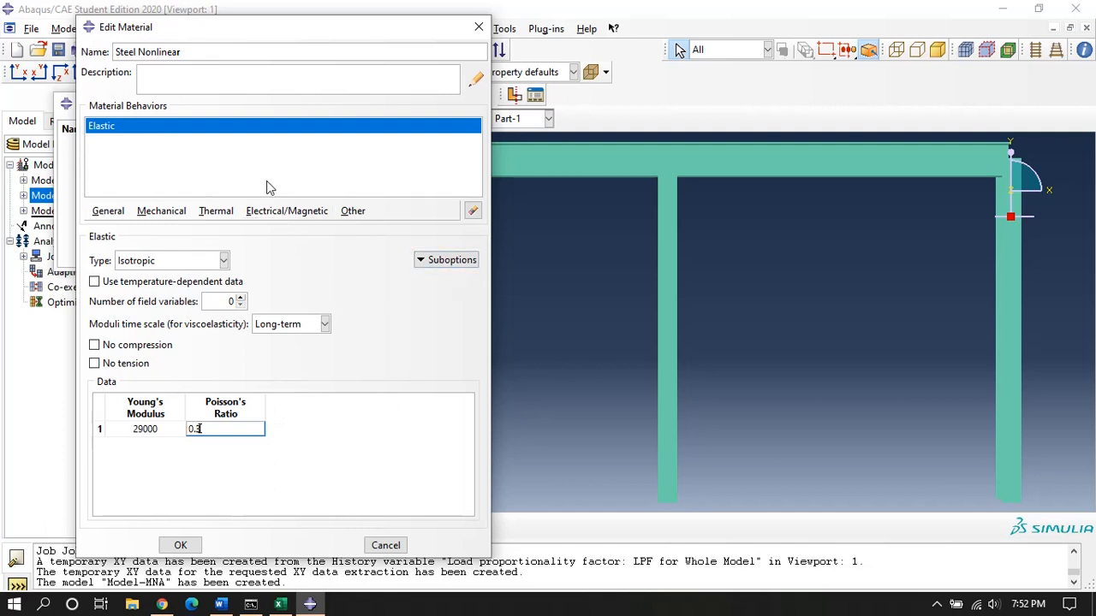
# Step: Add isotropic plastic behavior to Steel Nonlinear with yield stress 50 at plastic strain 0 and 65 at 0.2, and save the material
pyautogui.click(164, 211)
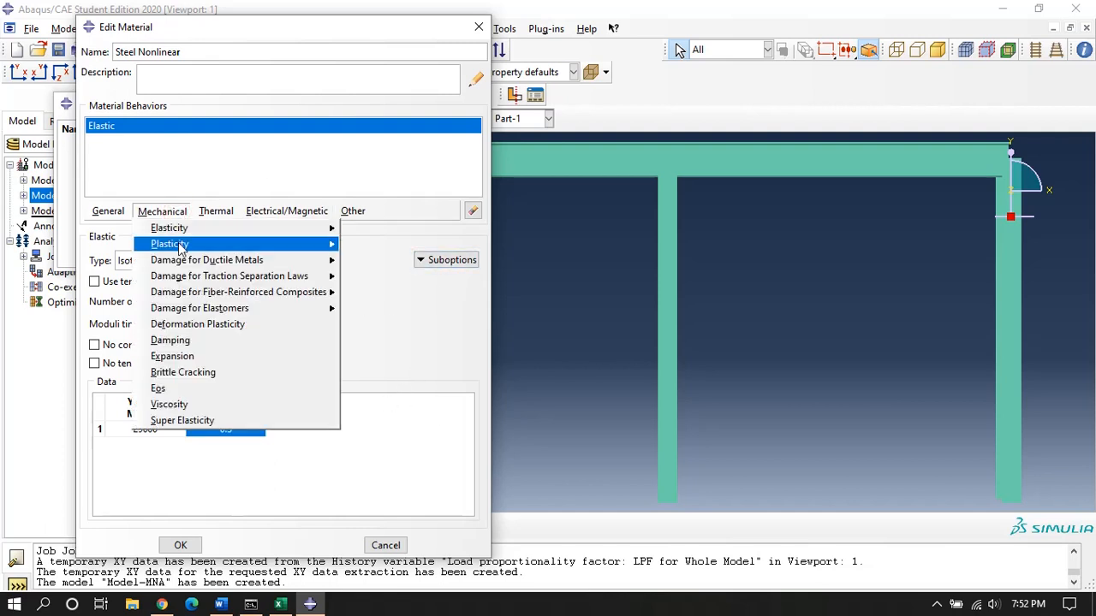
pyautogui.moveTo(180, 247)
pyautogui.click(368, 246)
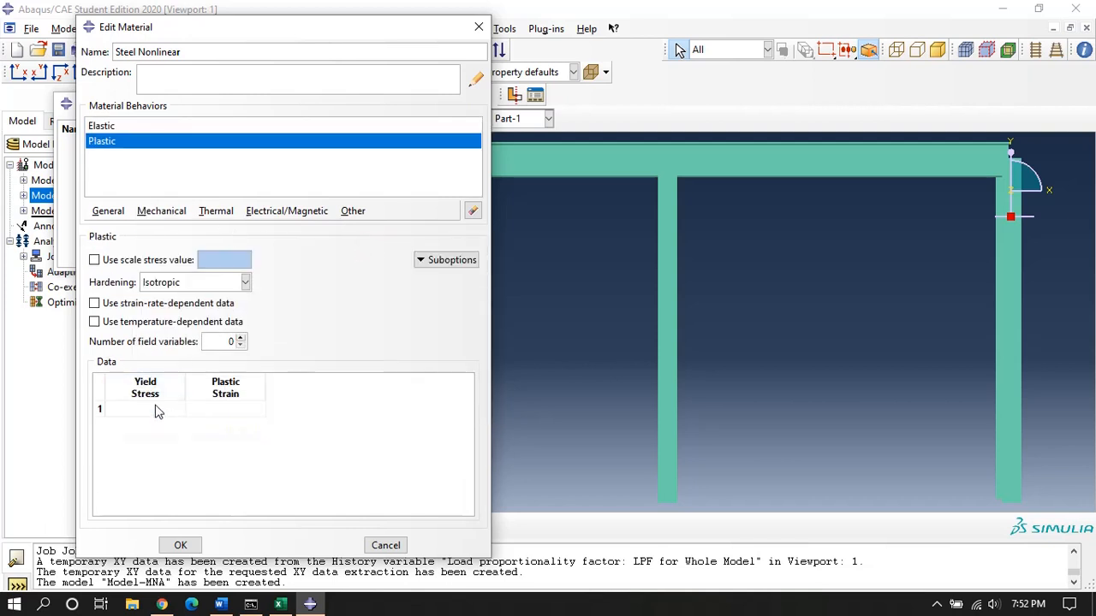
pyautogui.click(157, 413)
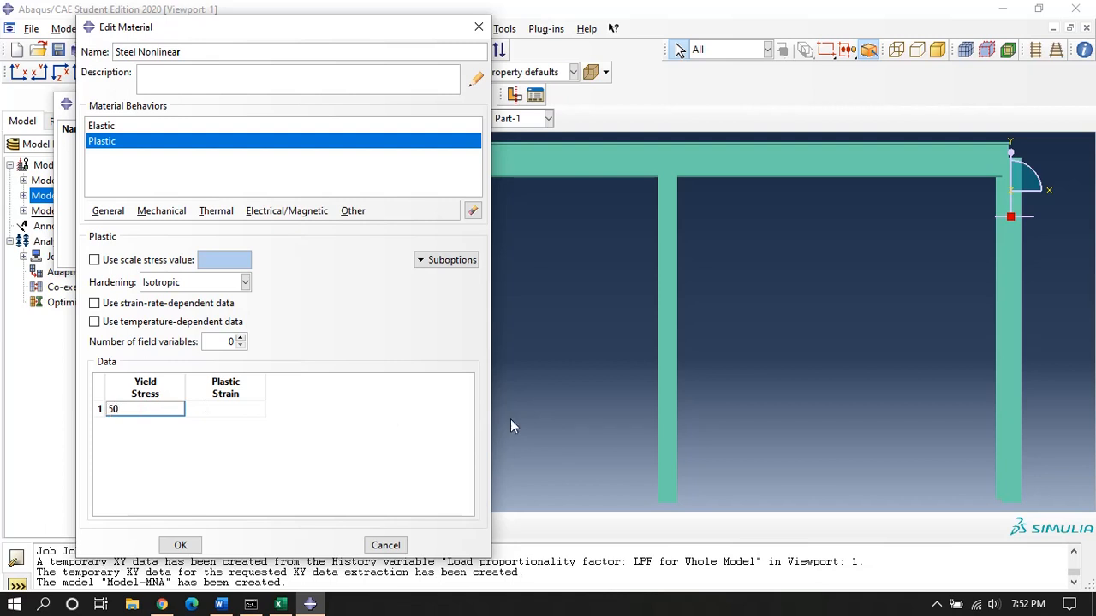
pyautogui.press('Tab')
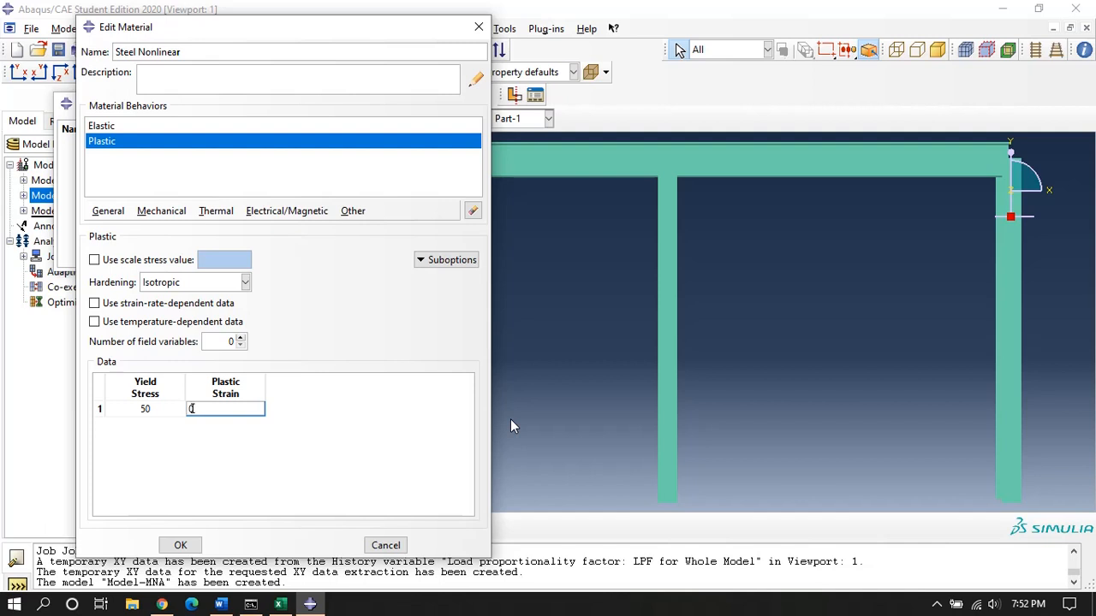
pyautogui.press('Tab')
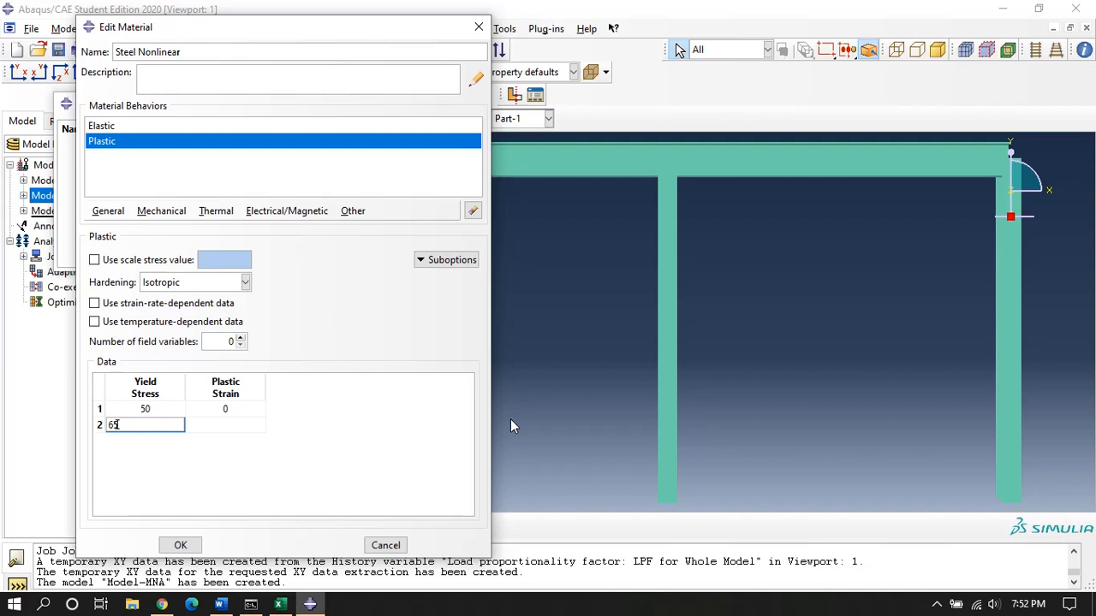
pyautogui.press('Tab')
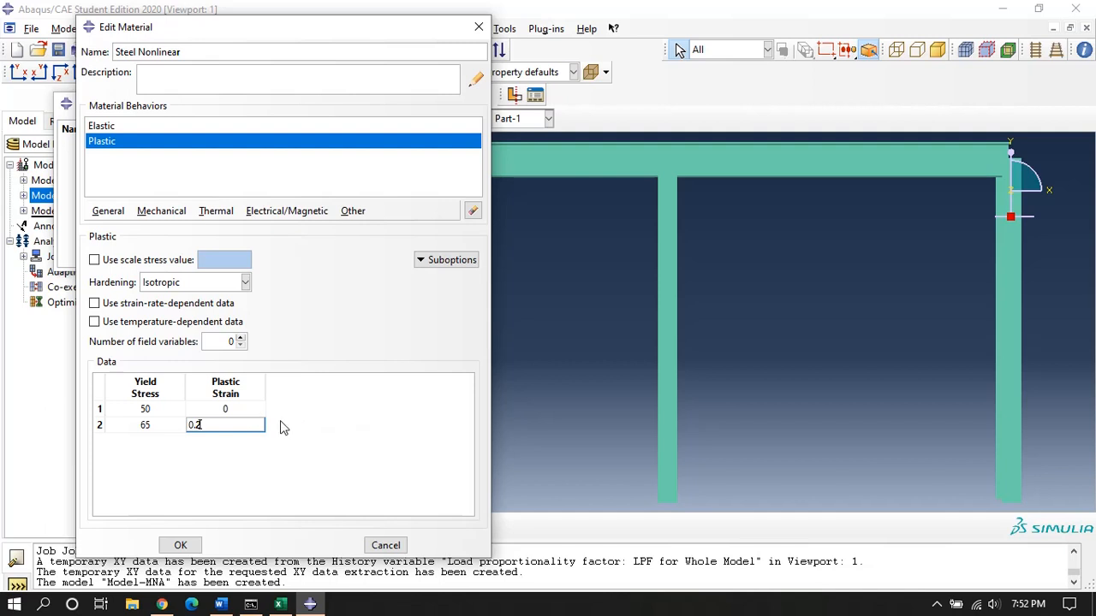
pyautogui.click(181, 546)
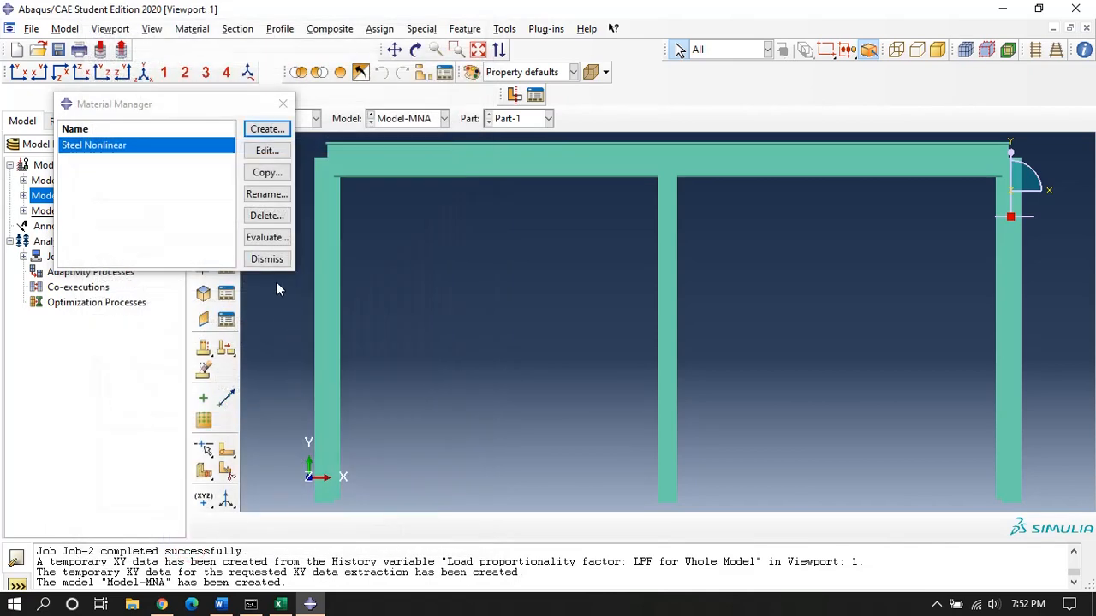
pyautogui.click(266, 258)
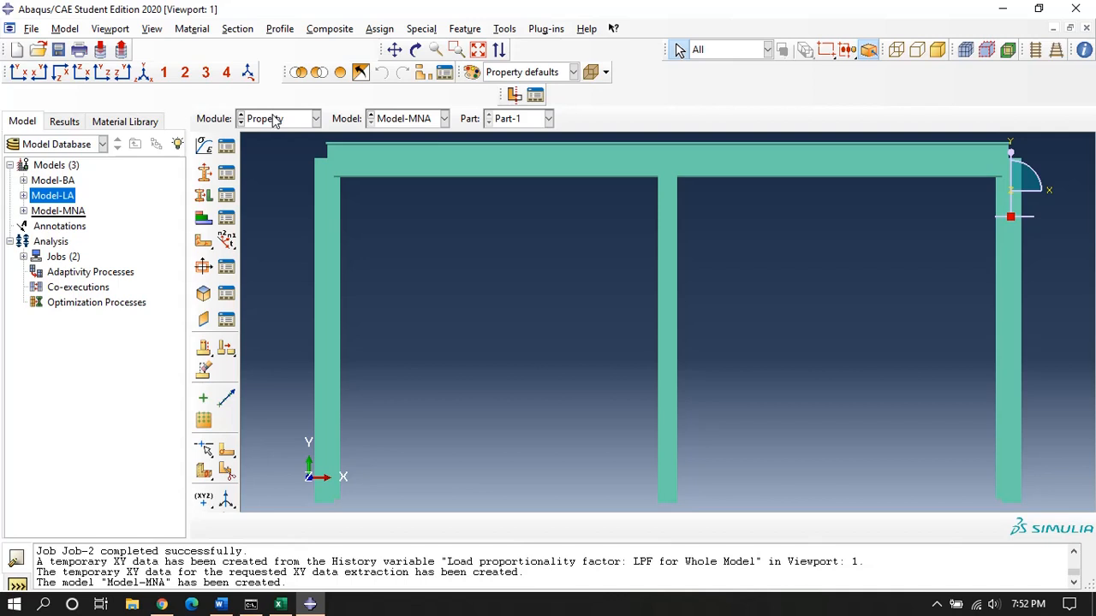
# Step: Create a full analysis job for Model-MNA with the default background run mode and immediate submission
pyautogui.click(274, 120)
pyautogui.click(276, 256)
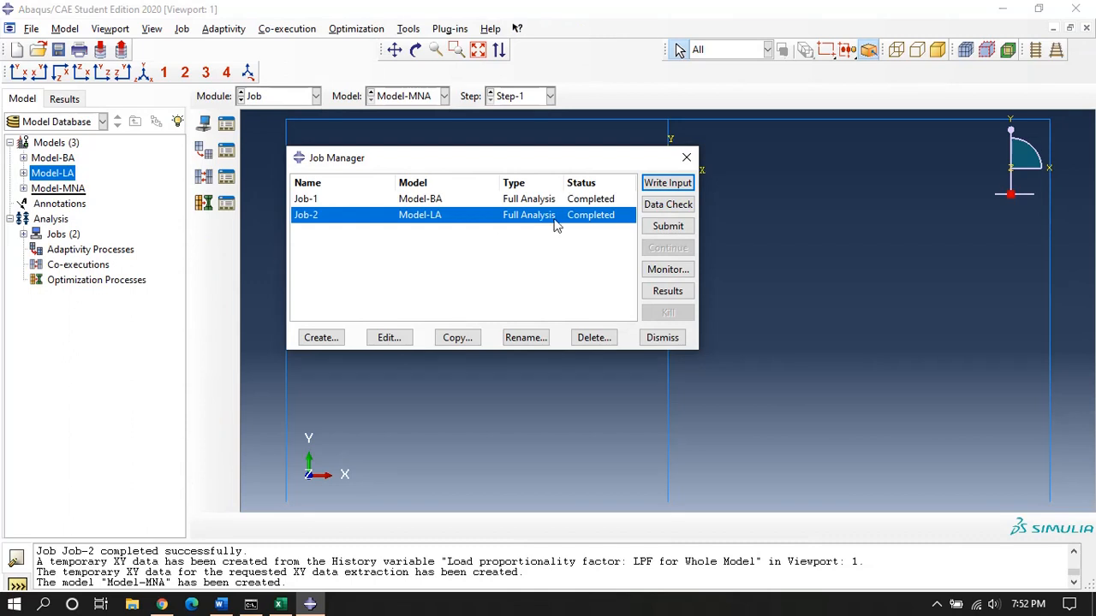
pyautogui.click(320, 337)
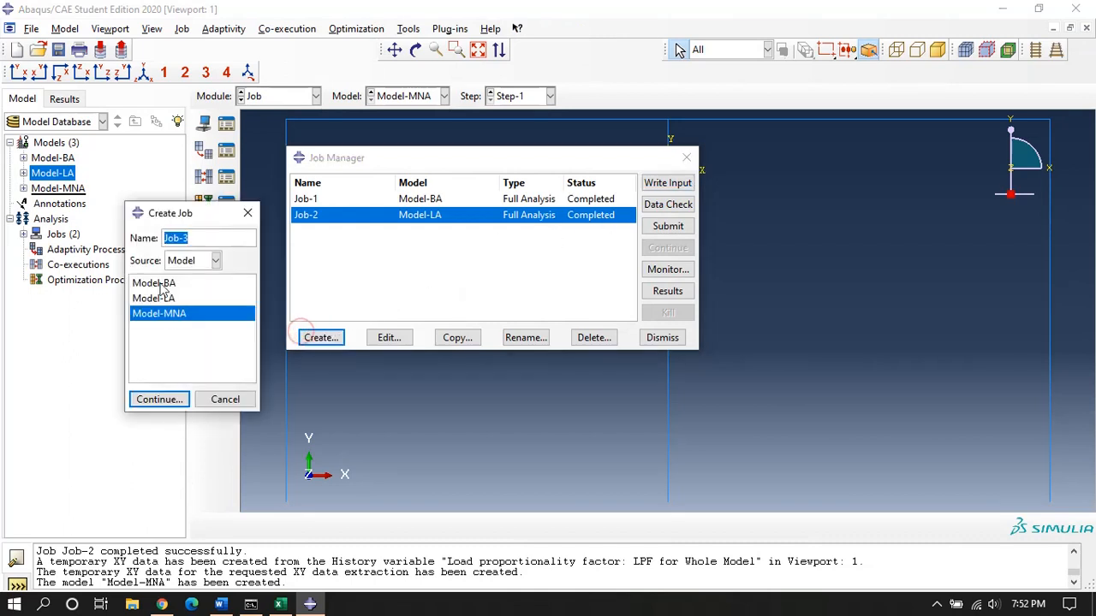
pyautogui.click(159, 399)
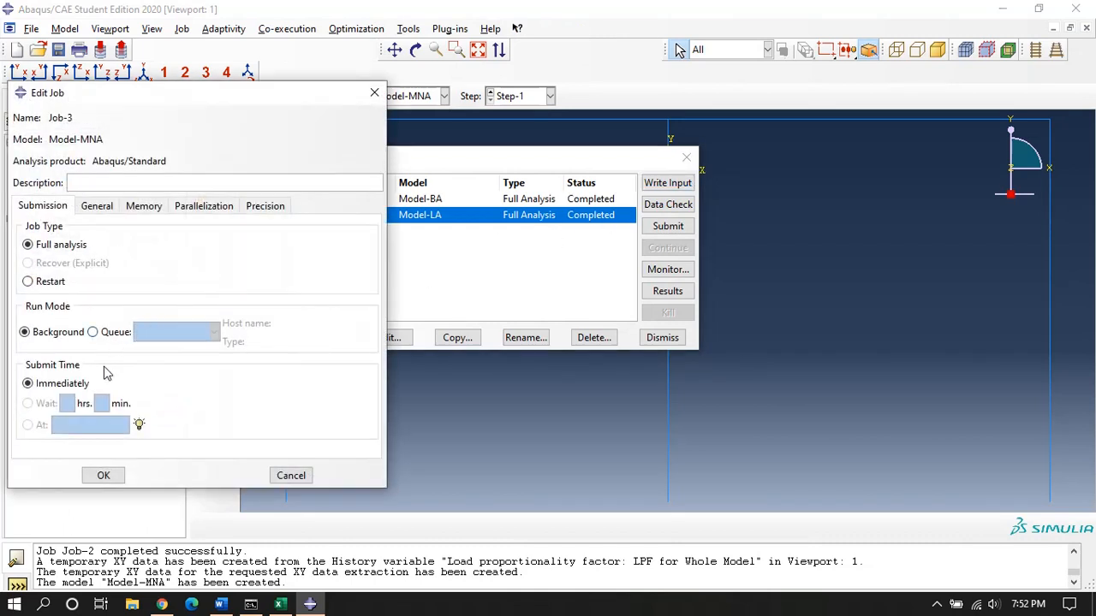
pyautogui.click(104, 476)
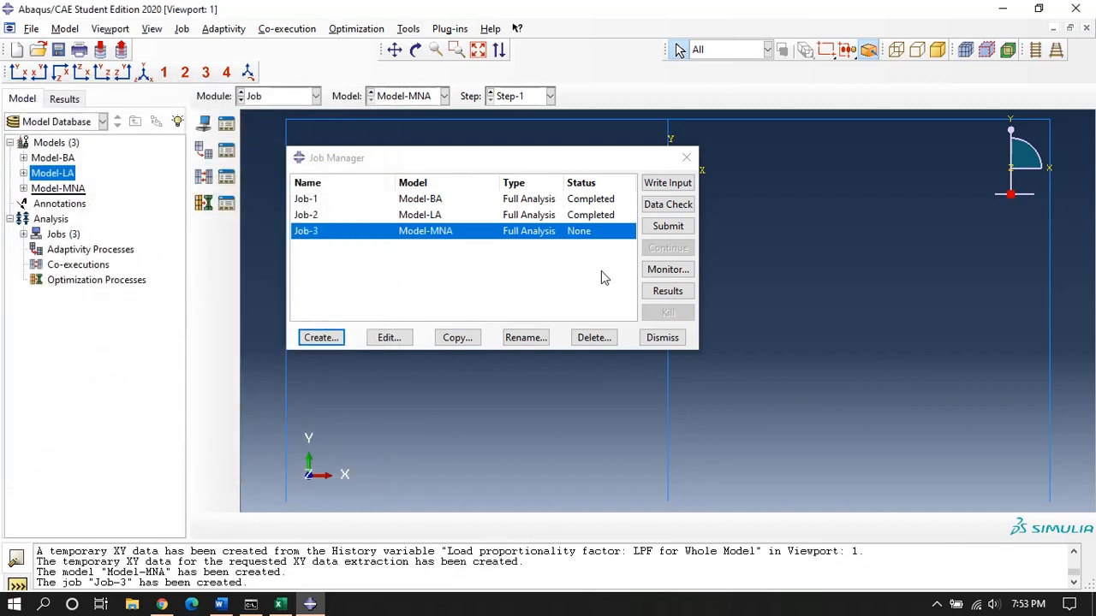
# Step: Submit the Model-MNA job, overwriting its existing job files, and review the errors in its monitor
pyautogui.click(666, 227)
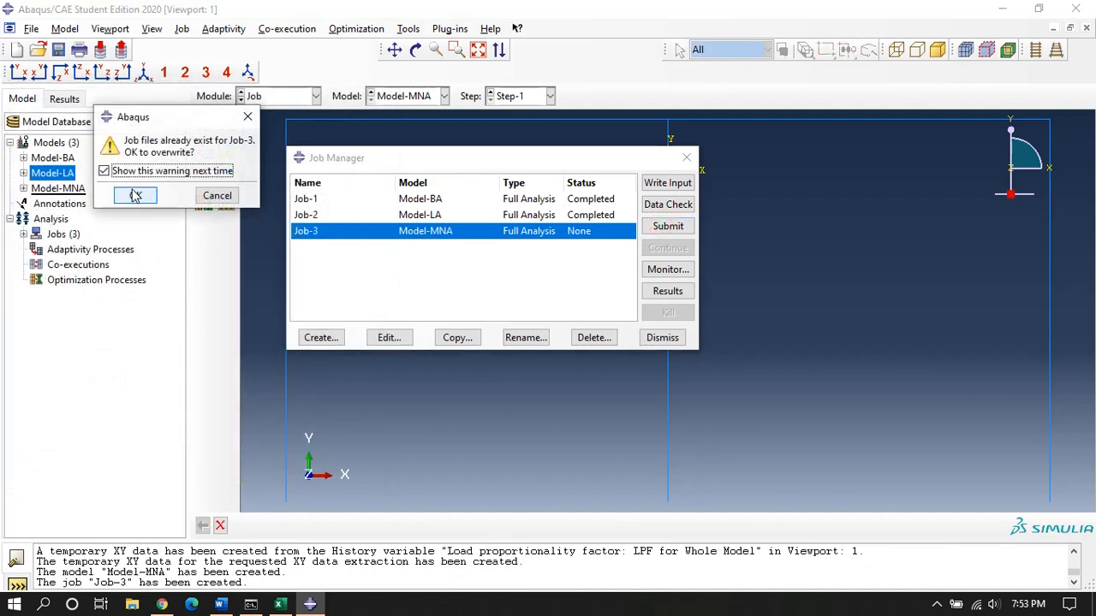
pyautogui.click(132, 192)
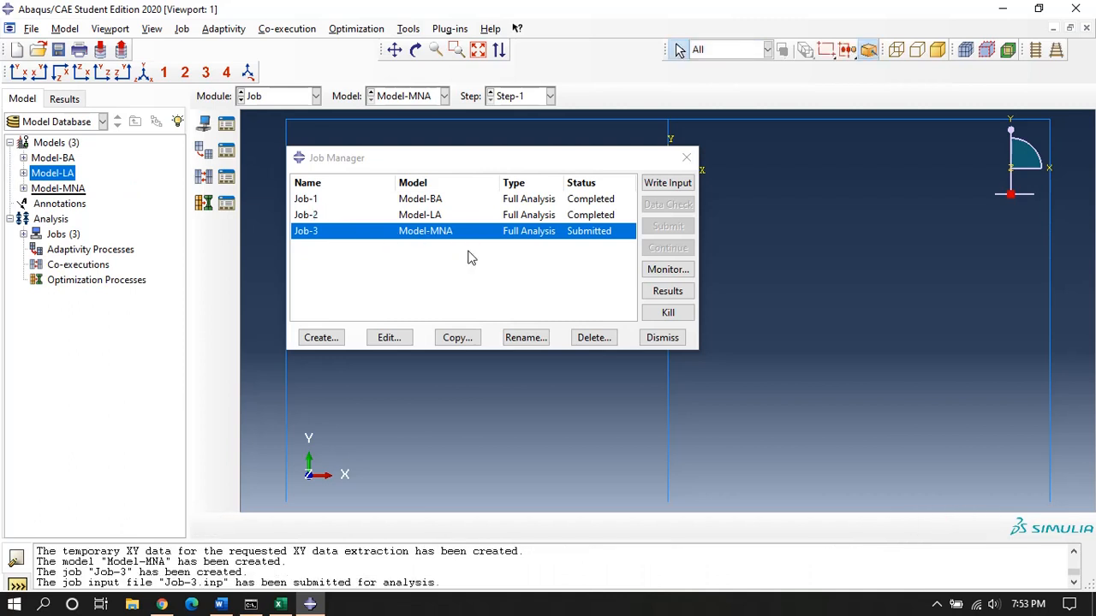
pyautogui.click(661, 269)
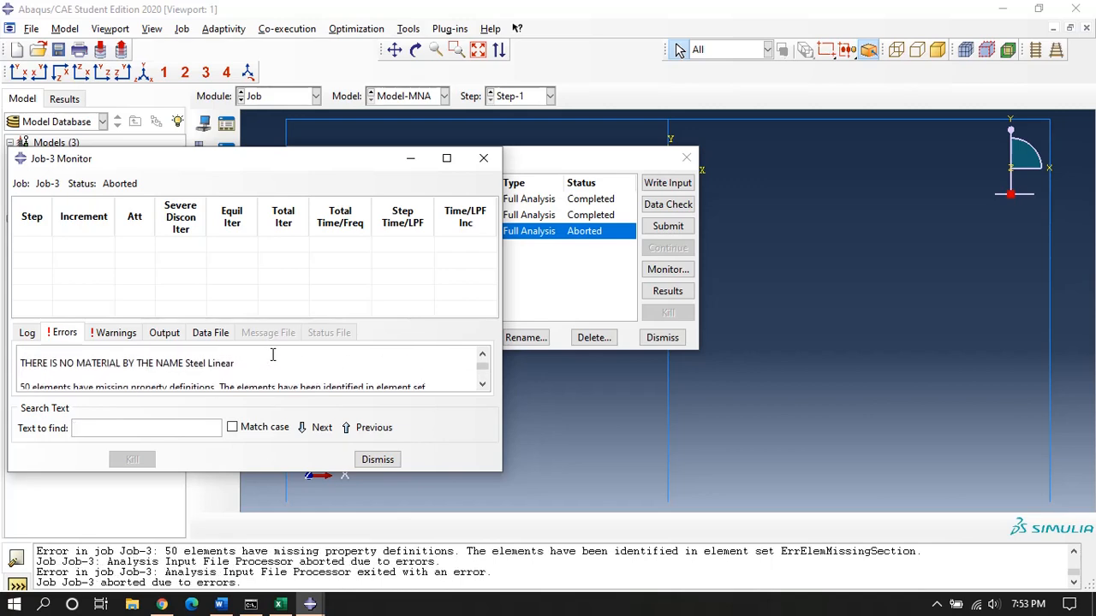
pyautogui.click(378, 459)
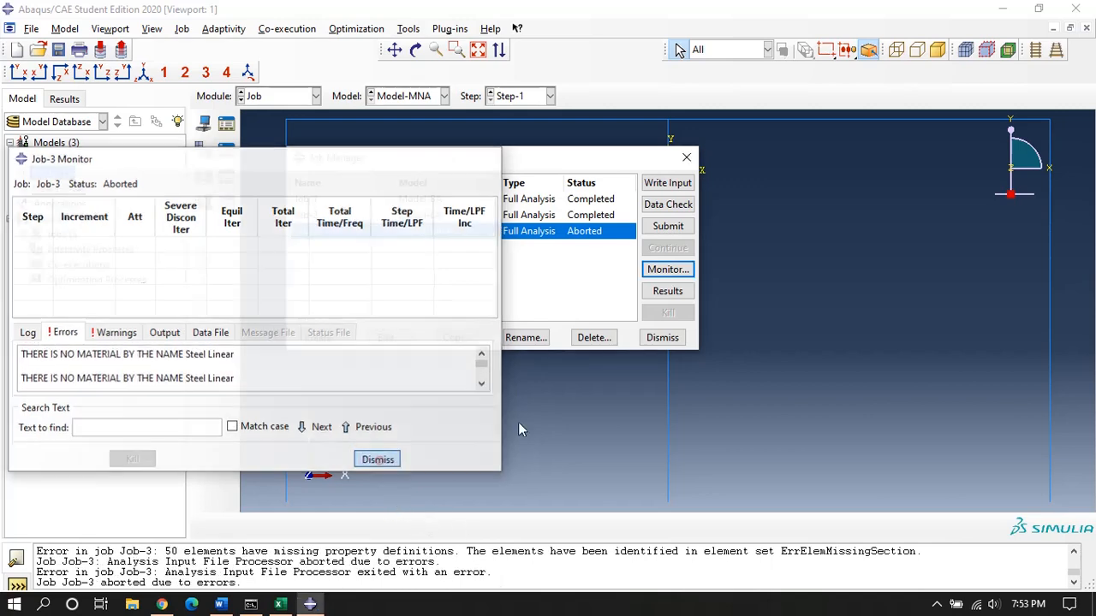
pyautogui.click(661, 338)
# Step: Set the material of beam section Section-1 to Steel Nonlinear in Model-MNA
pyautogui.click(294, 98)
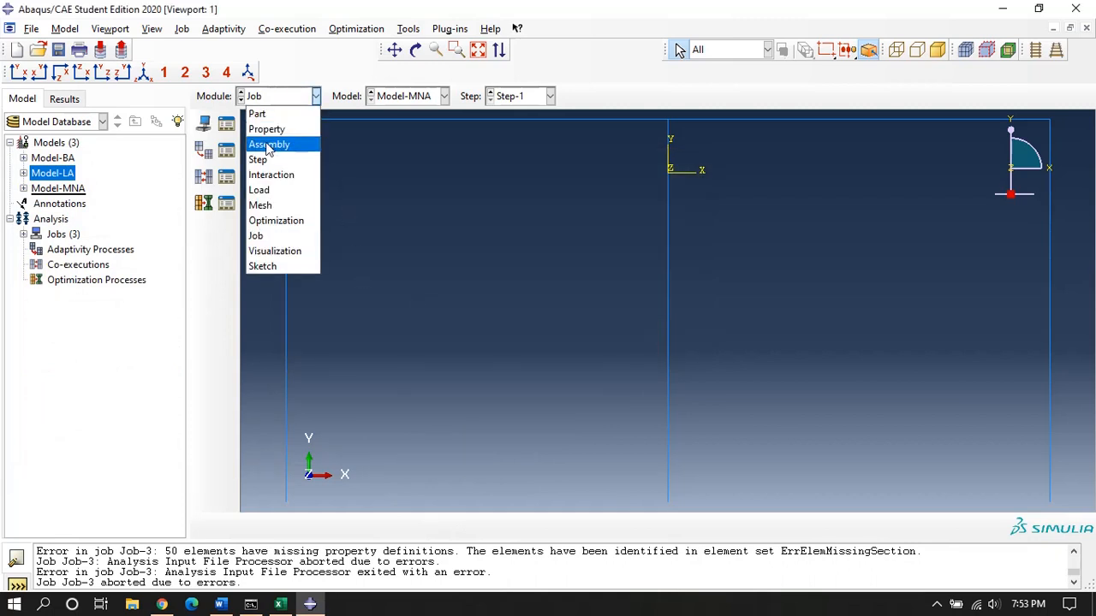
pyautogui.click(268, 129)
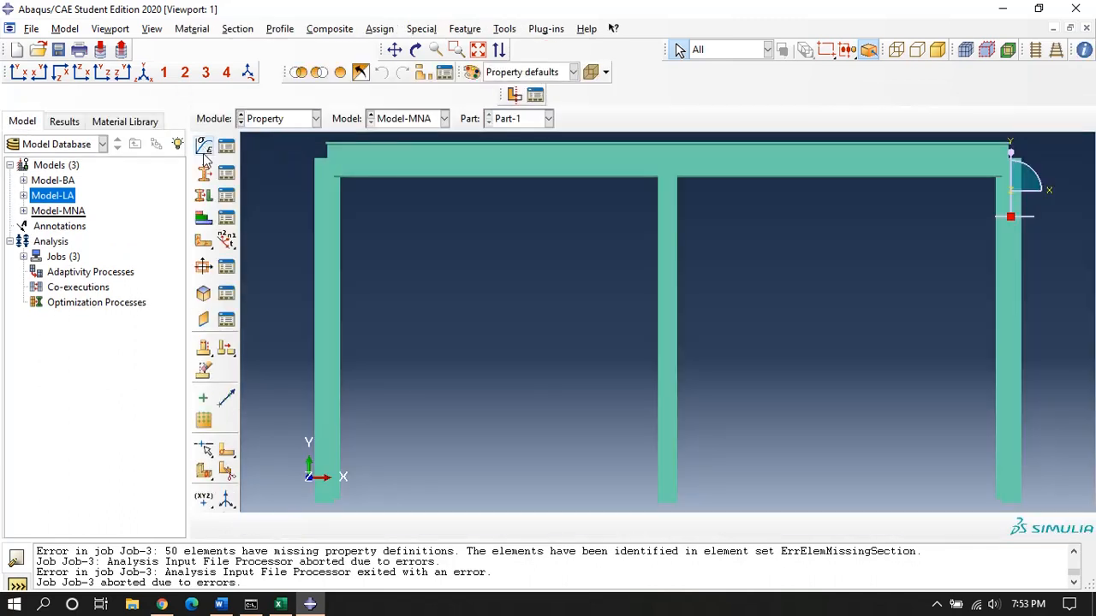
pyautogui.click(226, 174)
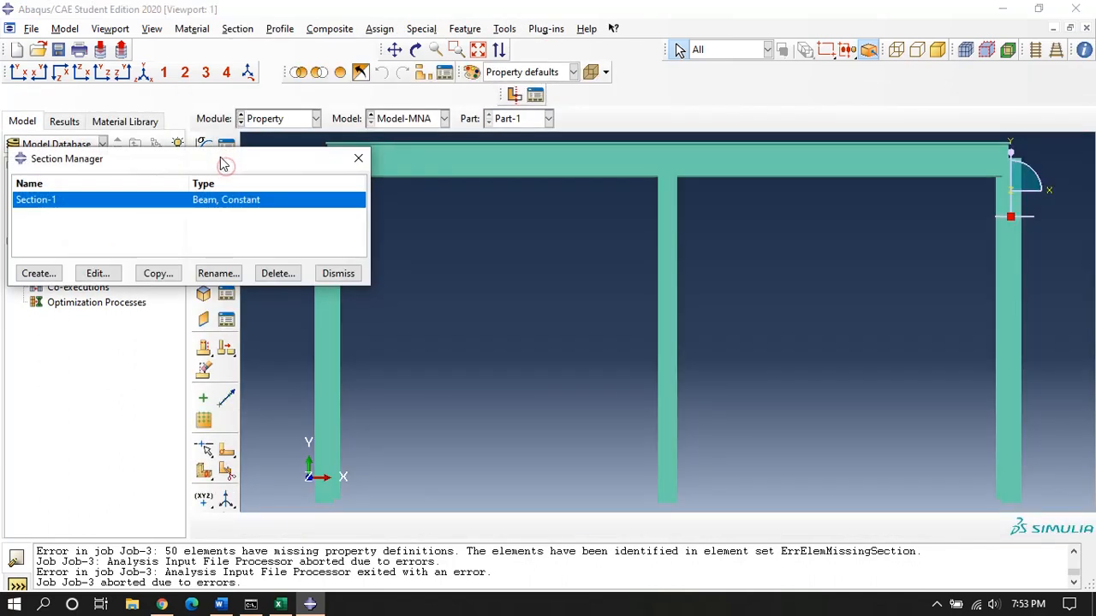
pyautogui.click(97, 273)
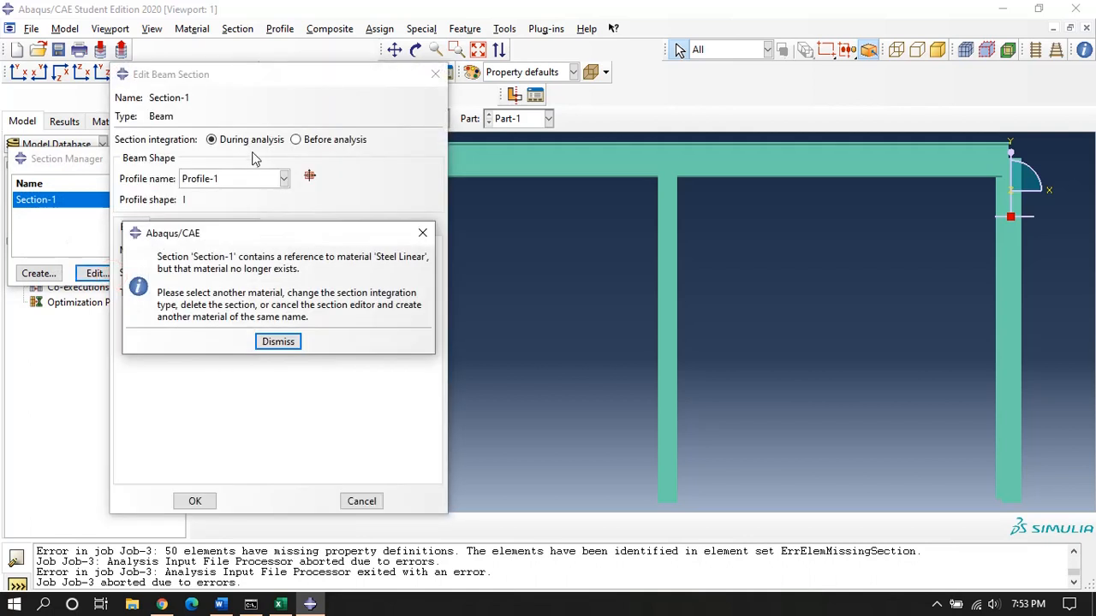
pyautogui.click(423, 233)
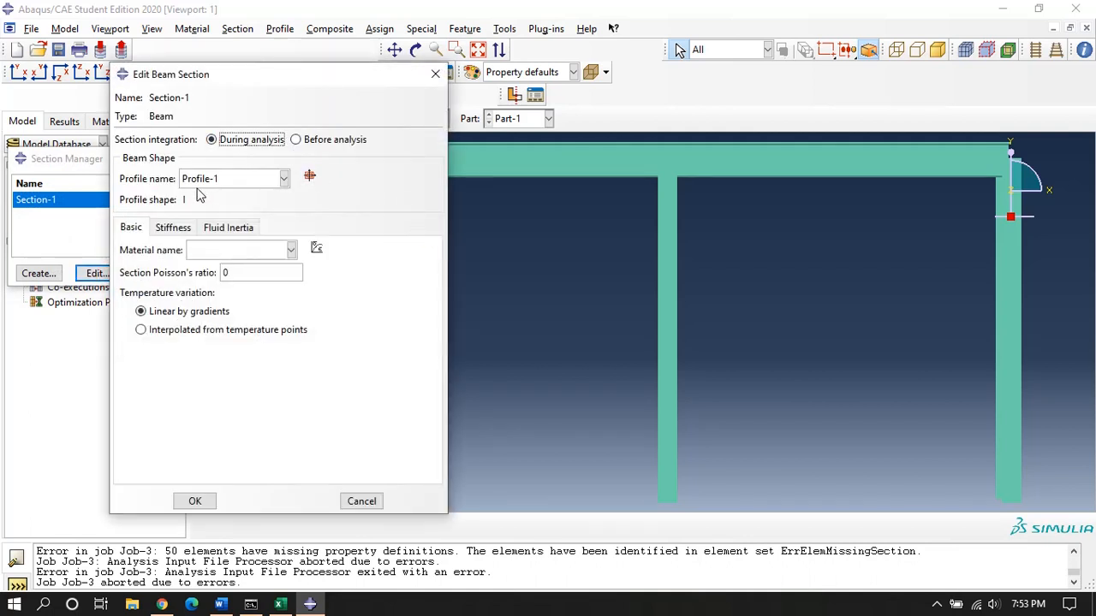
pyautogui.click(229, 249)
pyautogui.click(233, 269)
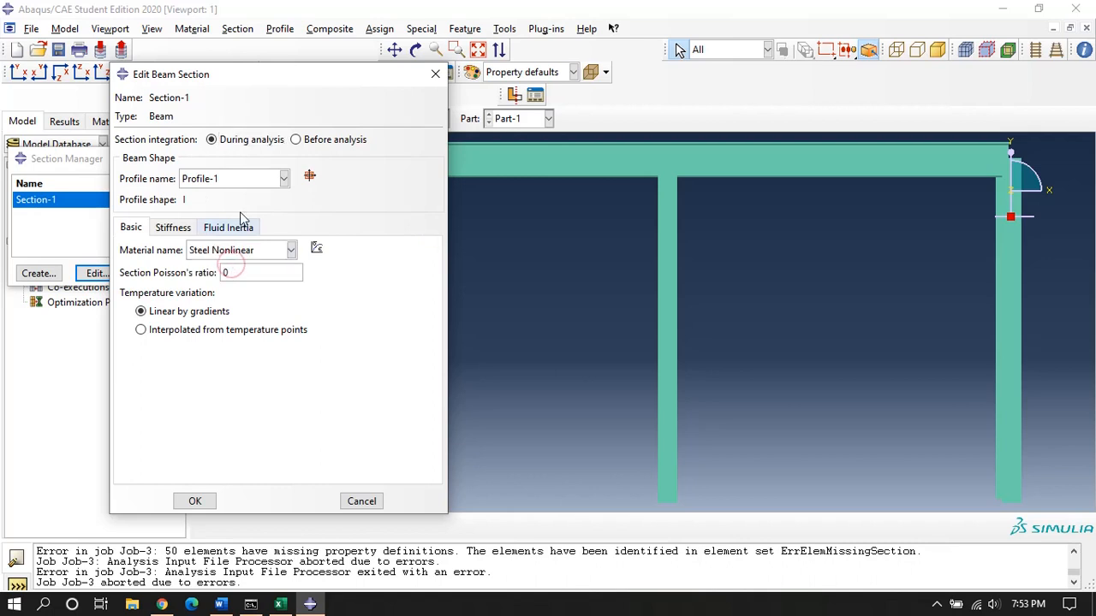
pyautogui.click(196, 500)
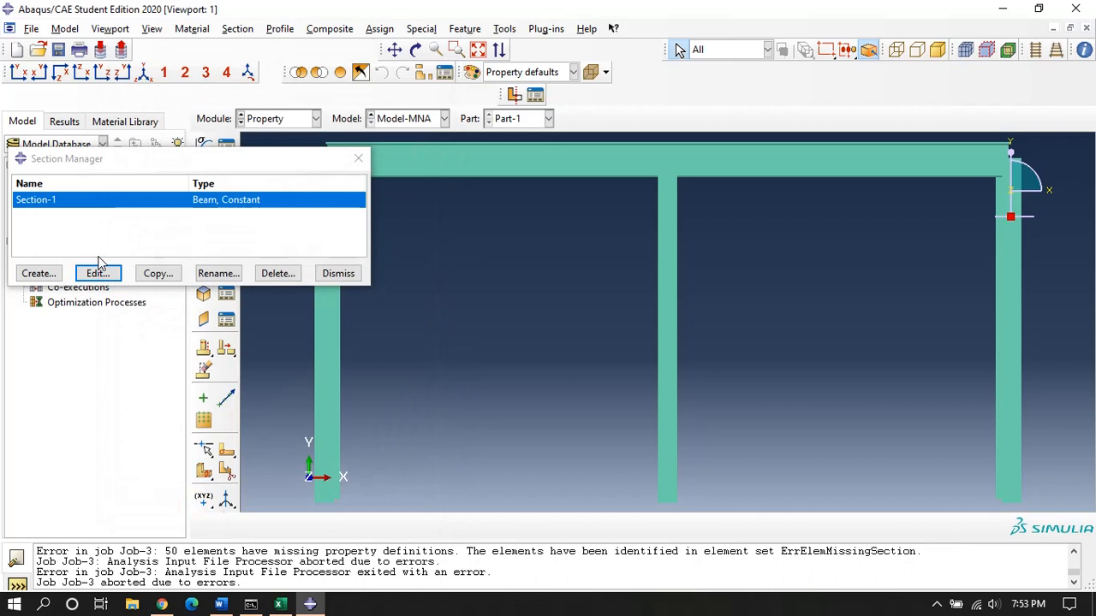
pyautogui.click(343, 273)
# Step: Check that the section assignment on Set-1 uses Section-1 with the Steel Nonlinear material
pyautogui.click(227, 197)
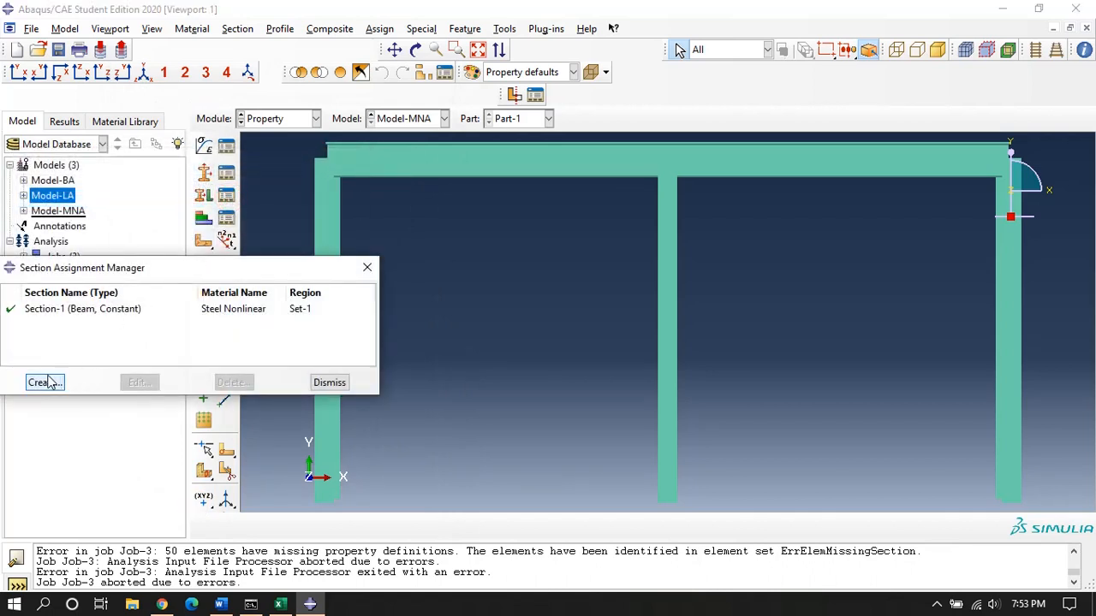
pyautogui.click(137, 314)
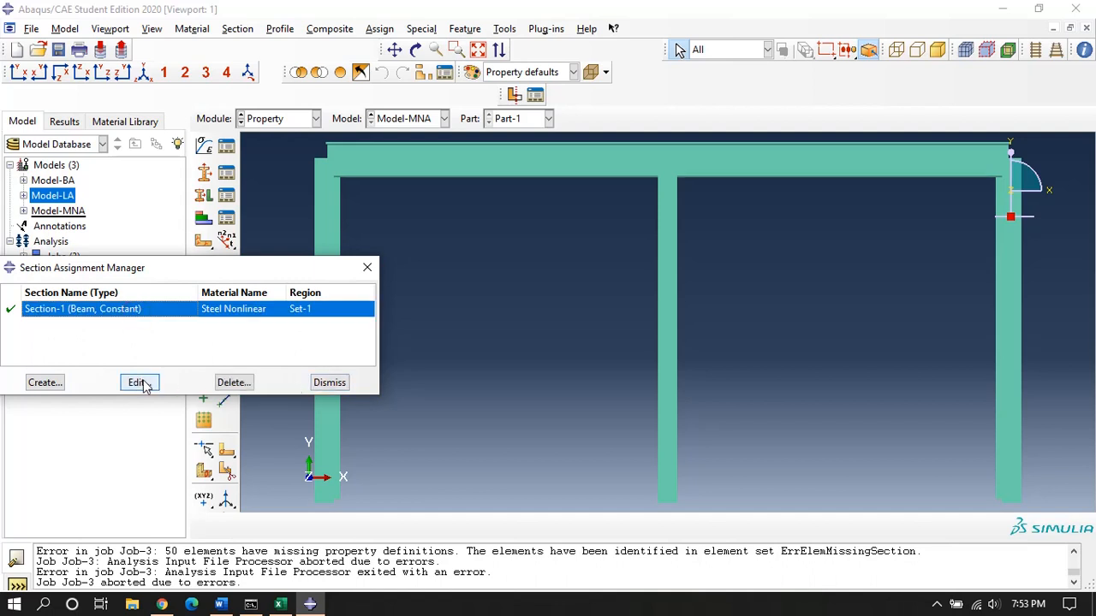
pyautogui.click(139, 383)
pyautogui.click(278, 224)
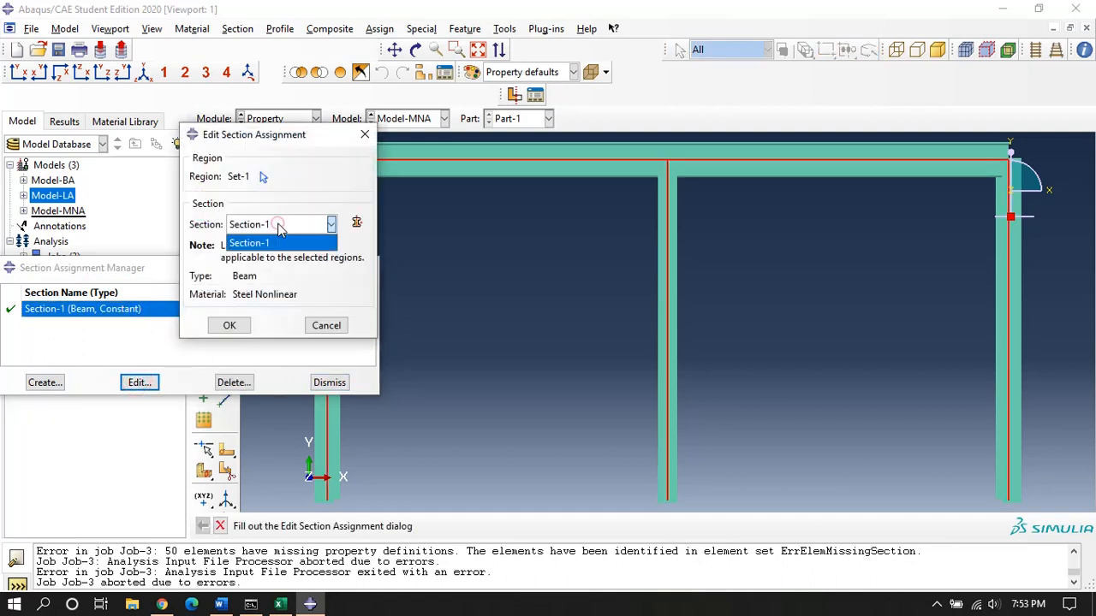
pyautogui.click(277, 224)
pyautogui.click(229, 325)
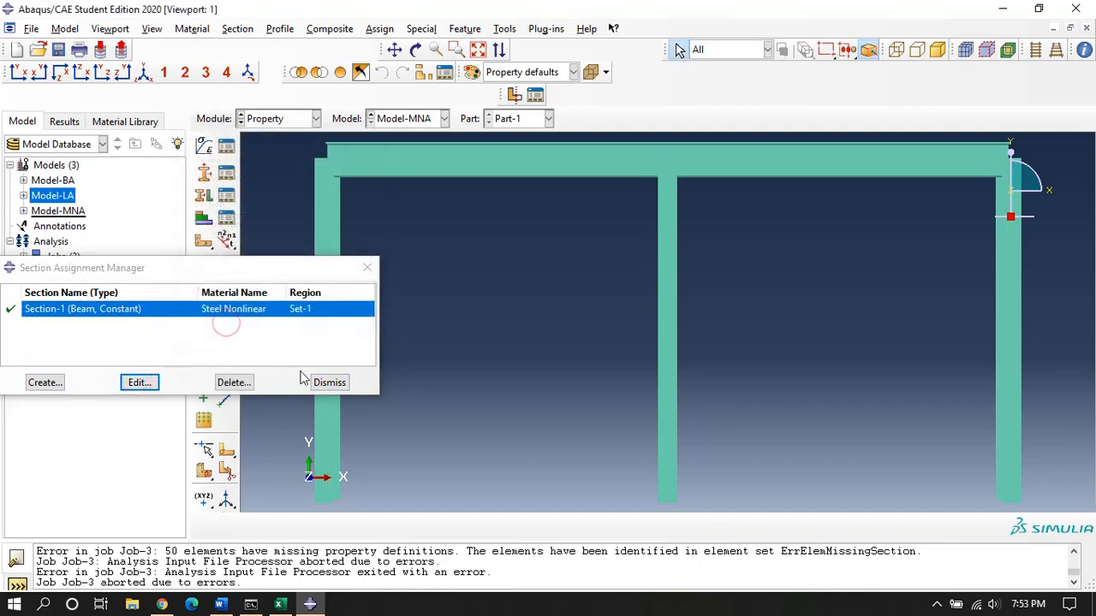
pyautogui.click(327, 382)
# Step: Resubmit Job-3 for Model-MNA, overwriting its existing job files, and monitor its increments
pyautogui.click(286, 120)
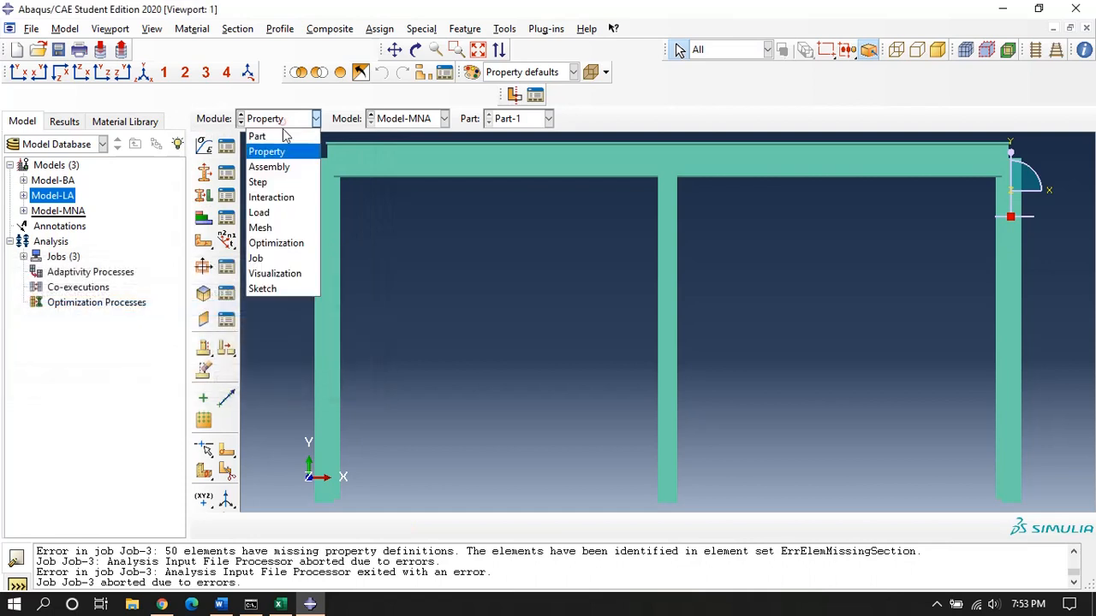
pyautogui.click(271, 256)
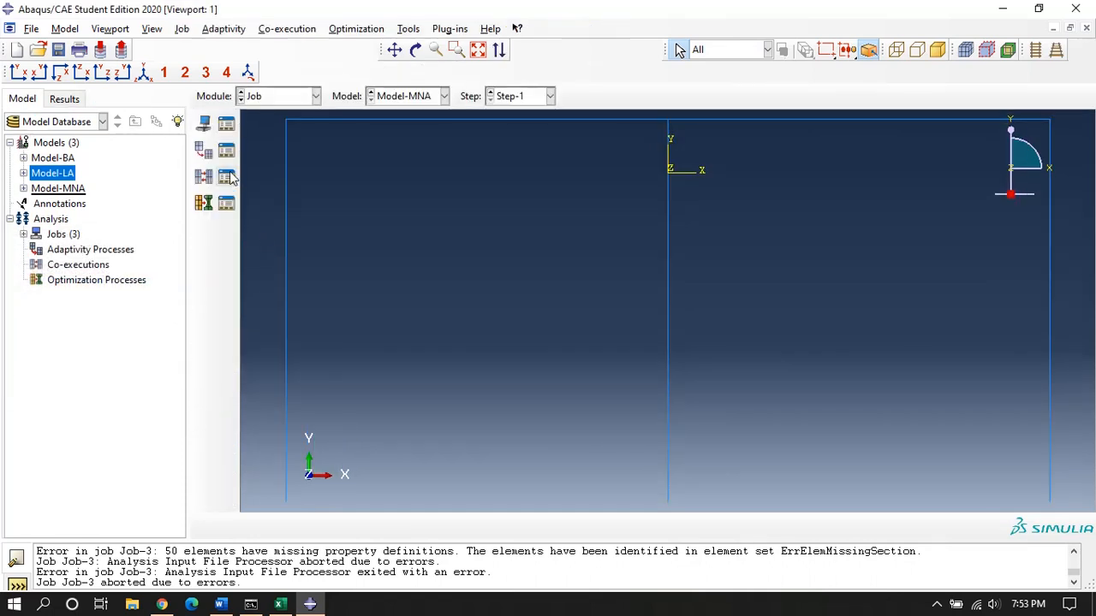
pyautogui.click(226, 123)
pyautogui.click(656, 228)
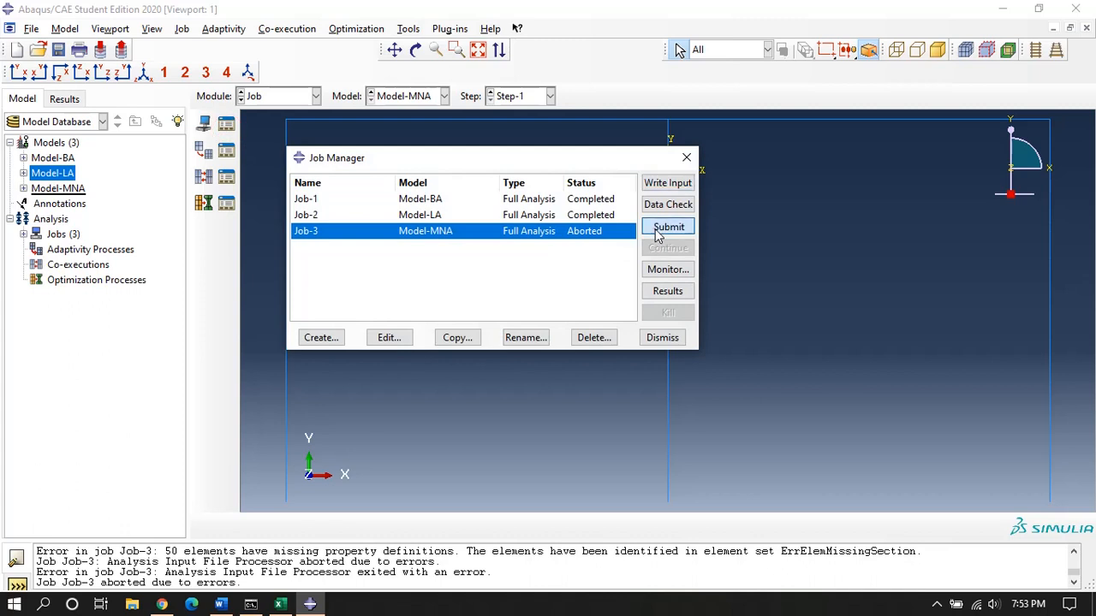
pyautogui.click(142, 196)
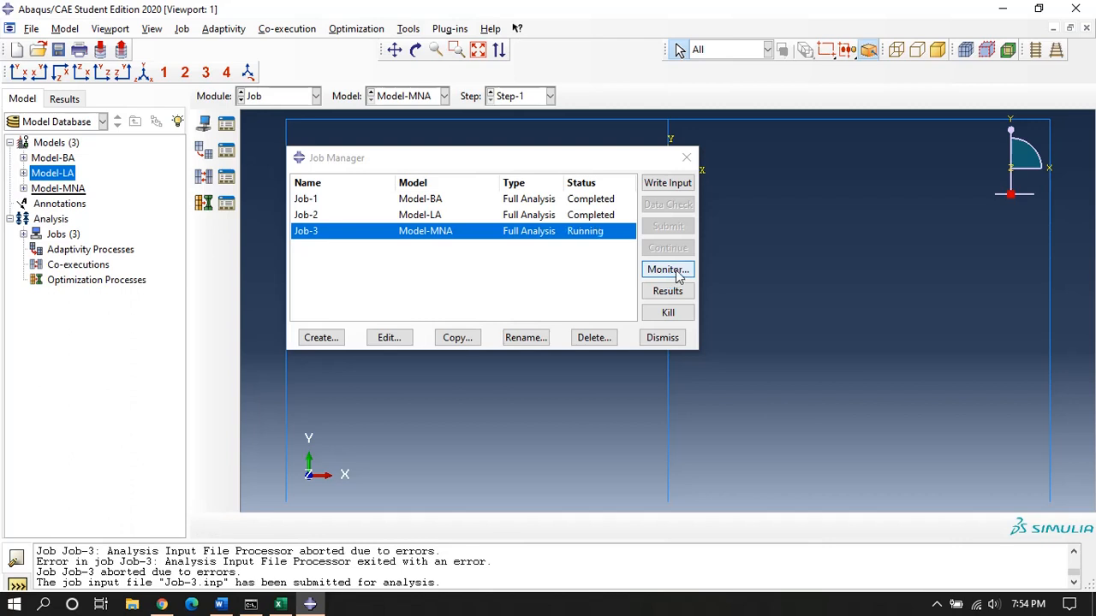
pyautogui.click(676, 270)
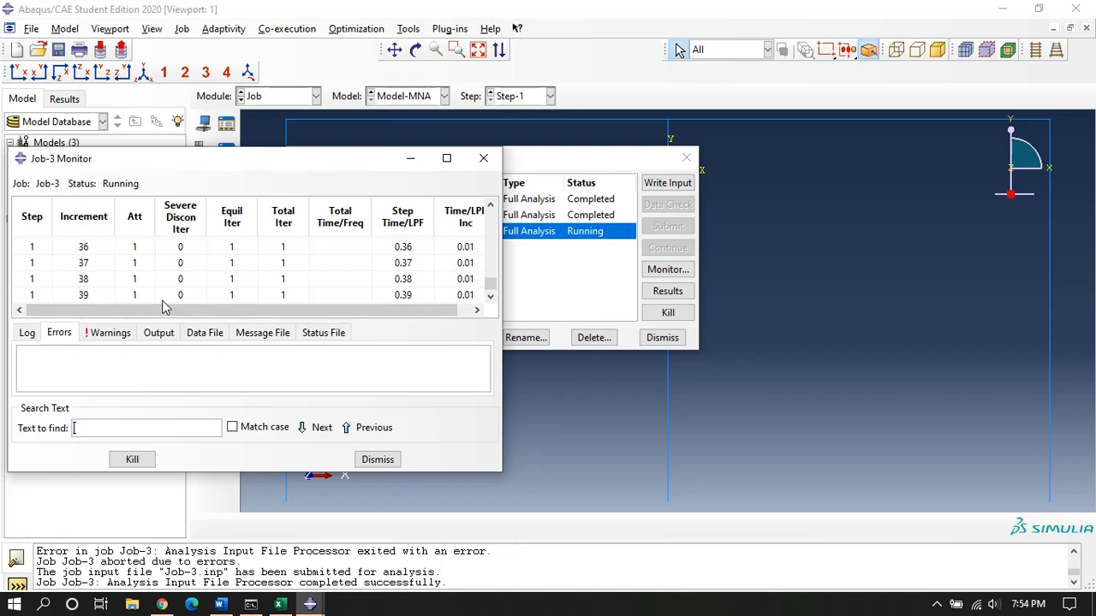
pyautogui.click(483, 158)
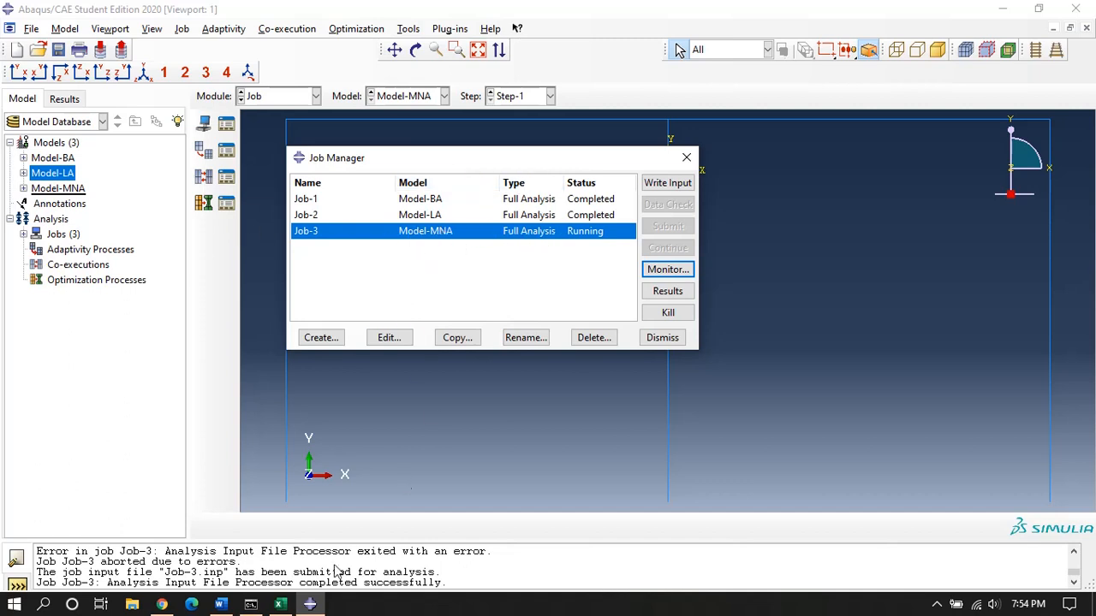
# Step: Switch to the Excel workbook and review the LPF vs Displacement chart and the LPF and DMNA columns
pyautogui.click(280, 605)
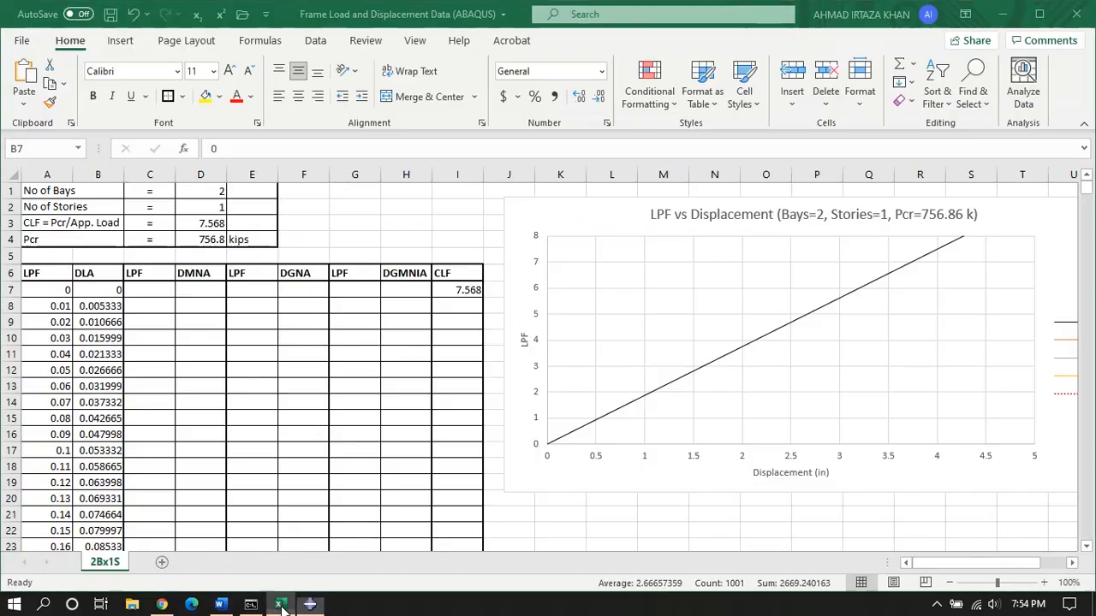
pyautogui.hotkey('ctrl', 'v')
pyautogui.click(166, 337)
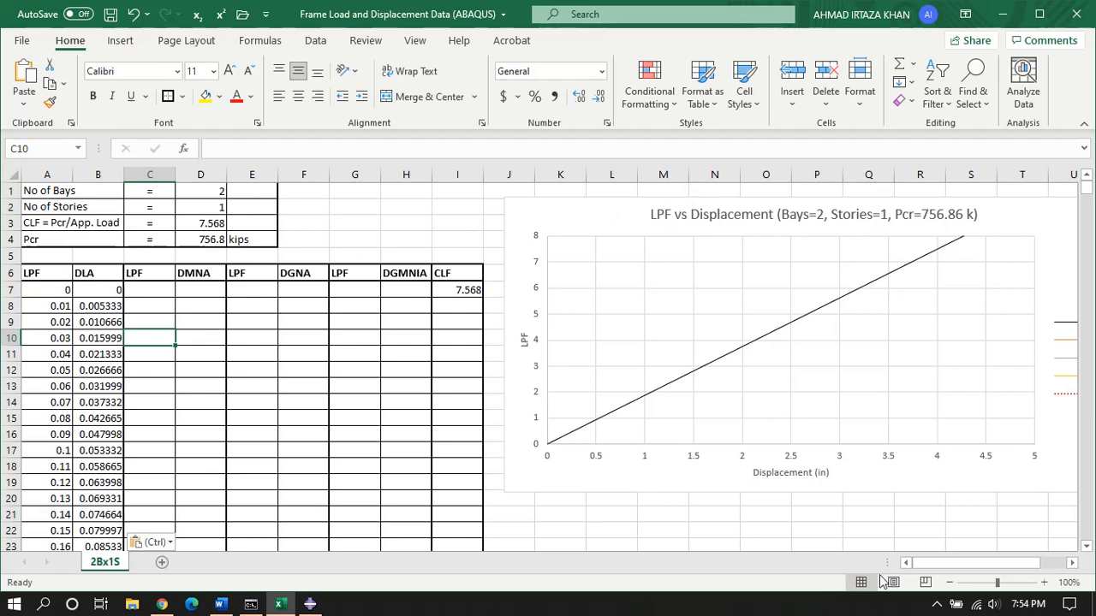
pyautogui.hscroll(2, 890, 556)
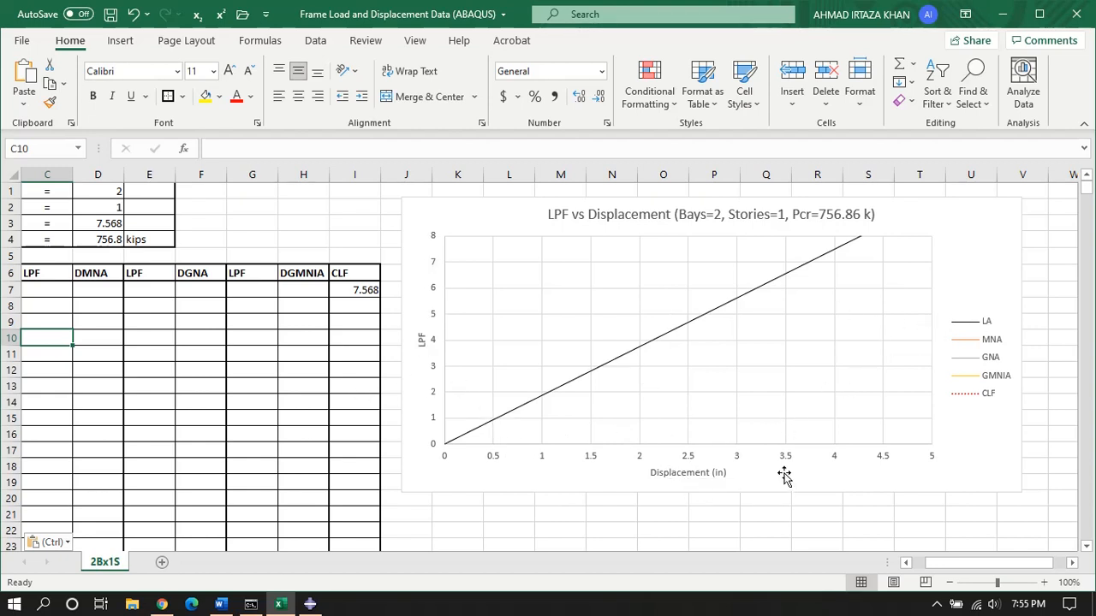
pyautogui.moveTo(963, 562); pyautogui.dragTo(957, 562)
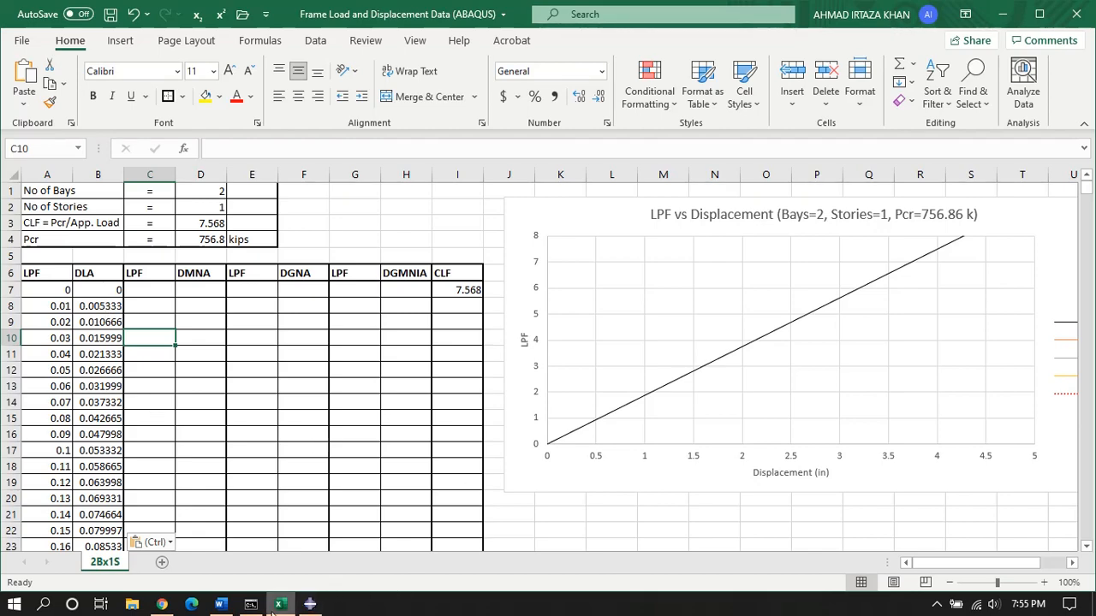
# Step: Return to Abaqus/CAE, open the results of Job-3 and display Mises stress contours on the deformed frame
pyautogui.click(308, 605)
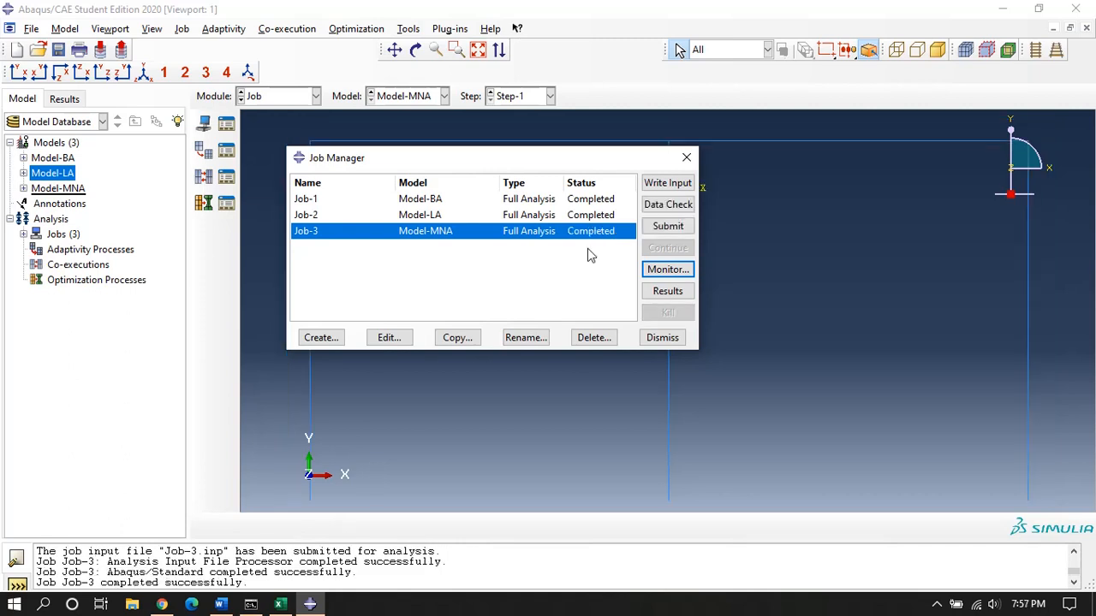
pyautogui.click(667, 291)
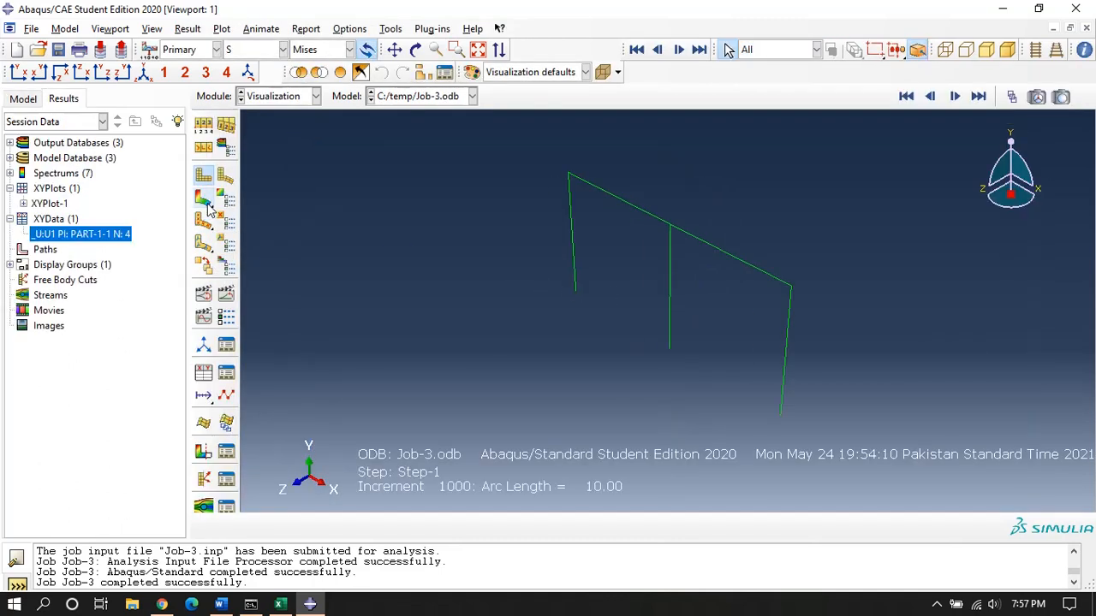
pyautogui.click(206, 202)
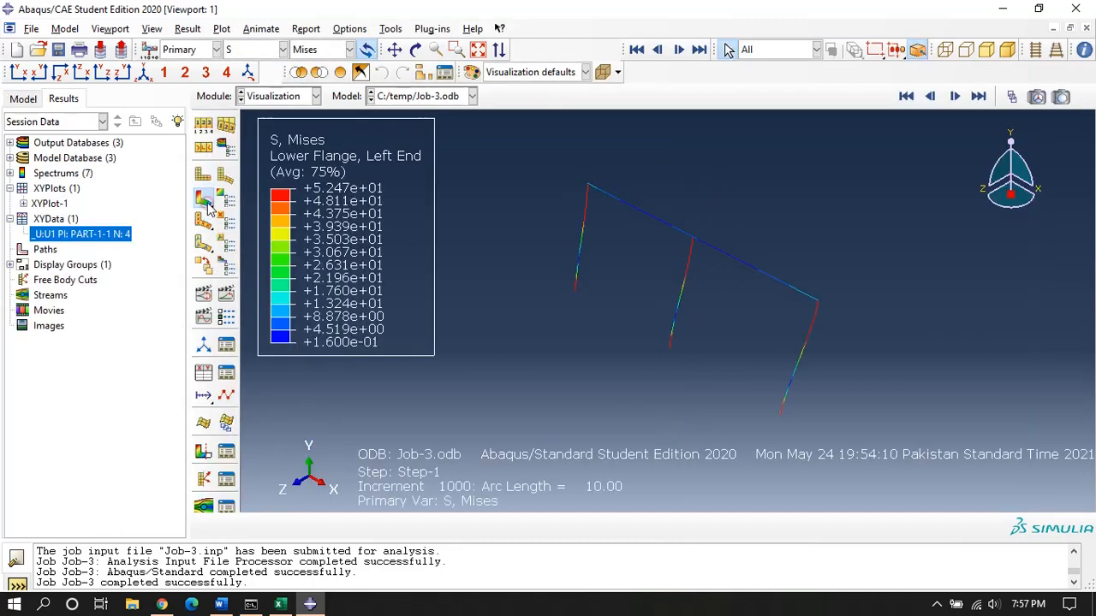
# Step: Create XY data from ODB history output and plot the load proportionality factor (LPF) for the whole model
pyautogui.click(203, 373)
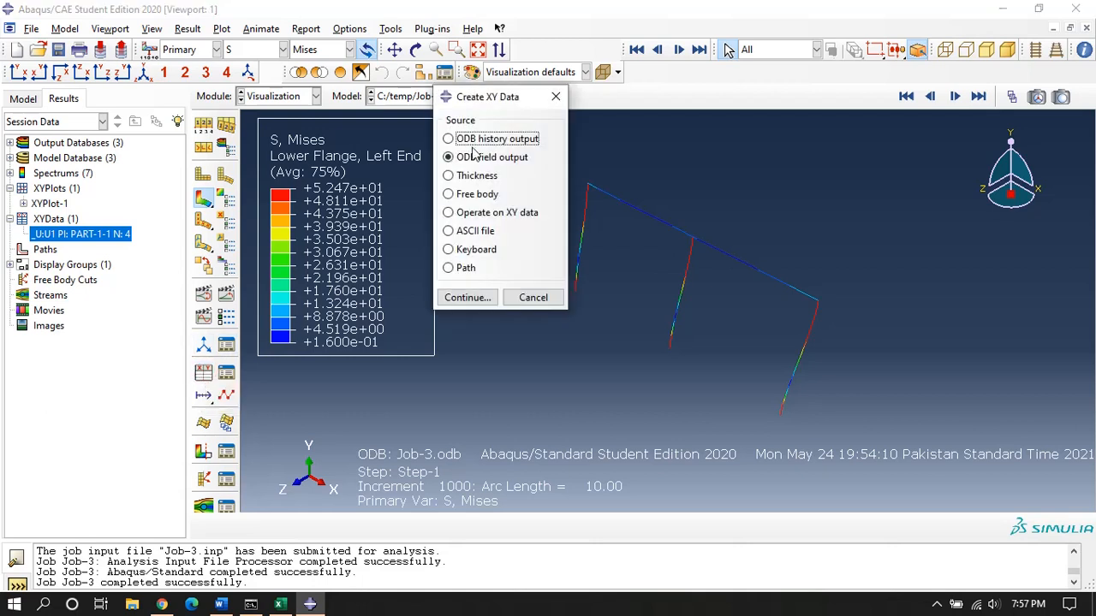
pyautogui.click(477, 140)
pyautogui.click(467, 297)
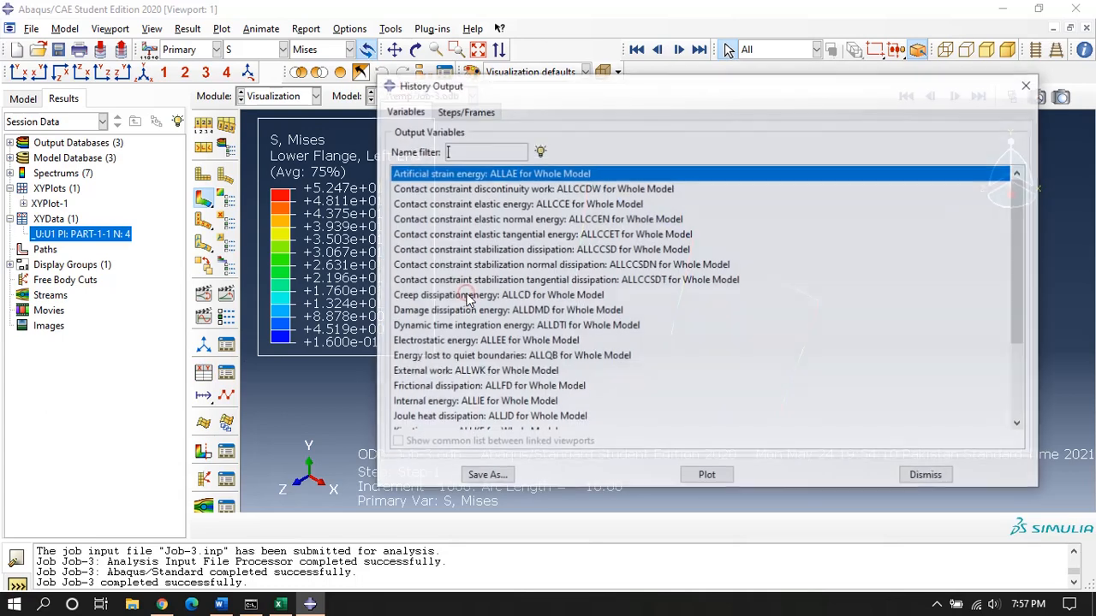
pyautogui.scroll(-3, 491, 180)
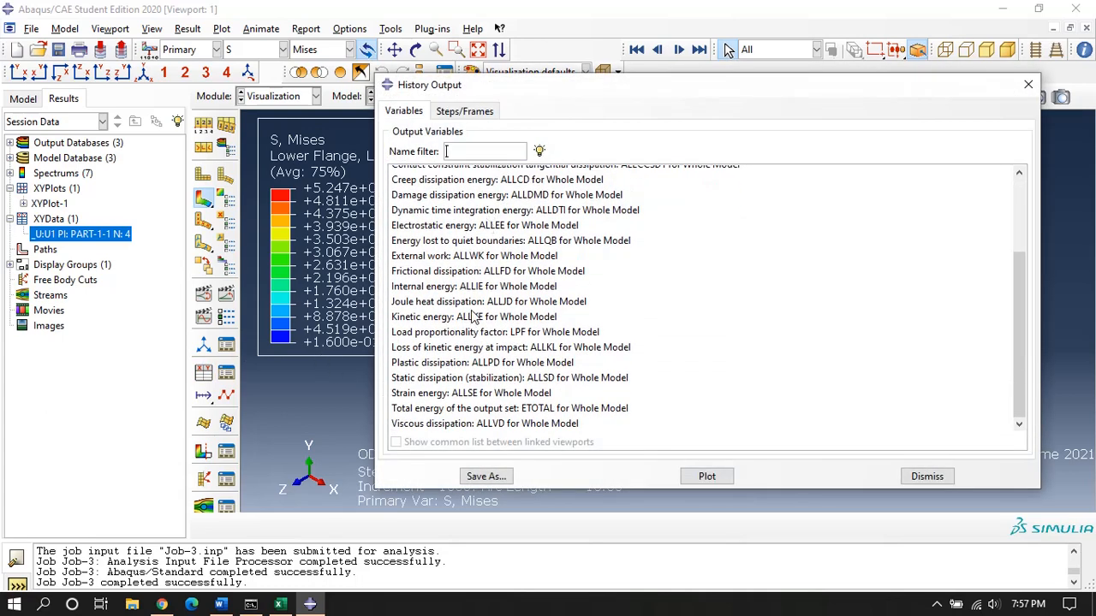
pyautogui.click(449, 332)
pyautogui.click(706, 476)
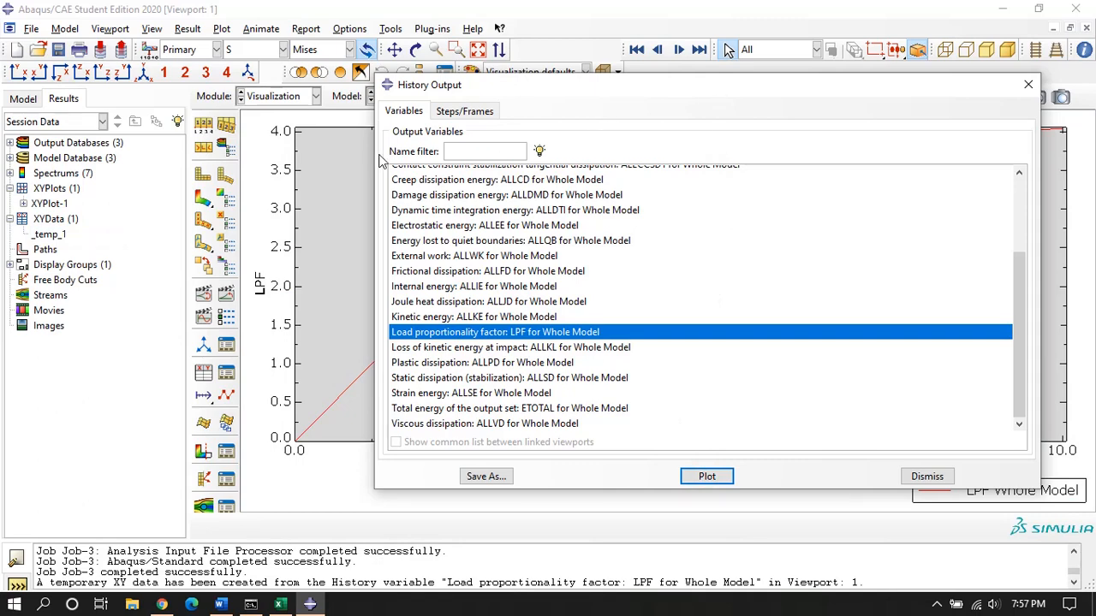
pyautogui.moveTo(622, 93); pyautogui.dragTo(619, 121)
# Step: Copy the Y values of the _temp_1 LPF data and paste them into the Excel workbook's second LPF column from cell C7
pyautogui.click(49, 234)
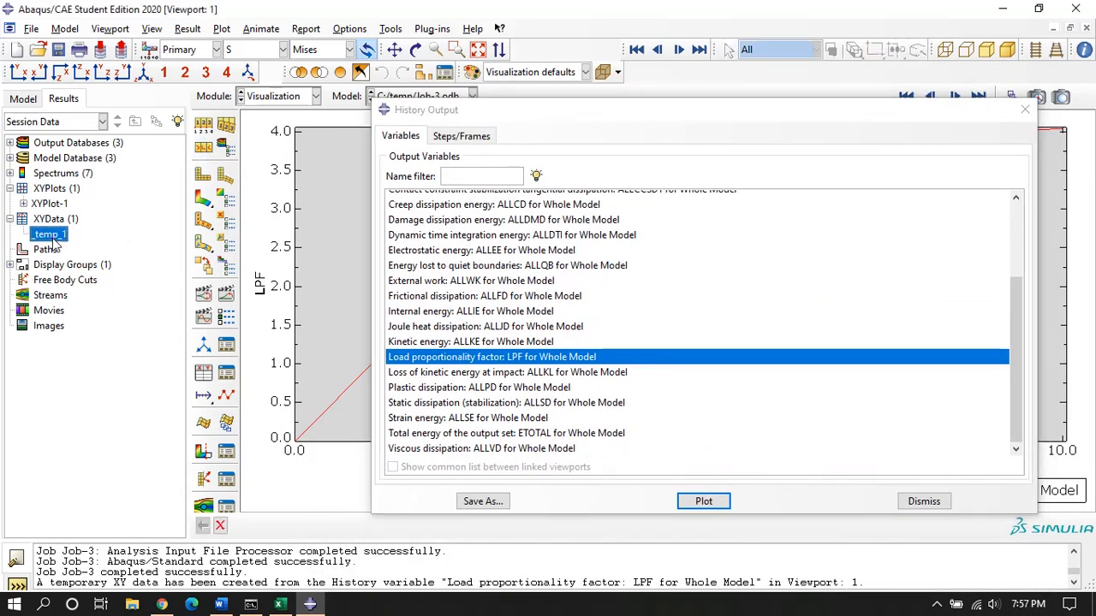
pyautogui.rightClick(50, 234)
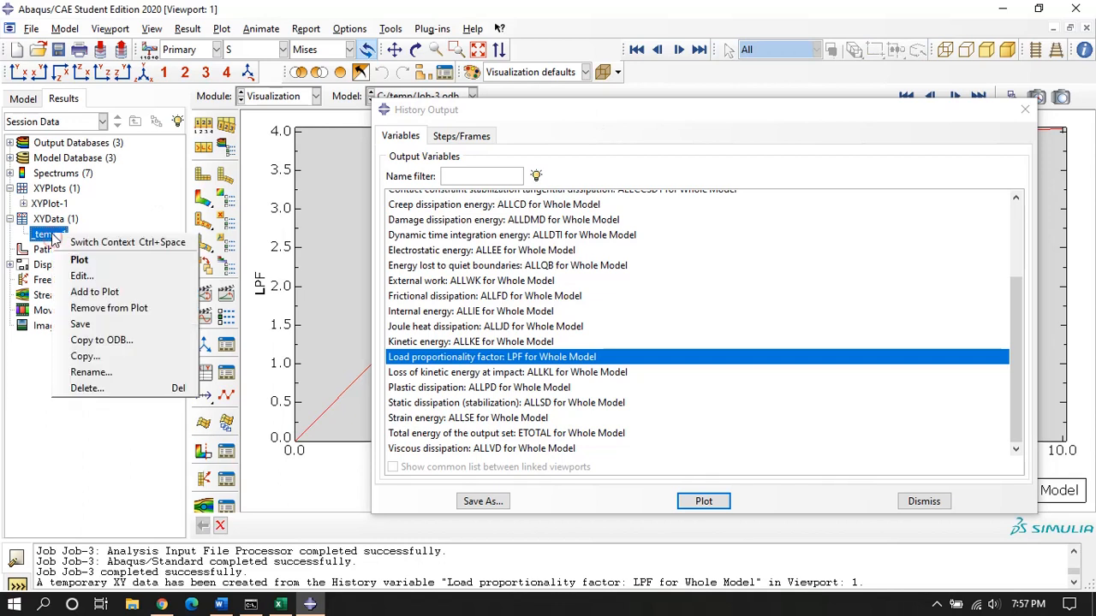
pyautogui.click(81, 276)
pyautogui.click(198, 248)
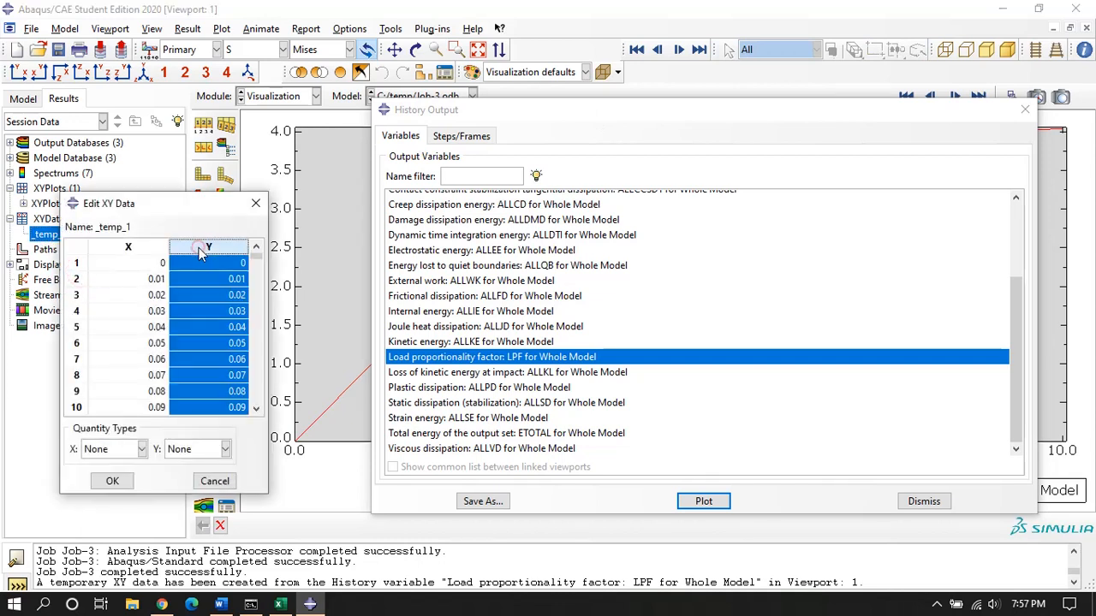
pyautogui.click(280, 605)
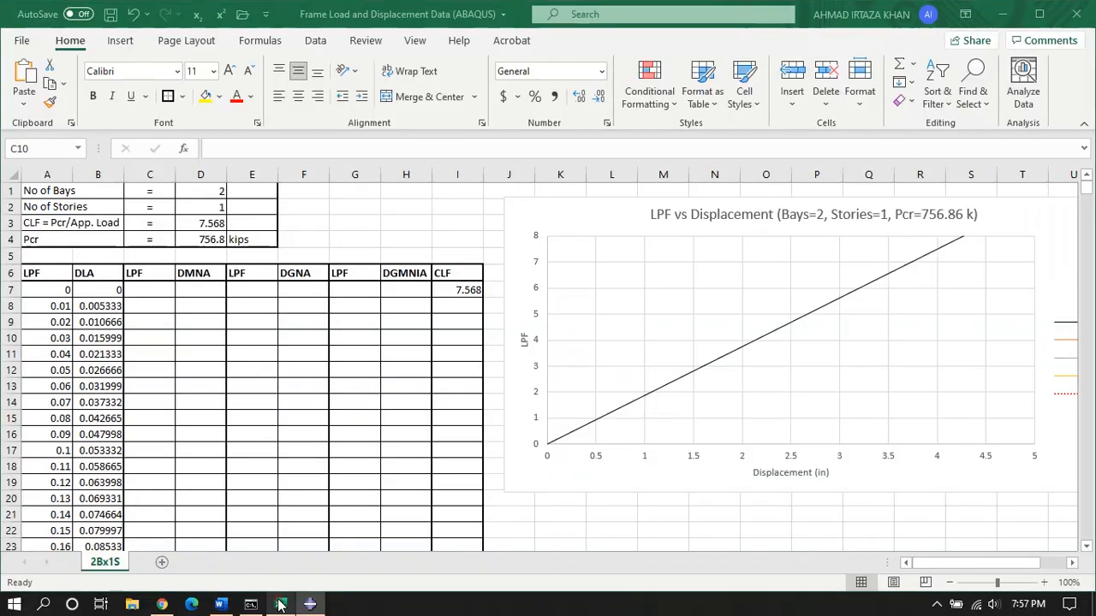
pyautogui.click(150, 290)
pyautogui.hotkey('ctrl', 'v')
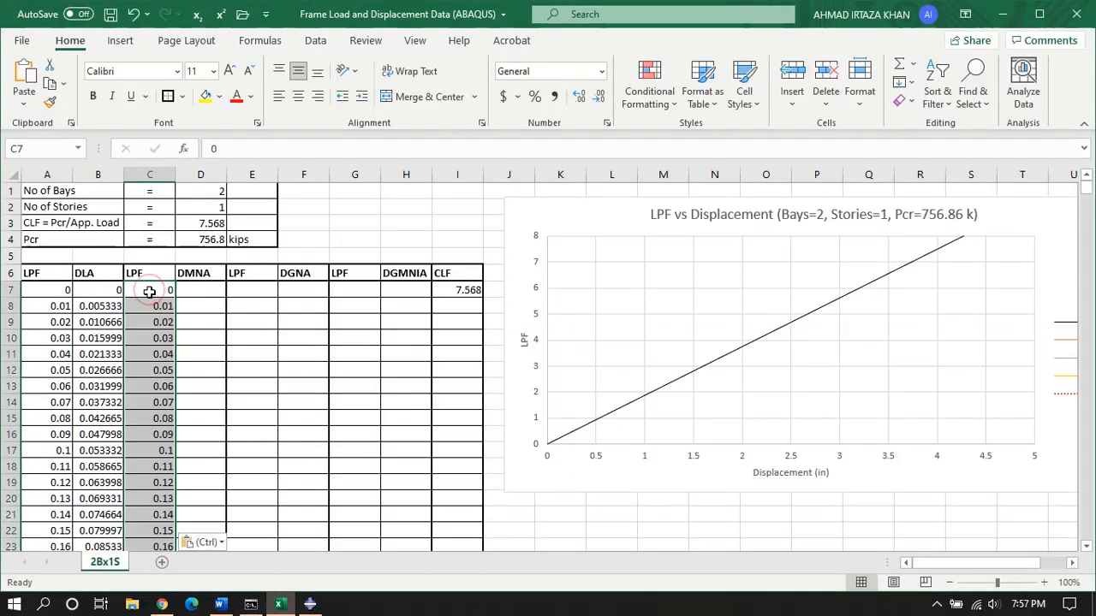
# Step: Return to Abaqus/CAE and plot XY data from ODB field output for U.U1 at the unique nodal position of node set SET-DISP
pyautogui.click(310, 605)
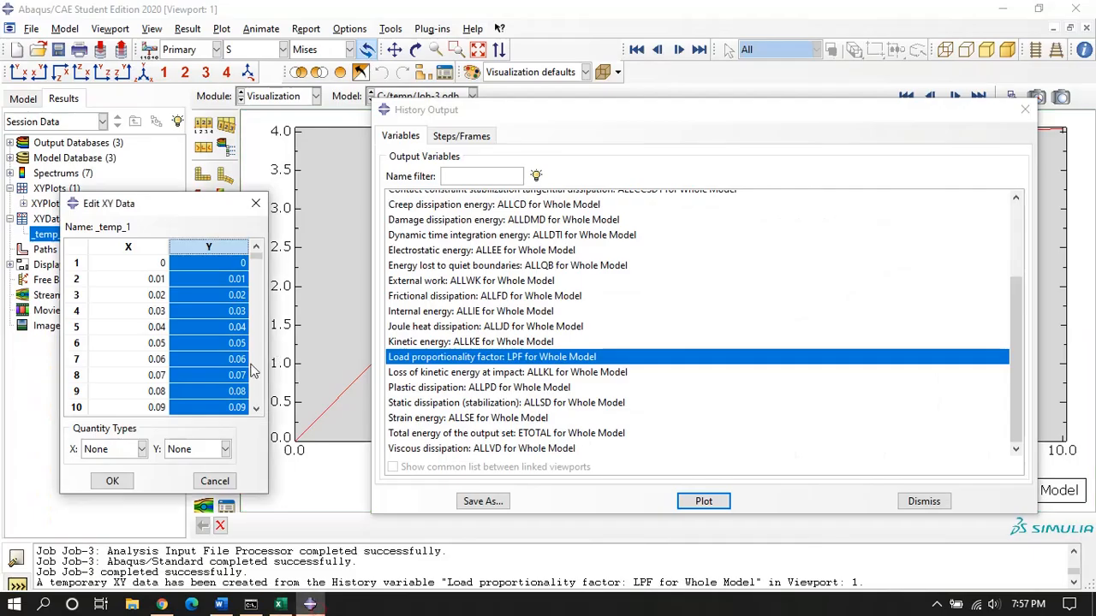
pyautogui.click(215, 481)
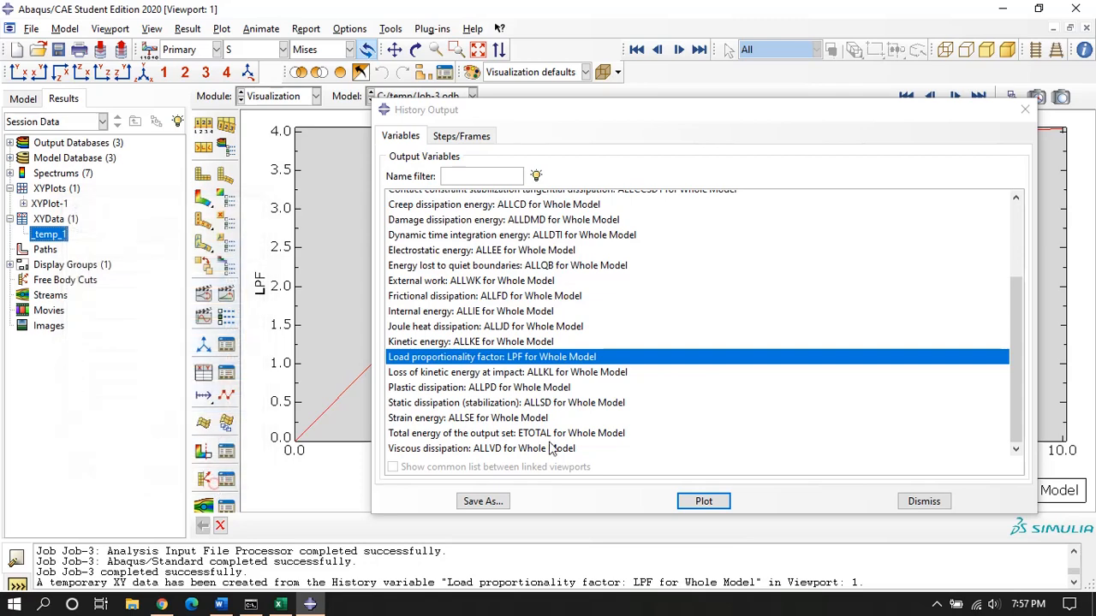
pyautogui.click(923, 502)
pyautogui.click(203, 372)
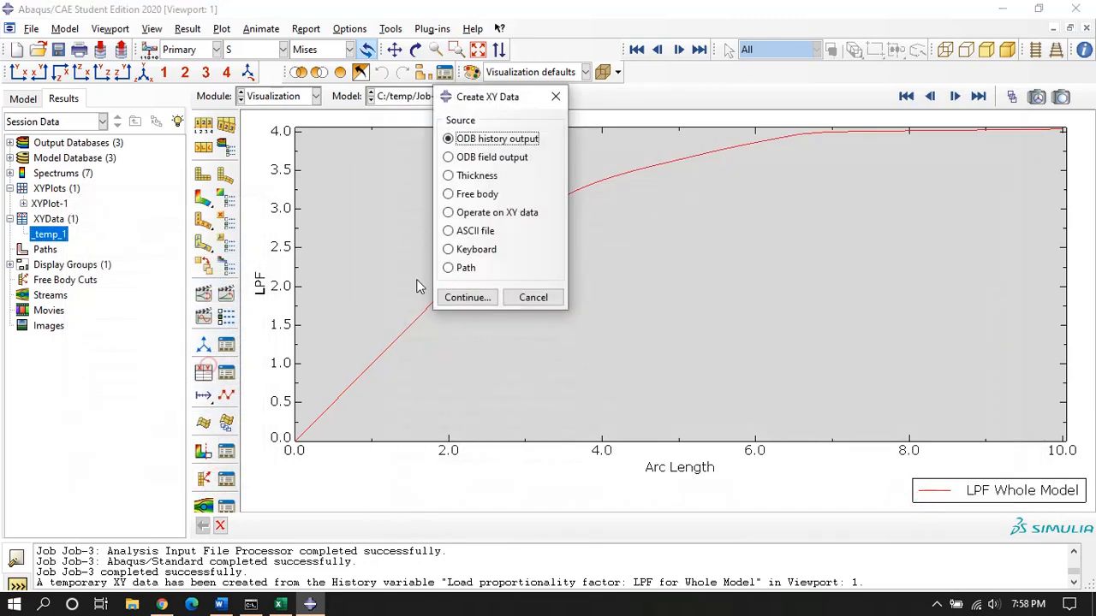
pyautogui.click(483, 157)
pyautogui.click(476, 299)
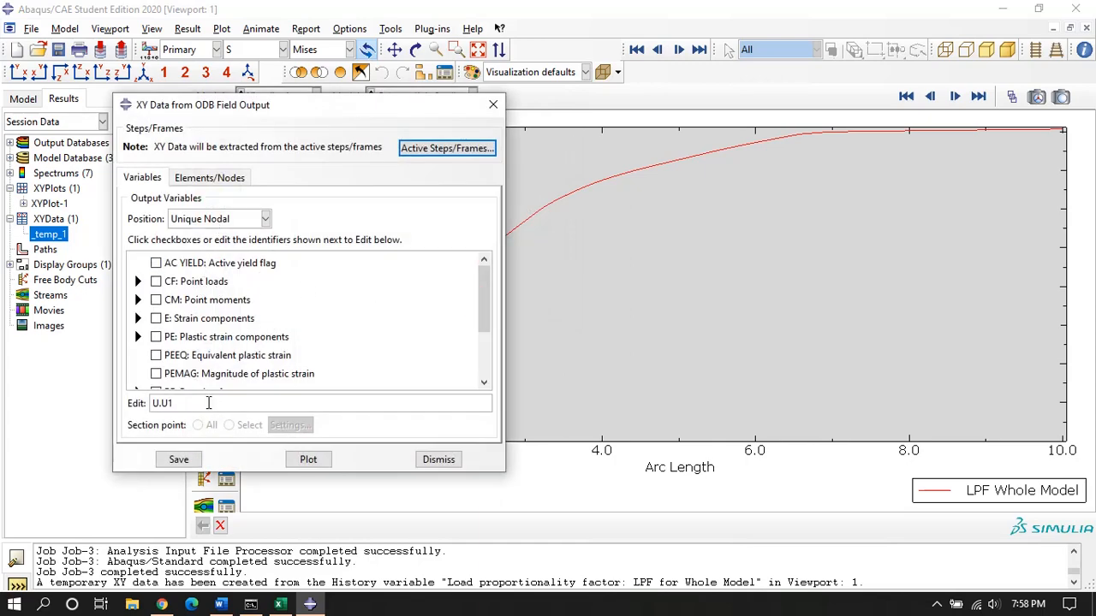
pyautogui.click(209, 177)
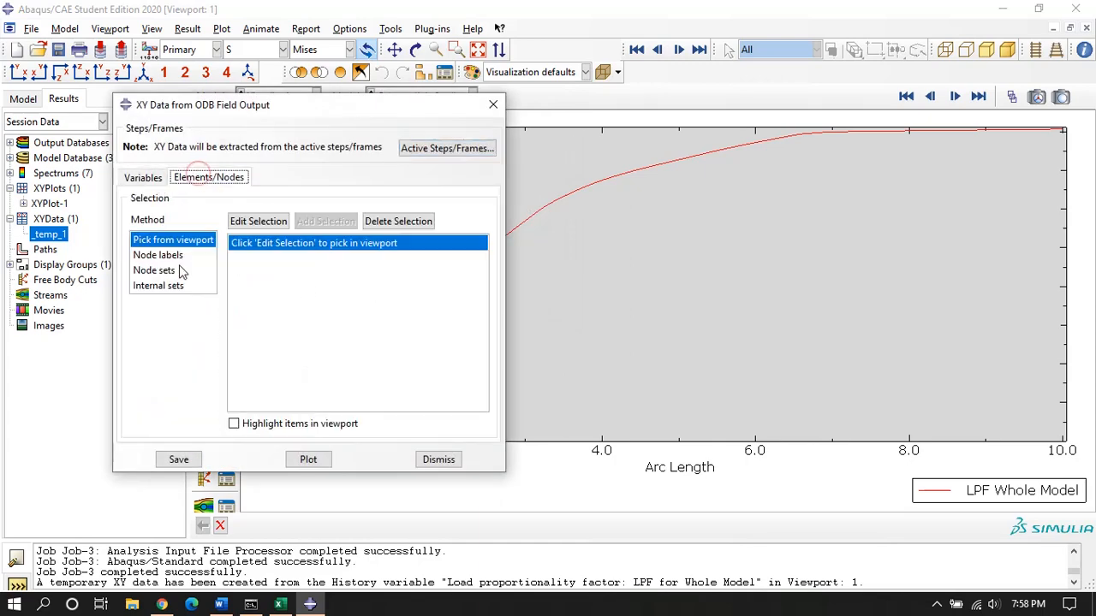
pyautogui.click(182, 271)
pyautogui.click(282, 367)
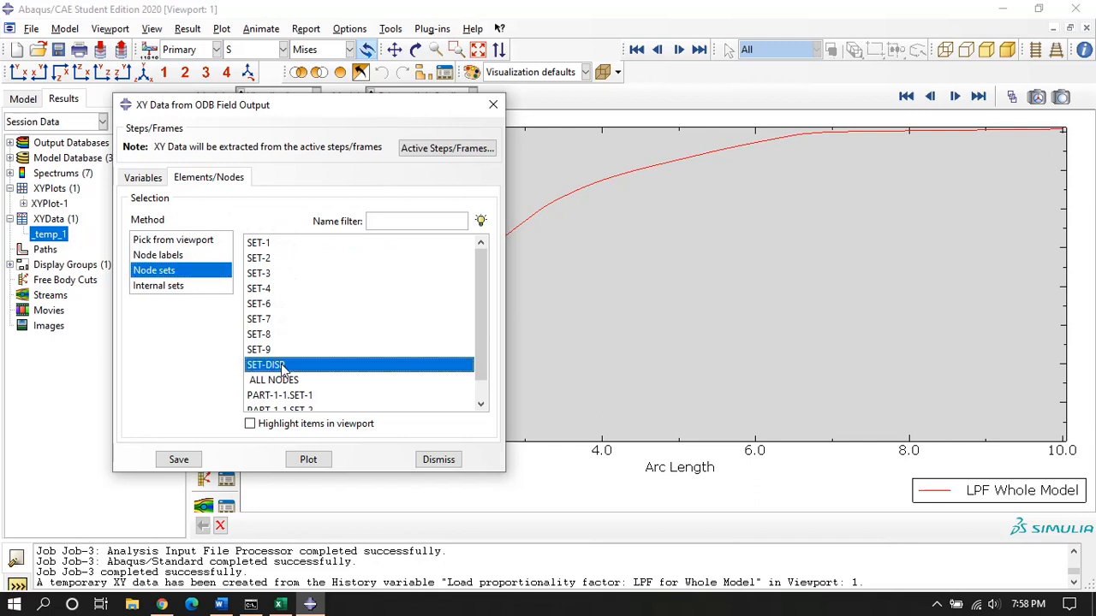
pyautogui.click(304, 461)
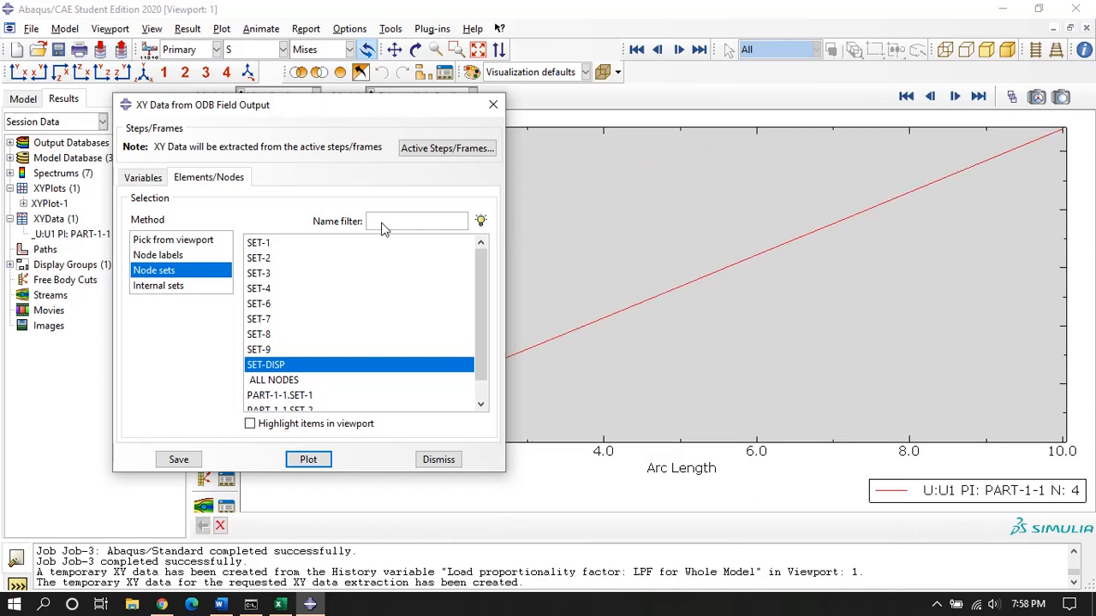
pyautogui.click(437, 460)
# Step: Open the U:U1 displacement data of PART-1-1 node 4 and copy all of its Y values
pyautogui.click(89, 235)
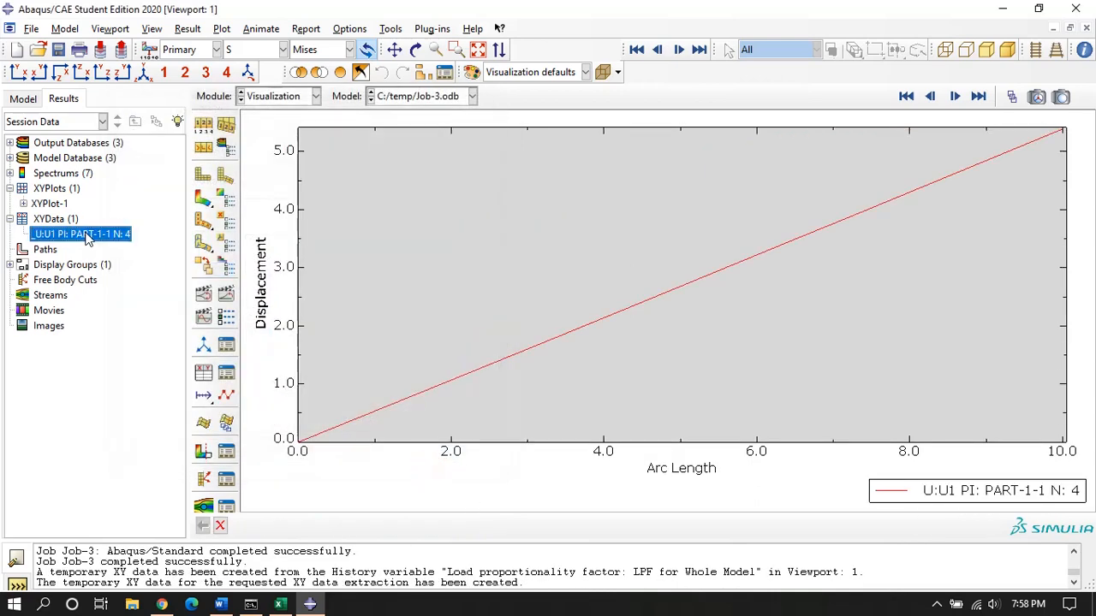
pyautogui.rightClick(90, 236)
pyautogui.click(112, 272)
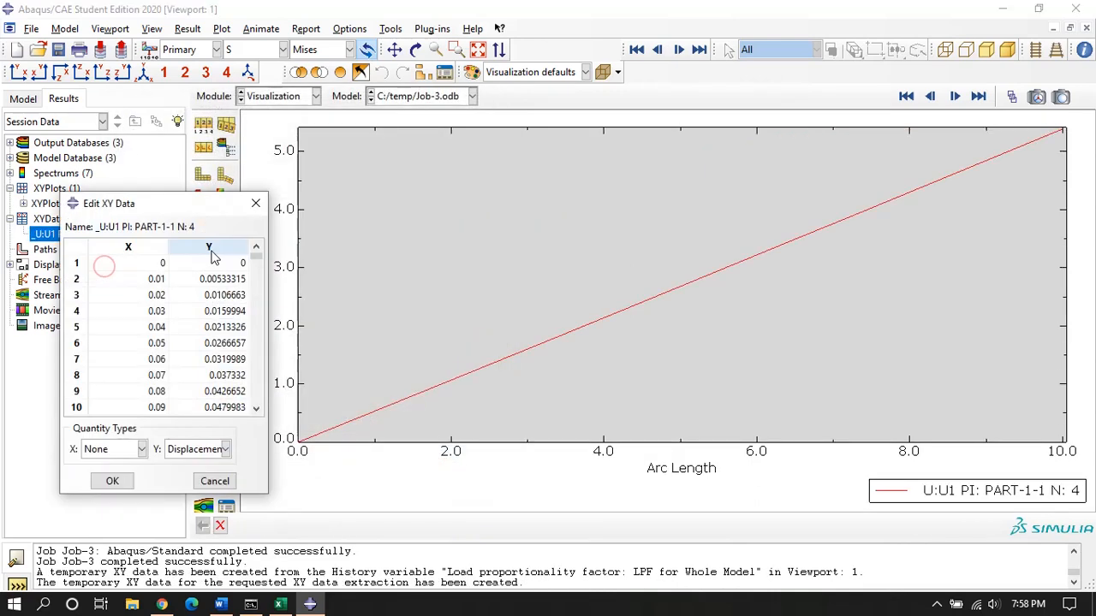
pyautogui.click(205, 248)
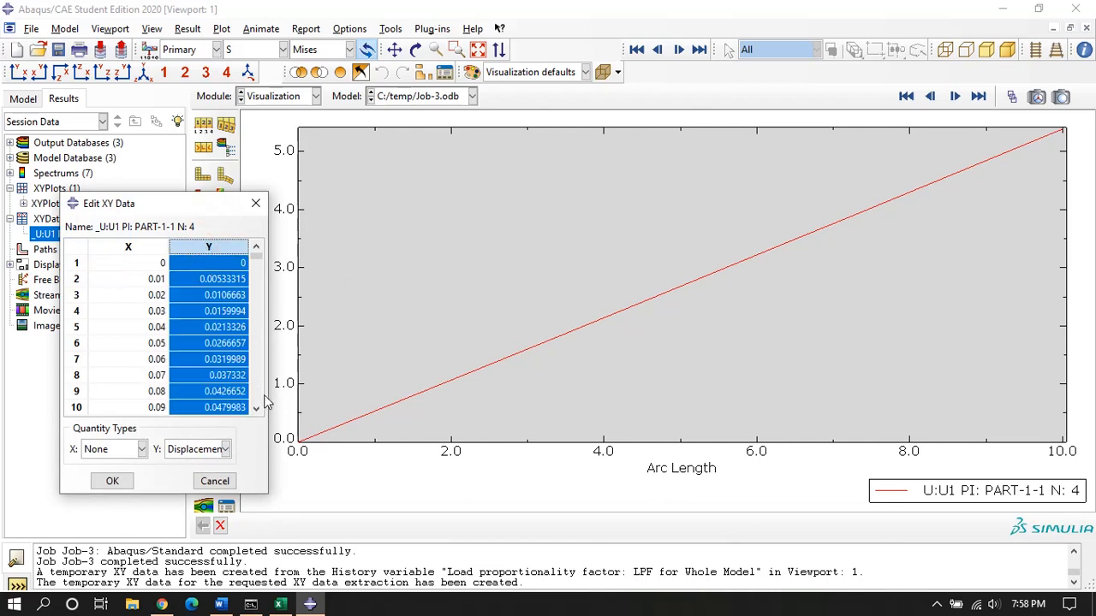
pyautogui.click(215, 481)
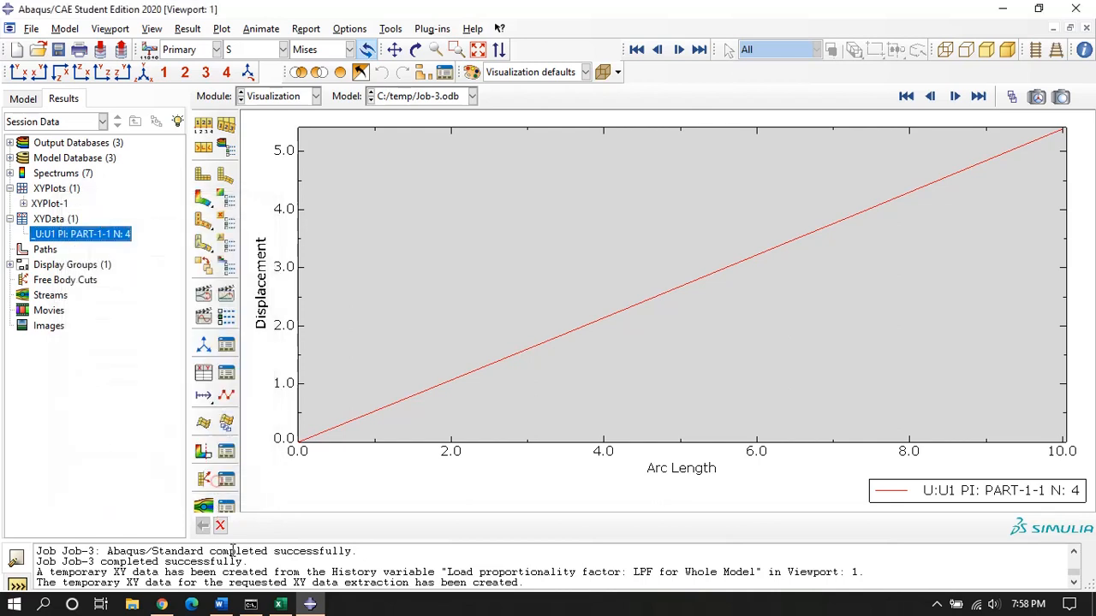
# Step: Switch to the Excel workbook, paste the displacement values into the DMNA column from cell D7, and review the MNA curve and legend in the chart
pyautogui.click(280, 605)
pyautogui.click(207, 291)
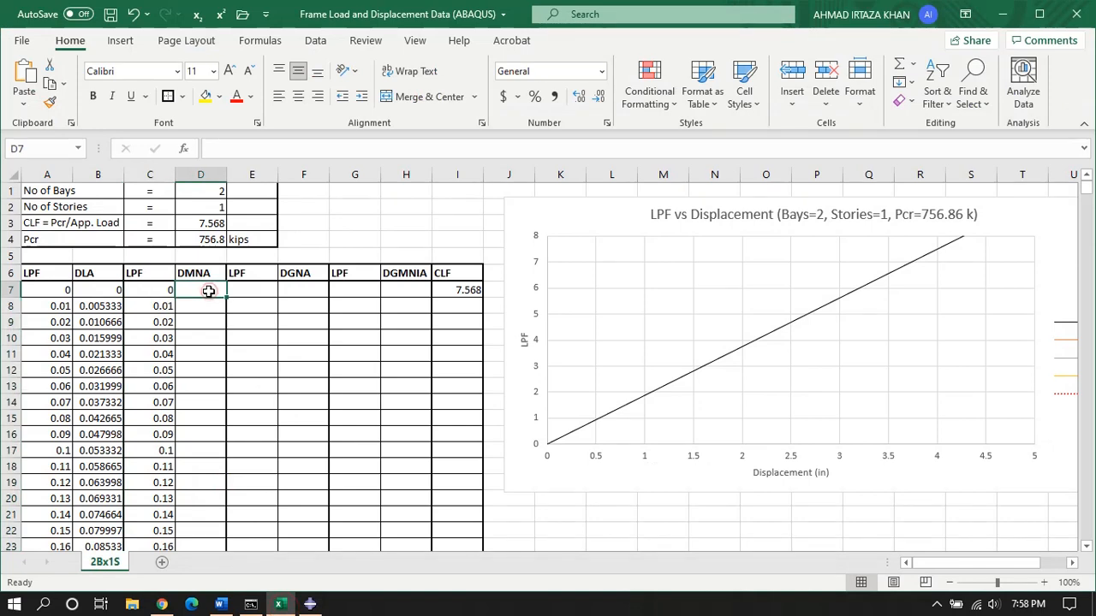
pyautogui.hotkey('ctrl', 'v')
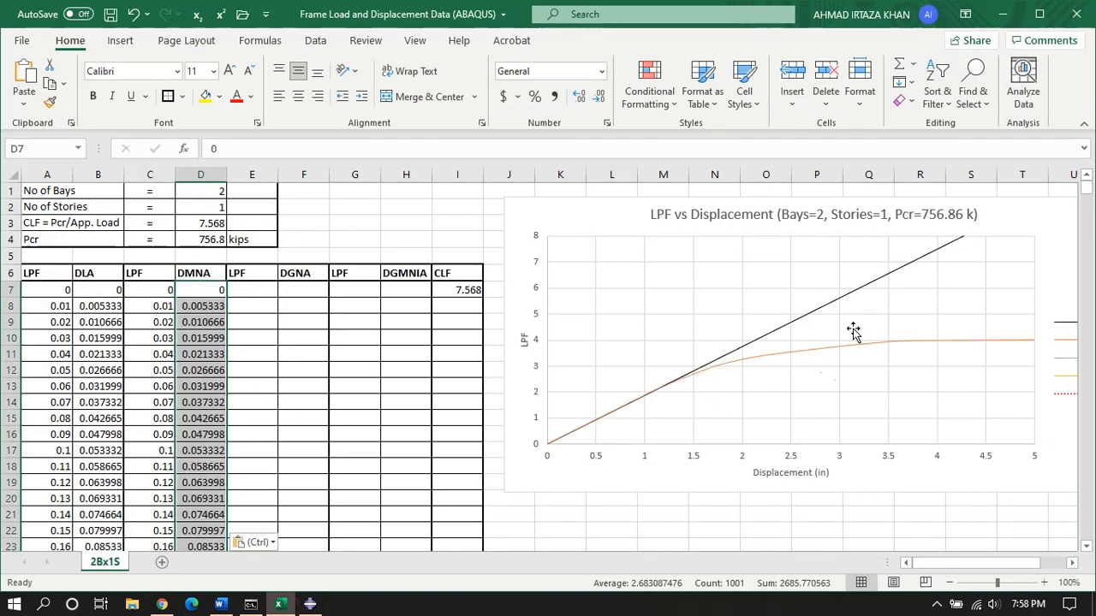
pyautogui.moveTo(924, 569); pyautogui.dragTo(950, 565)
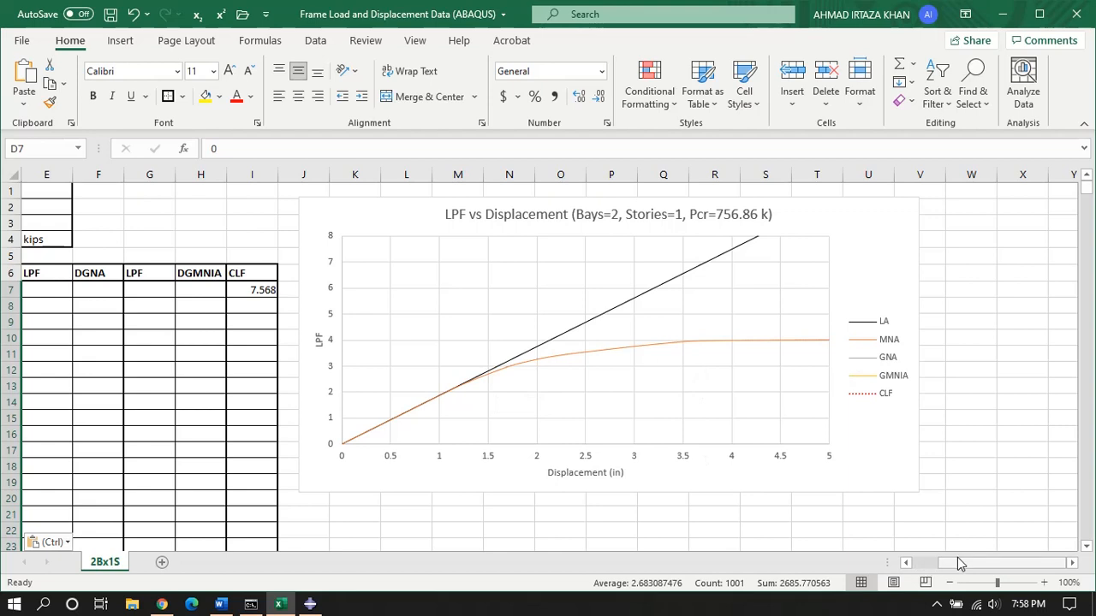
pyautogui.moveTo(957, 563); pyautogui.dragTo(940, 565)
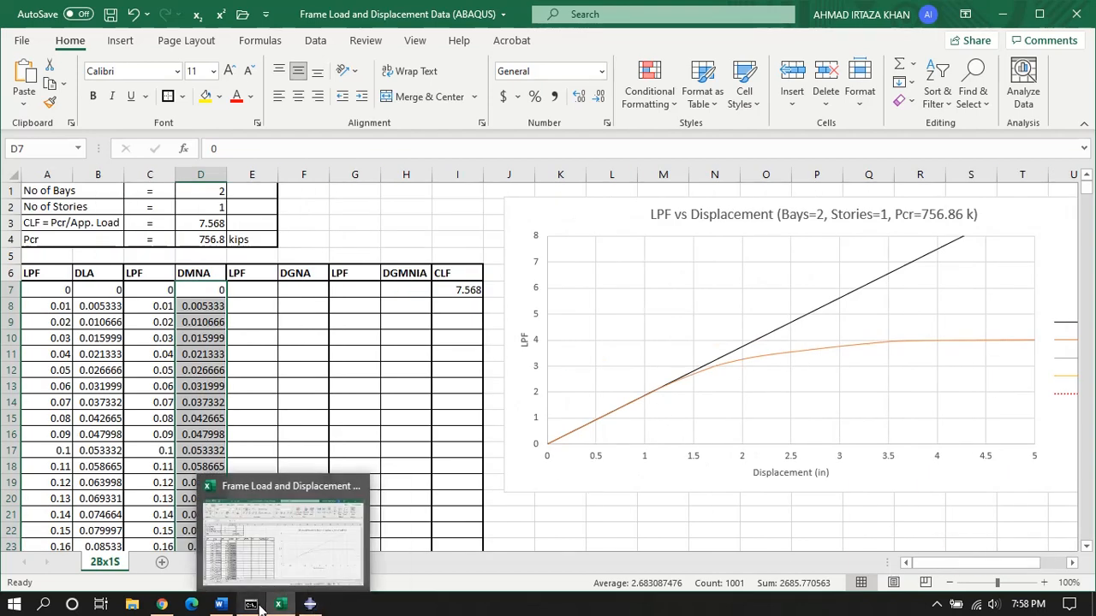
# Step: Return to Abaqus/CAE, go to the Part module and copy Model-LA to a new model named Model-GNA
pyautogui.click(313, 604)
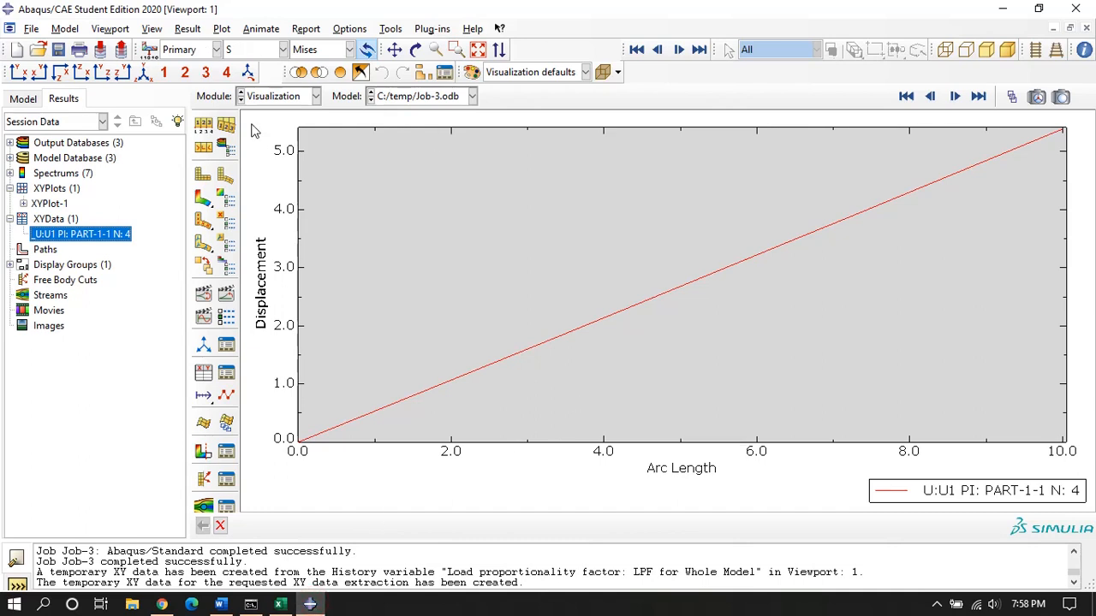
pyautogui.click(277, 97)
pyautogui.click(266, 111)
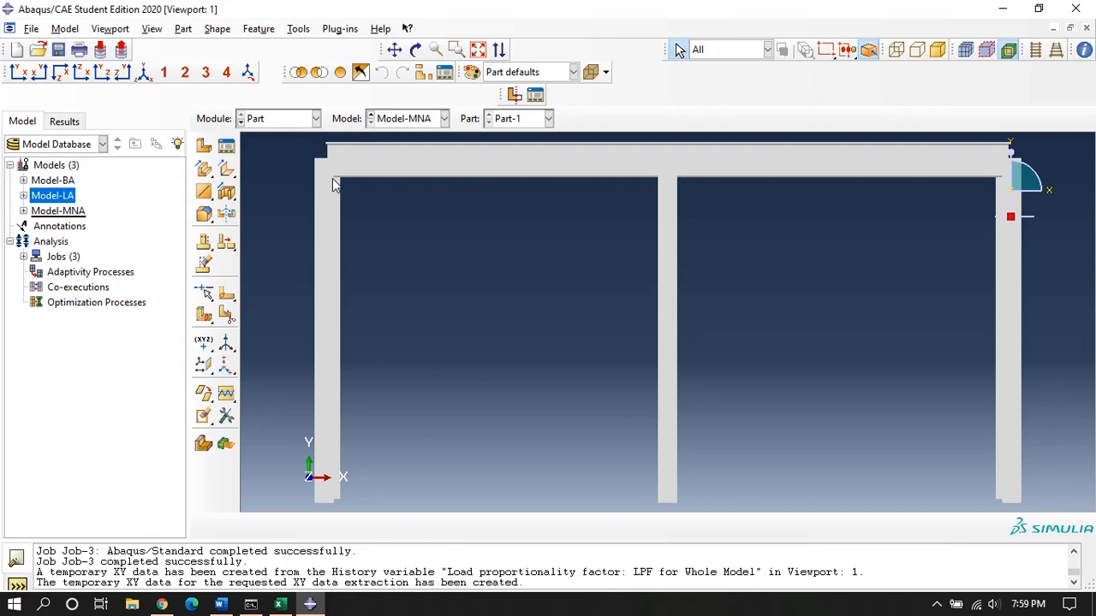
pyautogui.rightClick(47, 202)
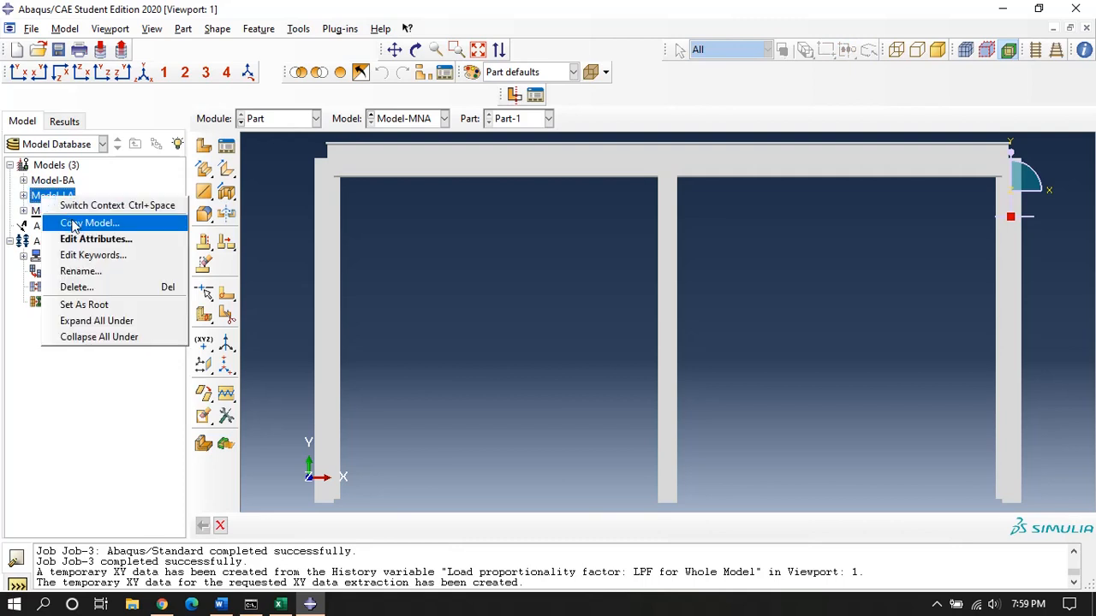
pyautogui.click(74, 224)
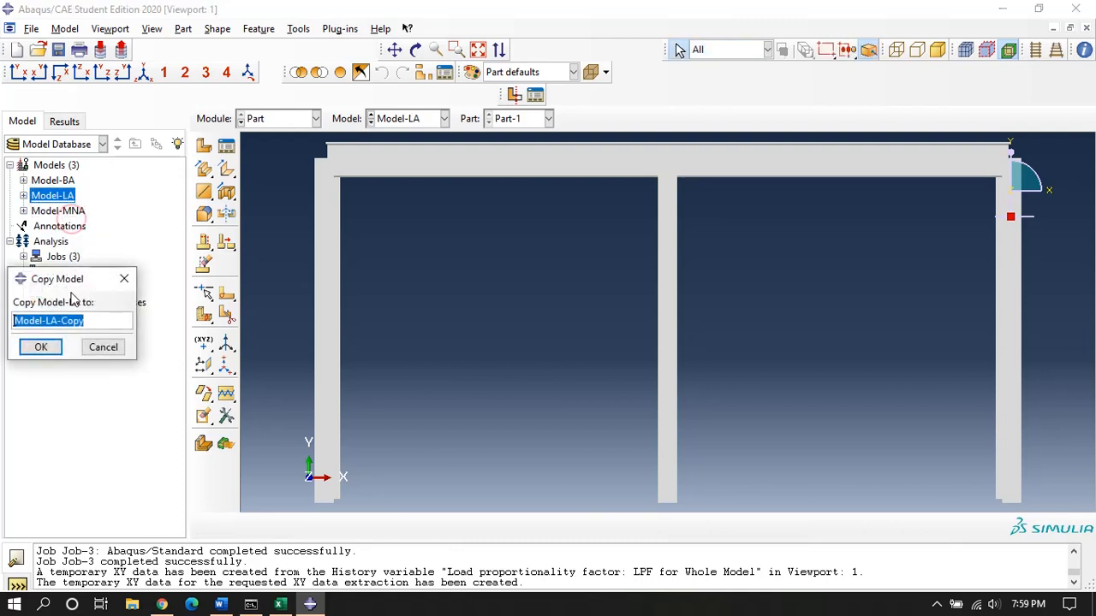
pyautogui.moveTo(96, 323); pyautogui.dragTo(62, 322)
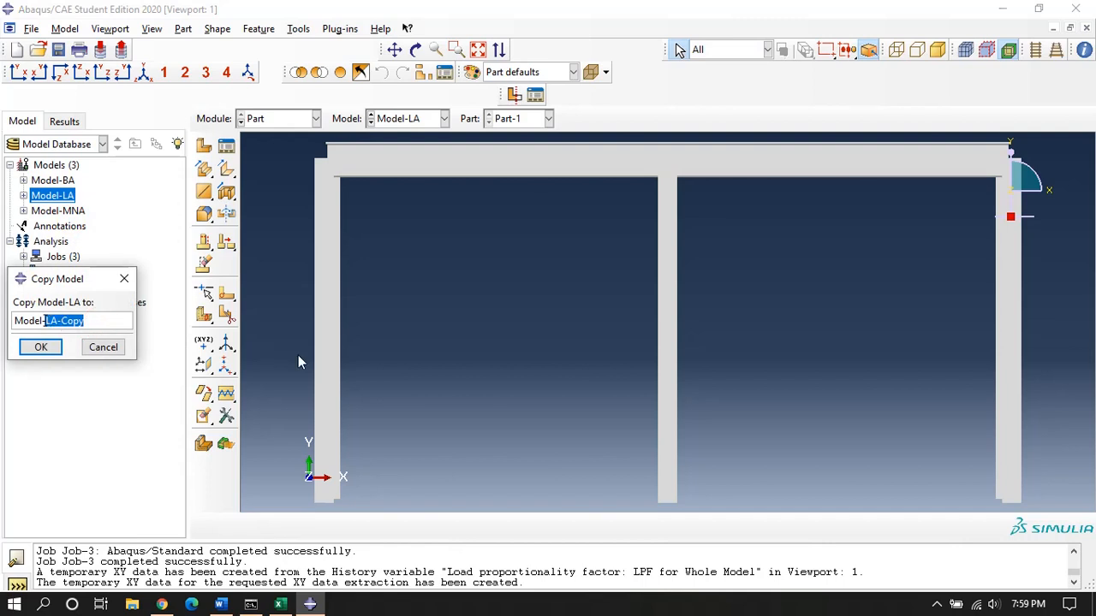
pyautogui.write('GN')
pyautogui.click(40, 347)
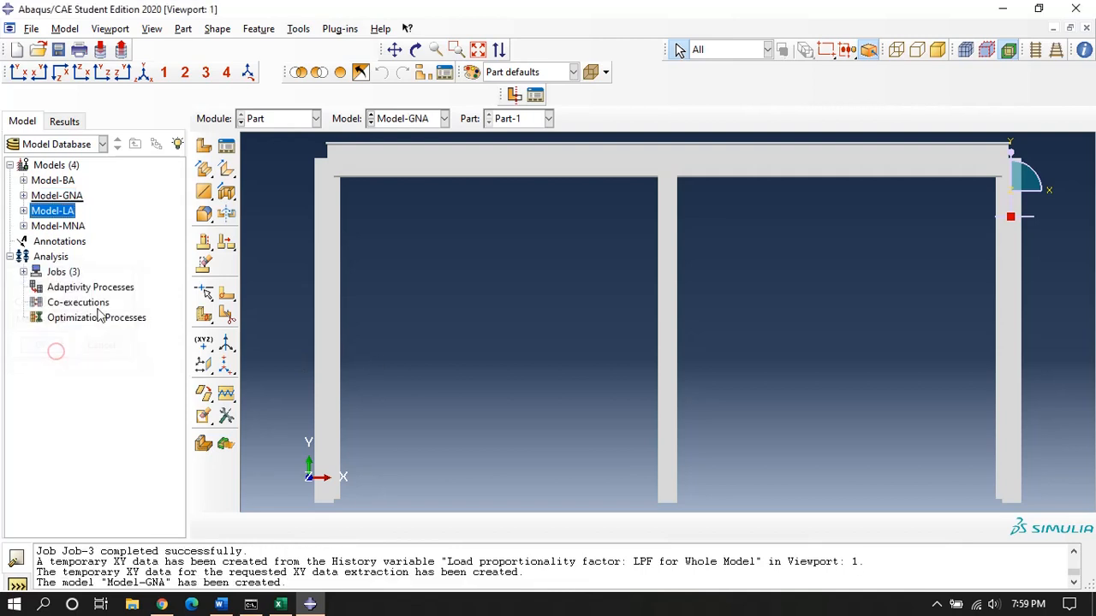
# Step: Check the Steel Linear material definition of Model-GNA in the Property module, leaving it unedited
pyautogui.click(58, 196)
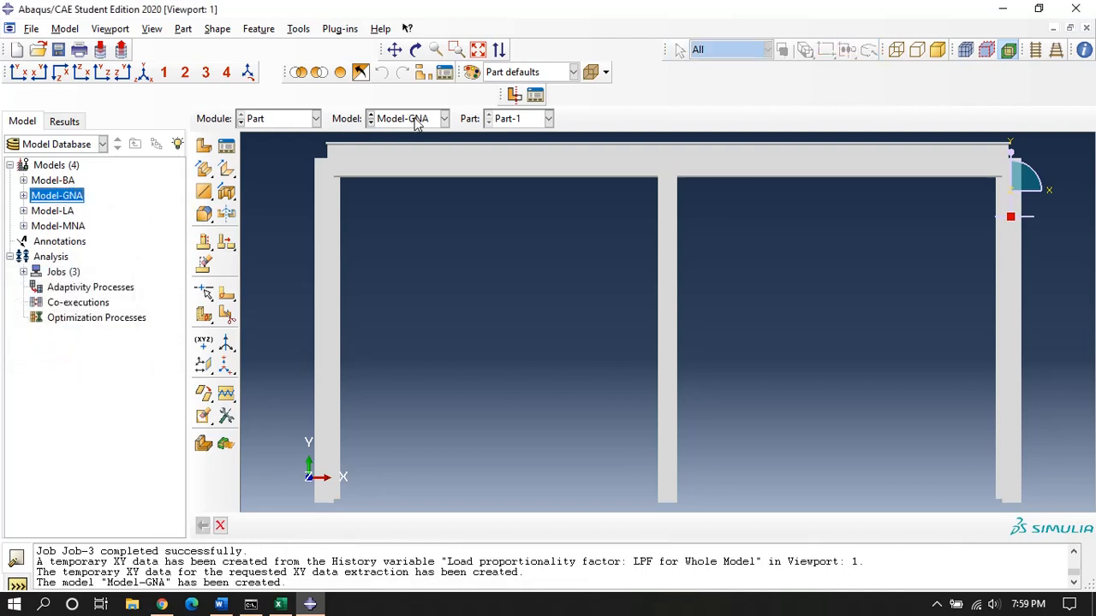
pyautogui.click(285, 120)
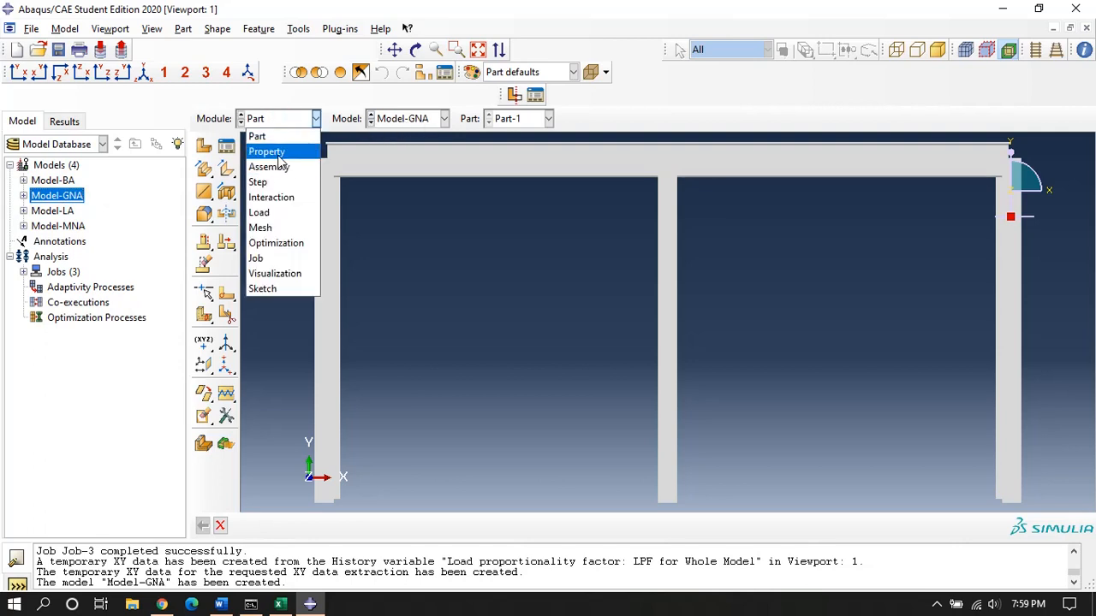
pyautogui.click(274, 152)
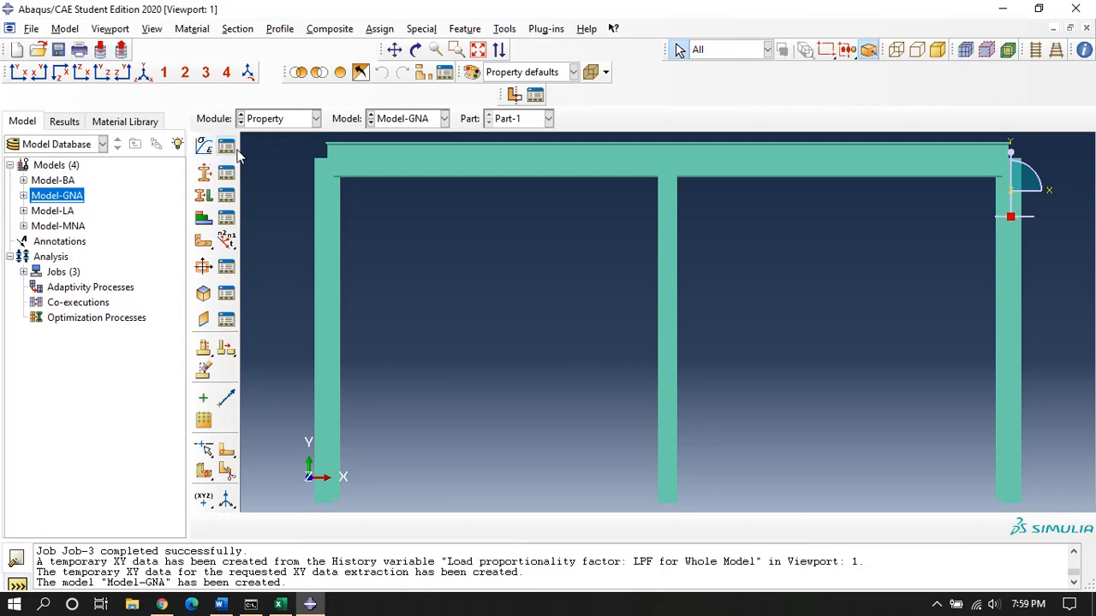
pyautogui.click(226, 147)
pyautogui.click(266, 151)
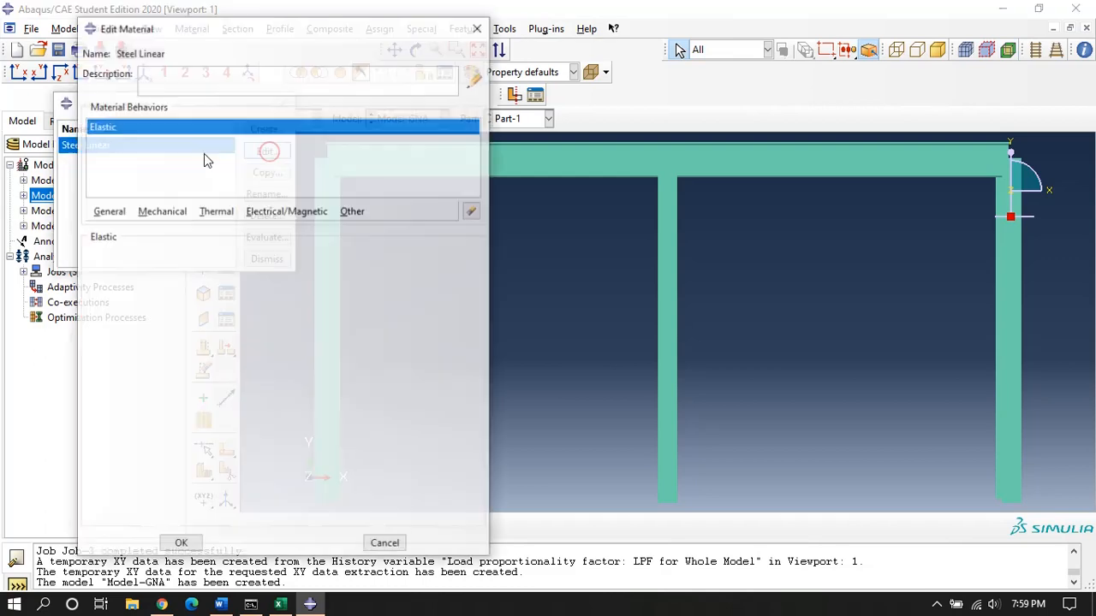
pyautogui.click(479, 26)
pyautogui.click(266, 261)
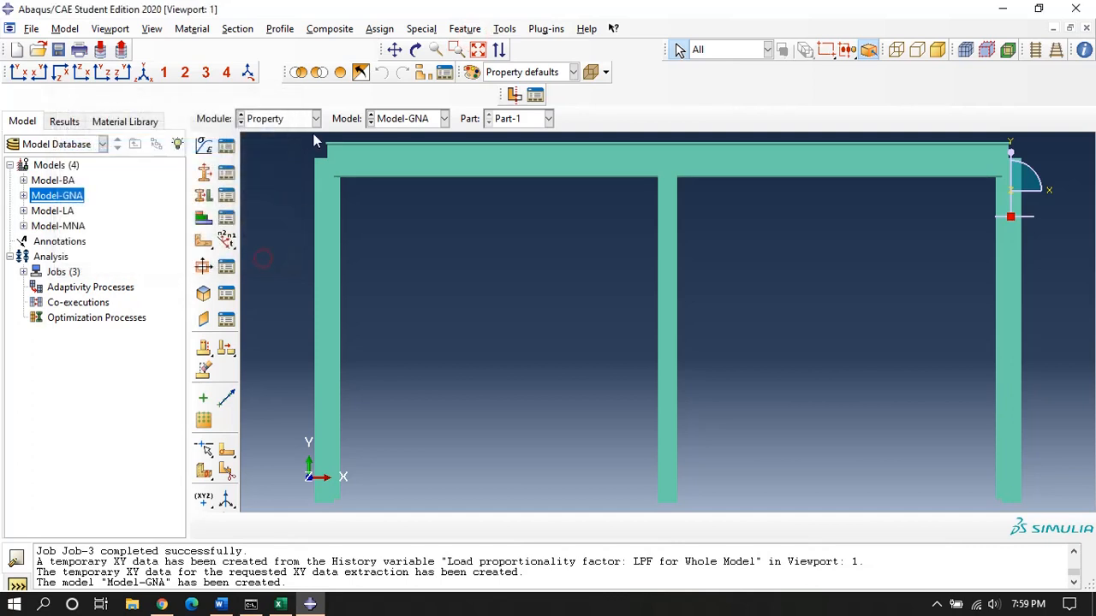
# Step: In the Step module, turn on Nlgeom for the Static, Riks step Step-1 of Model-GNA
pyautogui.click(283, 122)
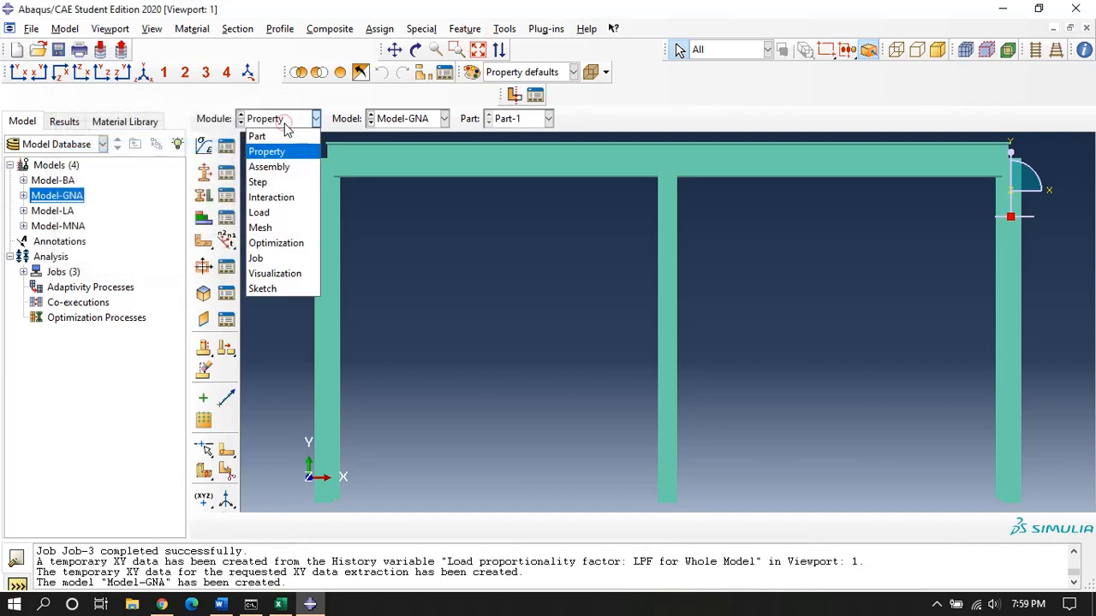
pyautogui.click(277, 182)
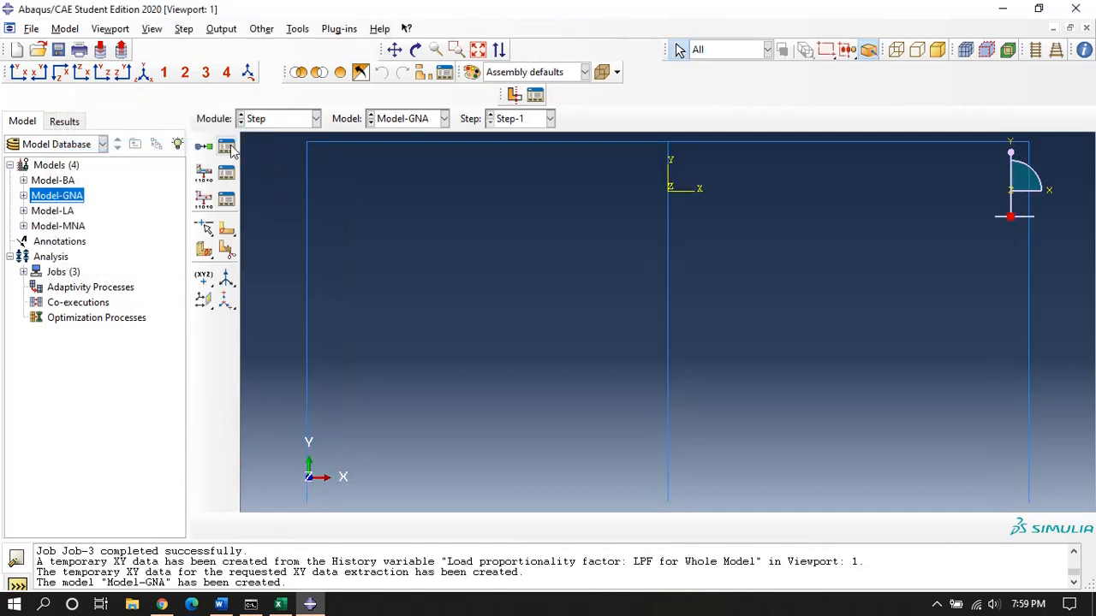
pyautogui.click(227, 147)
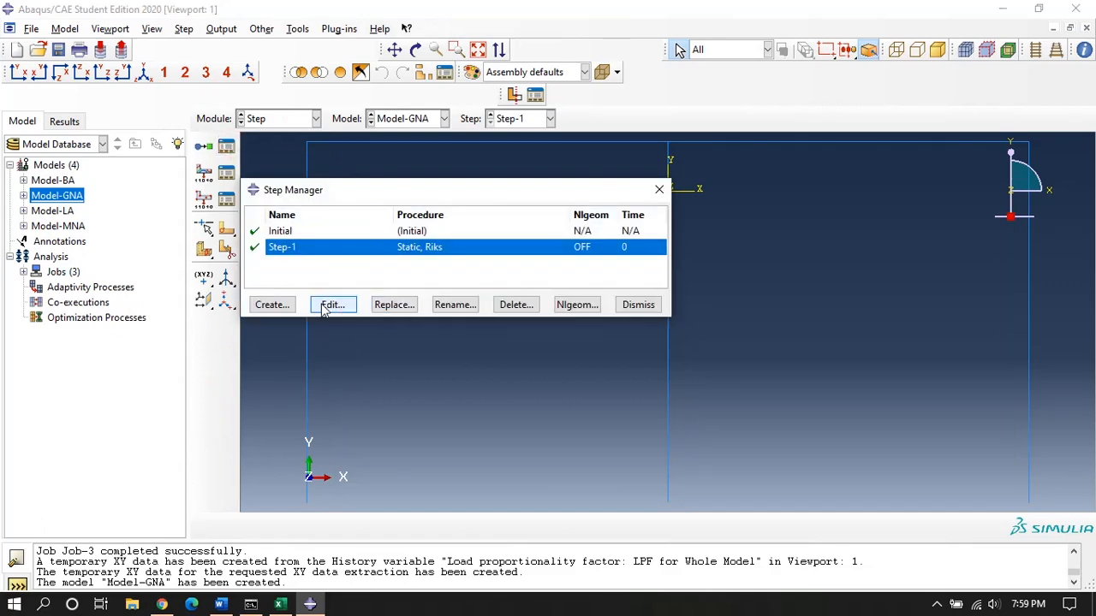
pyautogui.click(327, 306)
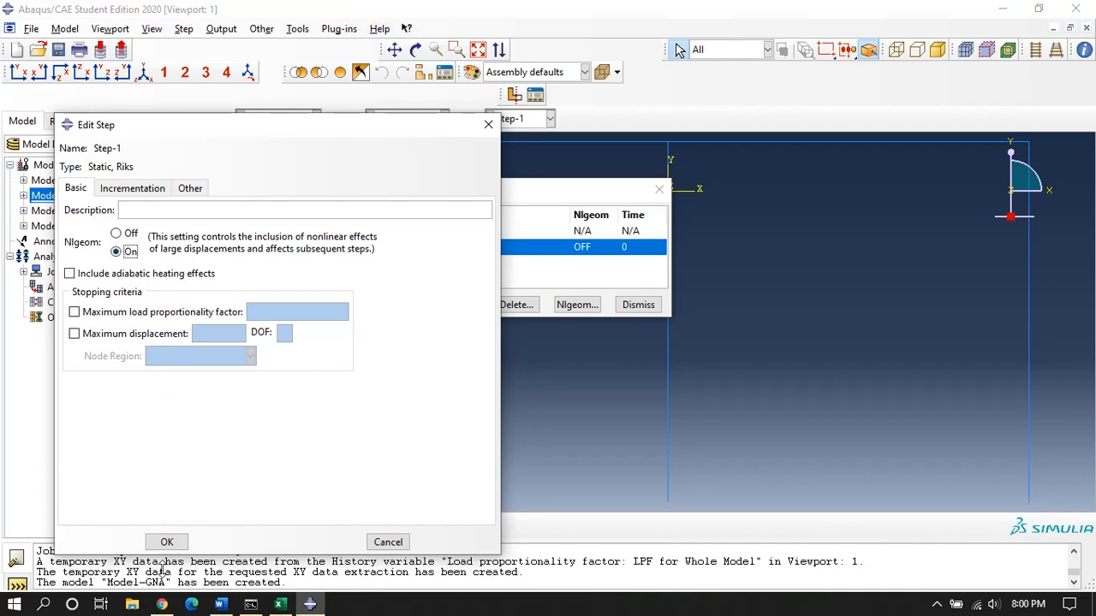
pyautogui.click(166, 542)
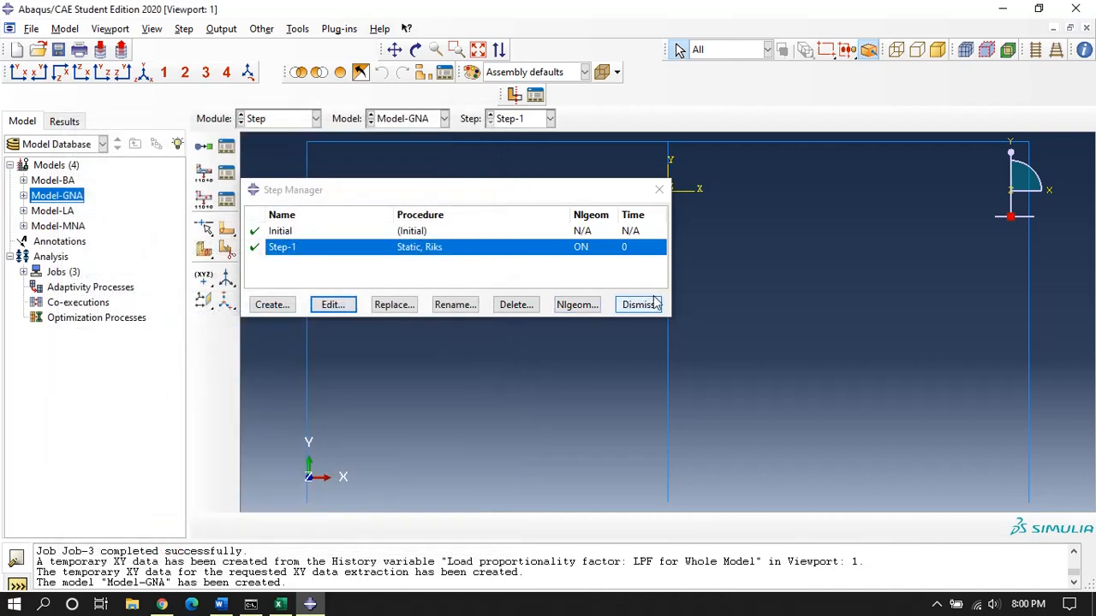
pyautogui.click(638, 305)
# Step: In the Job module, create Job-4 from Model-GNA with the default full-analysis settings and submit it
pyautogui.click(261, 122)
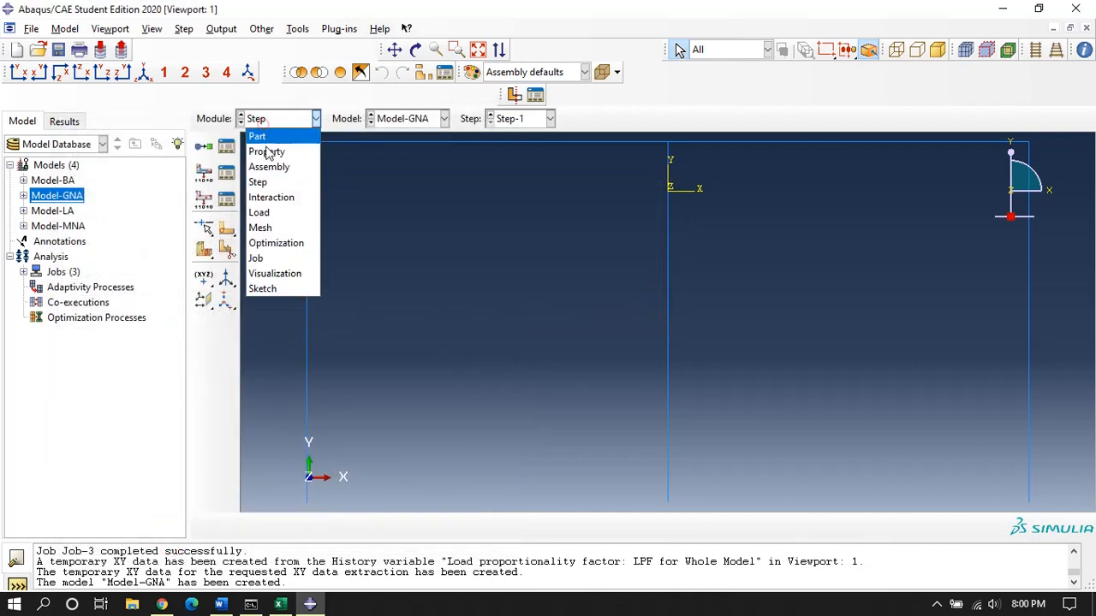
pyautogui.click(279, 258)
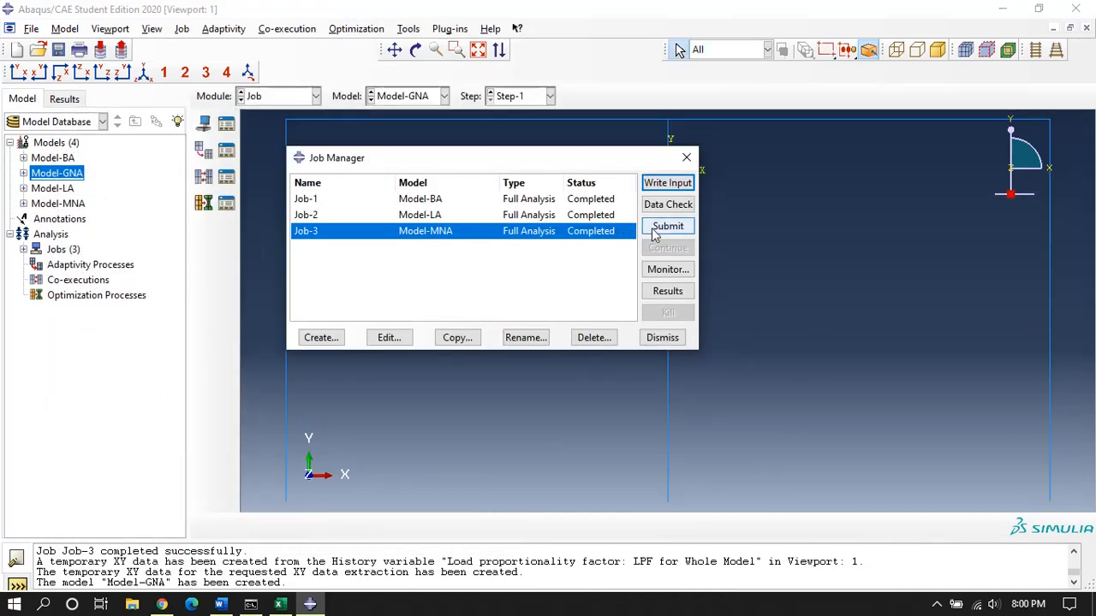
pyautogui.click(320, 337)
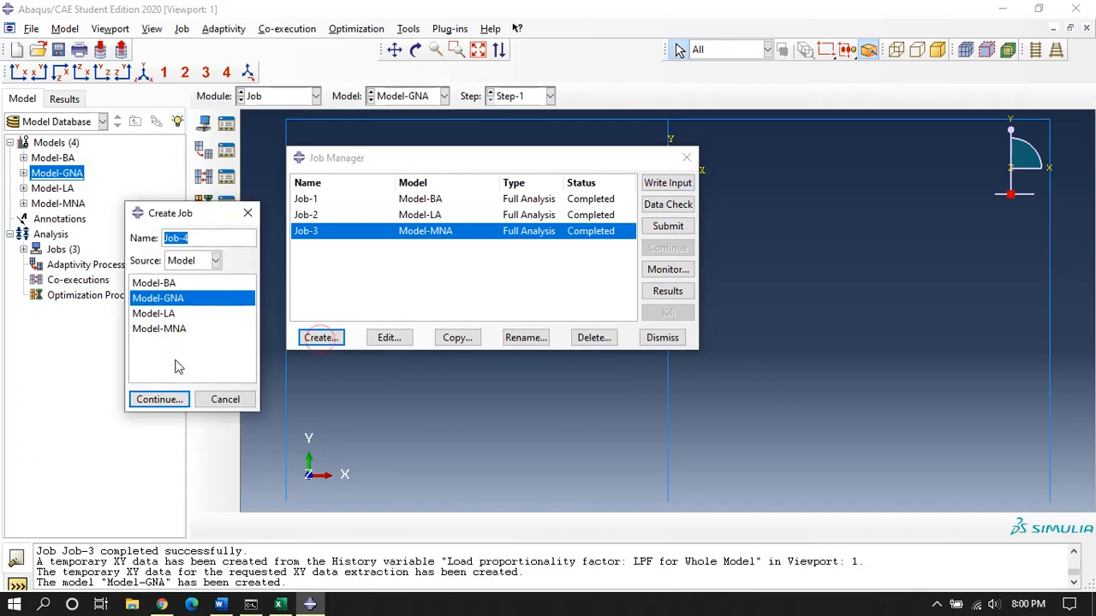
pyautogui.click(170, 399)
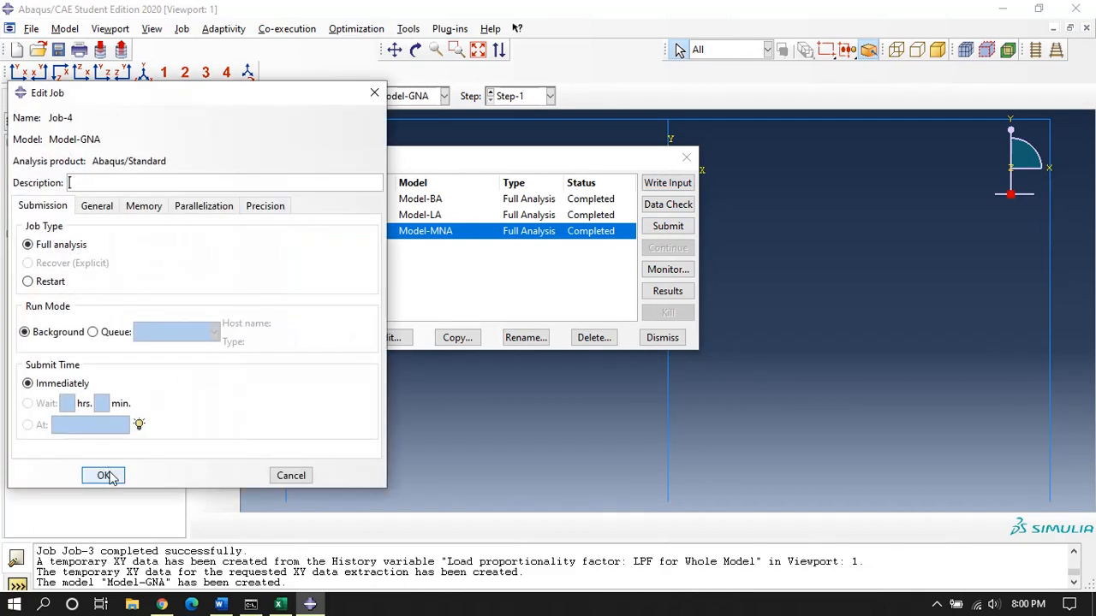
pyautogui.click(103, 476)
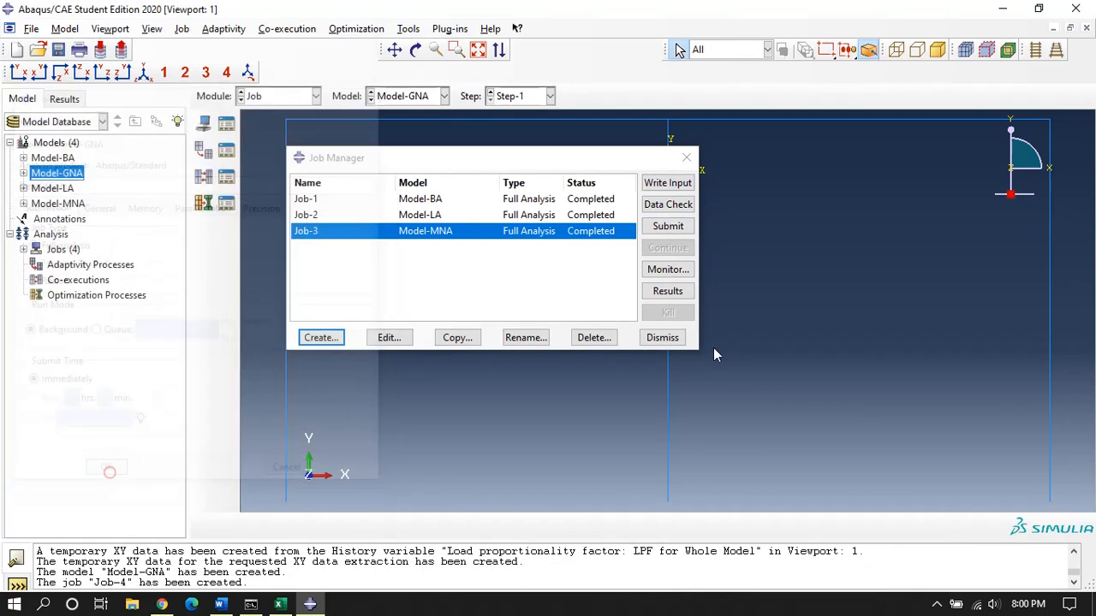
pyautogui.click(672, 229)
pyautogui.click(144, 196)
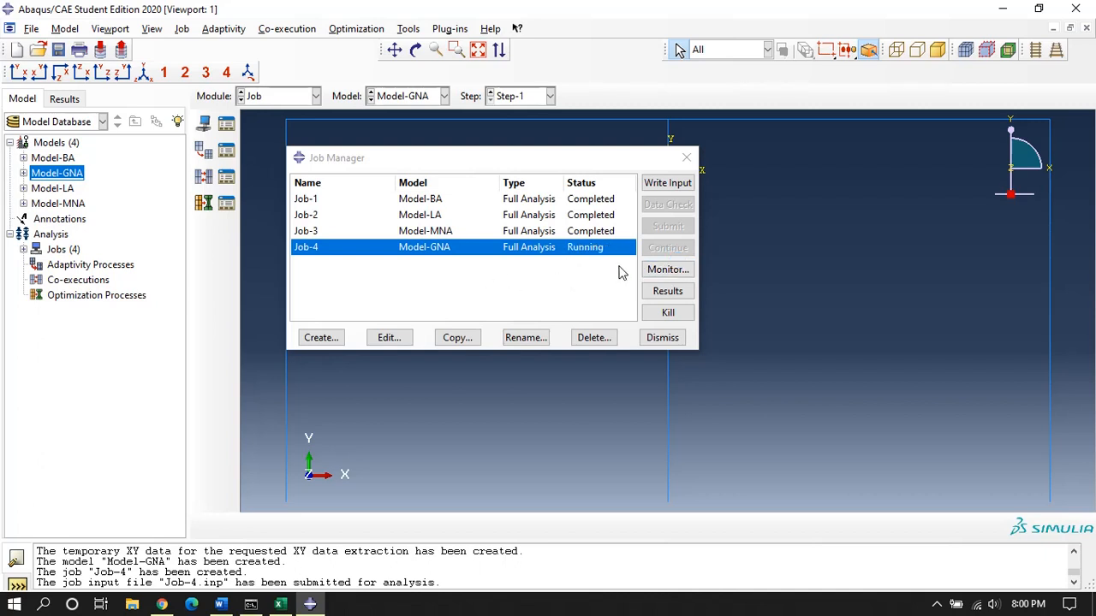
# Step: Monitor Job-4 until the run is complete, open its results and display the Mises stress contours on the deformed frame
pyautogui.click(668, 269)
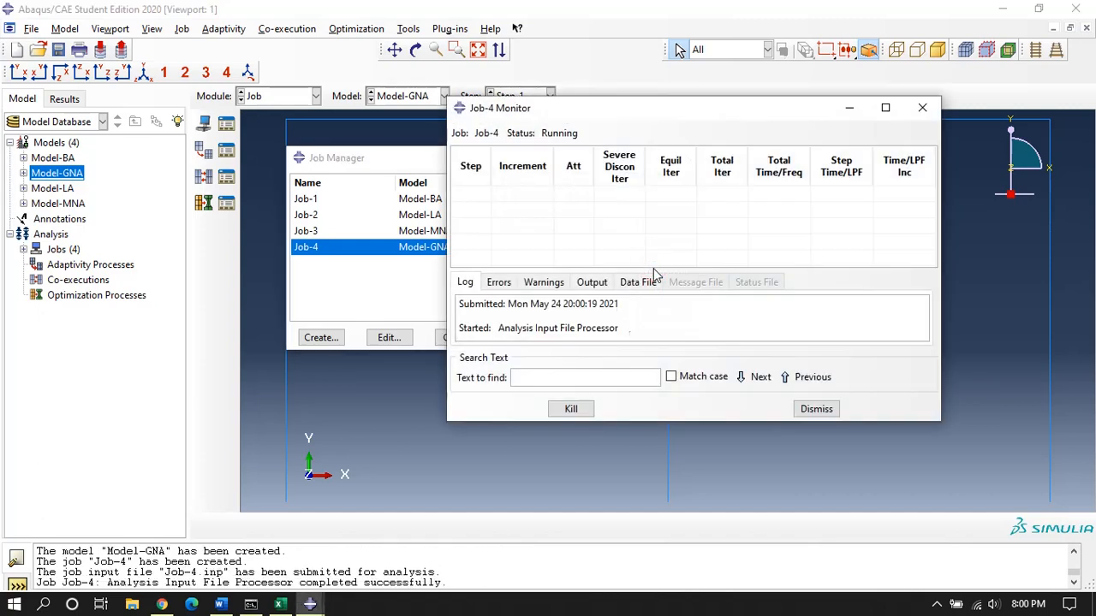
pyautogui.moveTo(724, 110); pyautogui.dragTo(393, 84)
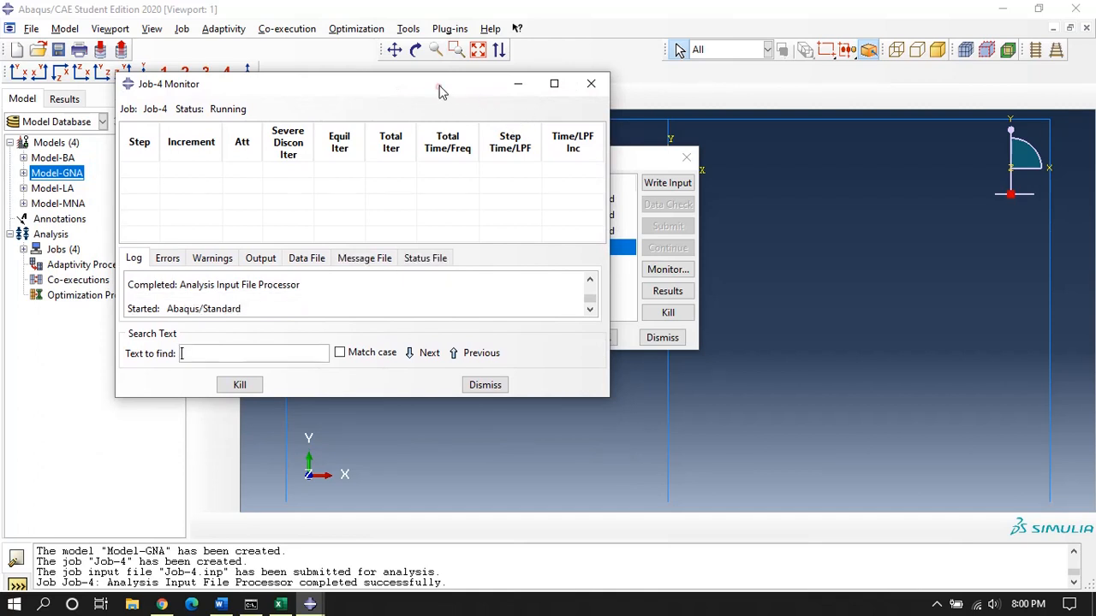
pyautogui.moveTo(440, 90)
pyautogui.mouseDown()
pyautogui.moveTo(454, 66)
pyautogui.moveTo(445, 79)
pyautogui.mouseUp()
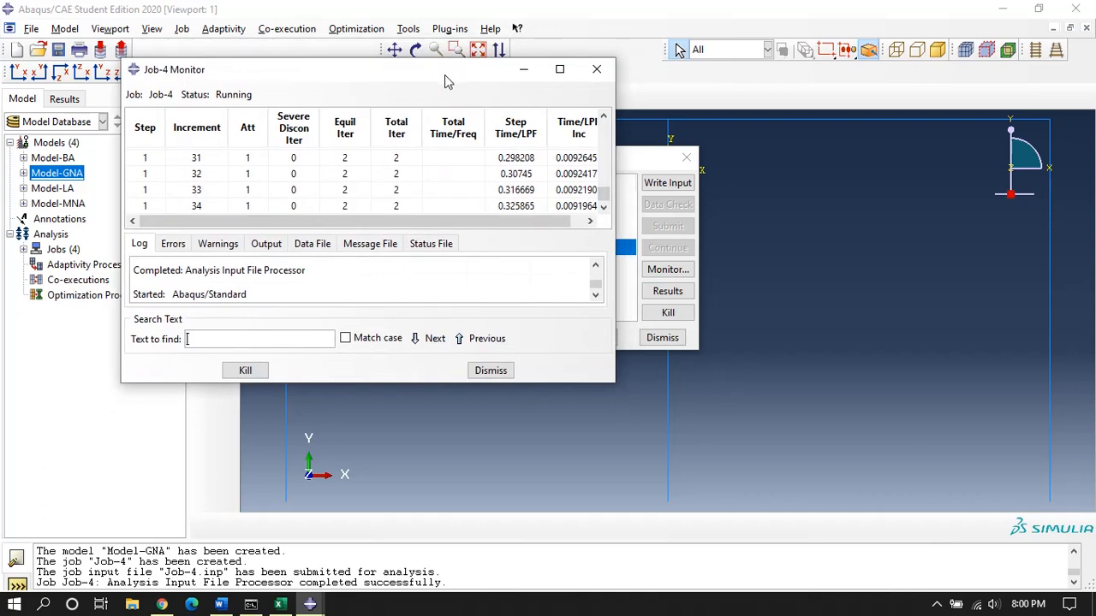
pyautogui.click(489, 370)
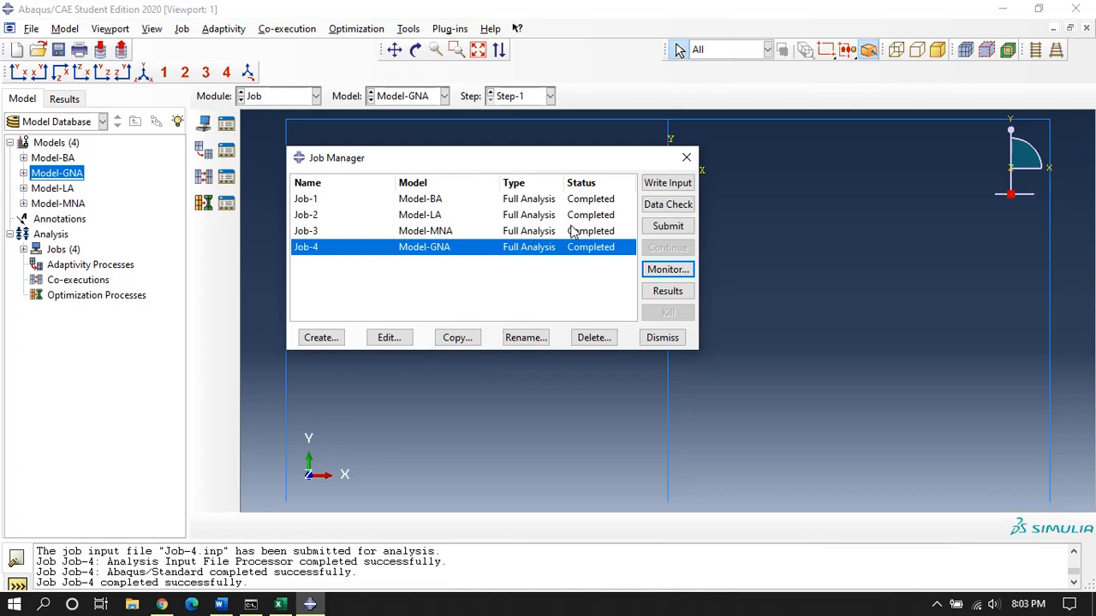
pyautogui.click(668, 291)
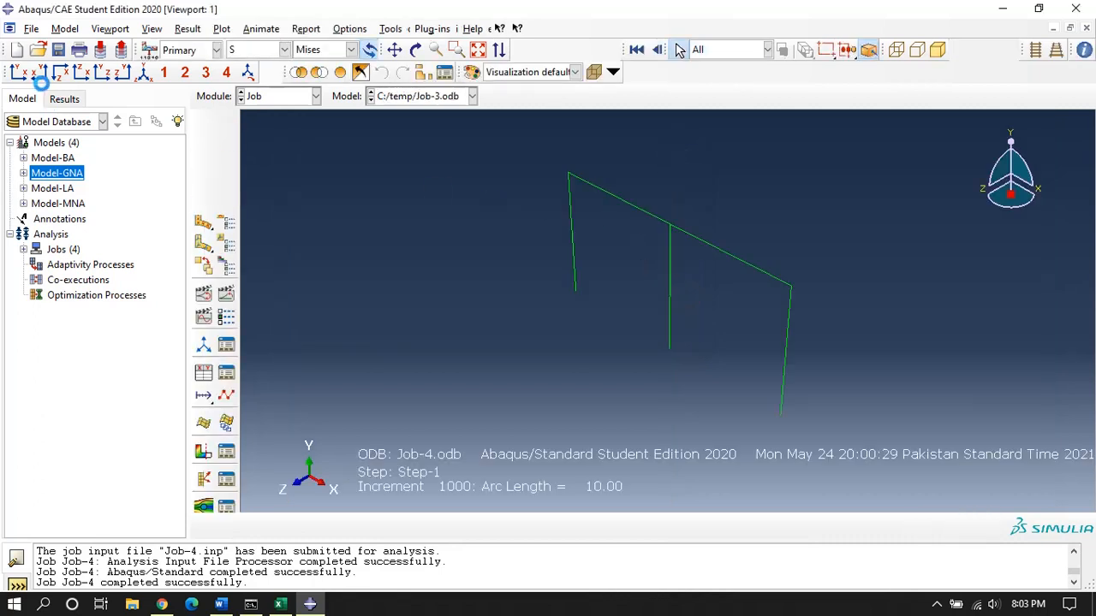
pyautogui.click(203, 196)
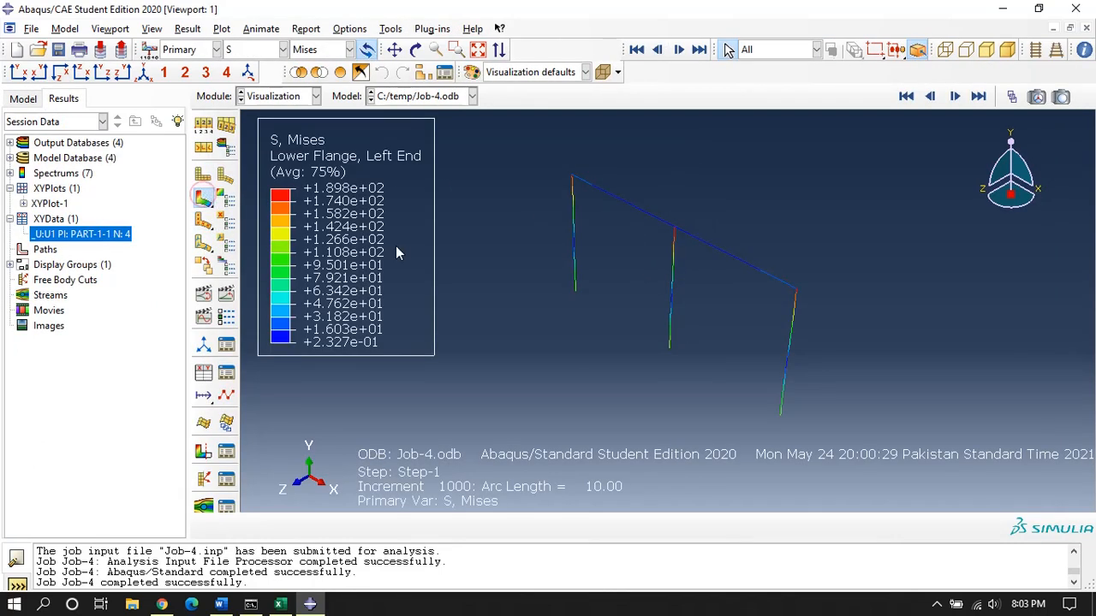
# Step: Create XY data from the ODB history output and plot the load proportionality factor LPF for the whole model
pyautogui.click(203, 373)
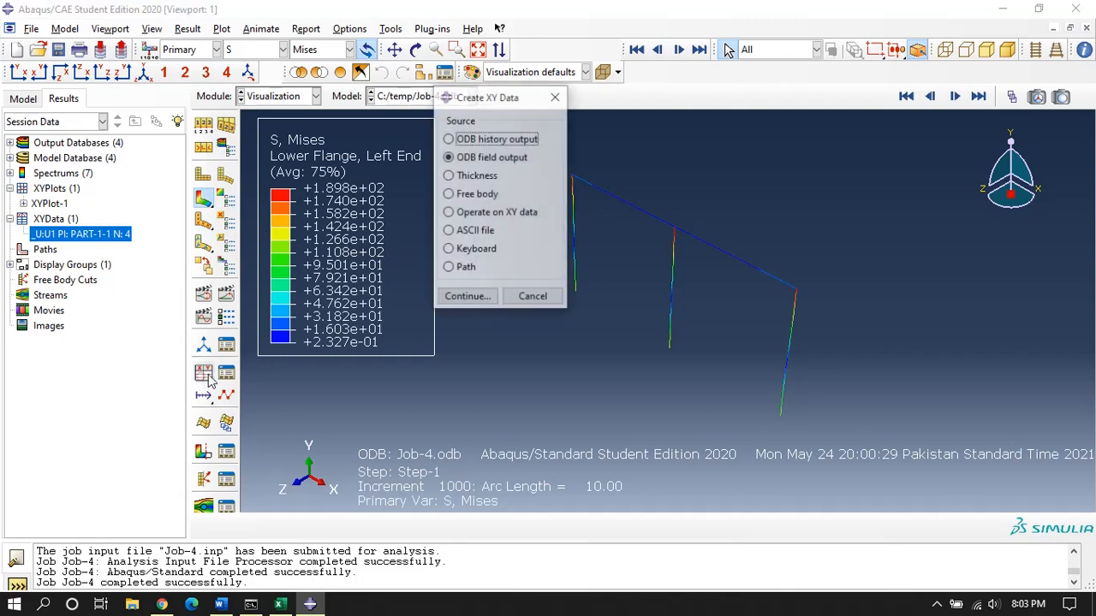
pyautogui.click(476, 138)
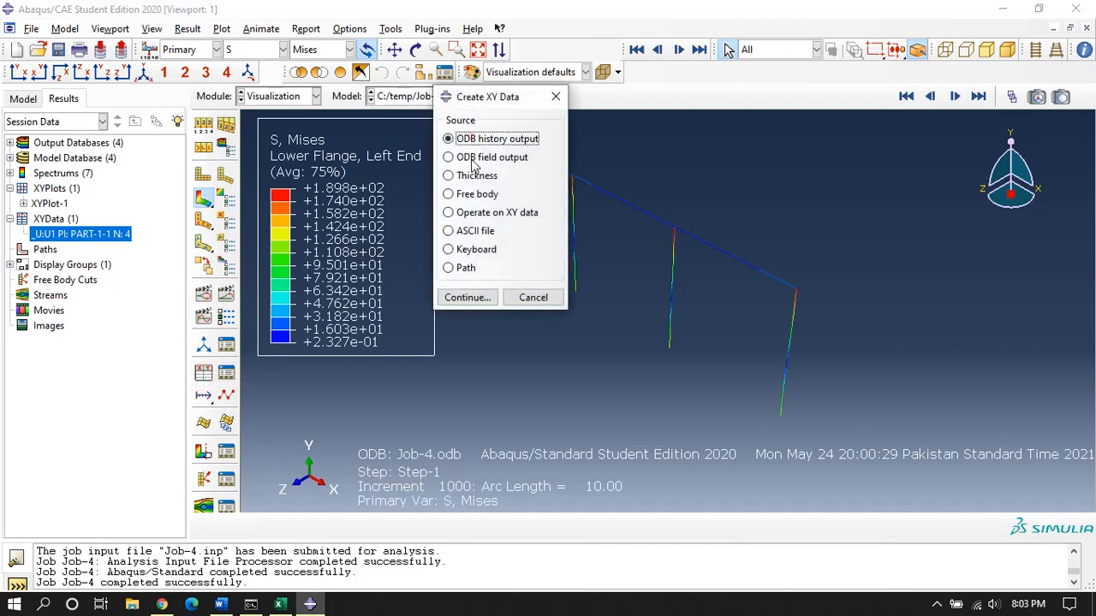
pyautogui.click(467, 297)
pyautogui.scroll(-2, 486, 338)
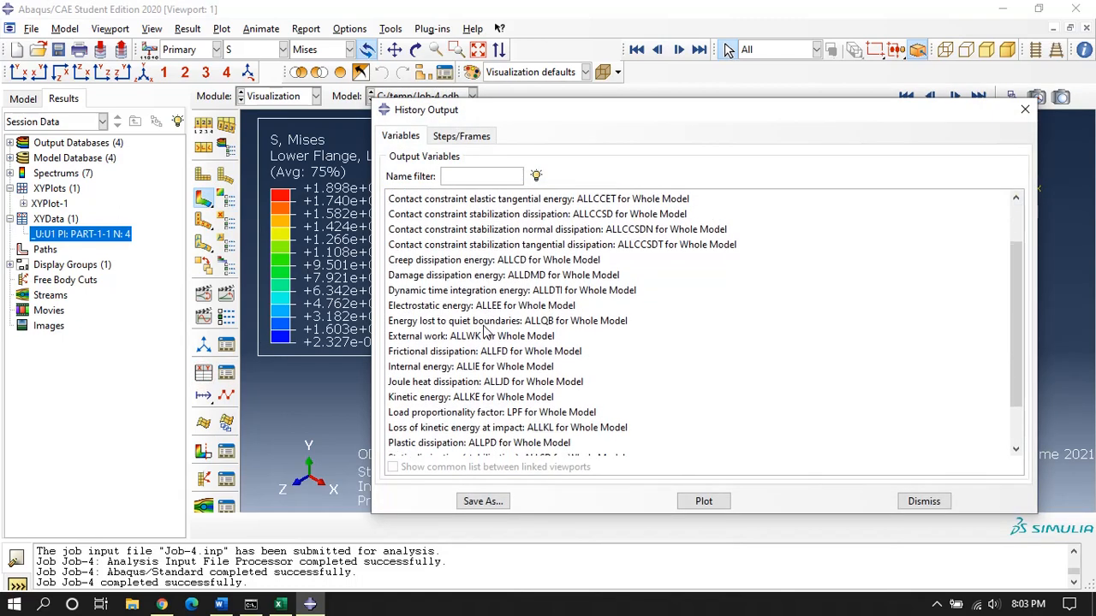
pyautogui.click(486, 382)
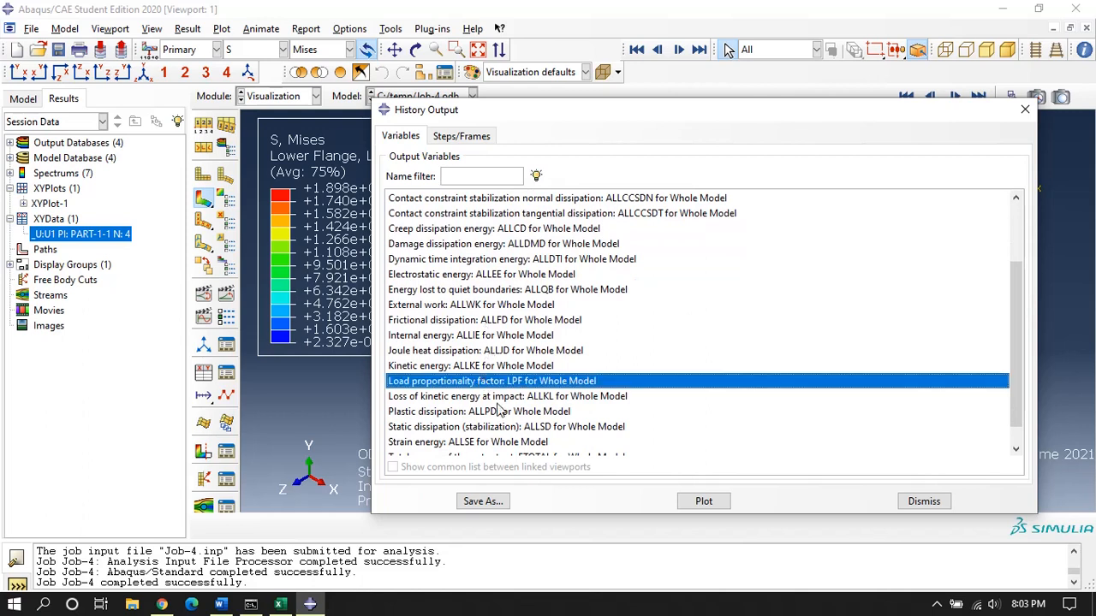
pyautogui.click(706, 500)
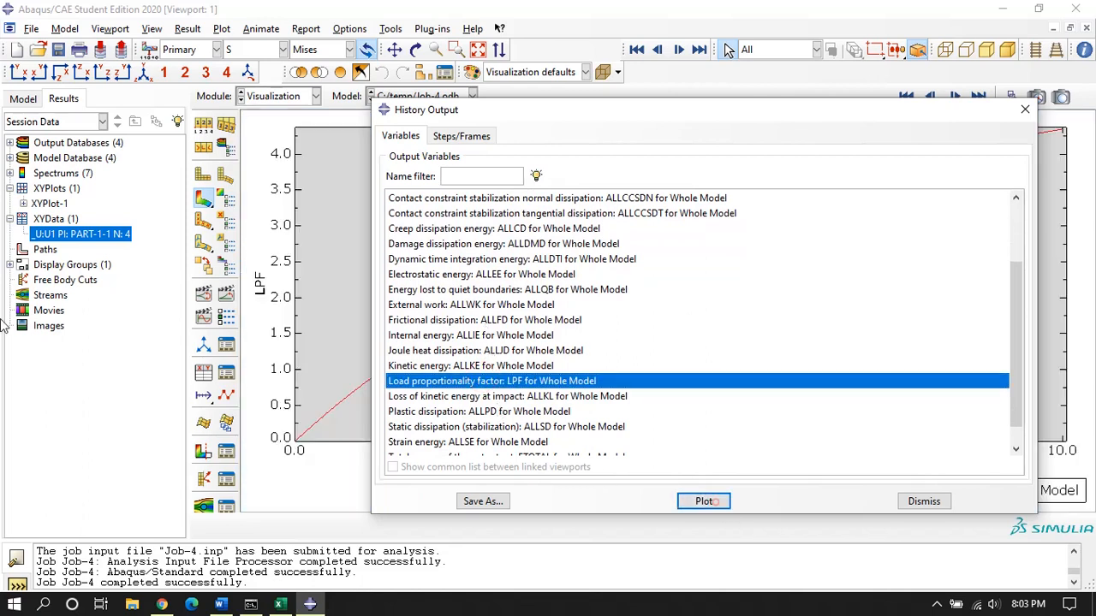
# Step: Open the temporary LPF data set _temp_1 for editing and copy all of its Y values
pyautogui.rightClick(53, 235)
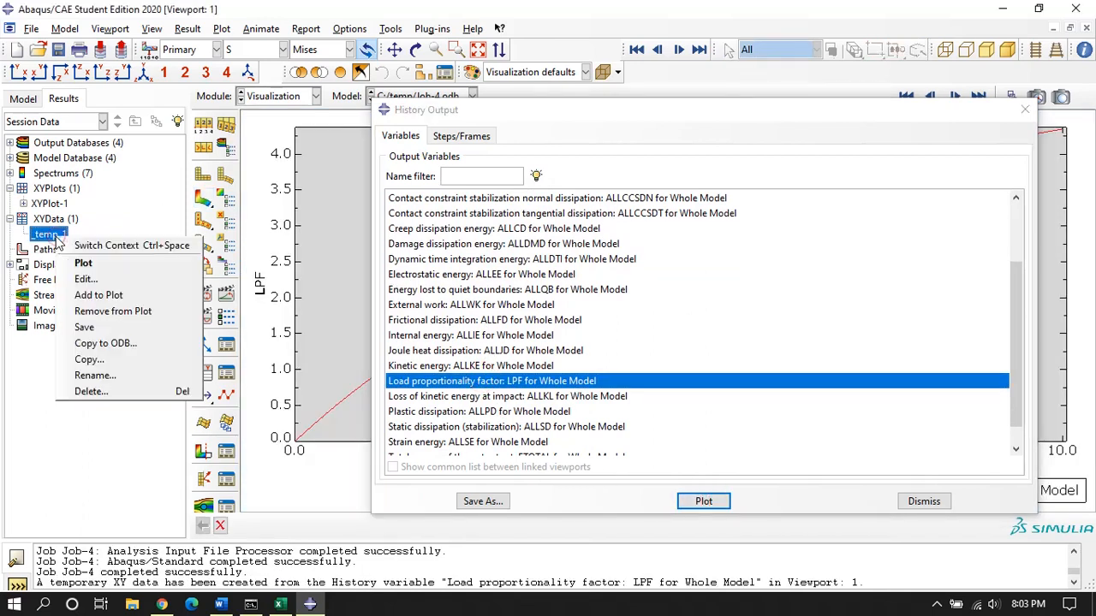
pyautogui.click(94, 280)
pyautogui.click(208, 247)
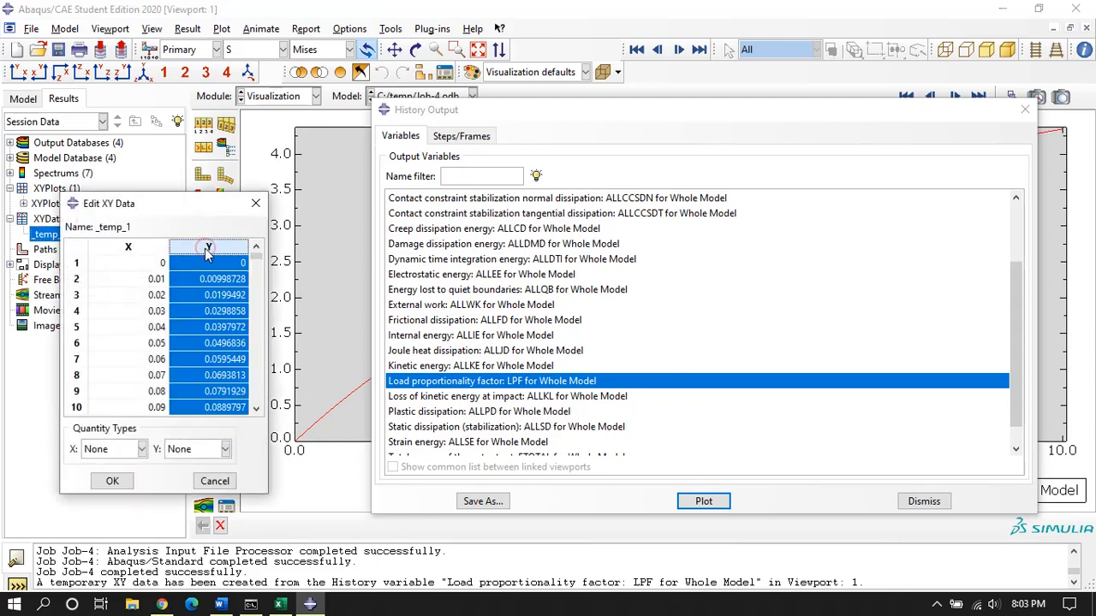
# Step: Switch to the Excel workbook, paste the LPF values from cell E7, then return to Abaqus/CAE and close the XY data and History Output dialogs
pyautogui.click(280, 604)
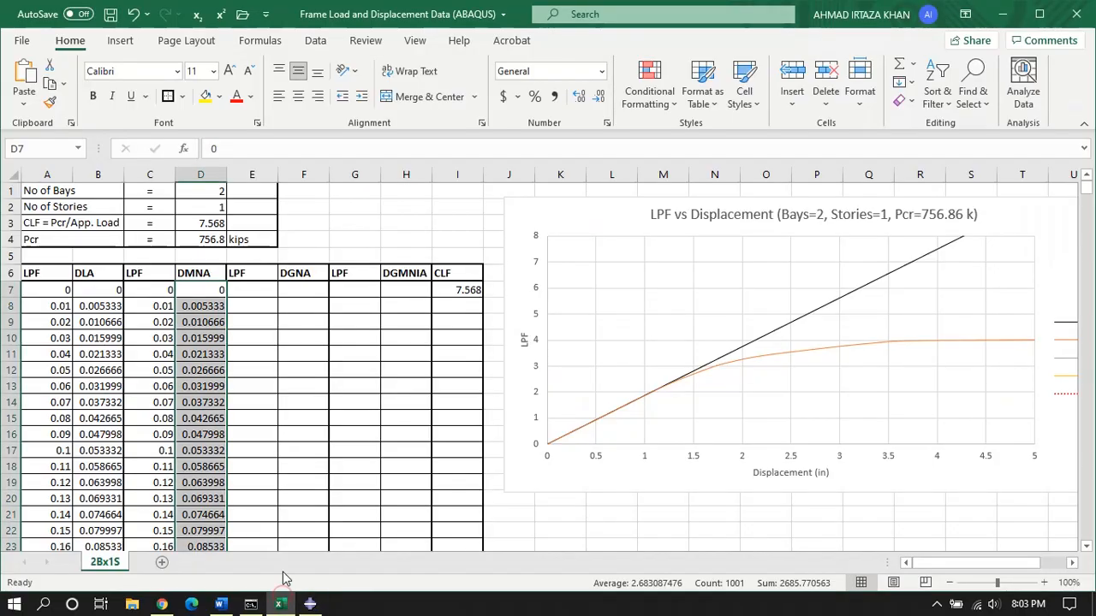
pyautogui.click(252, 293)
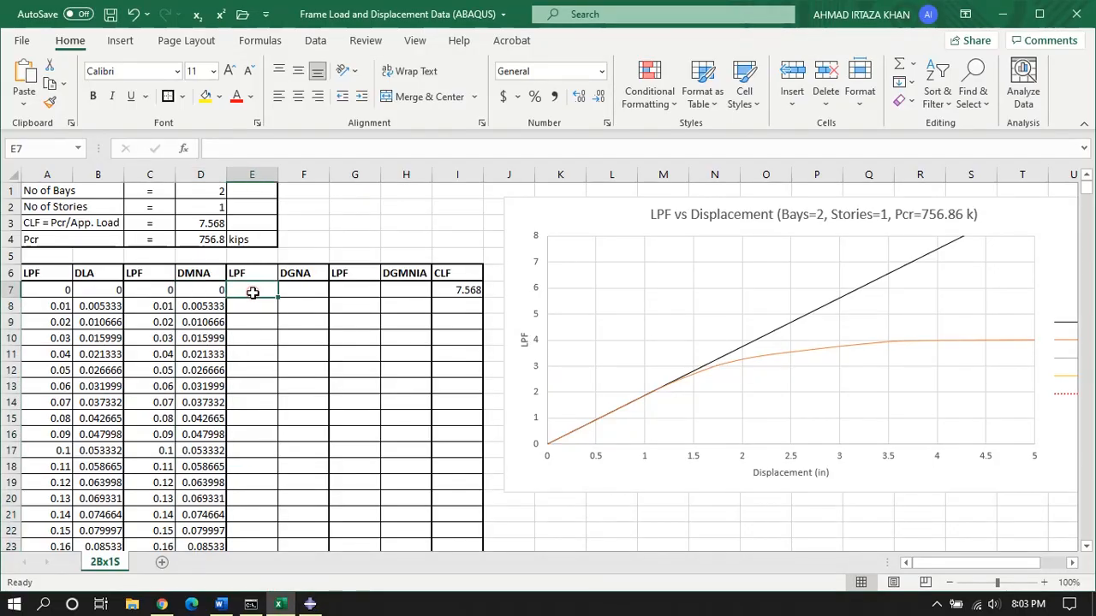
pyautogui.hotkey('ctrl', 'v')
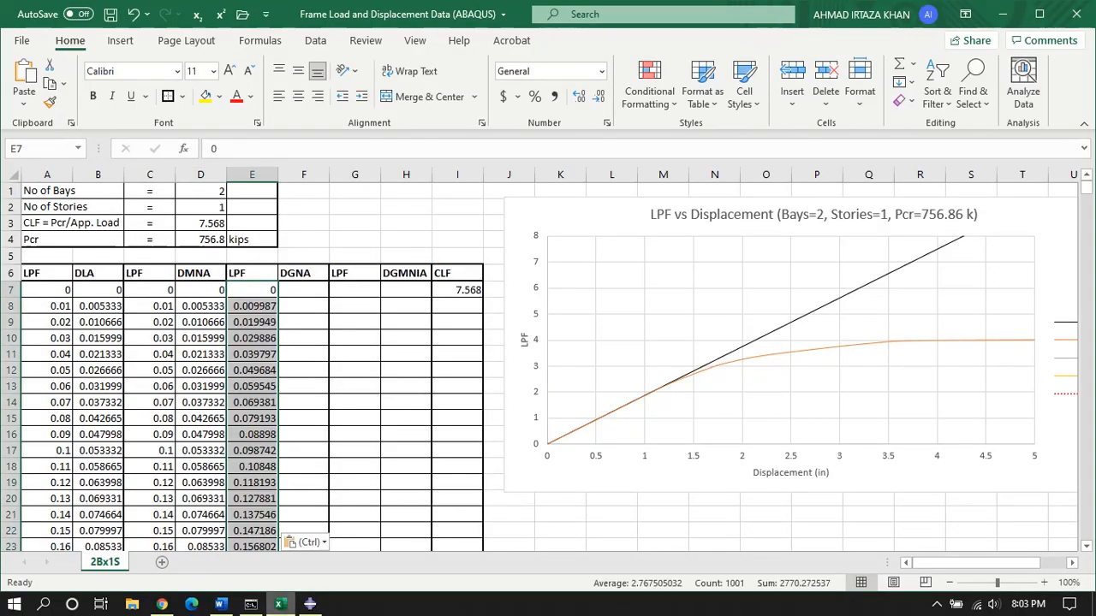
pyautogui.click(310, 605)
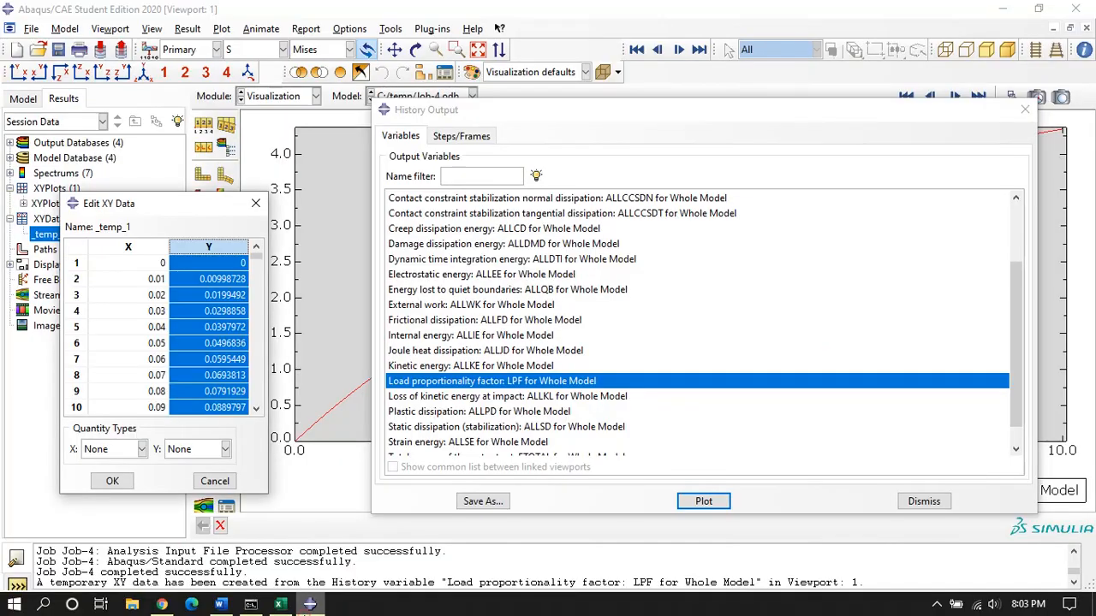
pyautogui.click(215, 481)
pyautogui.click(924, 502)
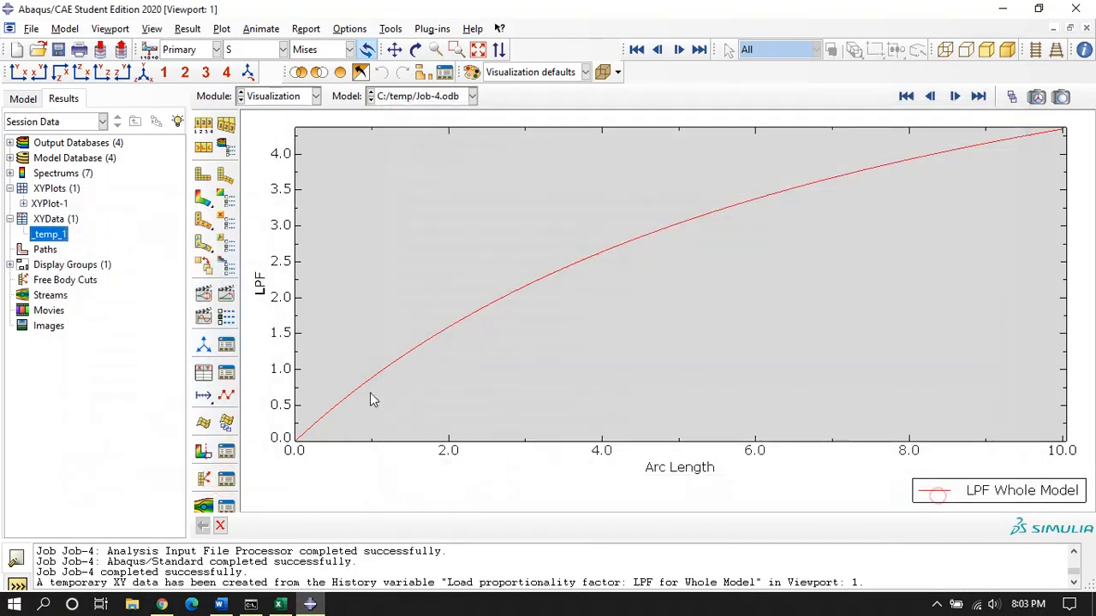
# Step: Create XY data from the ODB field output and plot the U.U1 displacement for the node set SET-DISP
pyautogui.click(202, 374)
pyautogui.click(484, 157)
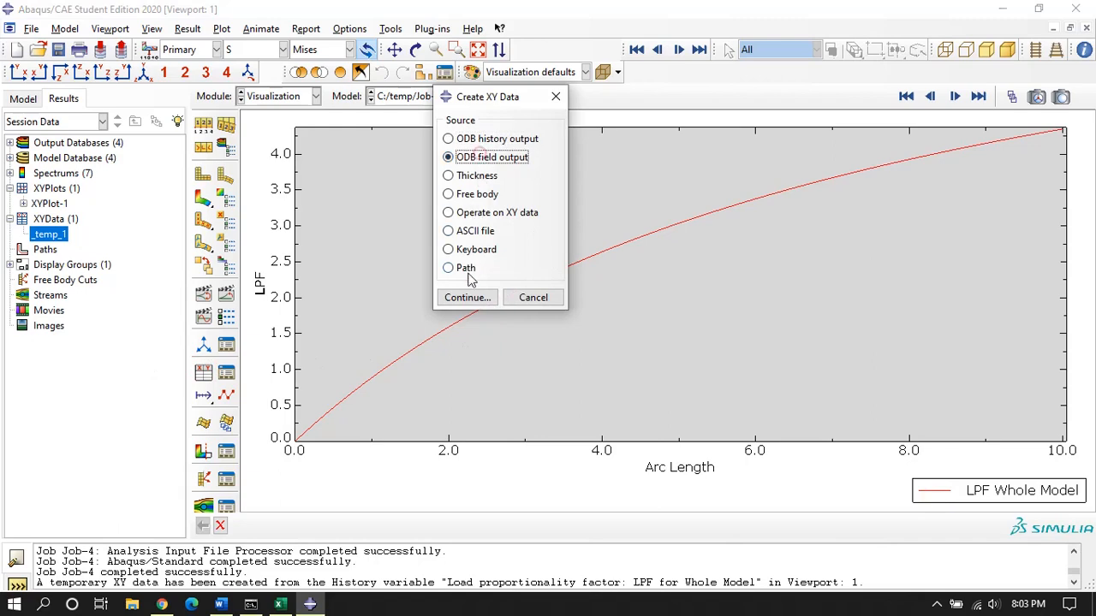
pyautogui.click(466, 297)
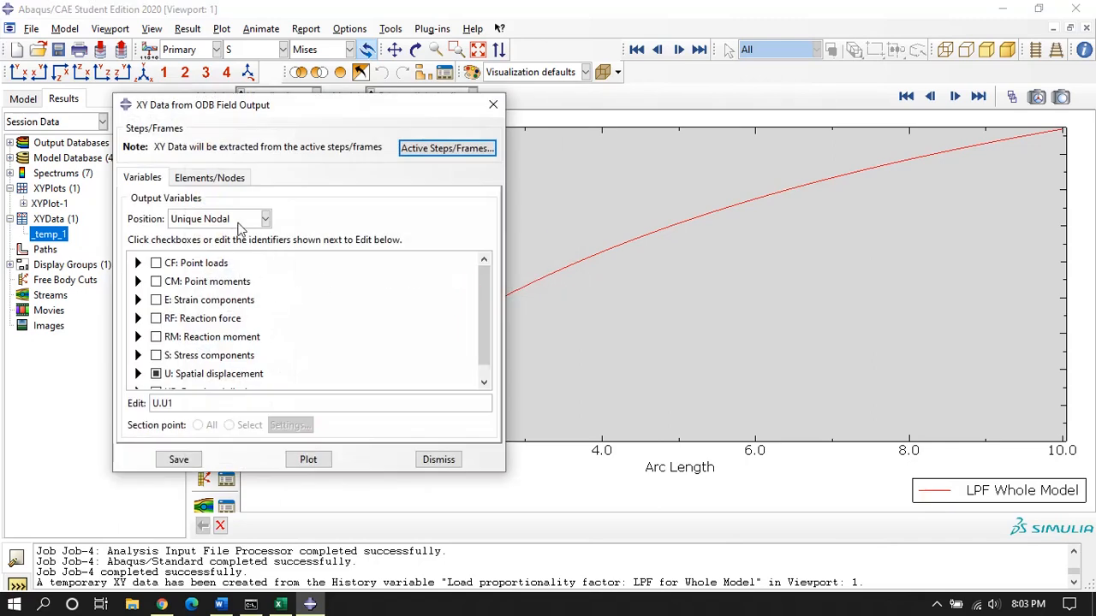
pyautogui.click(209, 178)
pyautogui.click(154, 270)
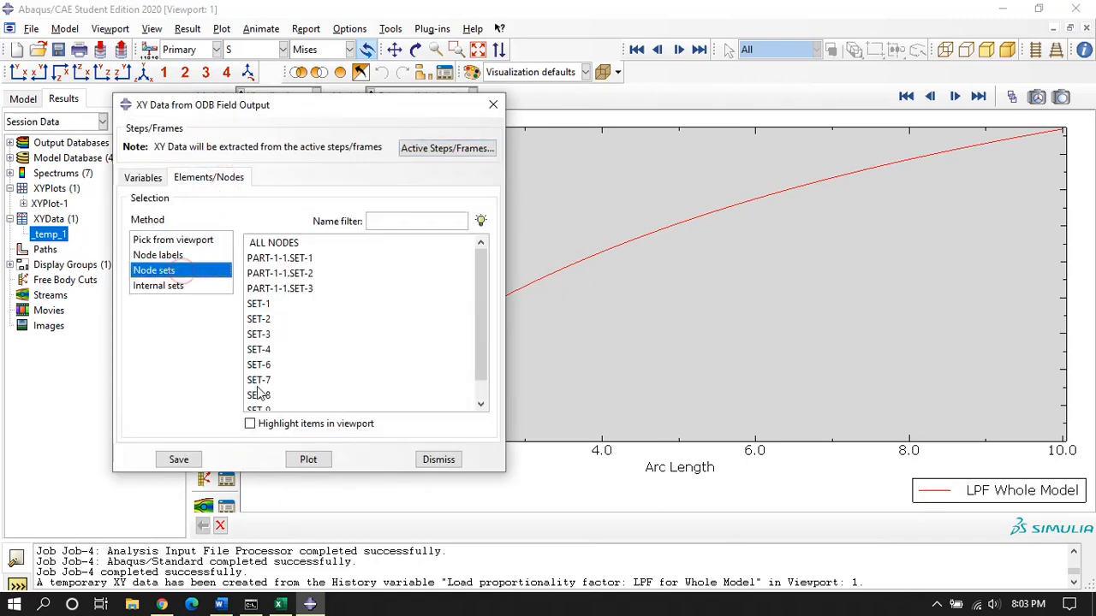
pyautogui.scroll(-2, 276, 379)
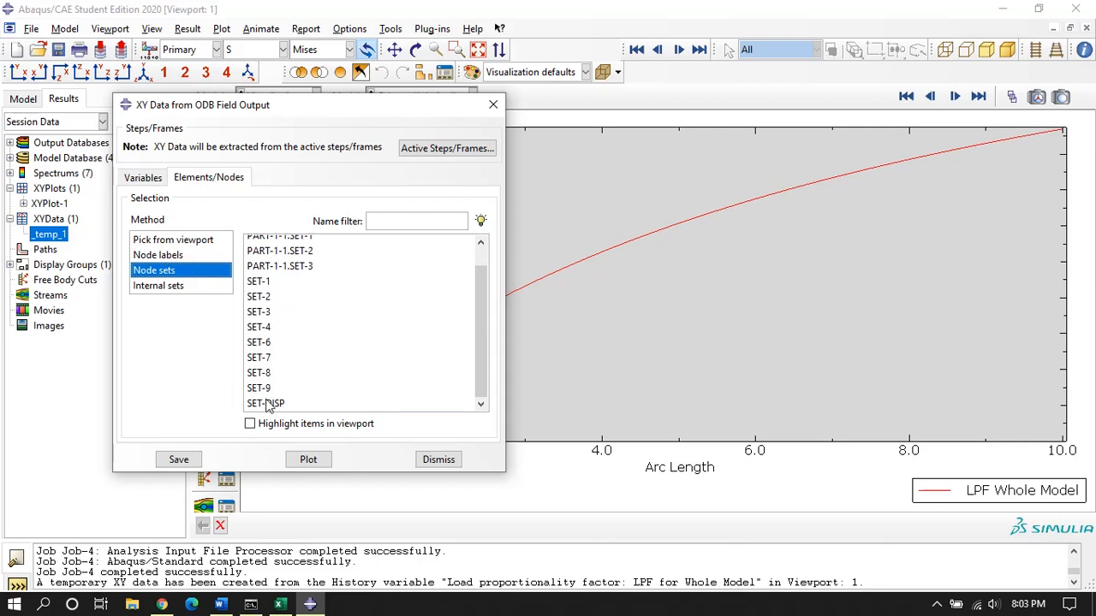
pyautogui.click(266, 403)
pyautogui.click(308, 459)
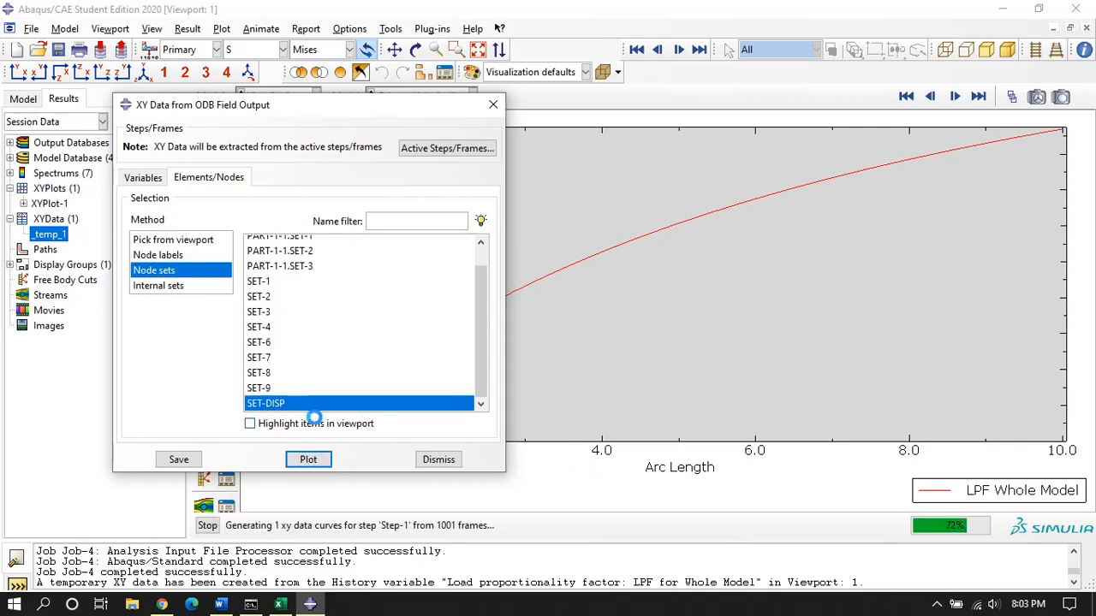
pyautogui.click(442, 461)
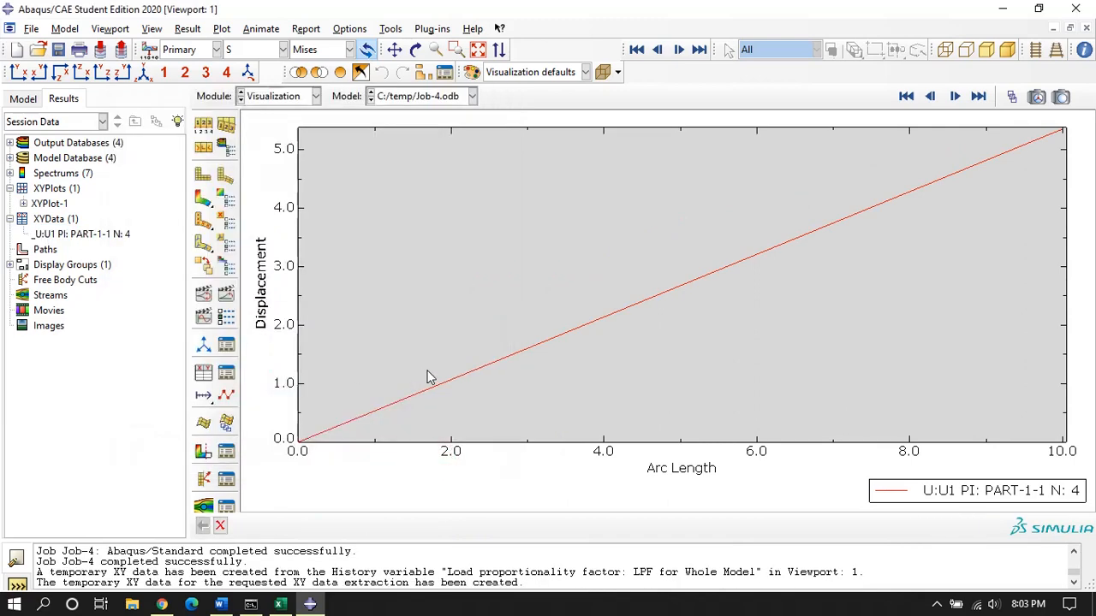
# Step: Open the U:U1 displacement data set of node 4 for editing, copy all of its Y values, and close the editor without changes
pyautogui.click(71, 239)
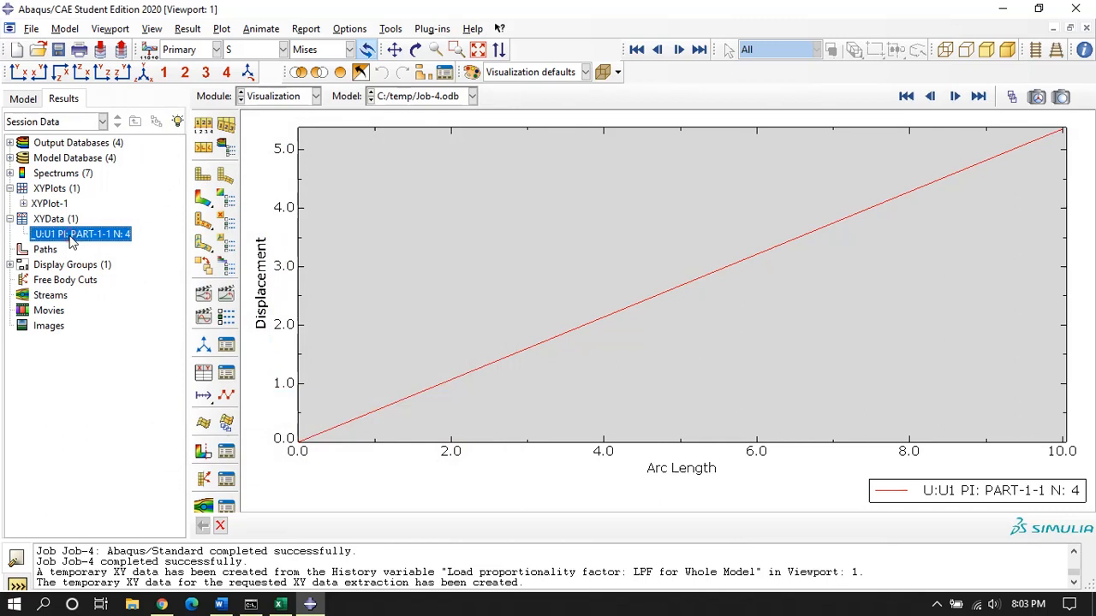
pyautogui.rightClick(71, 239)
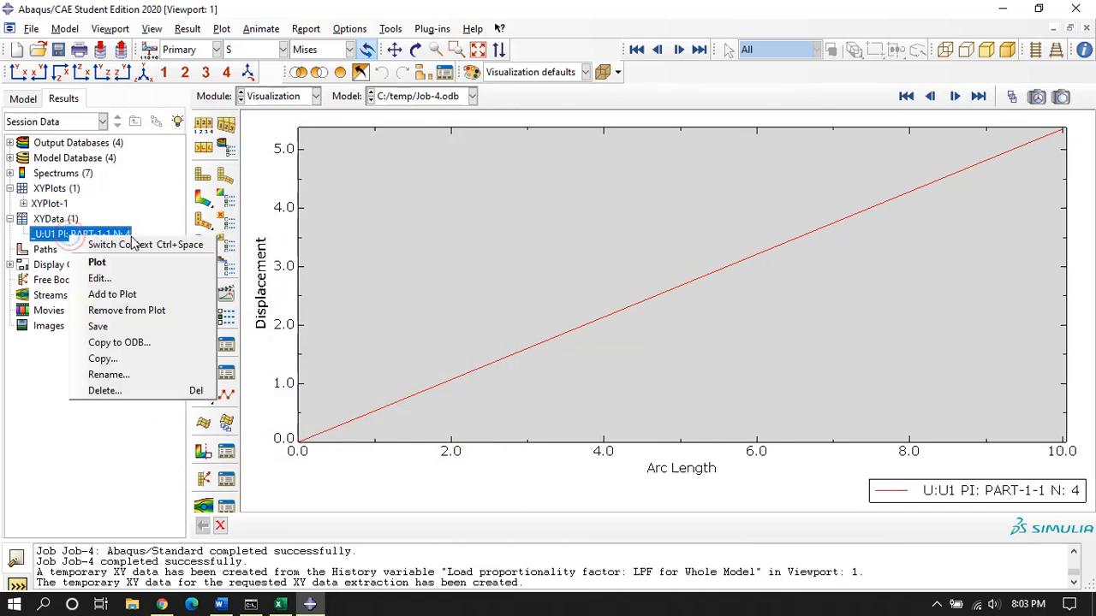
pyautogui.click(107, 278)
pyautogui.click(209, 247)
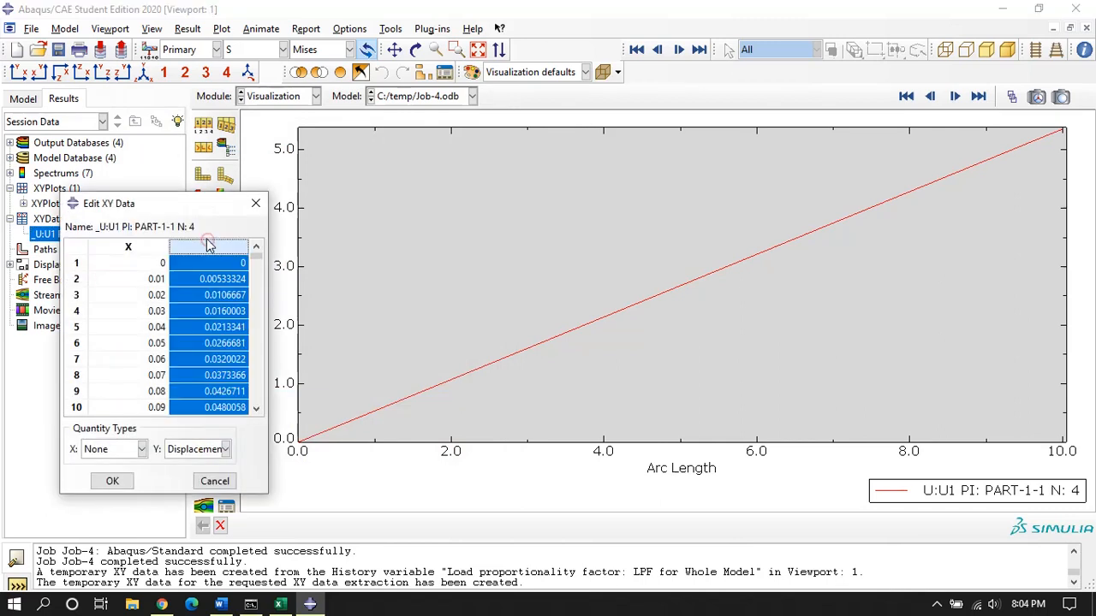
pyautogui.click(214, 482)
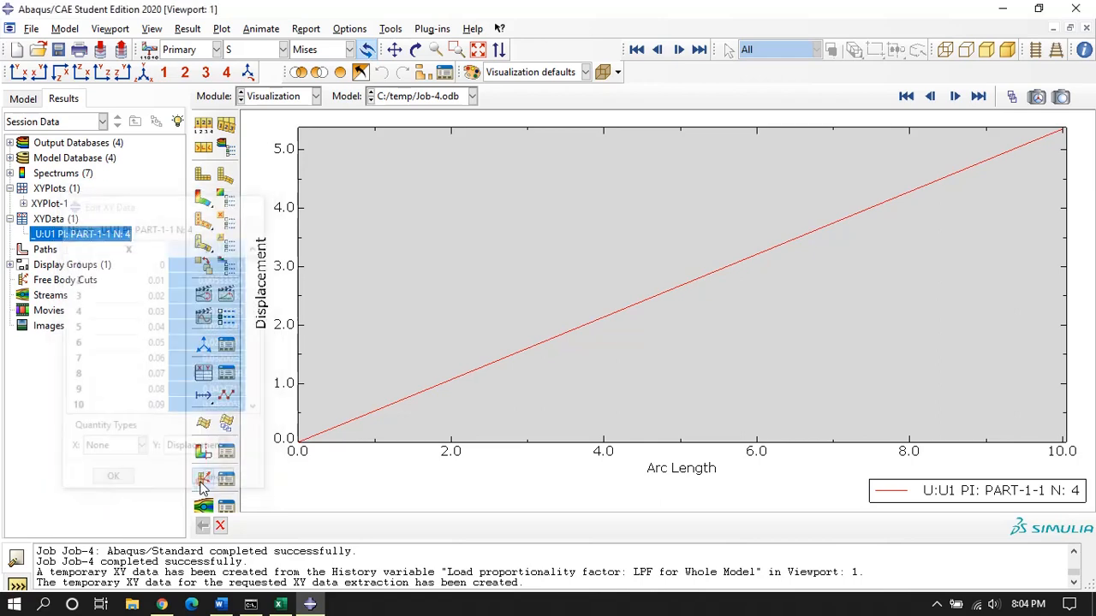
# Step: Switch to the Excel workbook, paste the displacement values into the DGNA column from cell F7, and review the GNA curve on the chart
pyautogui.click(287, 605)
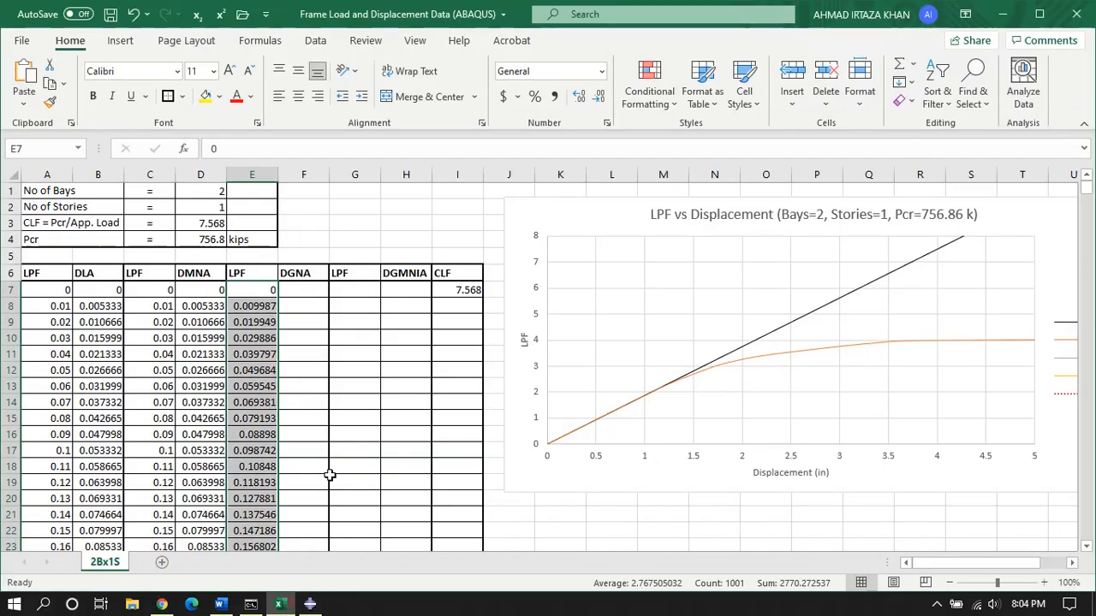
pyautogui.click(295, 289)
pyautogui.hotkey('ctrl', 'v')
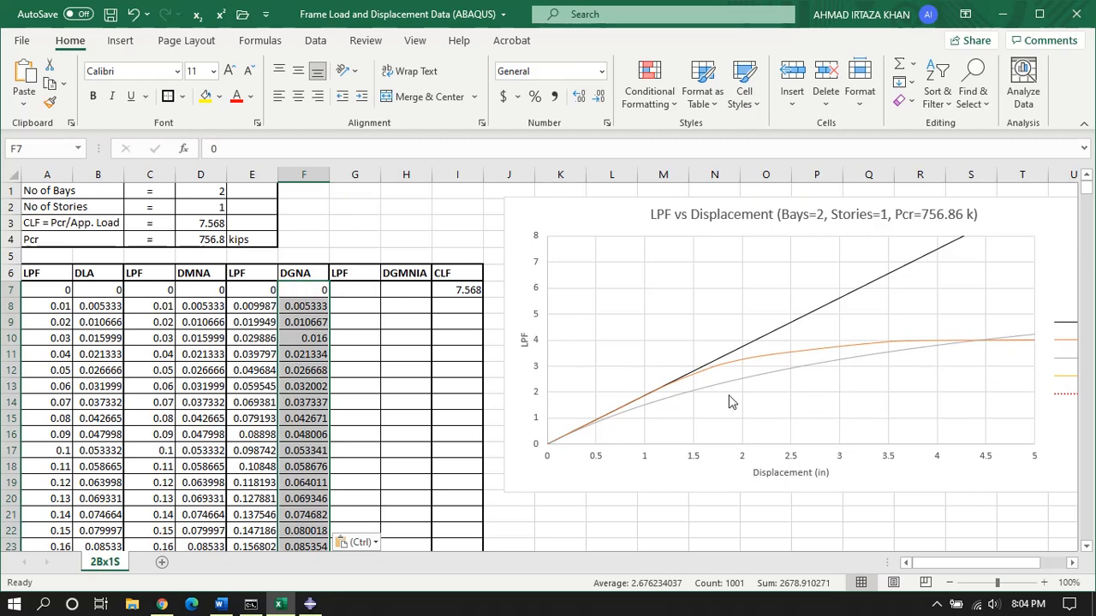
pyautogui.moveTo(914, 565); pyautogui.dragTo(968, 564)
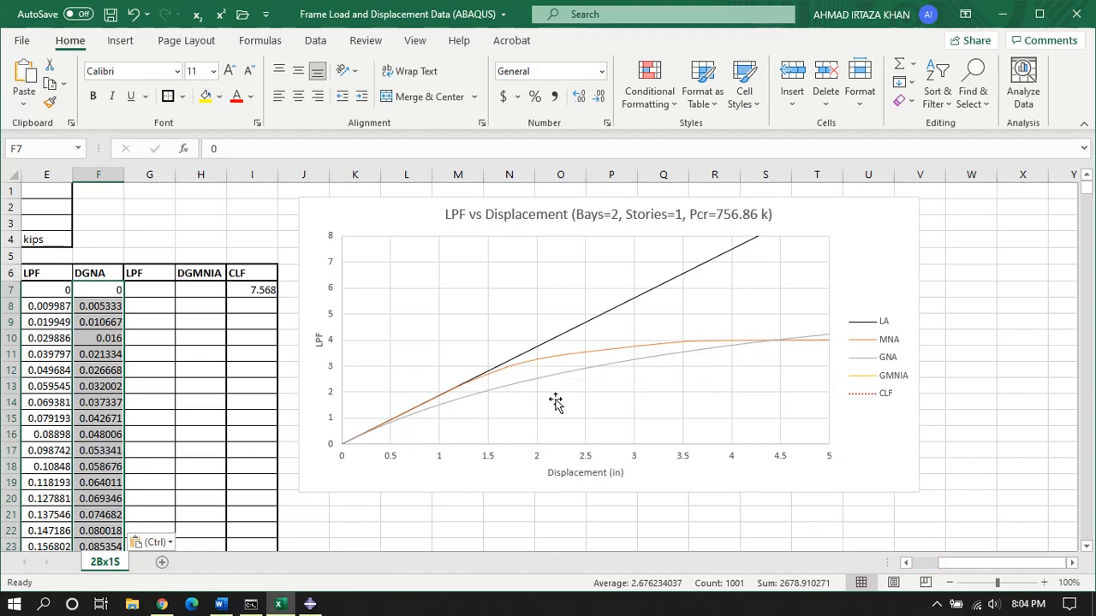
pyautogui.moveTo(941, 566); pyautogui.dragTo(906, 567)
pyautogui.click(392, 417)
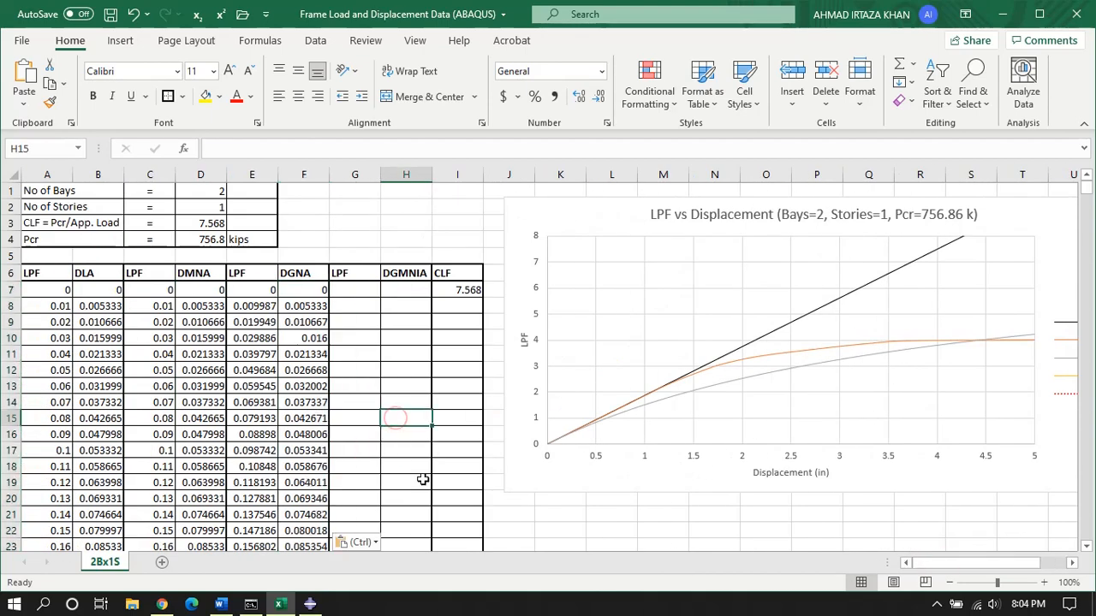
# Step: Switch back to Abaqus/CAE and go from the Visualization module to the Part module
pyautogui.click(310, 604)
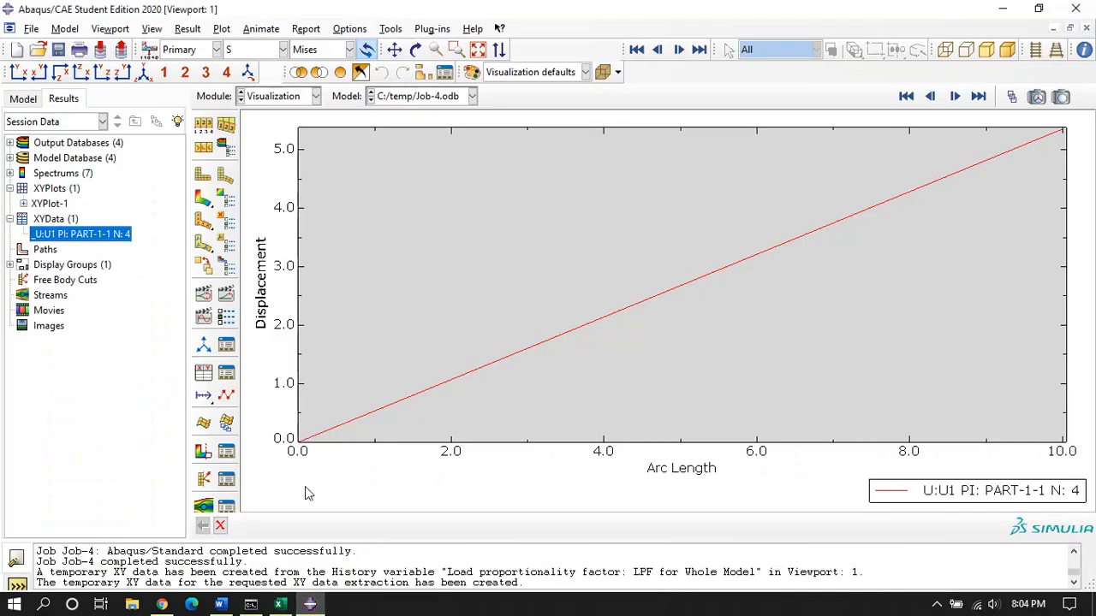
pyautogui.click(278, 96)
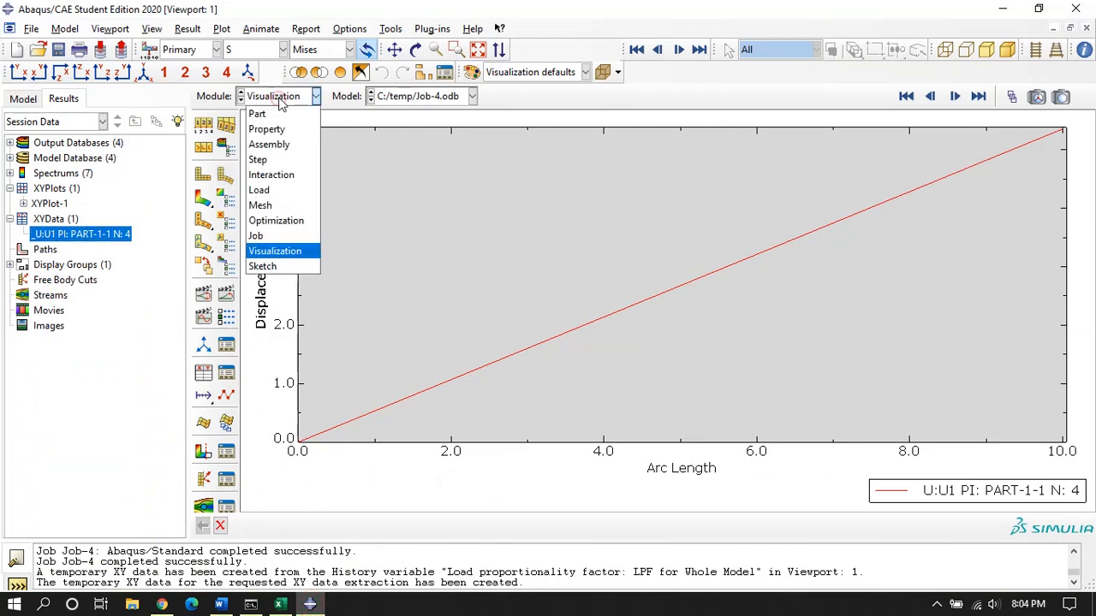
pyautogui.click(275, 113)
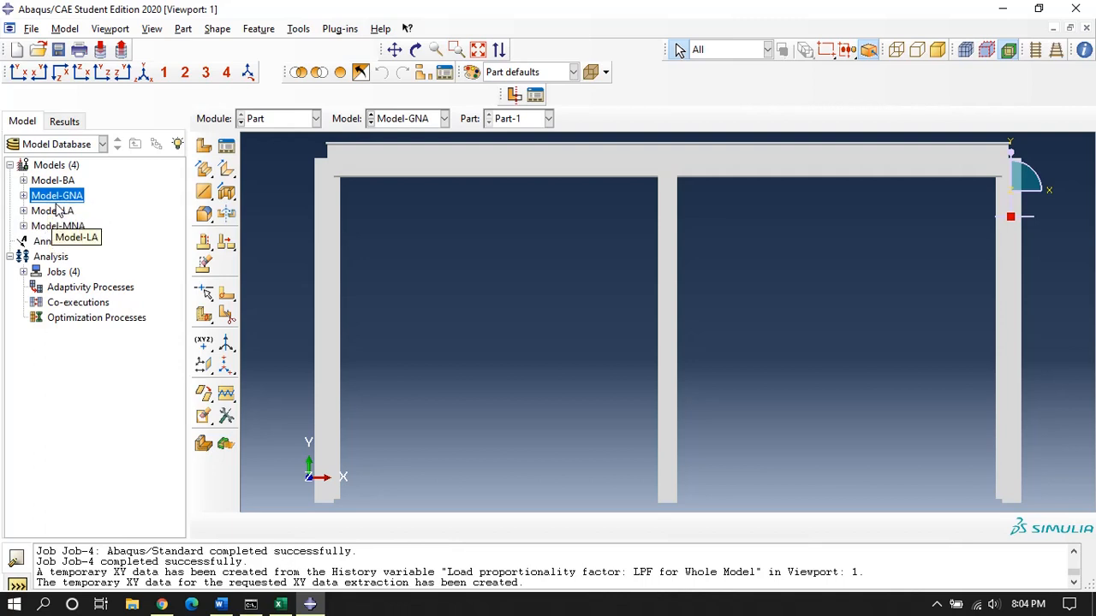
# Step: Copy Model-MNA to a new model named Model-GMNIA
pyautogui.click(80, 225)
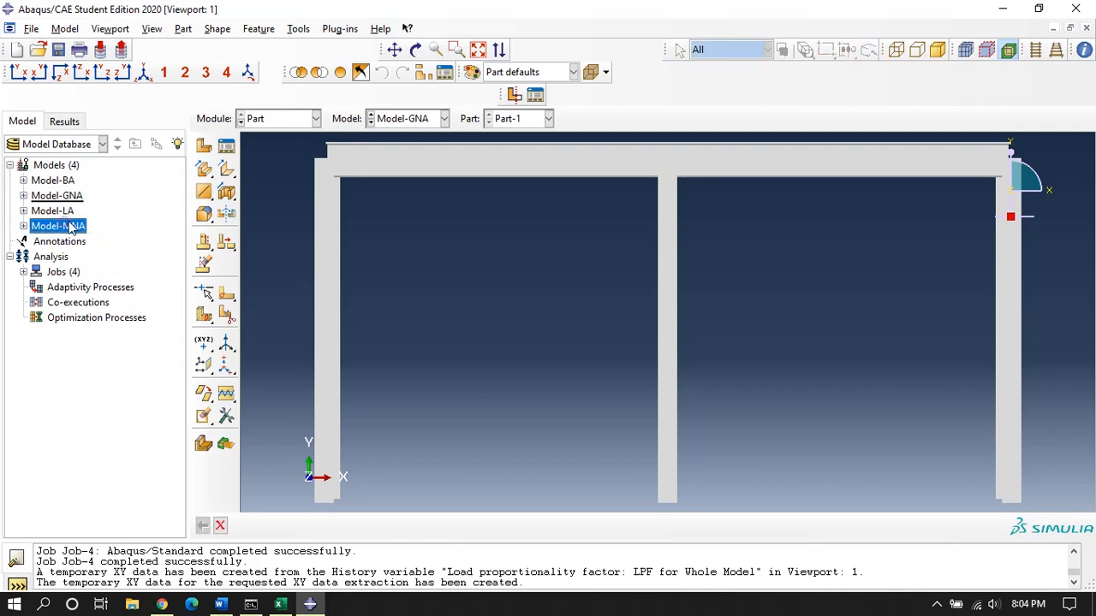
pyautogui.rightClick(67, 219)
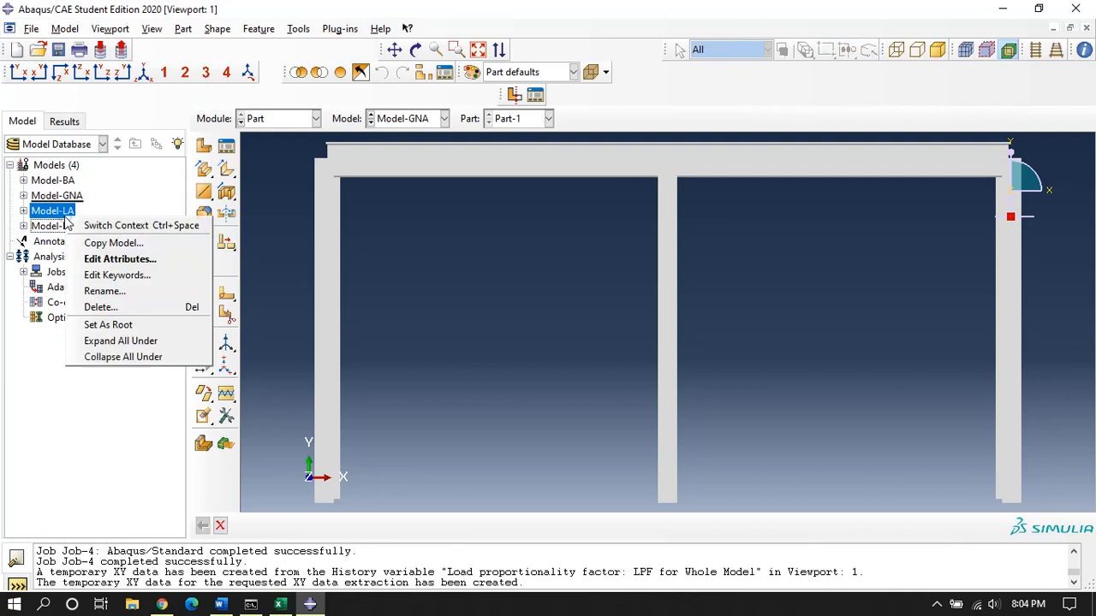
pyautogui.click(53, 226)
pyautogui.rightClick(52, 227)
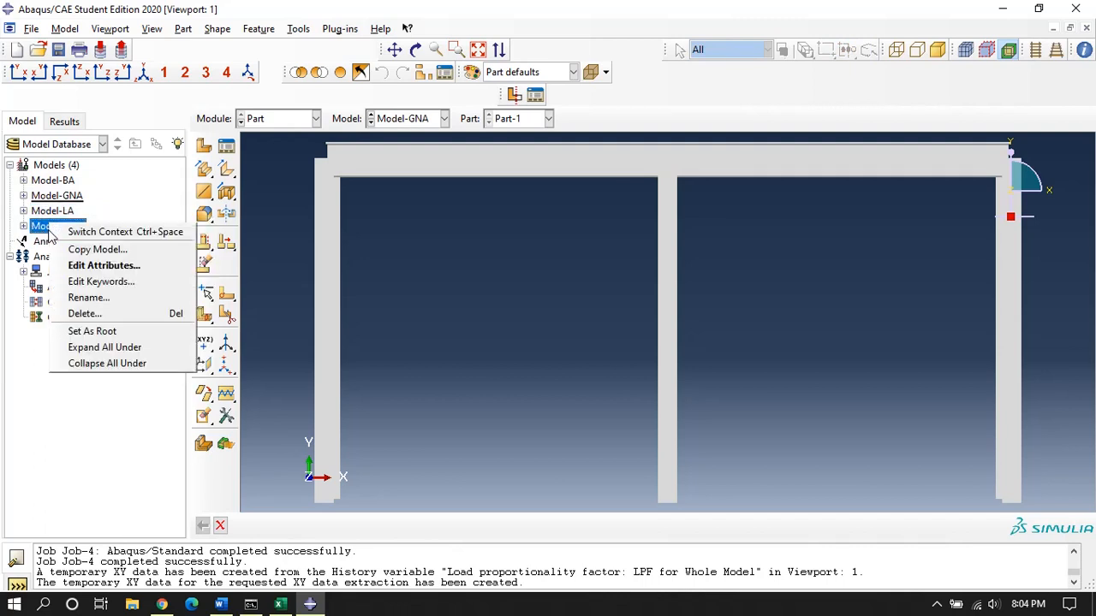
pyautogui.click(45, 235)
pyautogui.rightClick(42, 233)
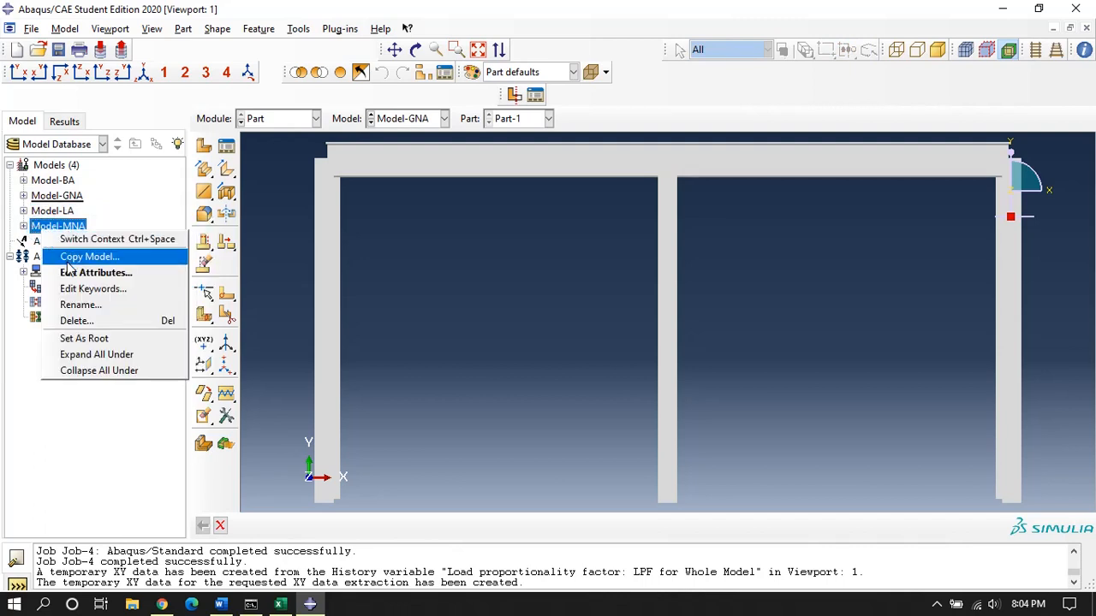
pyautogui.click(68, 262)
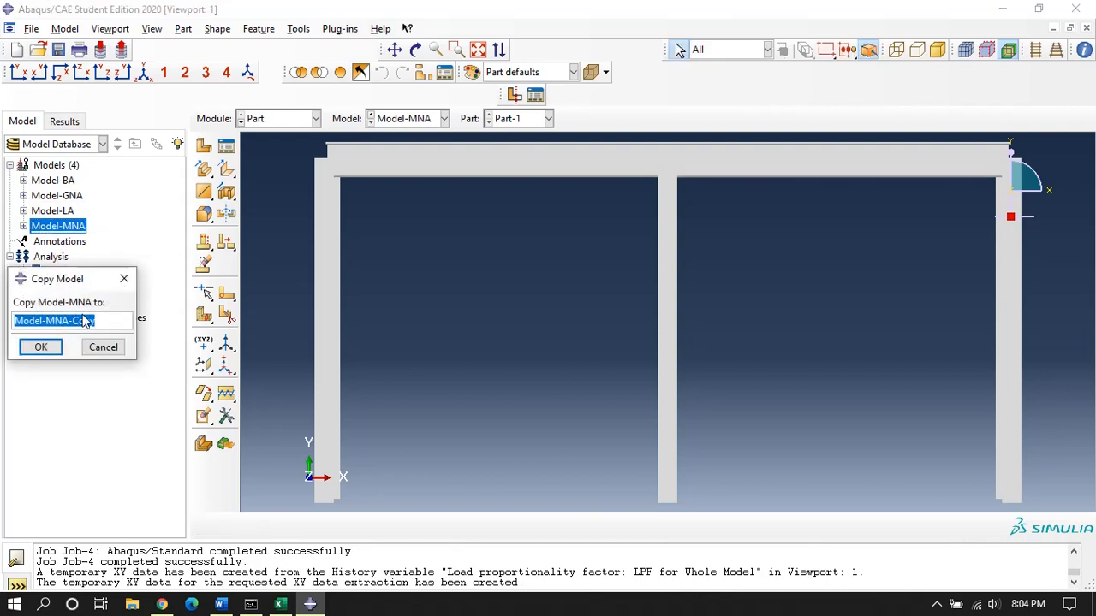
pyautogui.moveTo(104, 323); pyautogui.dragTo(56, 322)
pyautogui.write('GM')
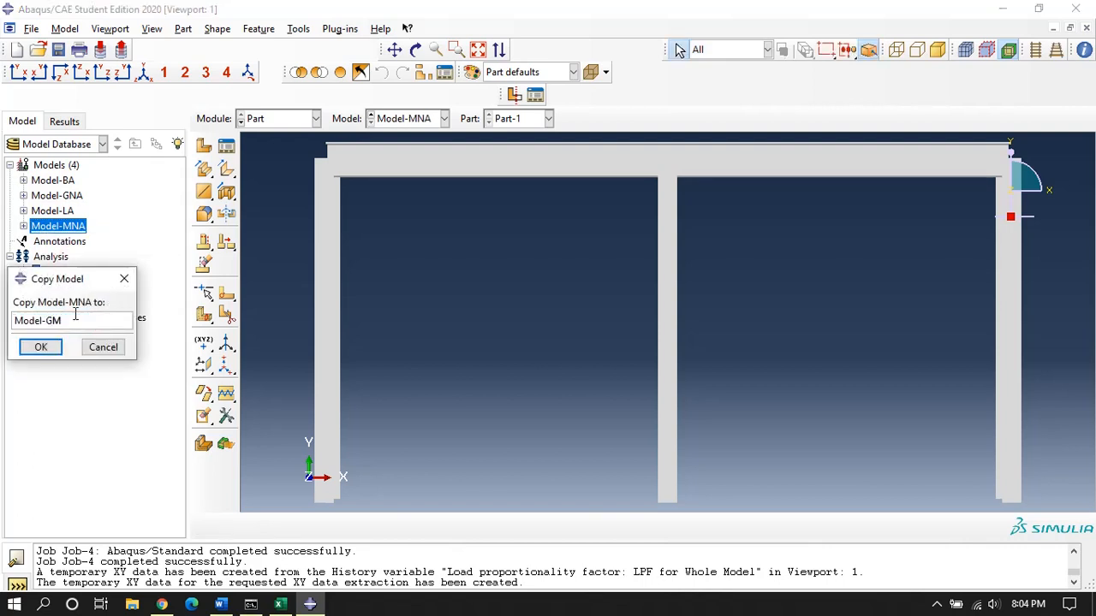
pyautogui.write('NIA')
pyautogui.click(36, 347)
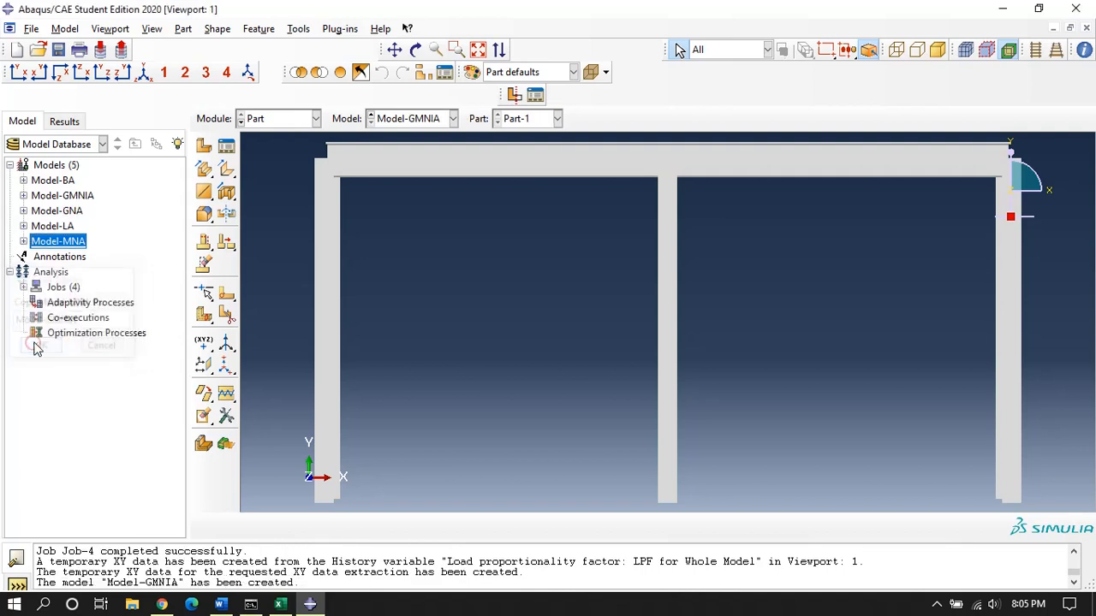
# Step: Check which material is defined for Model-GMNIA in the Property module and view the frame isometrically
pyautogui.click(311, 117)
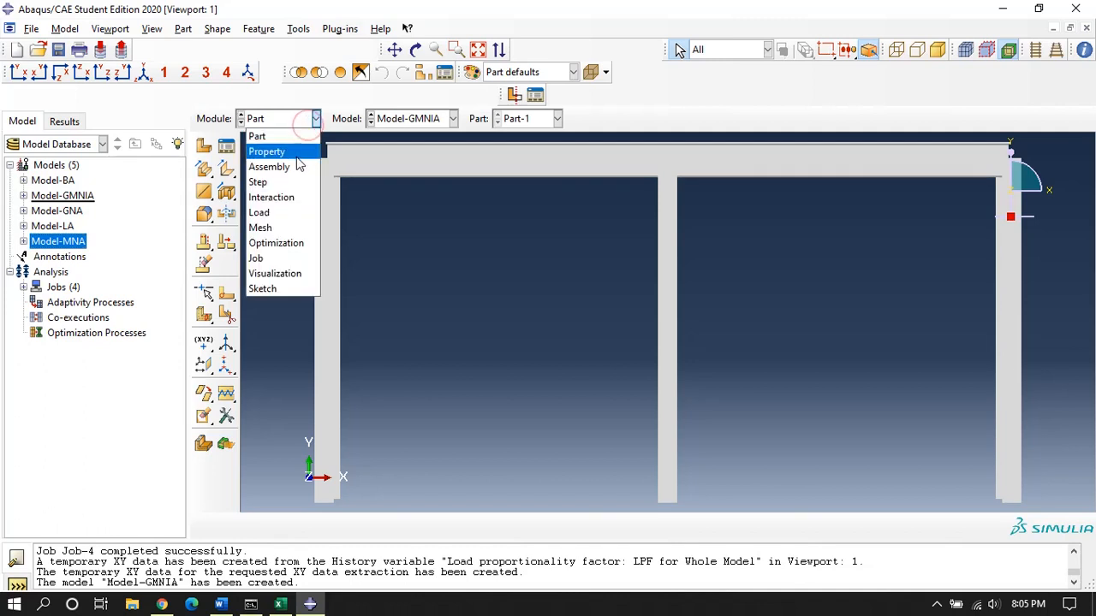
pyautogui.click(296, 152)
pyautogui.click(225, 147)
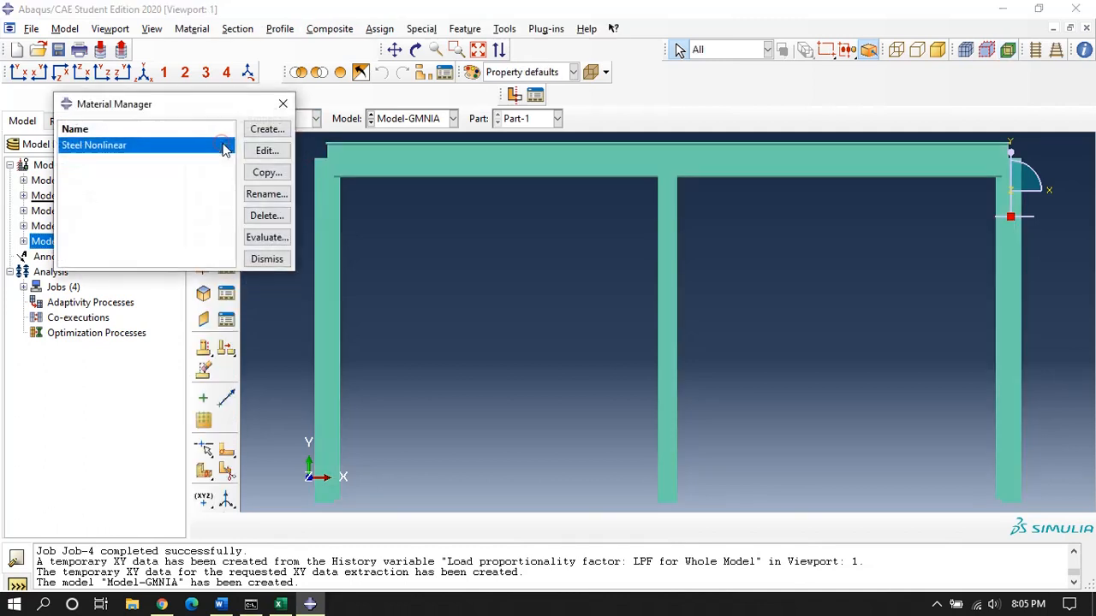
pyautogui.click(283, 105)
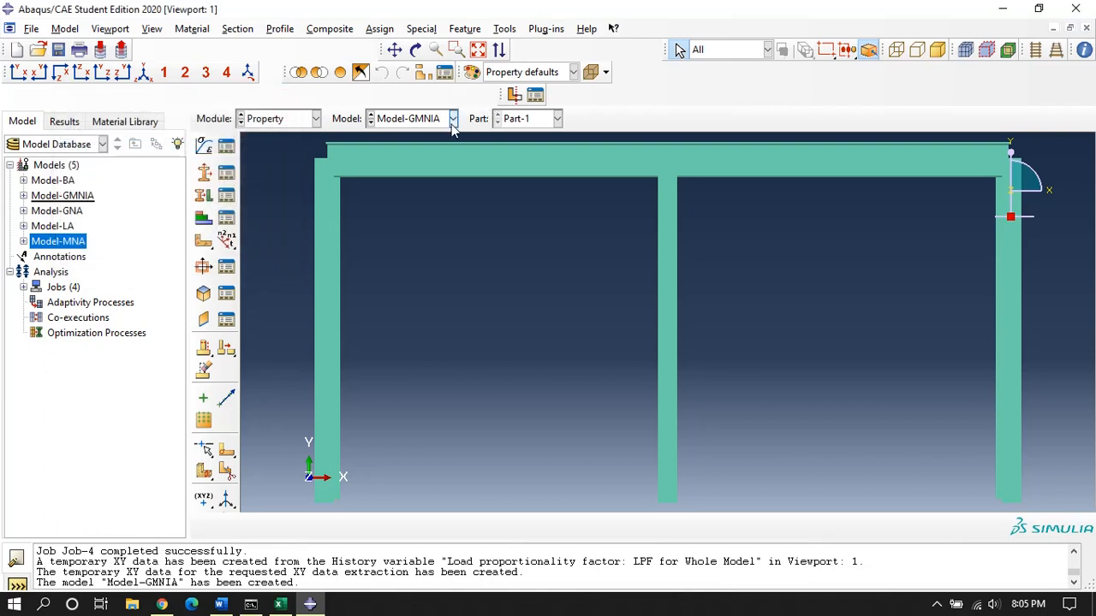
pyautogui.click(143, 72)
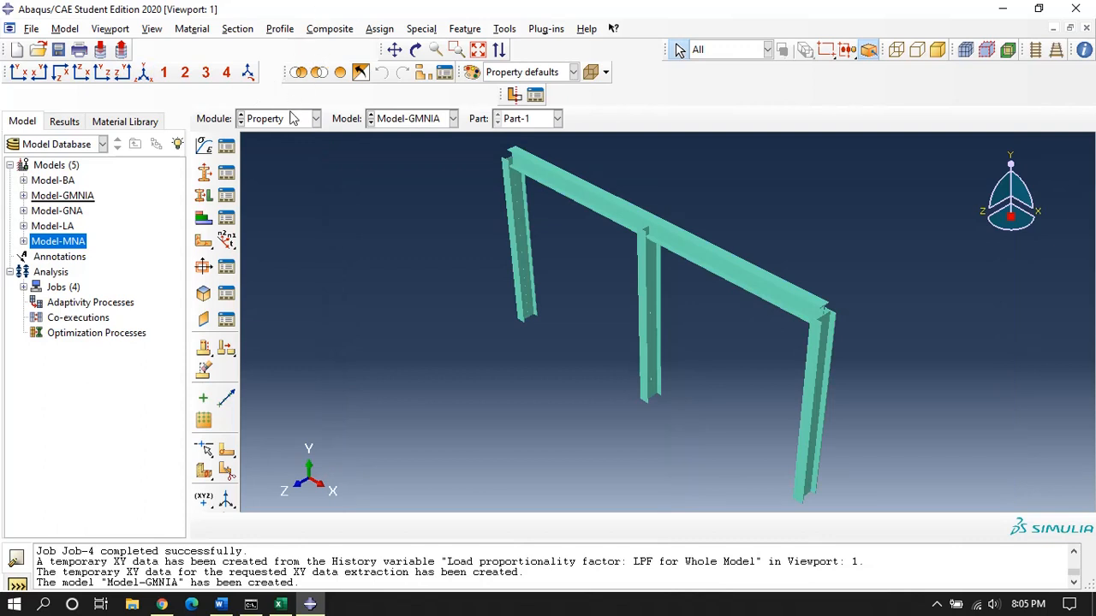
pyautogui.click(42, 181)
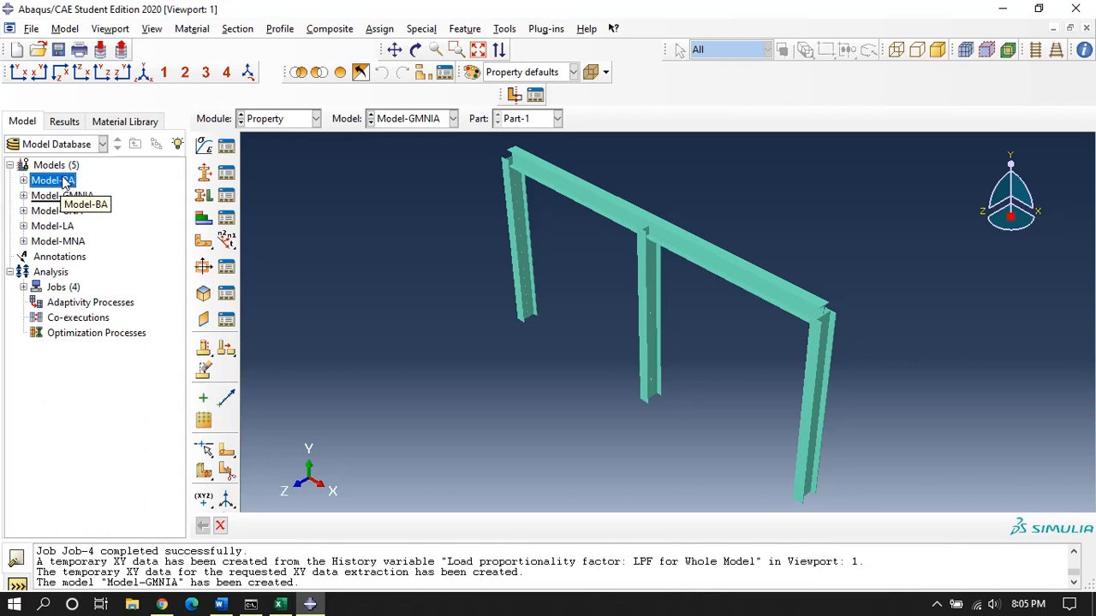
pyautogui.click(67, 242)
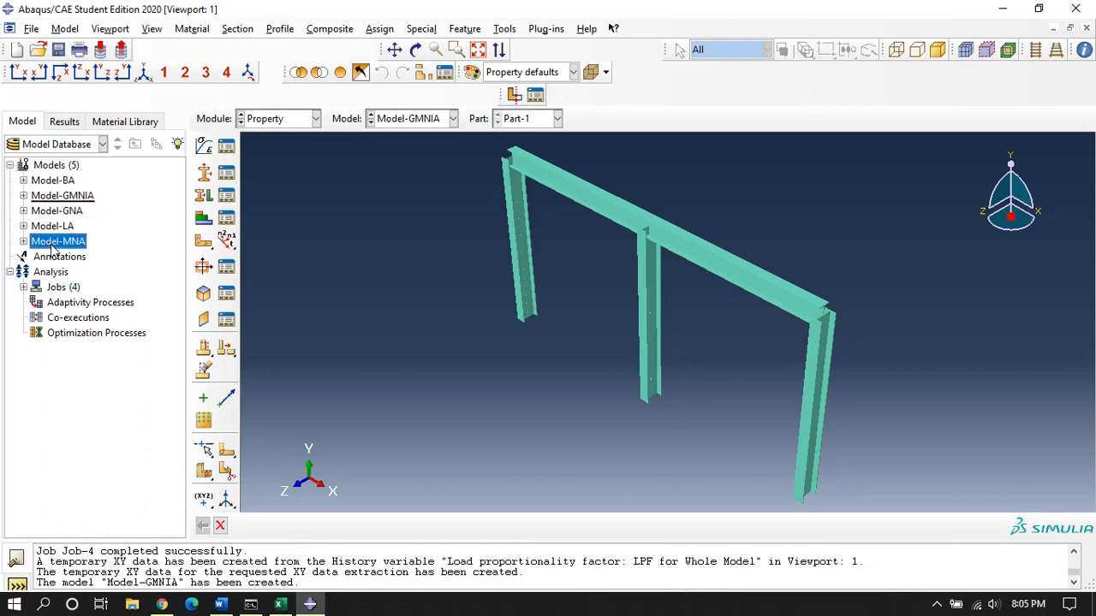
# Step: In the Step module, edit Step-1 of Model-GMNIA to turn Nlgeom on, and close the Step Manager
pyautogui.click(279, 122)
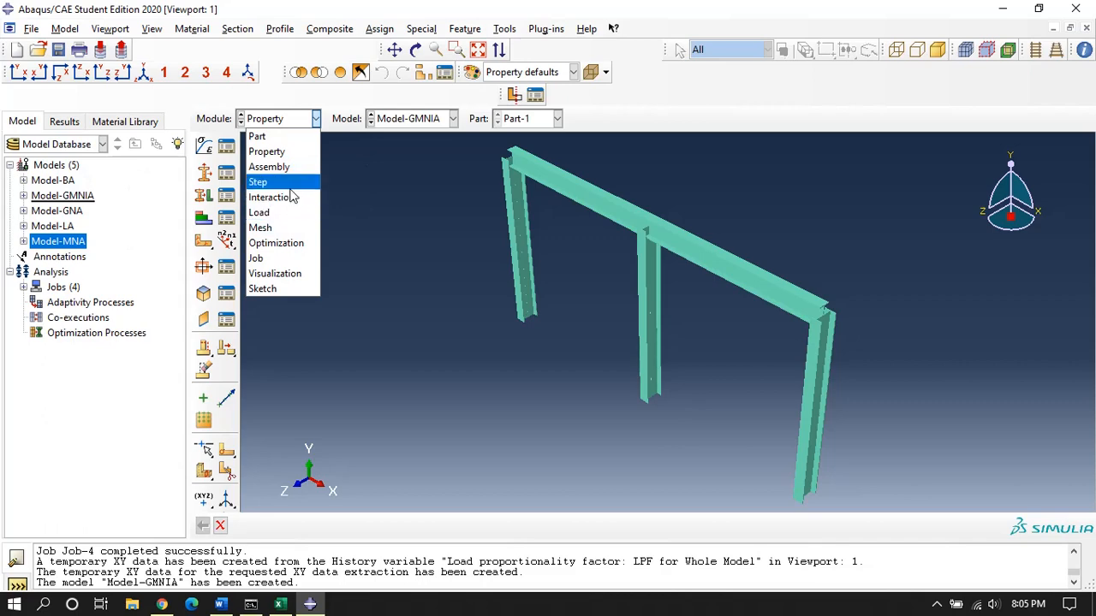
pyautogui.click(290, 185)
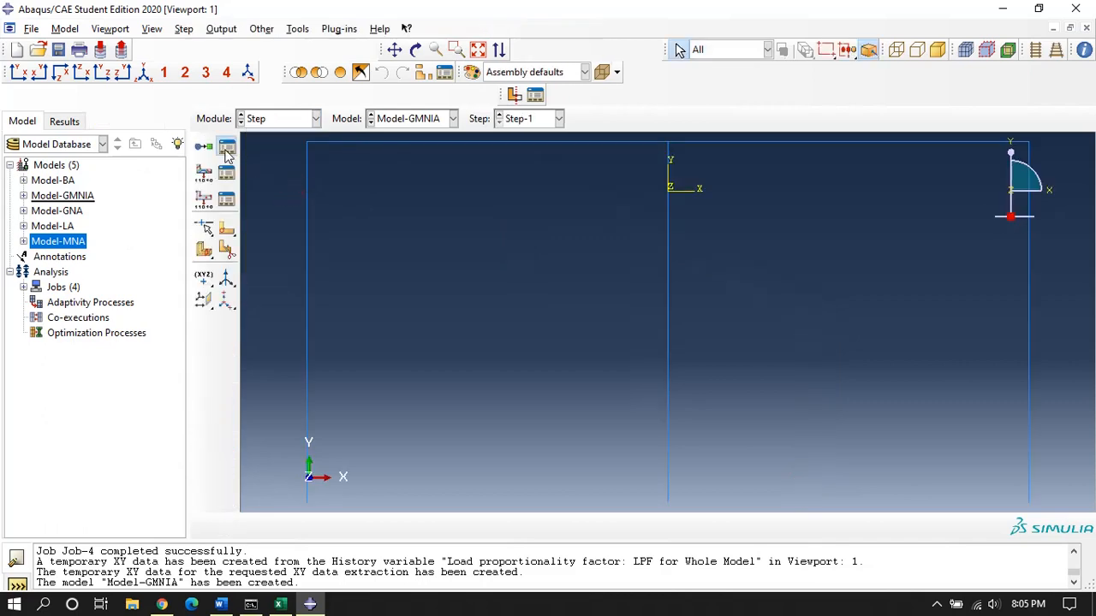
pyautogui.click(226, 146)
pyautogui.click(333, 304)
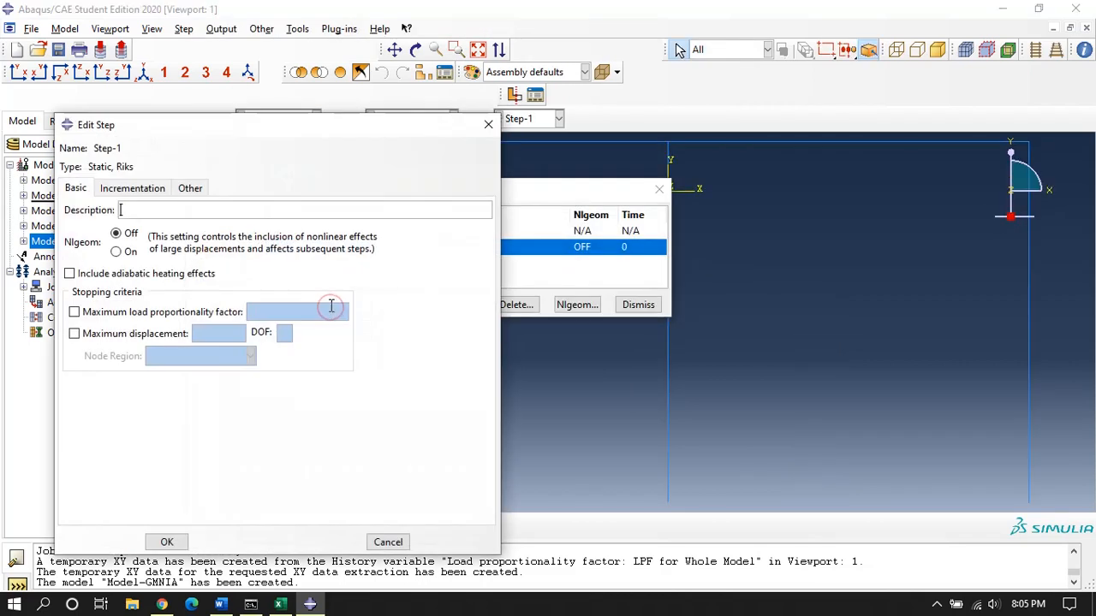
pyautogui.click(117, 252)
pyautogui.click(167, 542)
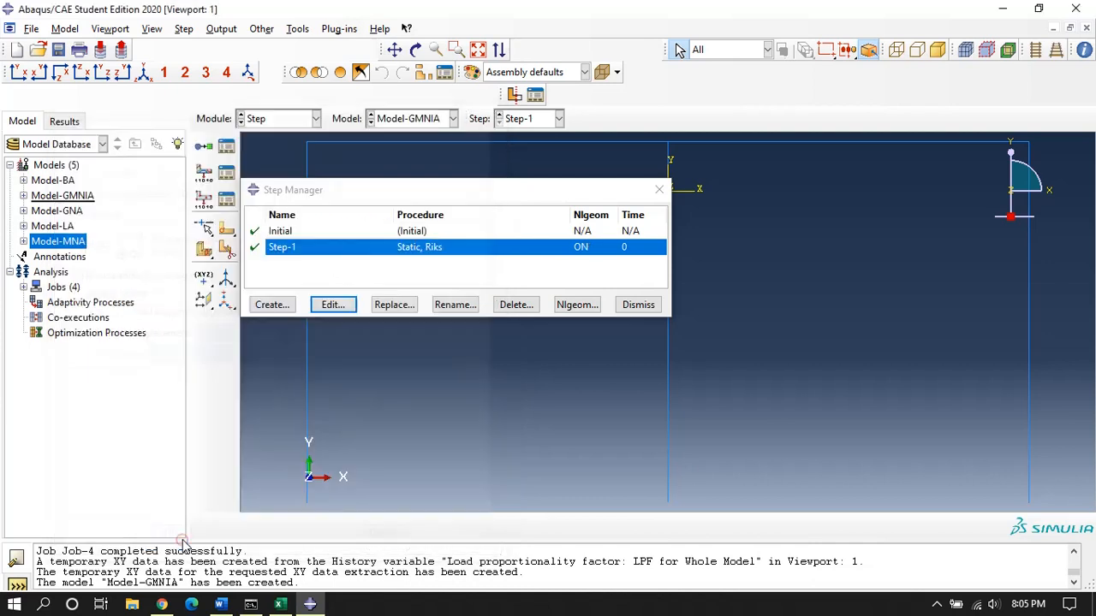
pyautogui.click(636, 305)
# Step: Edit Model-BA's keywords to add *NODE FILE with a U line after the *Output, field, variable=PRESELECT line, and accept the edits
pyautogui.click(52, 180)
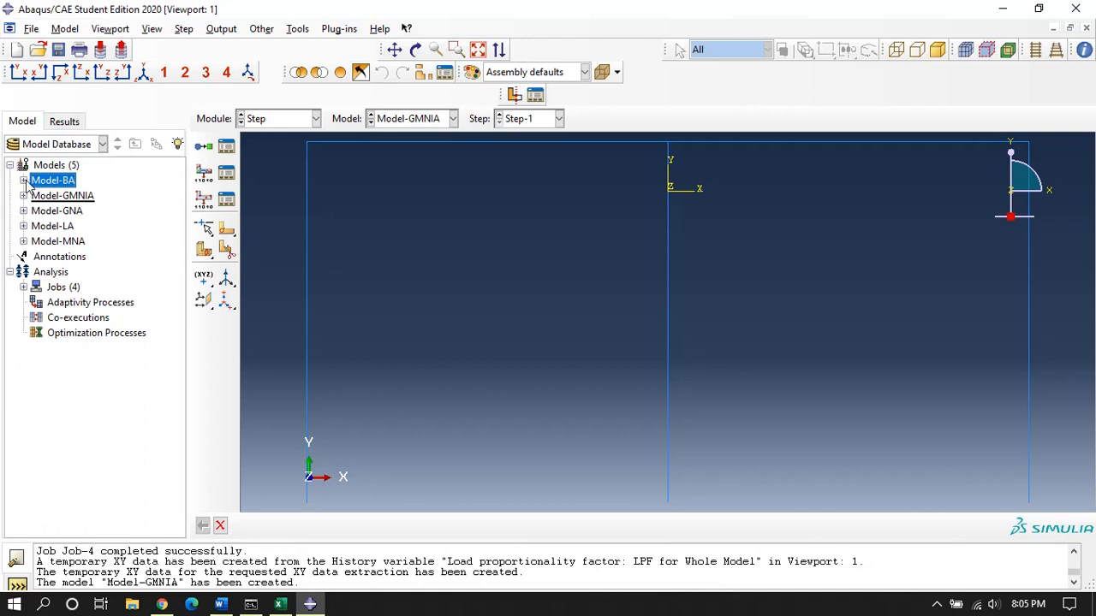
pyautogui.rightClick(60, 180)
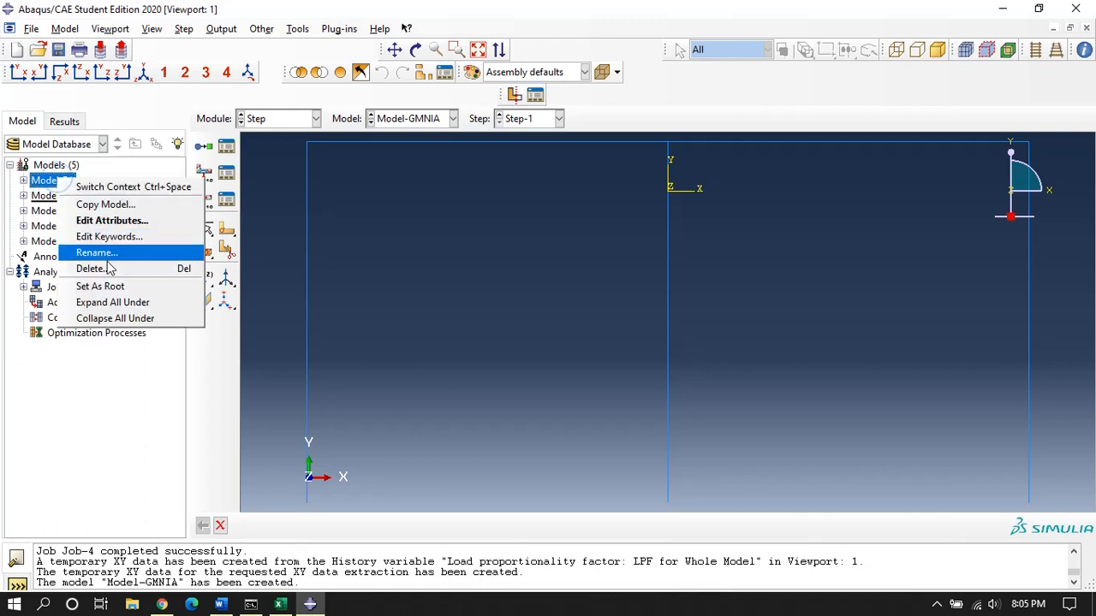
pyautogui.click(109, 236)
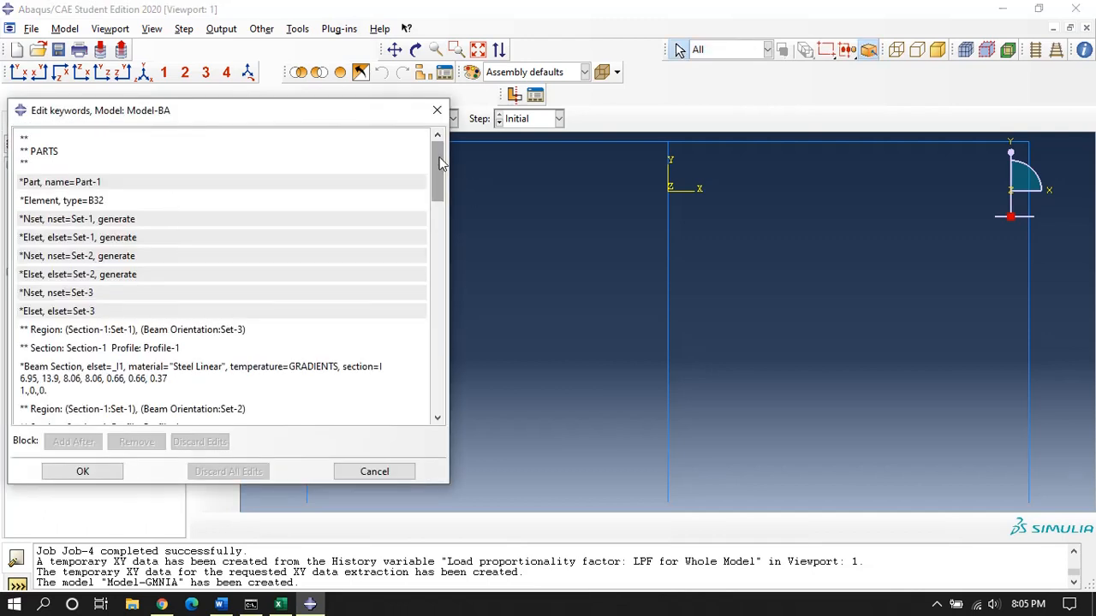
pyautogui.moveTo(439, 162); pyautogui.dragTo(419, 362)
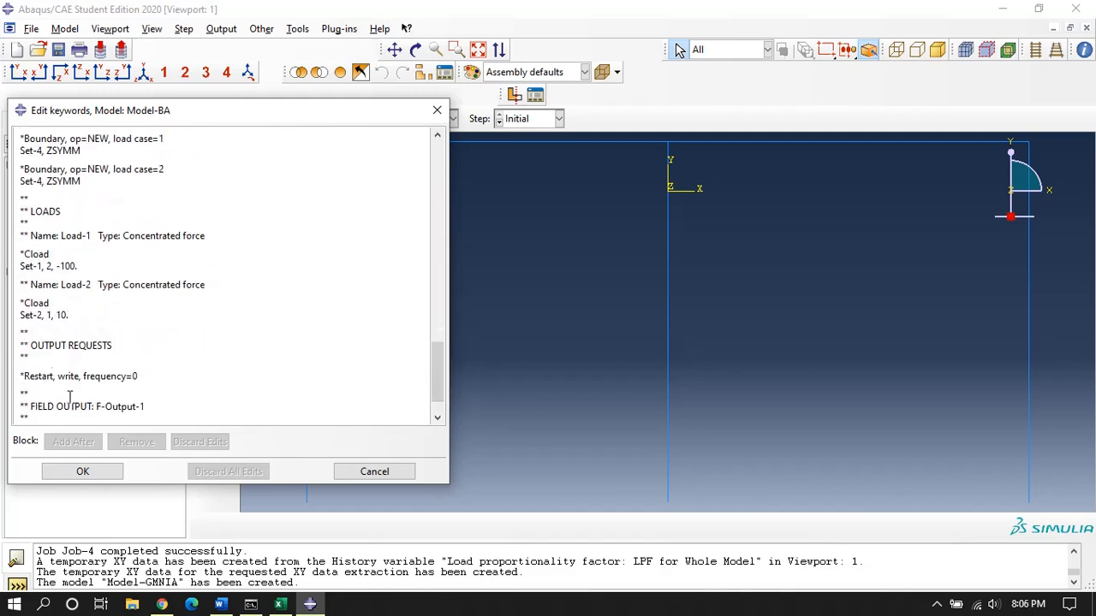
pyautogui.scroll(-2, 105, 352)
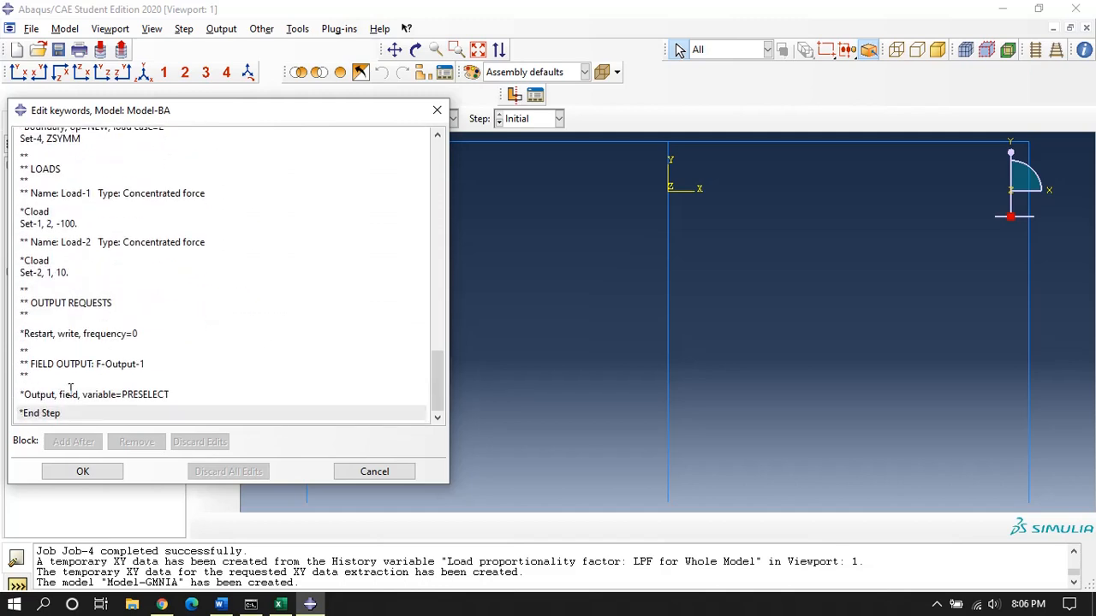
pyautogui.click(203, 399)
pyautogui.press('Return')
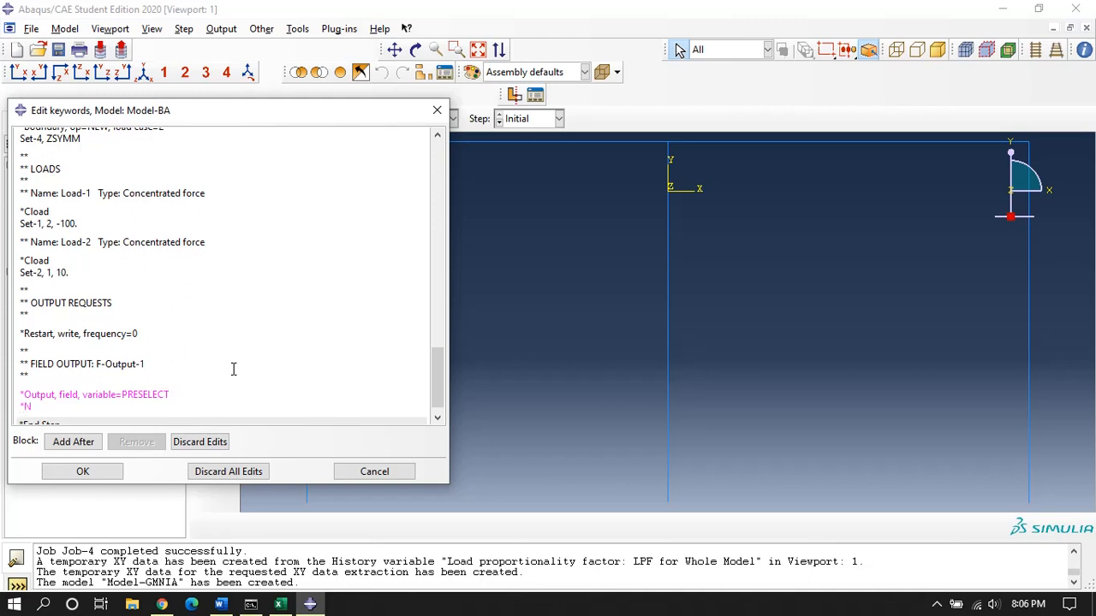
pyautogui.write('ODE FILE')
pyautogui.press('Return')
pyautogui.write('U')
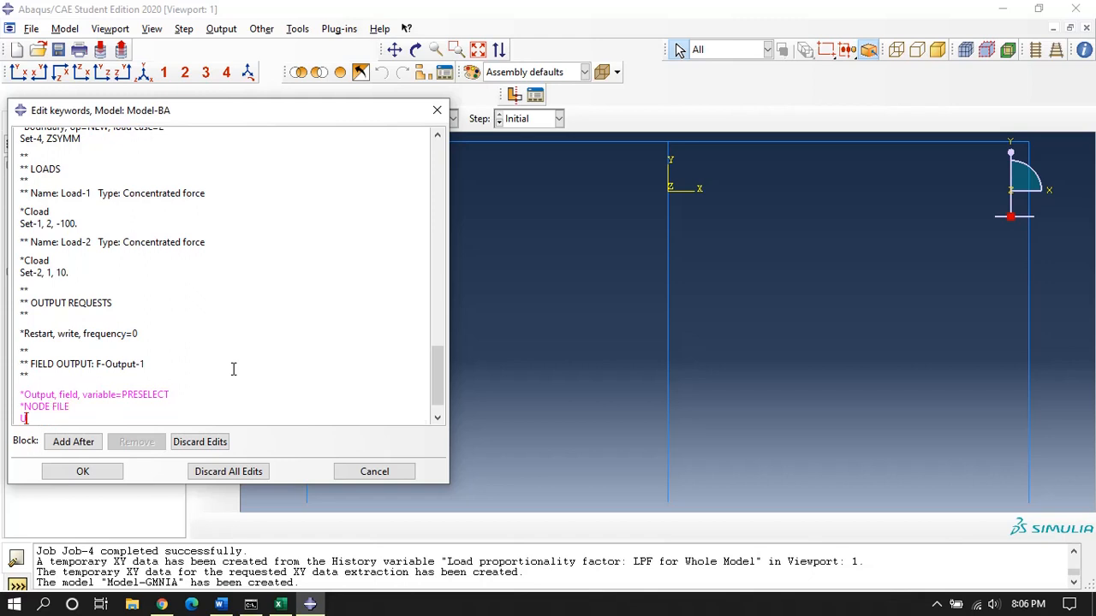
pyautogui.scroll(-1, 226, 359)
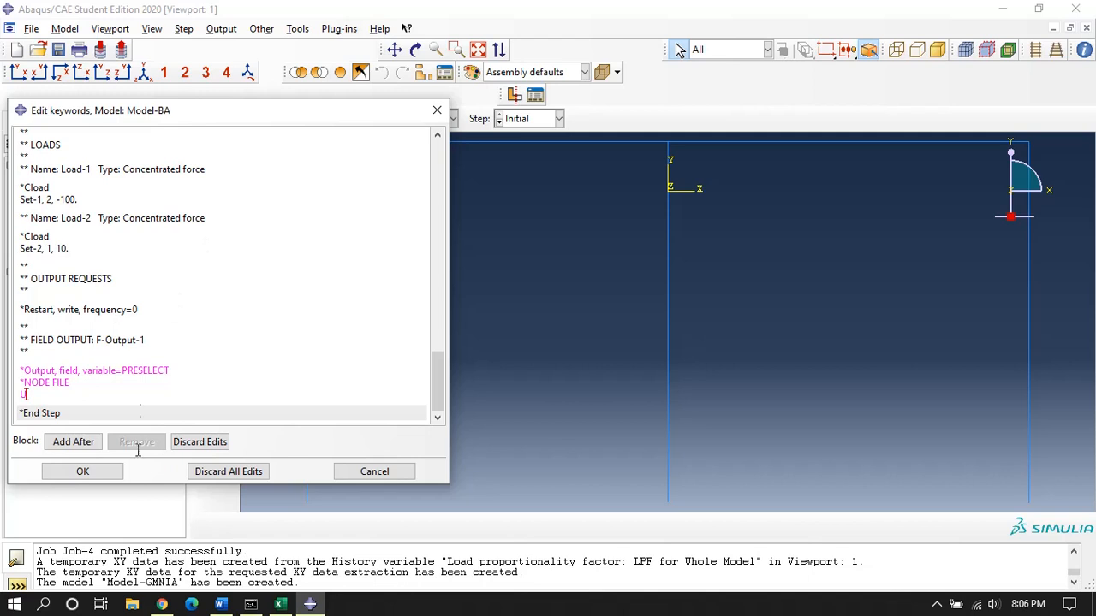
pyautogui.click(83, 473)
pyautogui.click(84, 473)
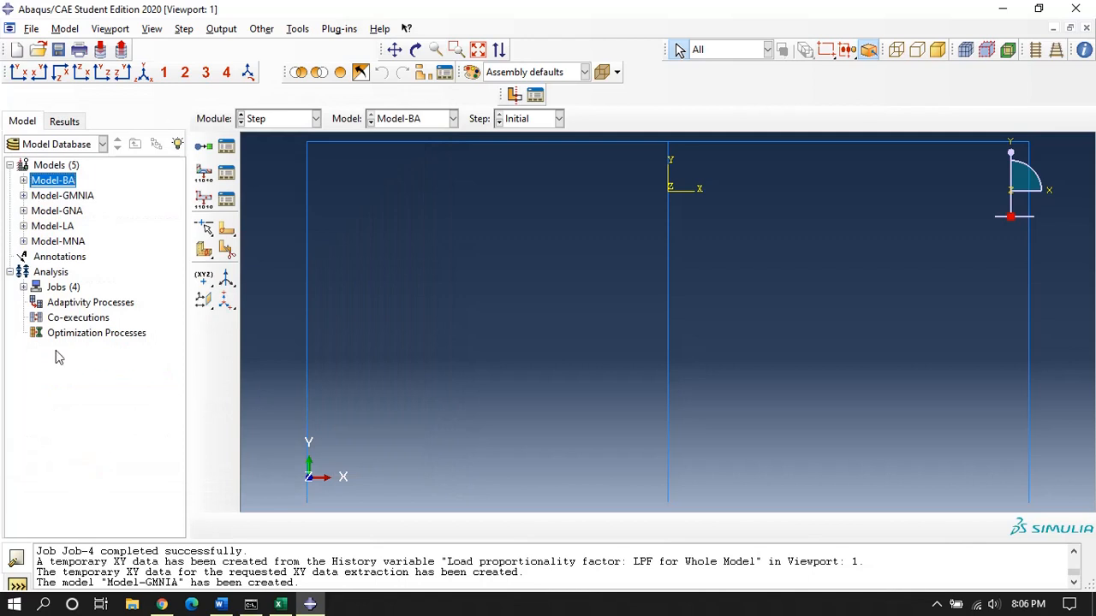
# Step: In the Job module, resubmit Job-1 for Model-BA with its existing job files overwritten, and close the Job Manager
pyautogui.click(261, 124)
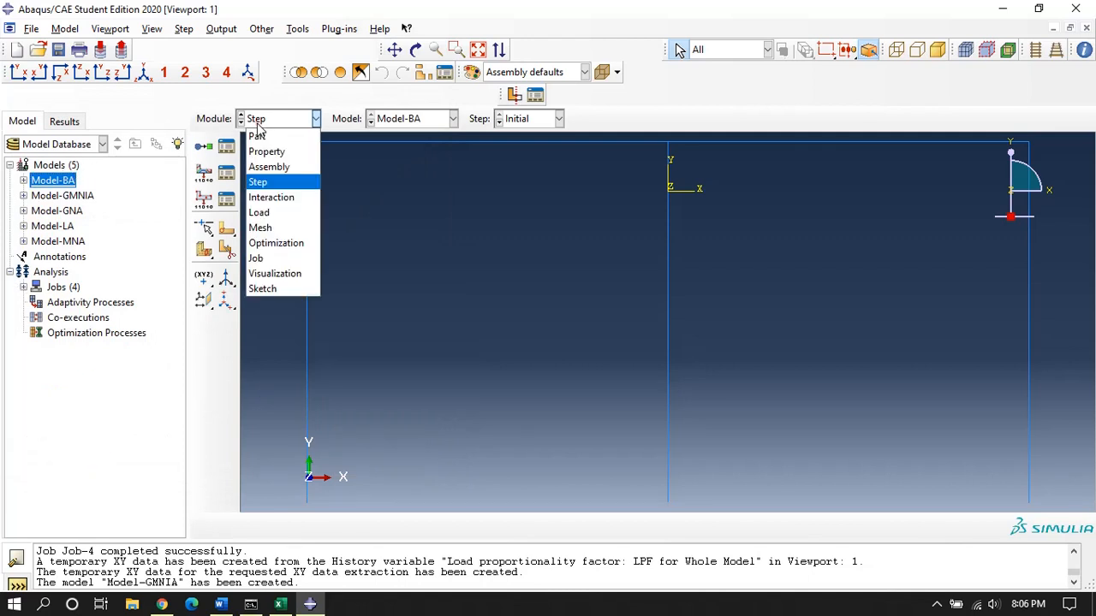
pyautogui.click(261, 259)
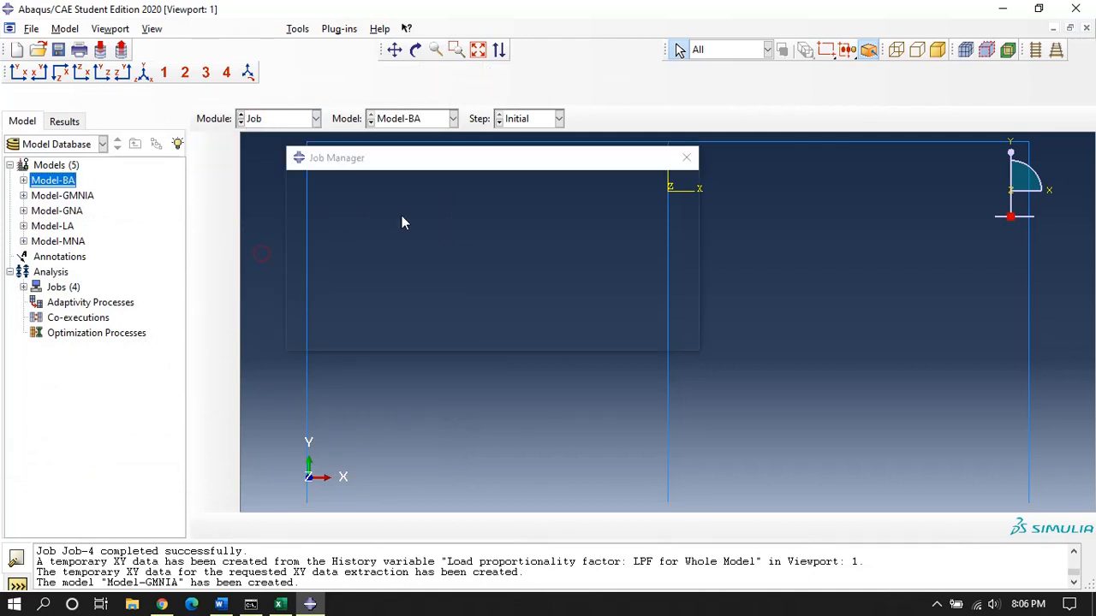
pyautogui.click(318, 200)
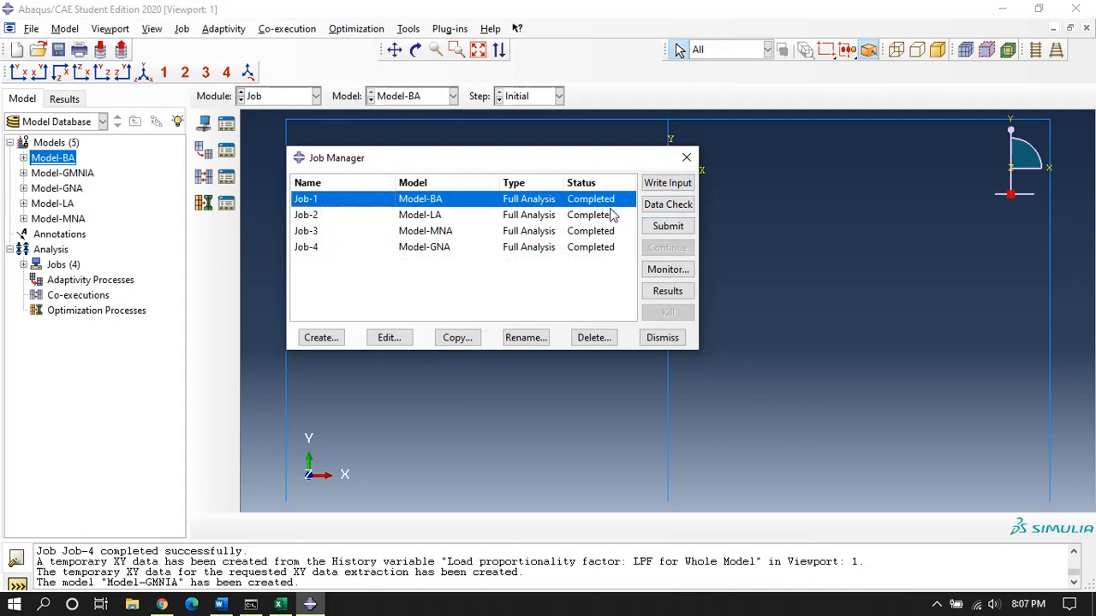
pyautogui.click(685, 226)
pyautogui.click(134, 197)
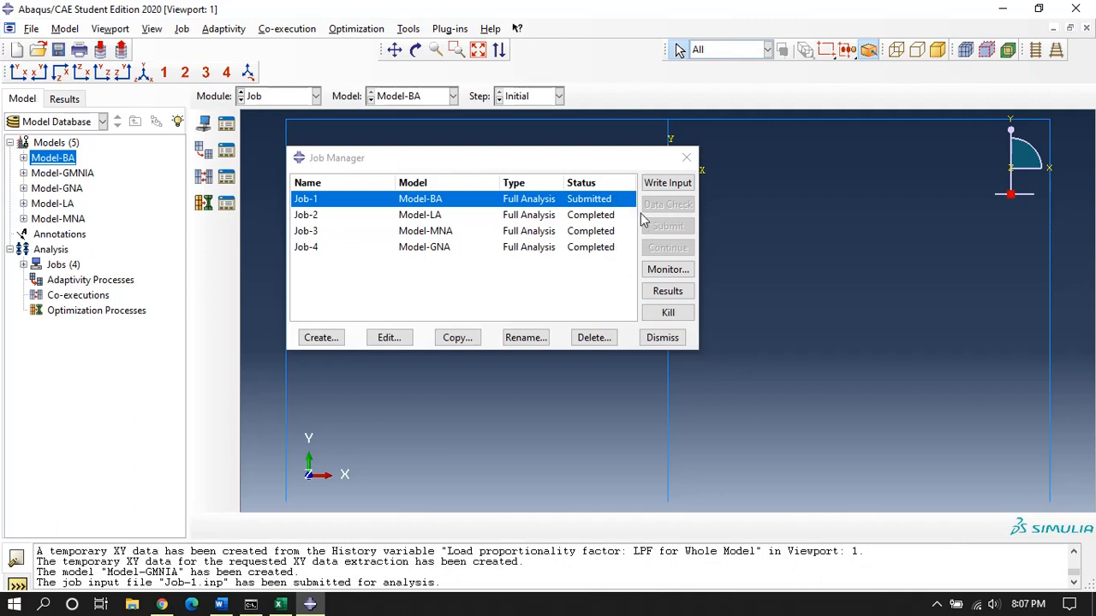
pyautogui.click(660, 337)
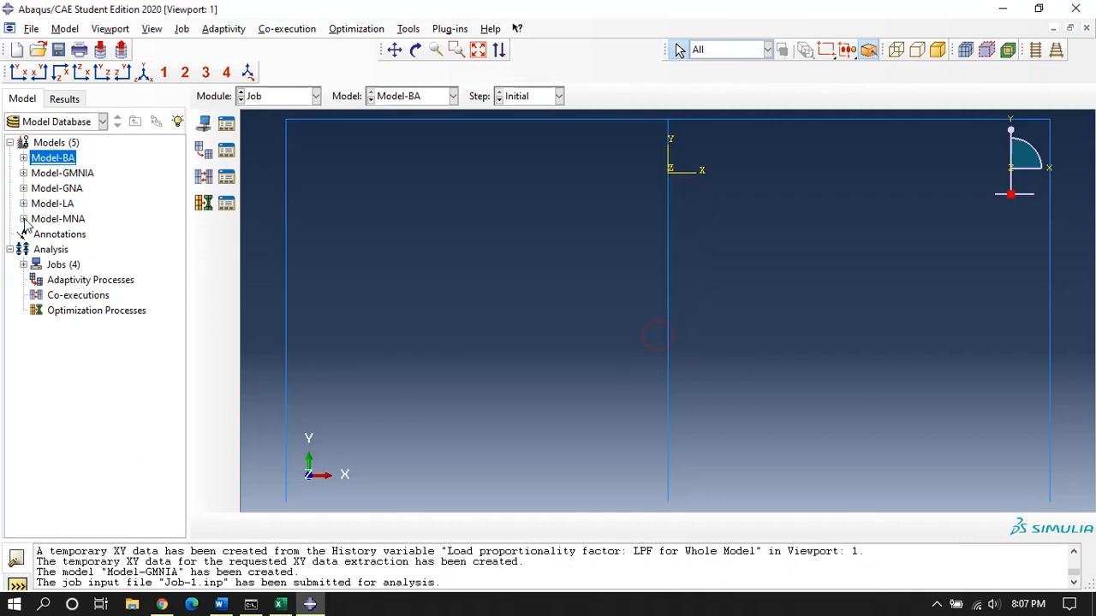
# Step: Edit Model-GMNIA's keywords to add *IMPERFECTION, FILE=Job-1, STEP=1 with the data line 1,0.288 before Step-1, and accept the edits
pyautogui.click(63, 175)
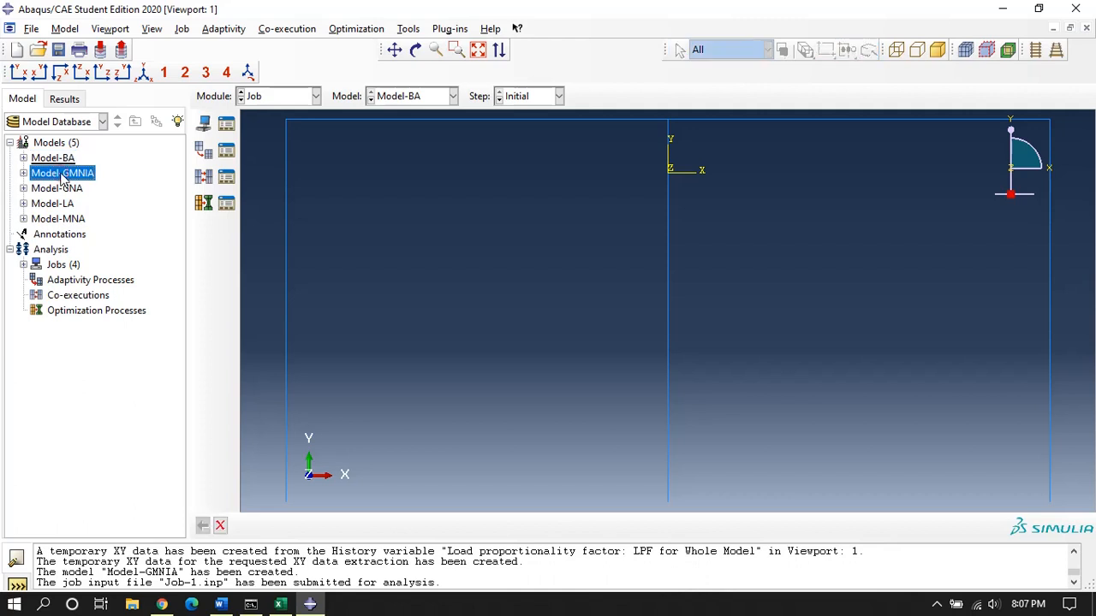
pyautogui.rightClick(62, 177)
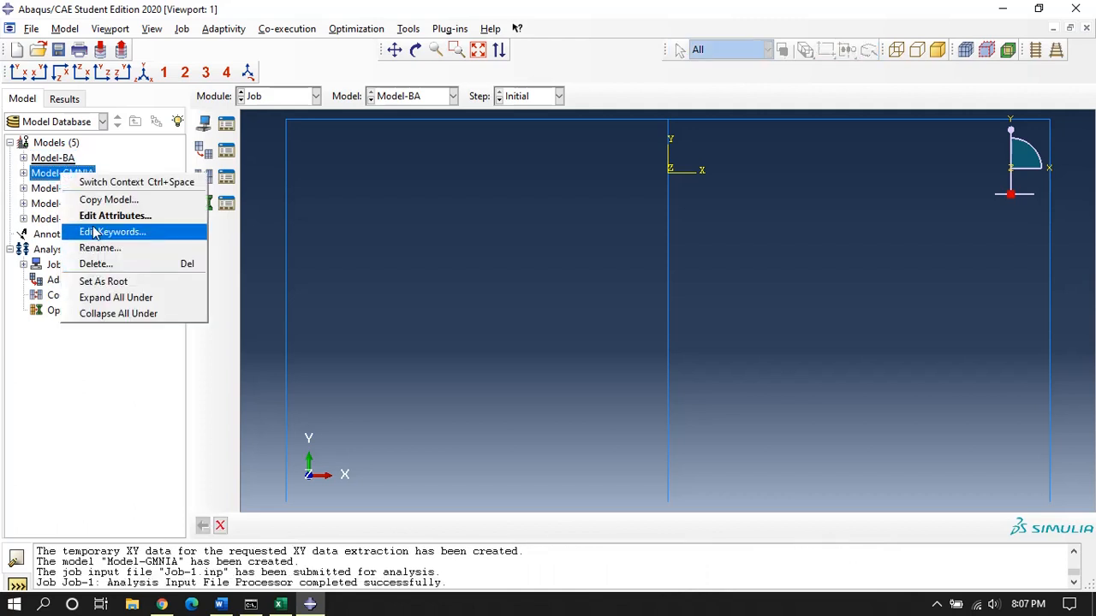
pyautogui.click(95, 233)
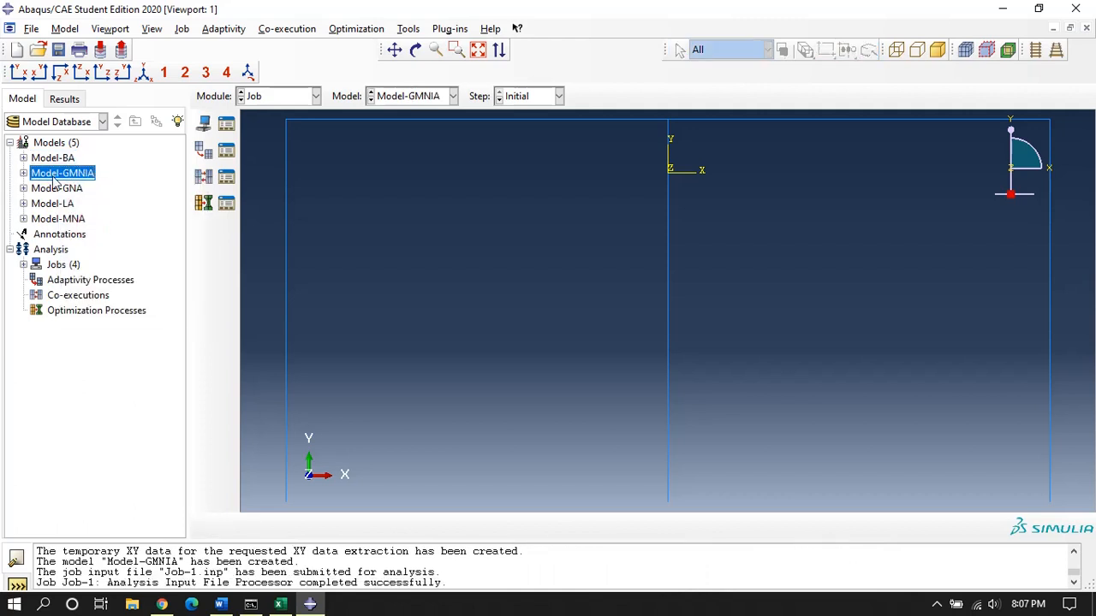
pyautogui.scroll(-5, 127, 197)
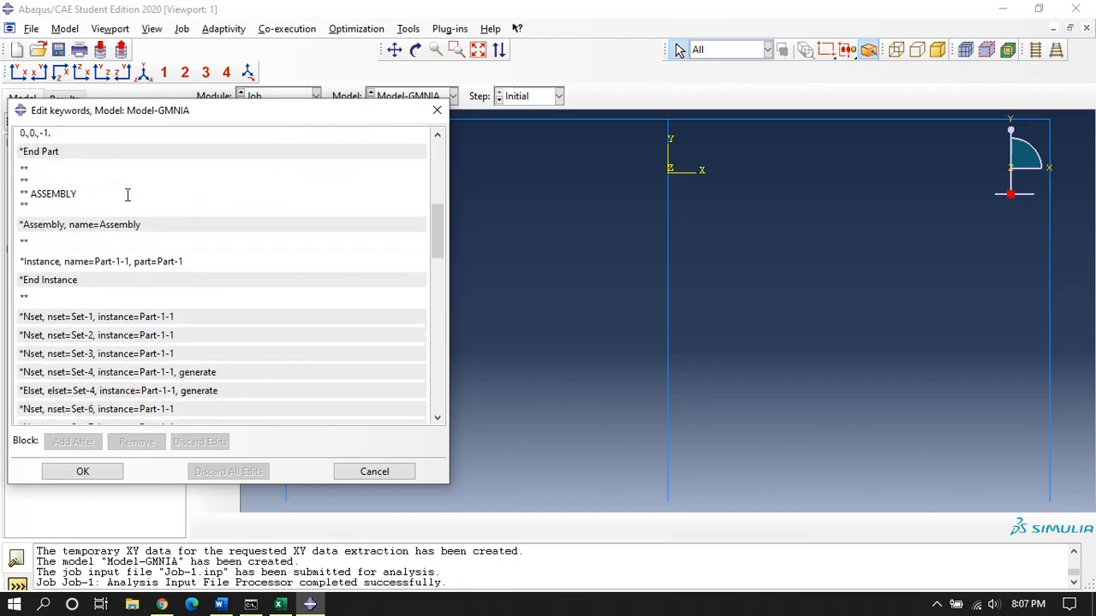
pyautogui.scroll(-10, 127, 195)
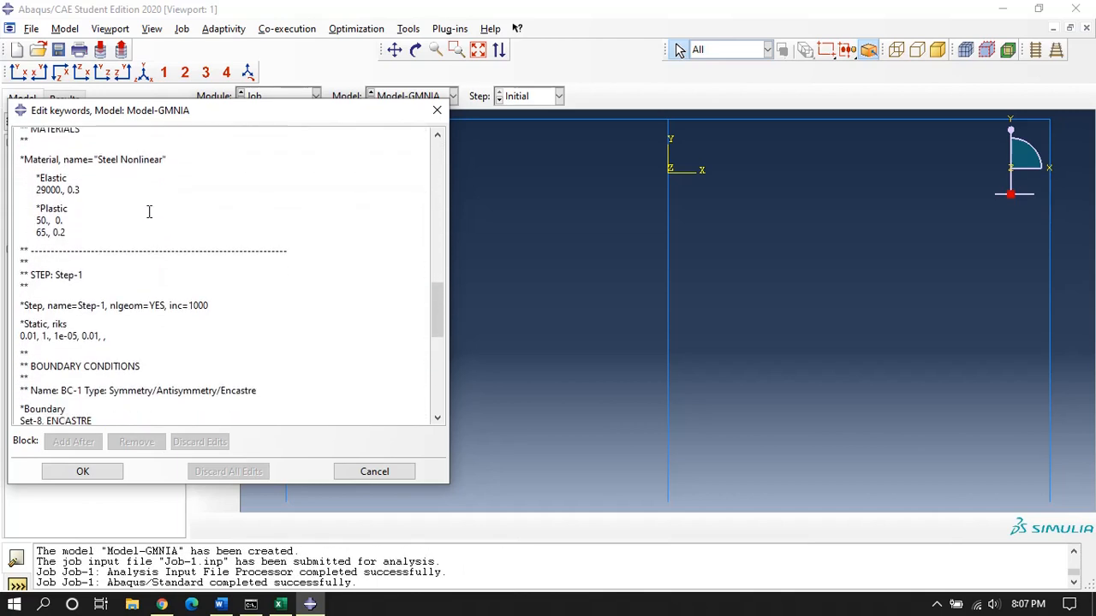
pyautogui.click(308, 255)
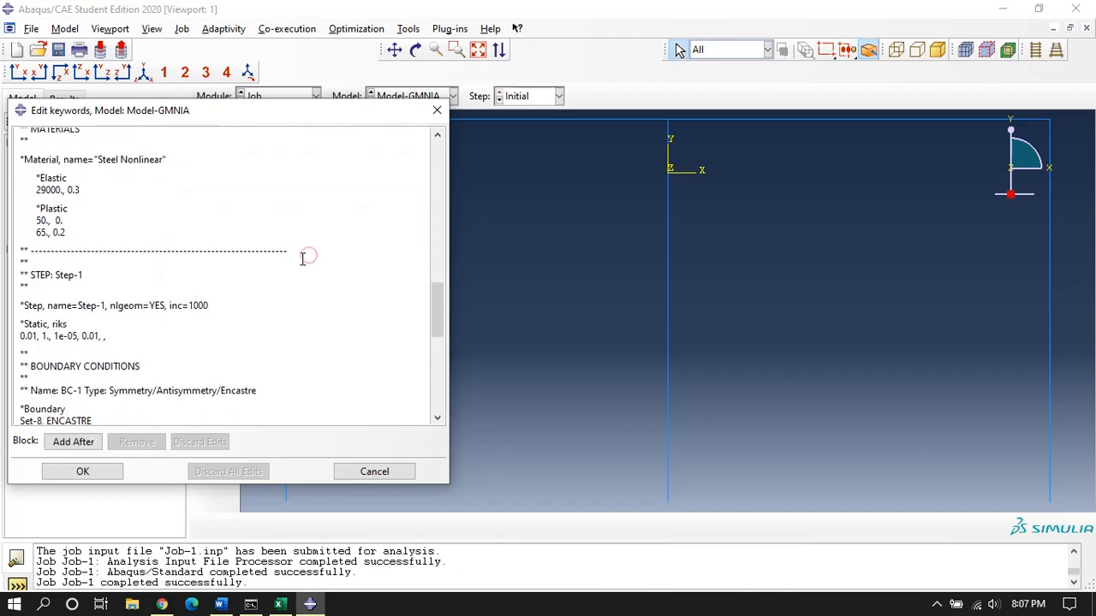
pyautogui.press('Return')
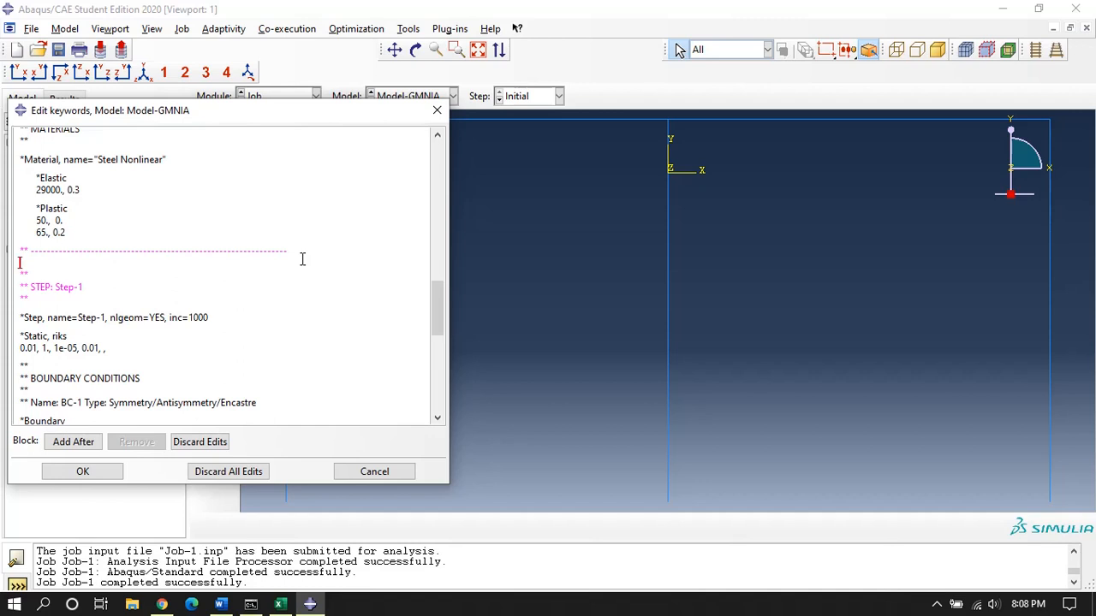
pyautogui.write('*IMPERFECTION')
pyautogui.write(', FILE')
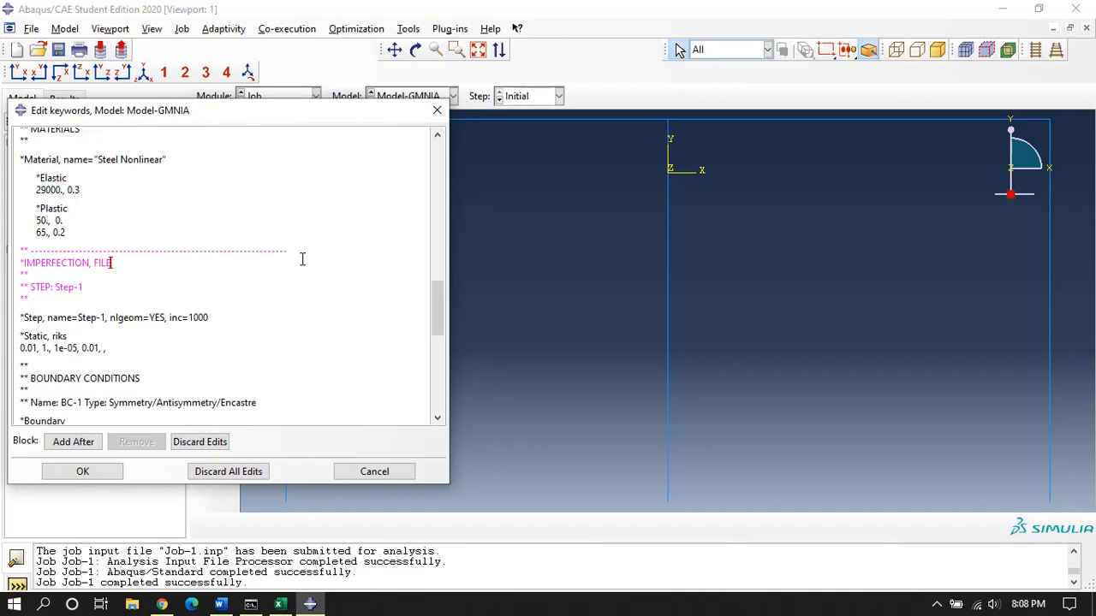
pyautogui.write('=Job-1, STEP=1')
pyautogui.press('Return')
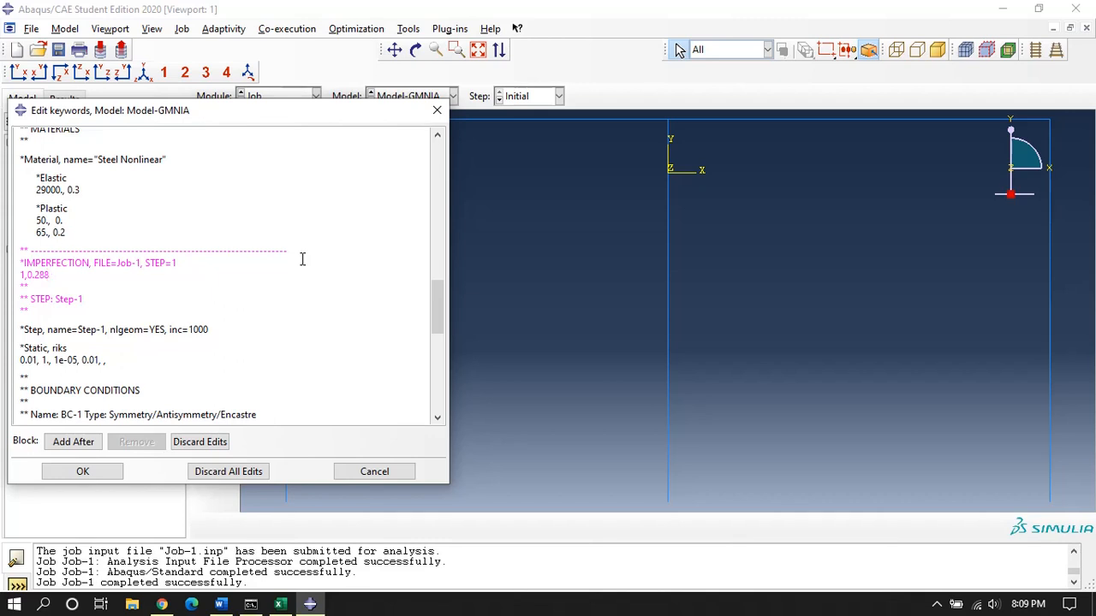
pyautogui.click(108, 470)
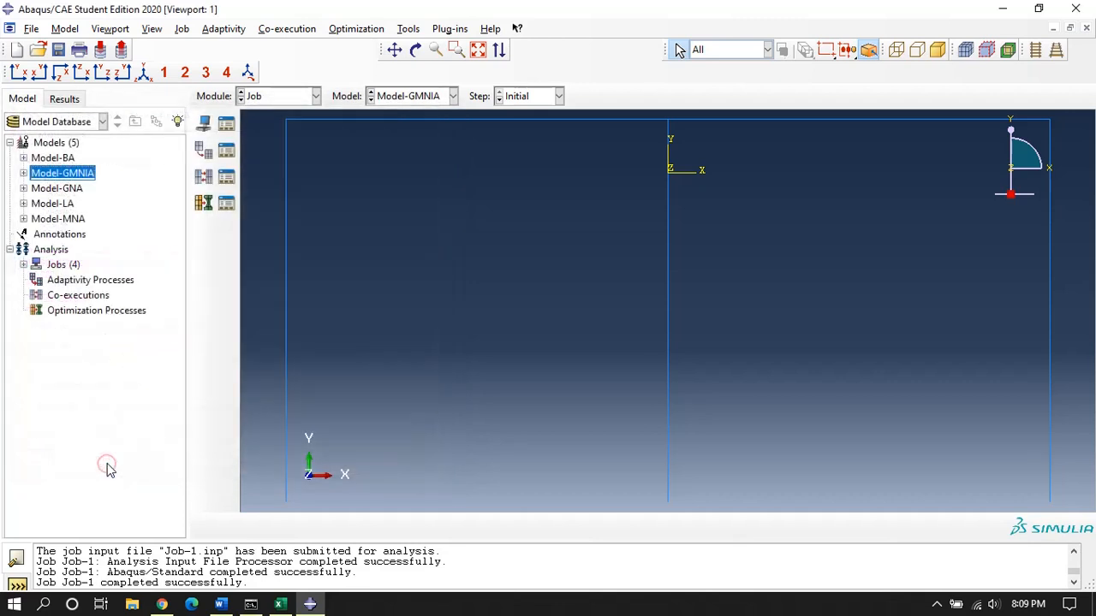
pyautogui.click(226, 124)
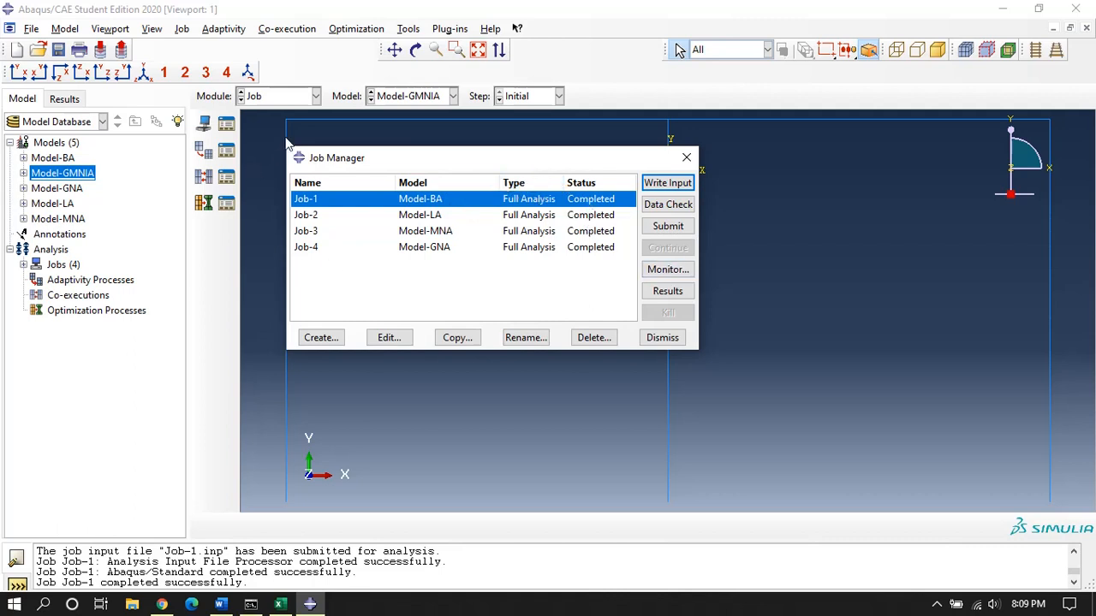
pyautogui.click(356, 141)
pyautogui.click(687, 159)
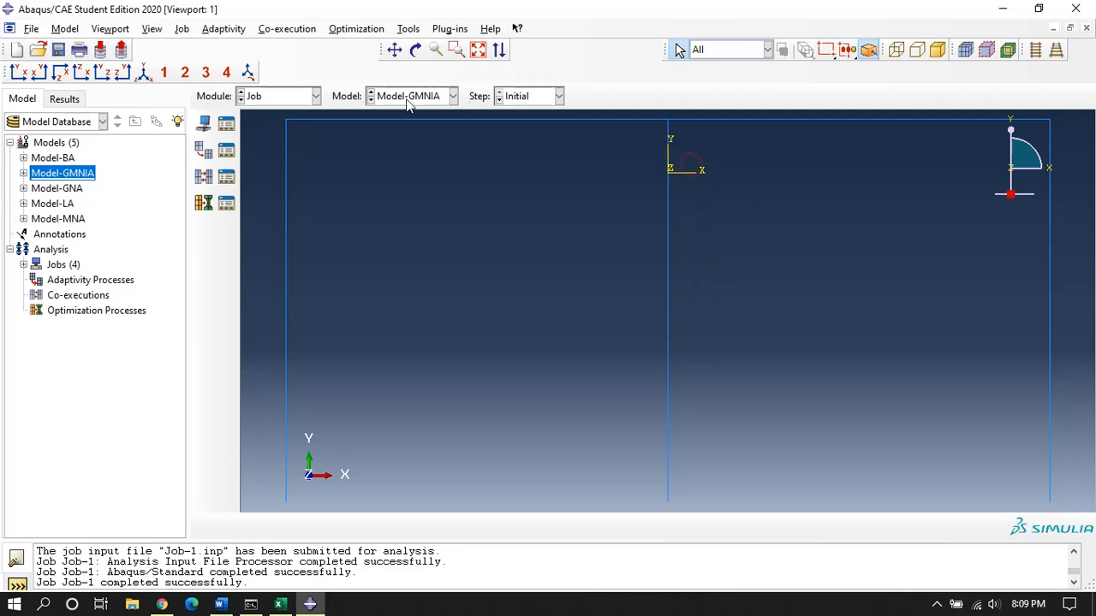
pyautogui.click(279, 96)
pyautogui.click(277, 93)
# Step: Create a full-analysis job for Model-GMNIA with default settings and submit it, overwriting the existing job files
pyautogui.click(226, 123)
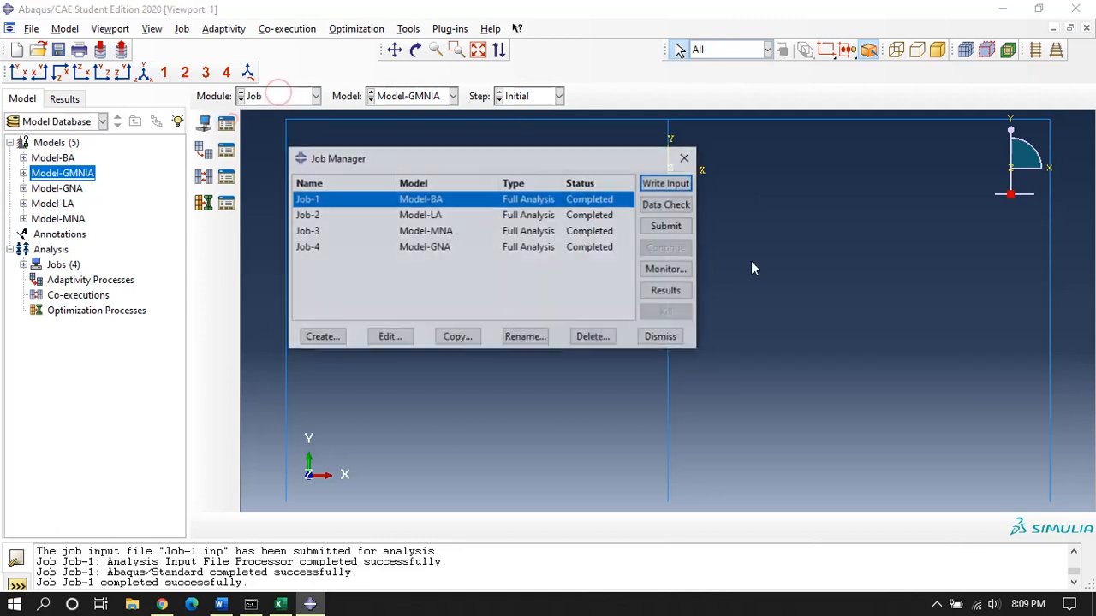
pyautogui.click(321, 337)
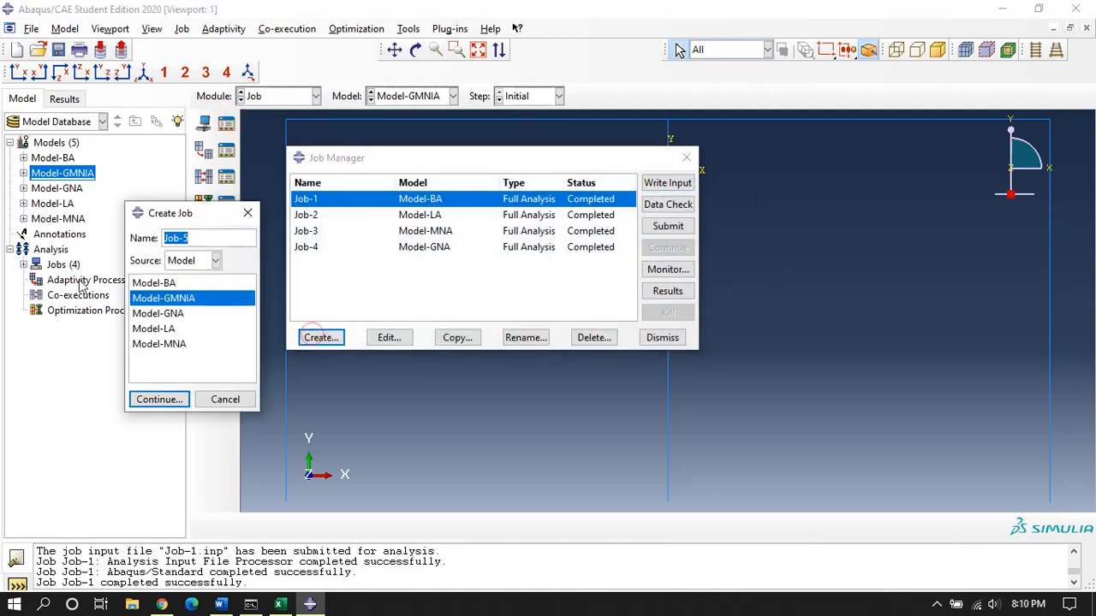
pyautogui.click(144, 394)
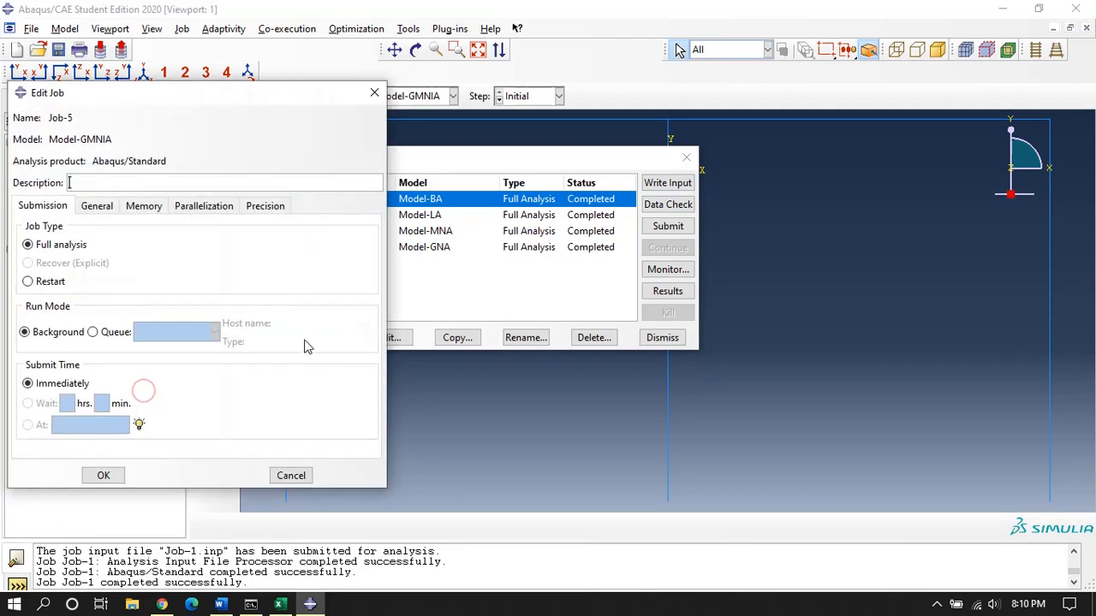
pyautogui.click(103, 475)
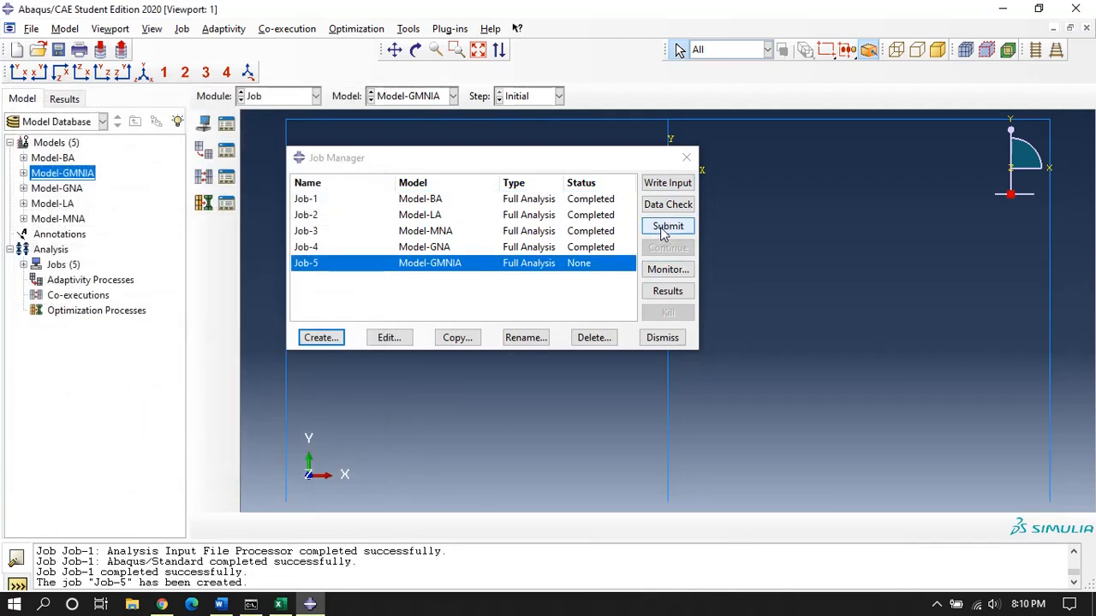
pyautogui.click(662, 228)
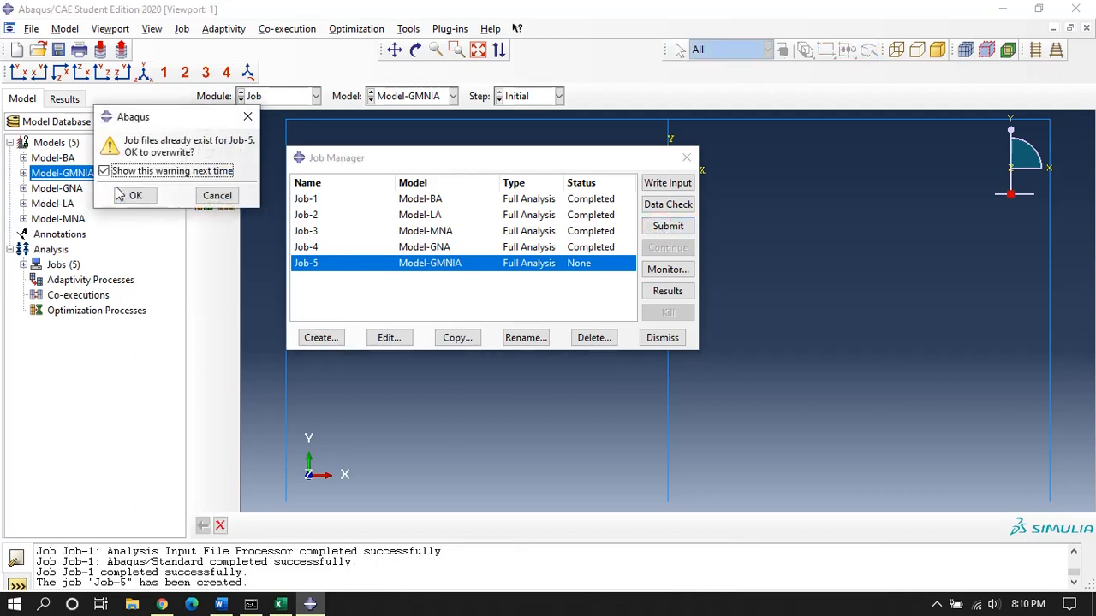
pyautogui.click(129, 195)
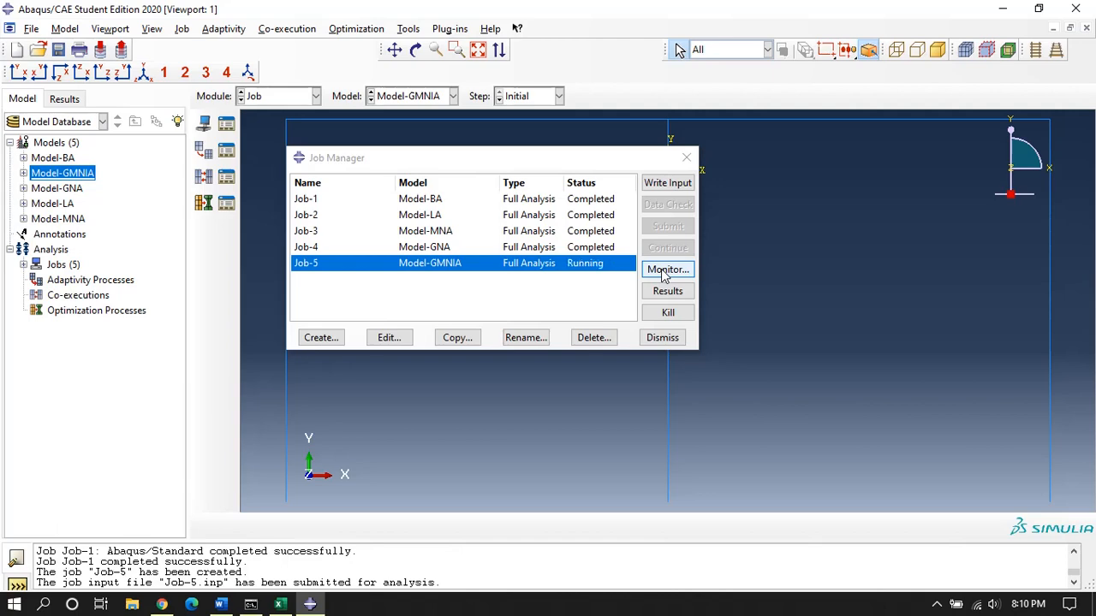
# Step: Monitor the Model-GMNIA job's run and open its results in the Visualization module once it completes
pyautogui.click(663, 270)
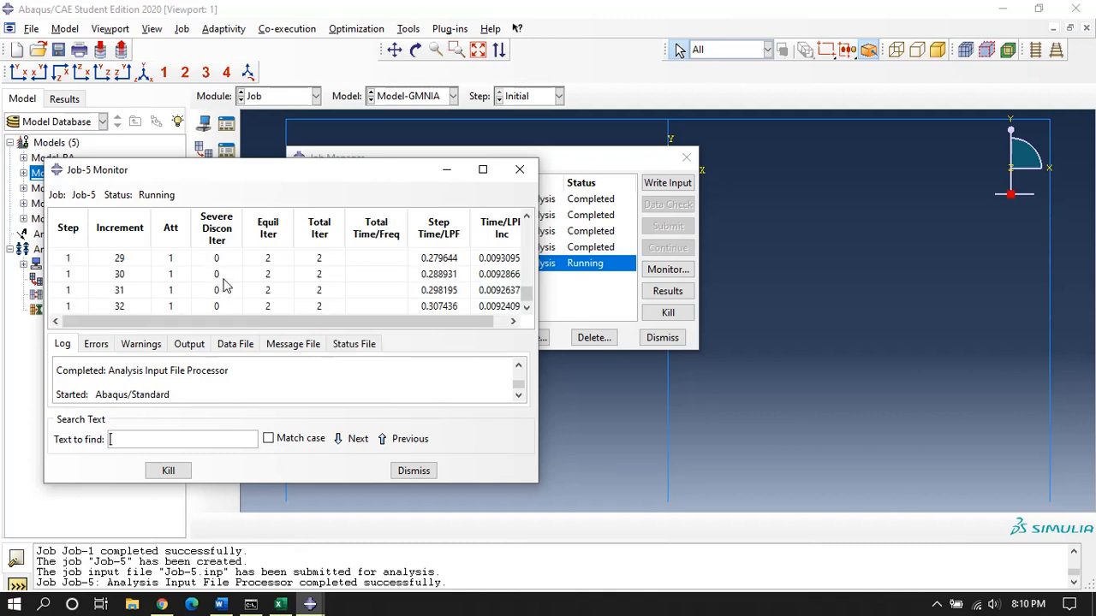
pyautogui.click(415, 472)
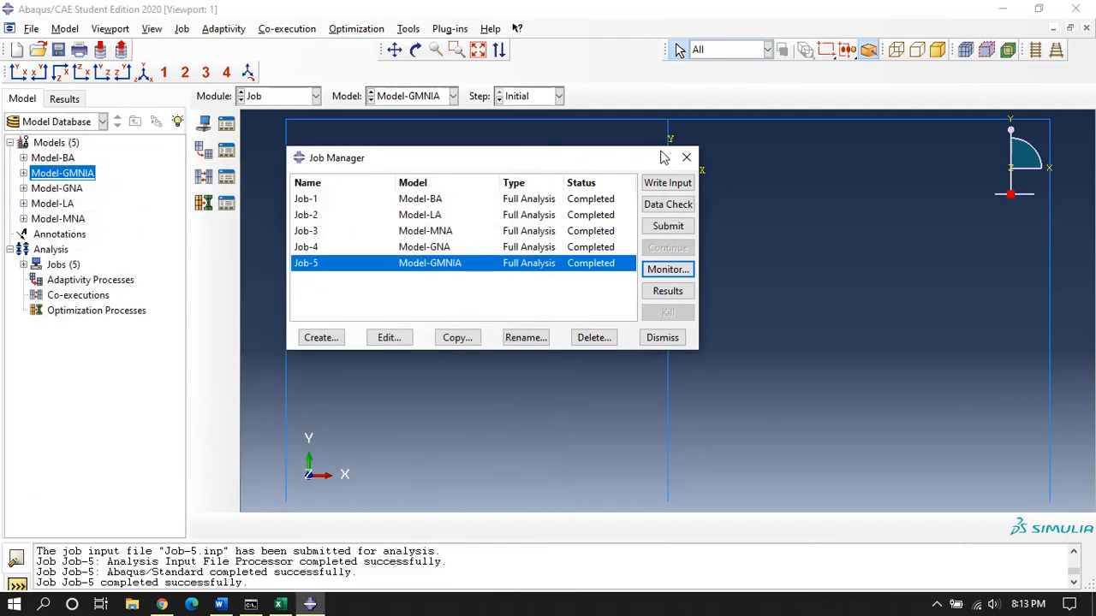
pyautogui.click(668, 291)
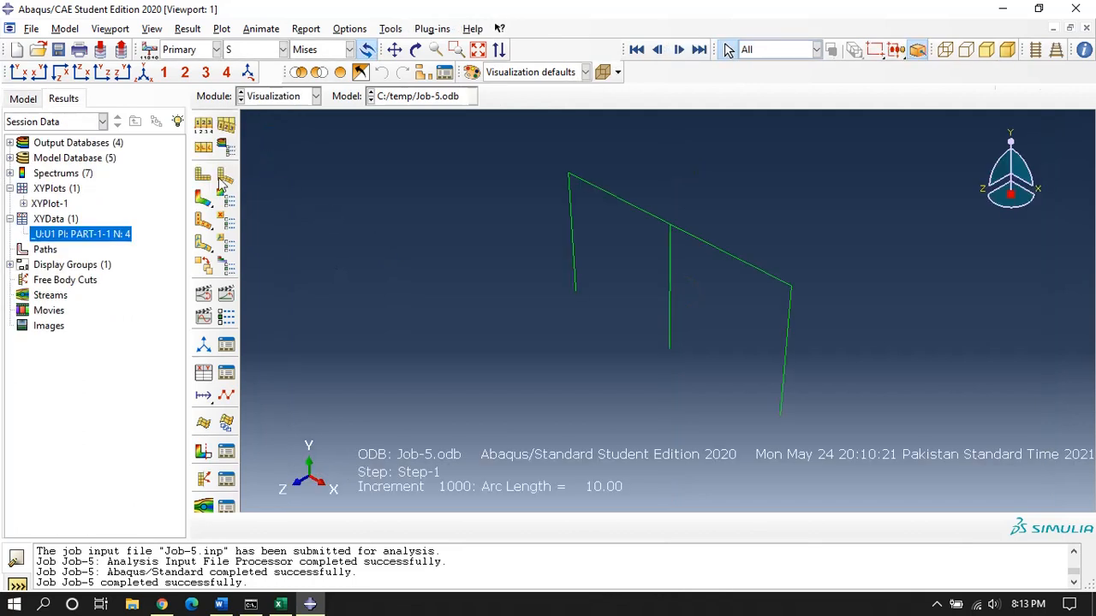
# Step: Display the Mises stress contours on the deformed frame, and plot the load proportionality factor (LPF) for Whole Model from ODB history output
pyautogui.click(203, 197)
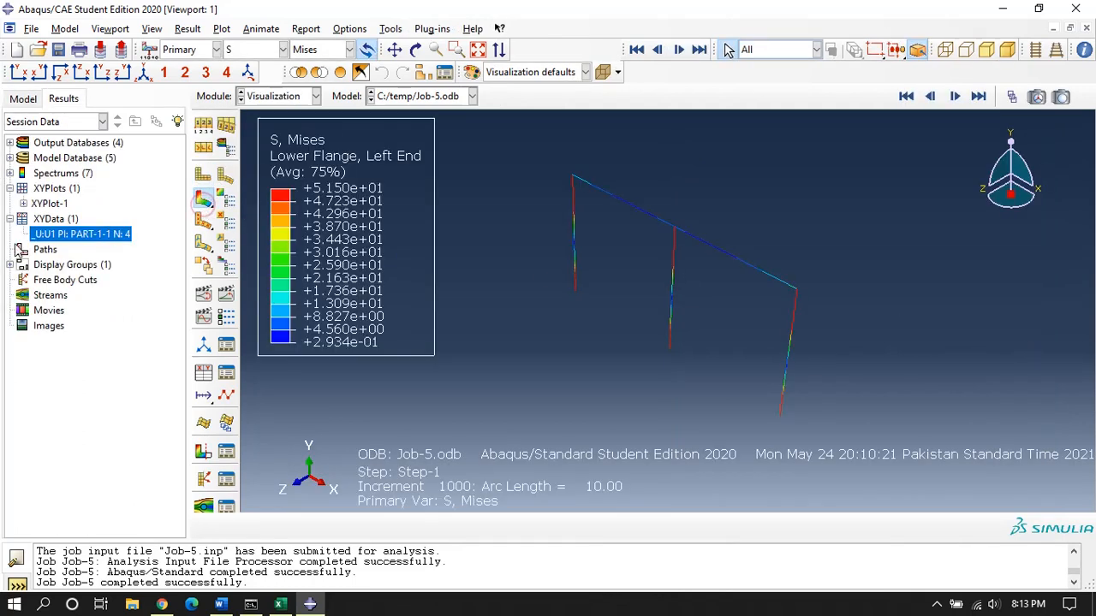
pyautogui.click(205, 373)
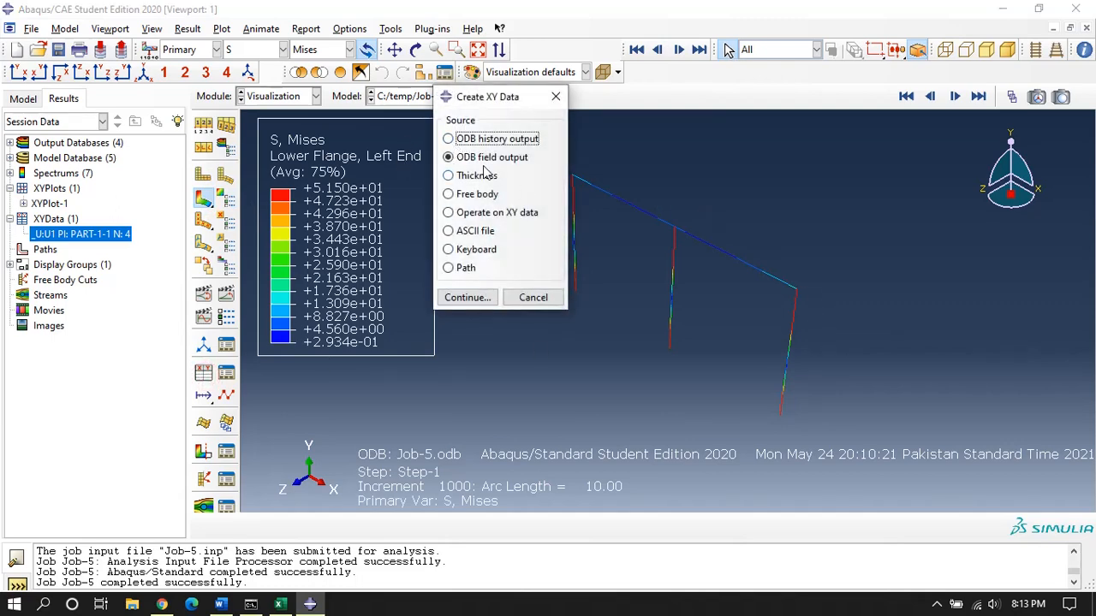
pyautogui.click(477, 141)
pyautogui.click(466, 297)
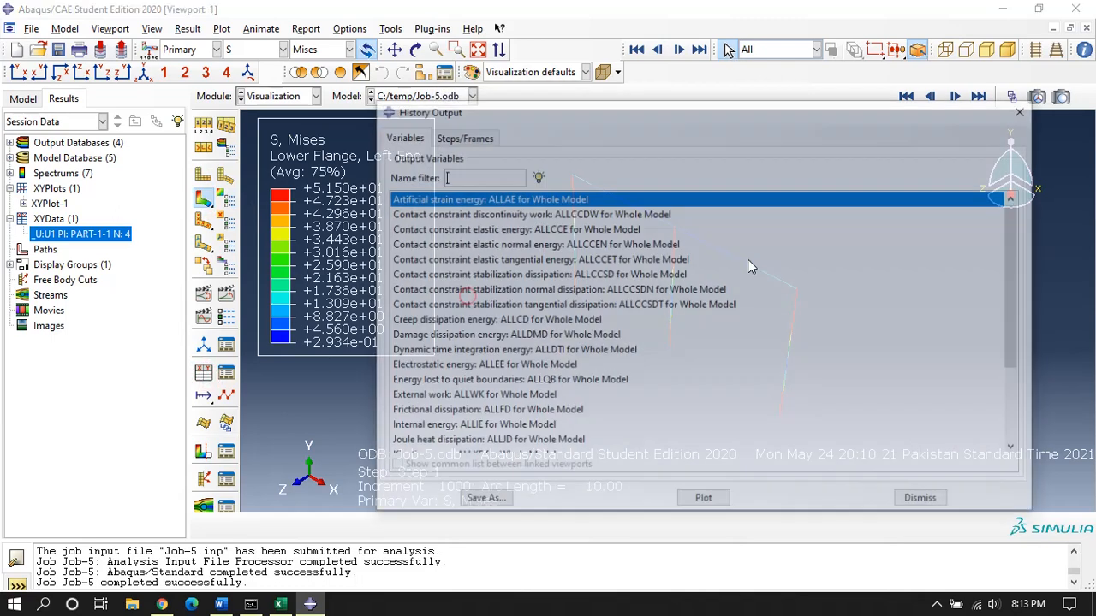
pyautogui.scroll(-2, 505, 225)
pyautogui.scroll(-1, 505, 224)
pyautogui.moveTo(458, 389); pyautogui.dragTo(451, 405)
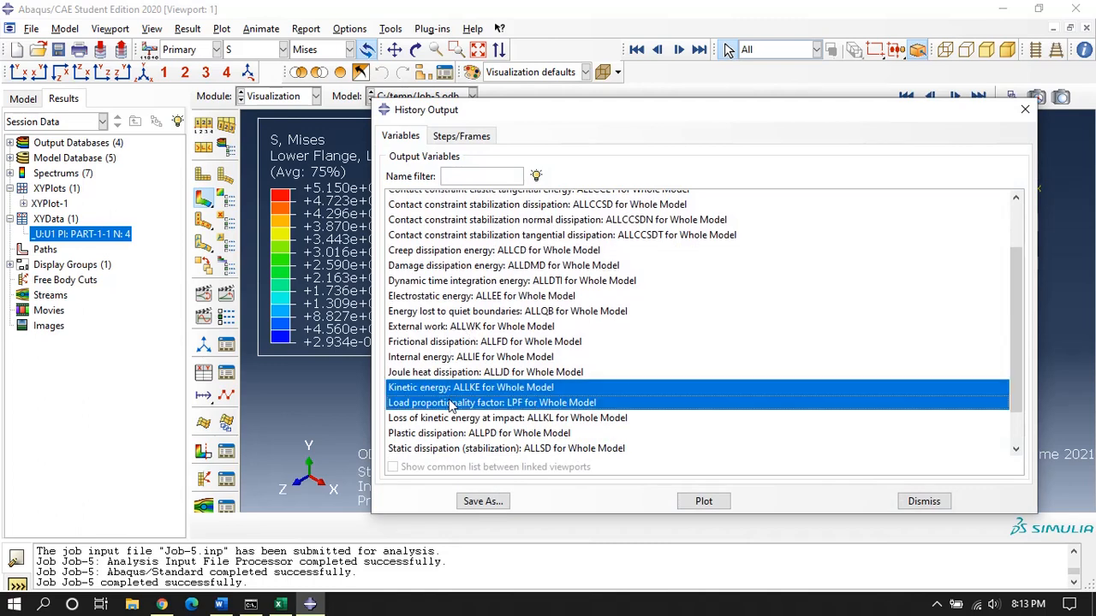
pyautogui.click(494, 403)
pyautogui.click(695, 503)
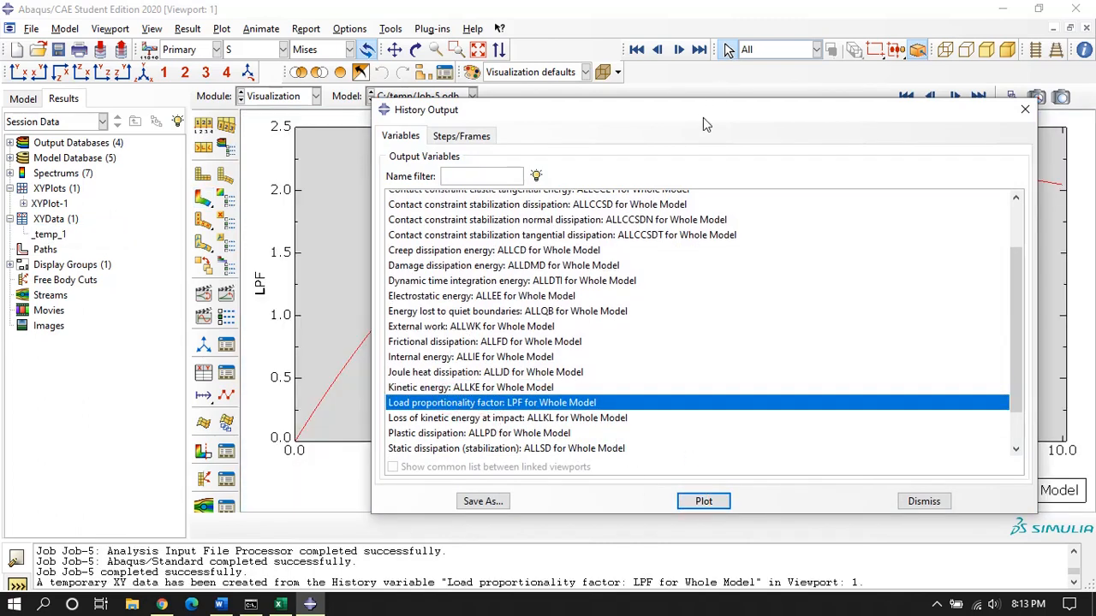
# Step: Copy the Y values of the LPF XY data and paste them in Excel into the LPF column beside DGMNIA, starting at G7
pyautogui.moveTo(702, 118); pyautogui.dragTo(690, 93)
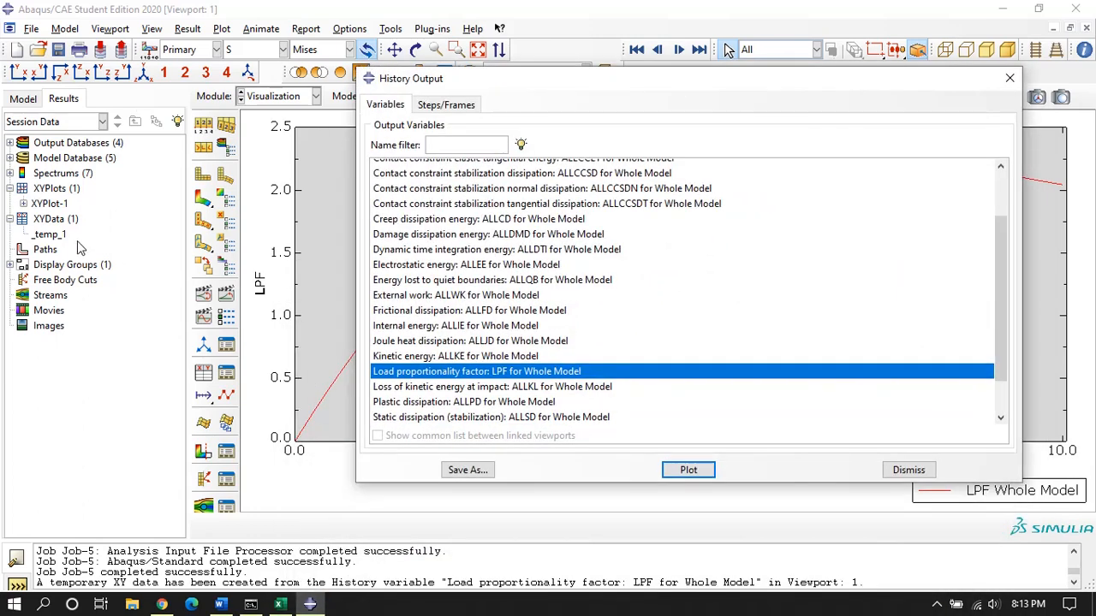
pyautogui.click(46, 237)
pyautogui.rightClick(46, 236)
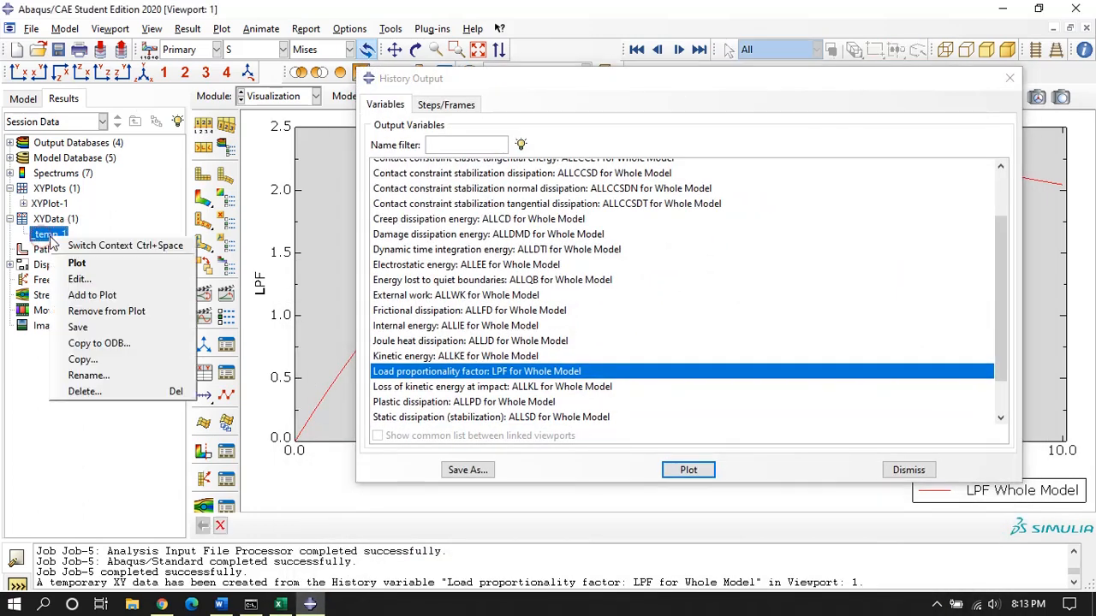
pyautogui.click(105, 283)
pyautogui.click(213, 246)
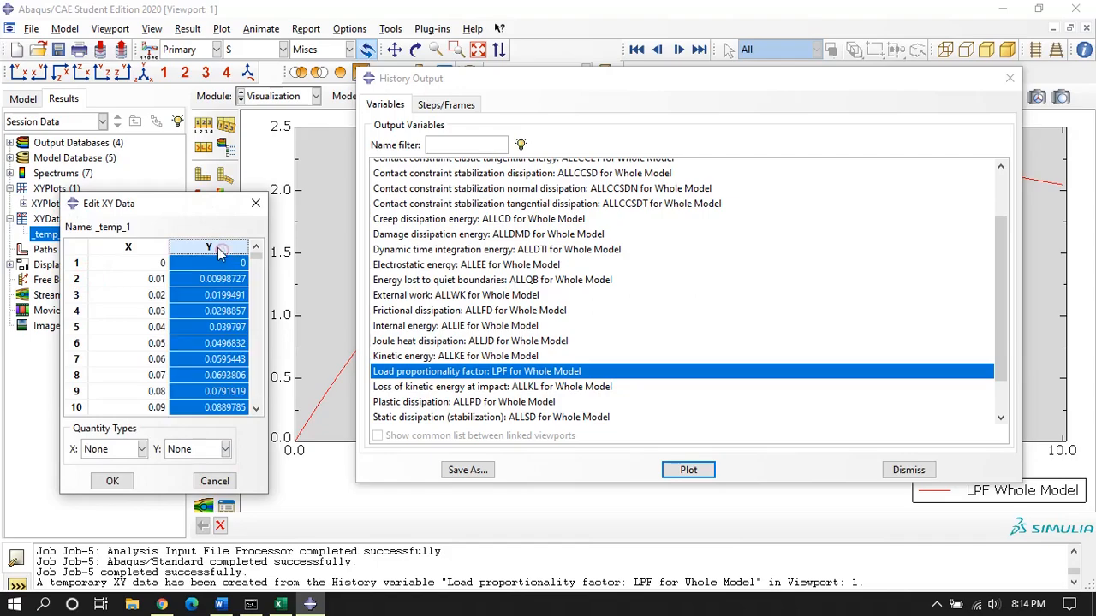
pyautogui.click(279, 605)
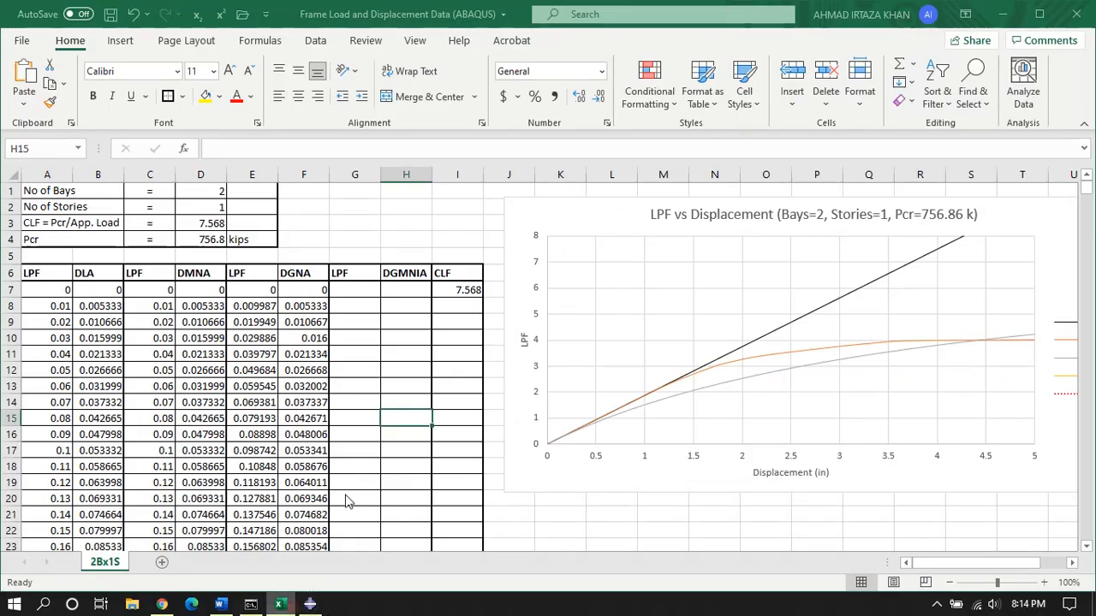
pyautogui.click(355, 291)
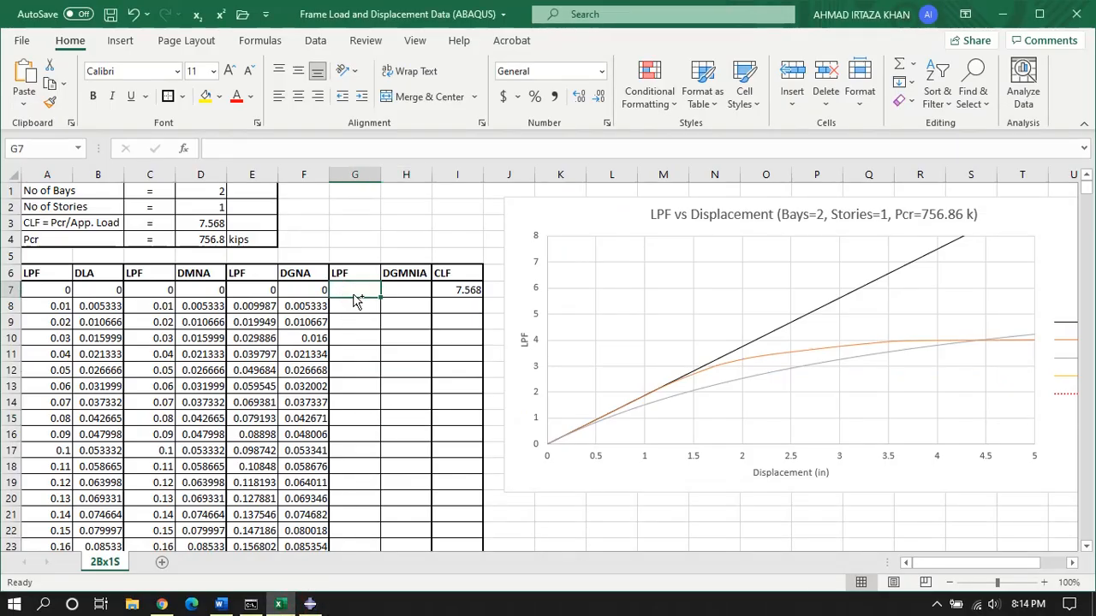
pyautogui.hotkey('ctrl', 'v')
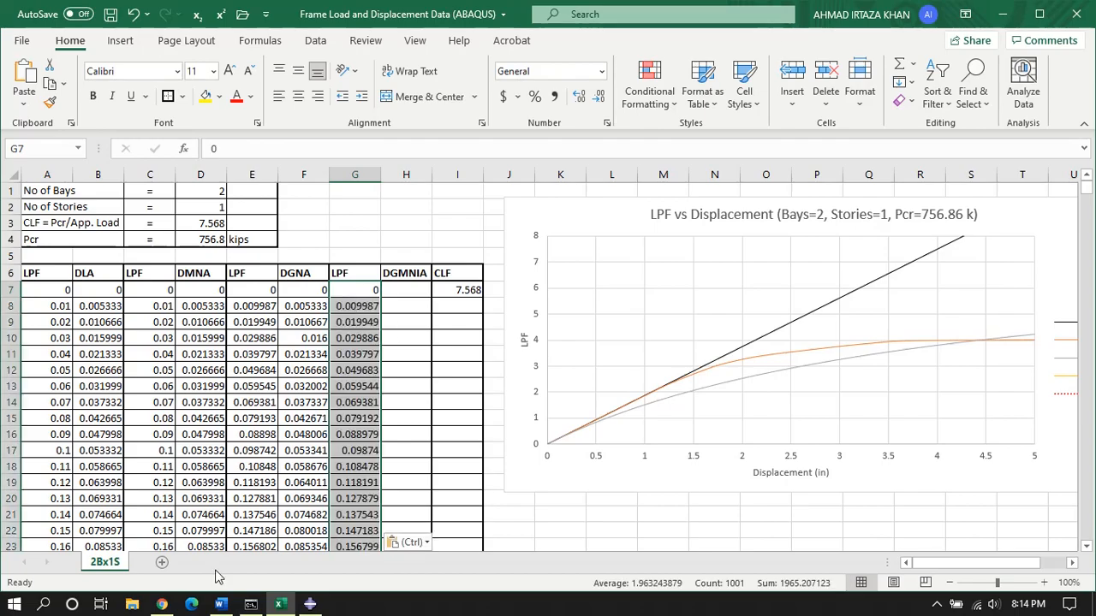
# Step: Back in Abaqus, close the LPF dialogs and plot displacement U.U1 from ODB field output for node set SET-DISP
pyautogui.click(309, 605)
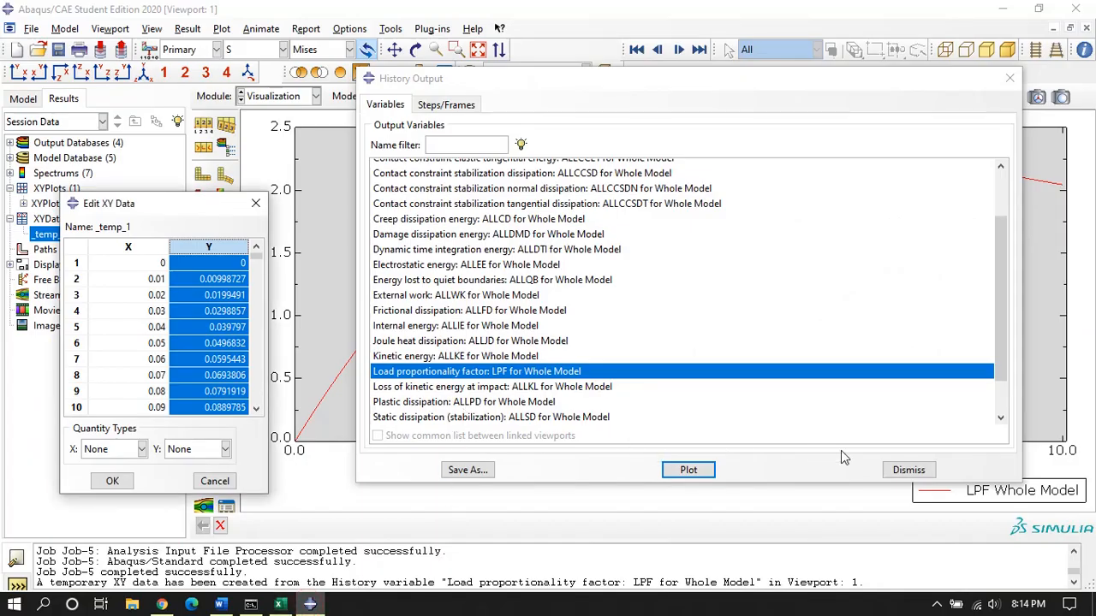
pyautogui.click(908, 469)
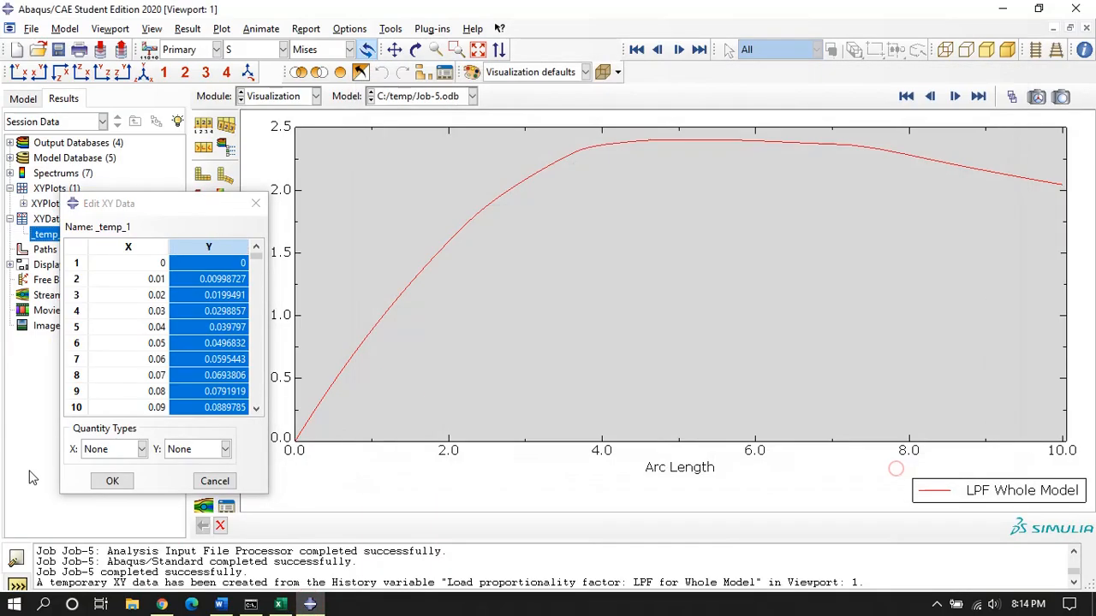
pyautogui.click(214, 481)
pyautogui.click(203, 372)
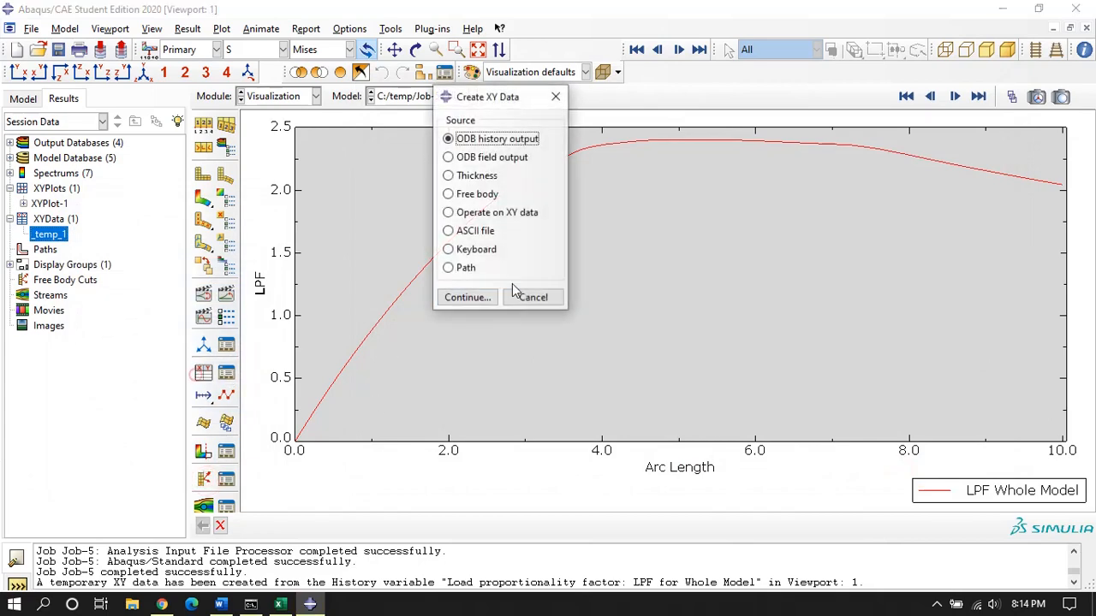
pyautogui.click(458, 158)
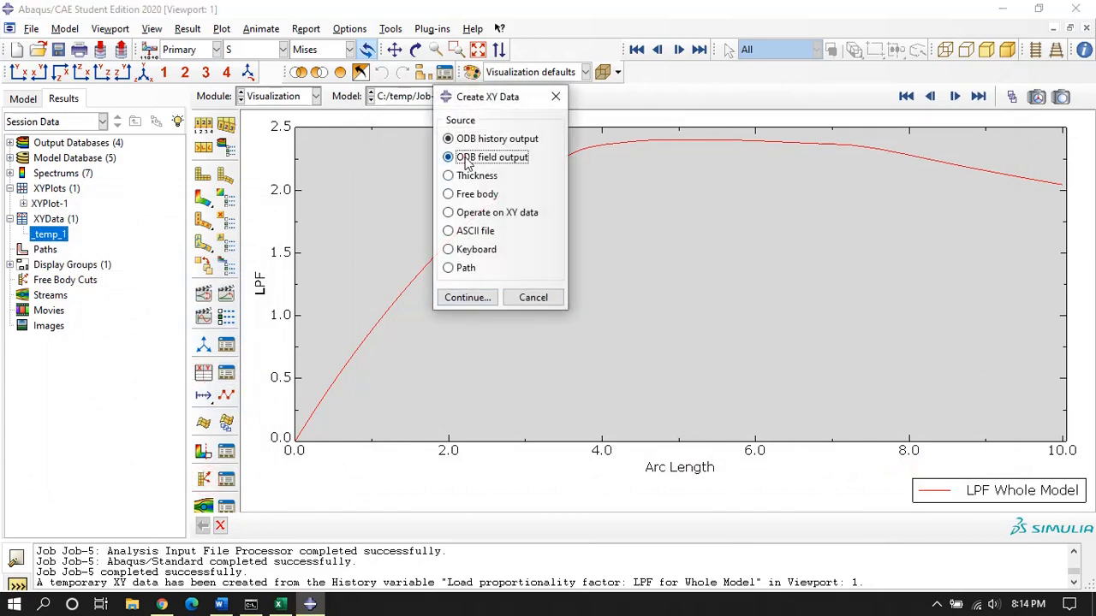
pyautogui.click(468, 297)
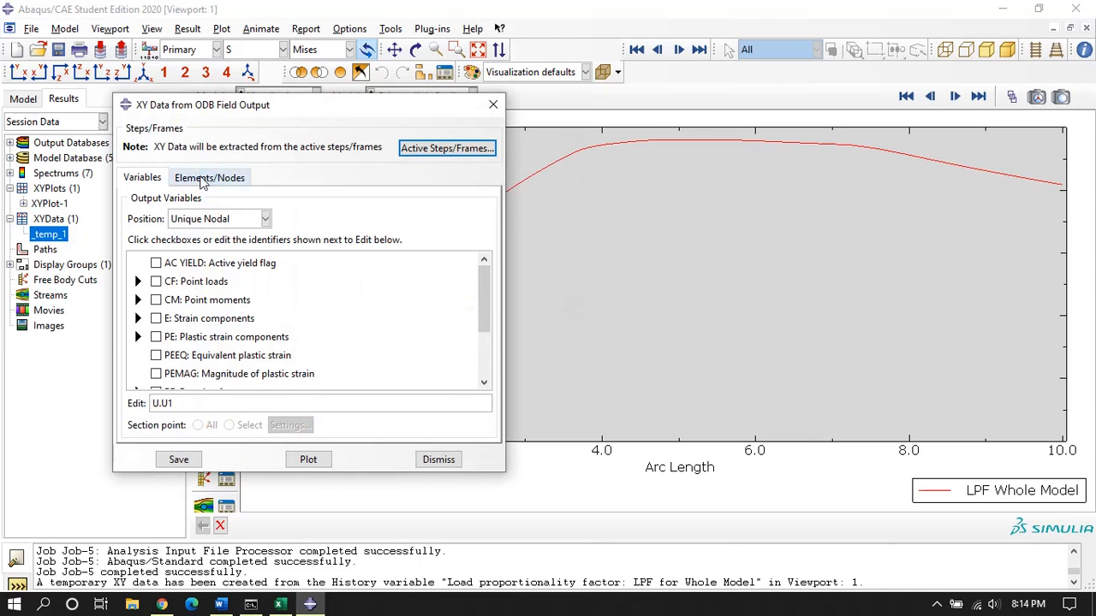
pyautogui.click(203, 177)
pyautogui.click(174, 270)
pyautogui.scroll(-1, 276, 334)
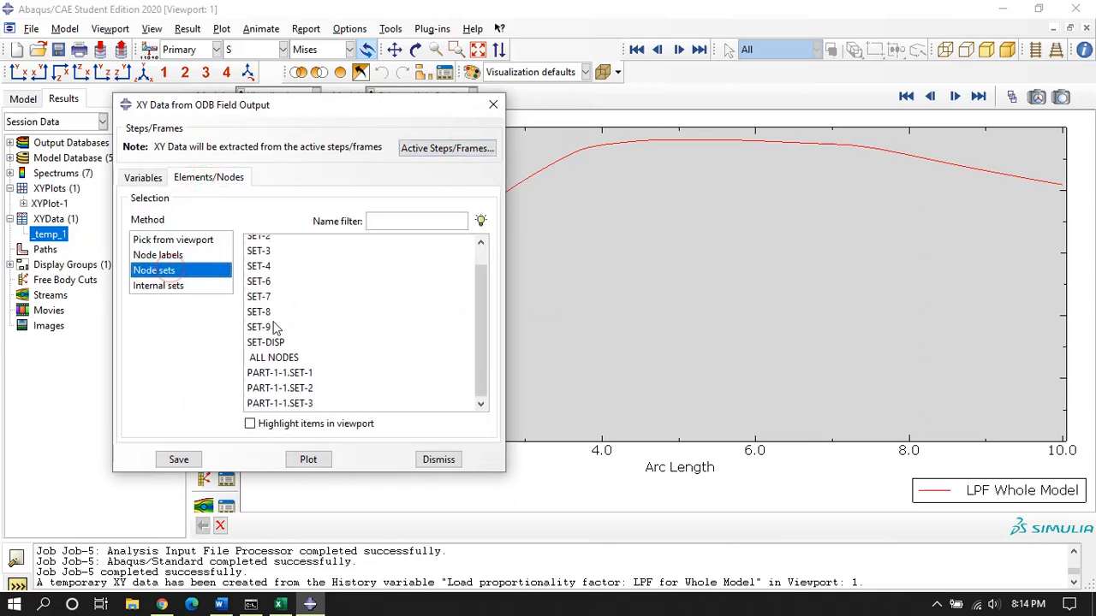
pyautogui.click(272, 341)
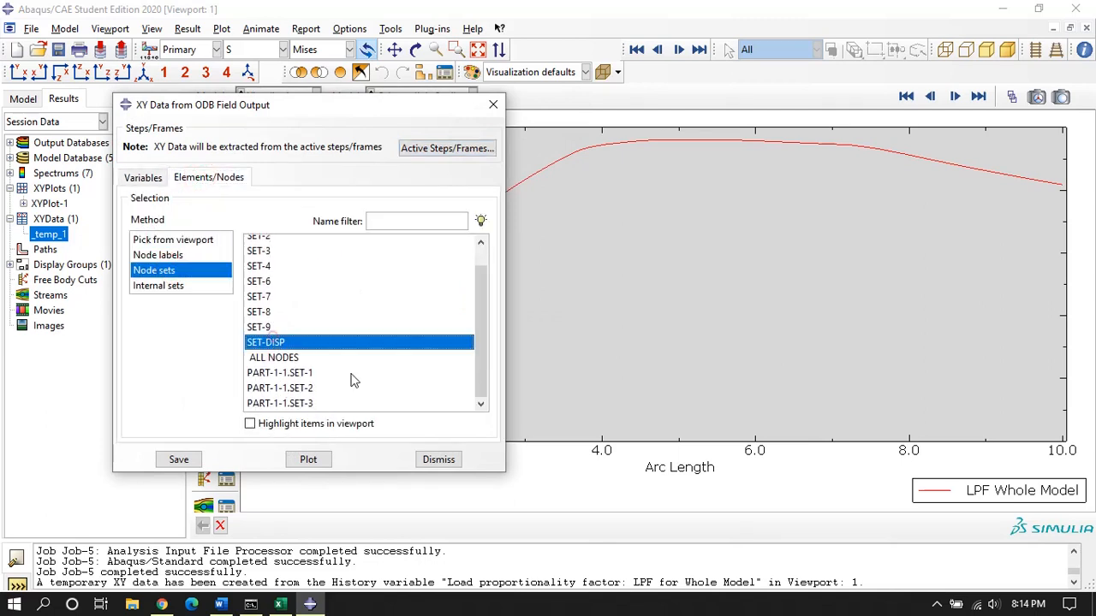
pyautogui.click(308, 460)
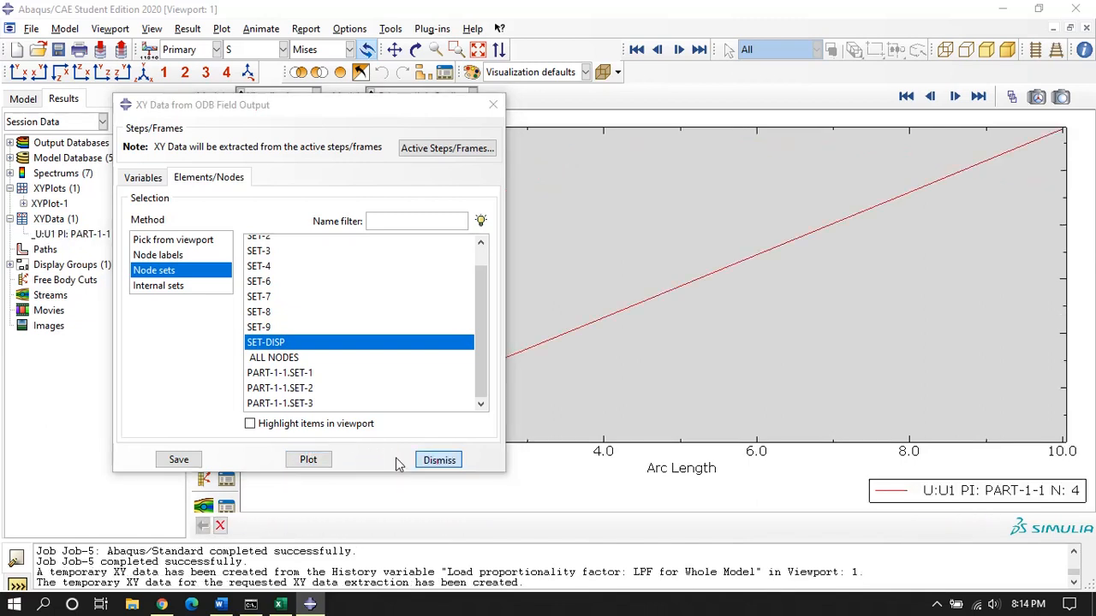
pyautogui.click(437, 460)
# Step: Copy the Y values of the U1 displacement XY data and paste them in Excel into the DGMNIA column starting at H7
pyautogui.click(91, 237)
pyautogui.rightClick(91, 237)
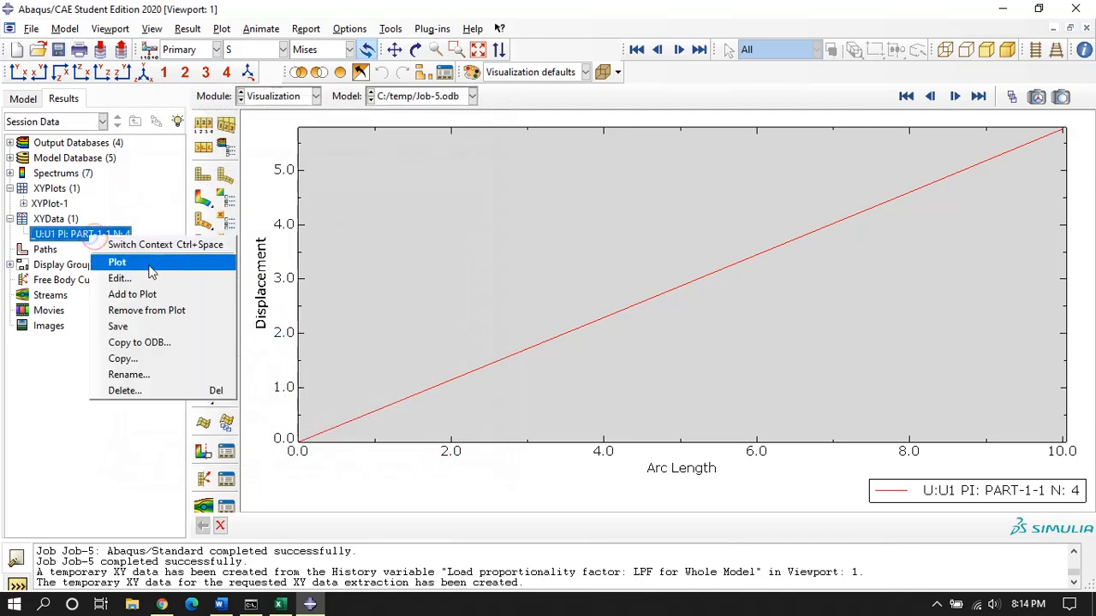
pyautogui.click(137, 276)
pyautogui.click(243, 252)
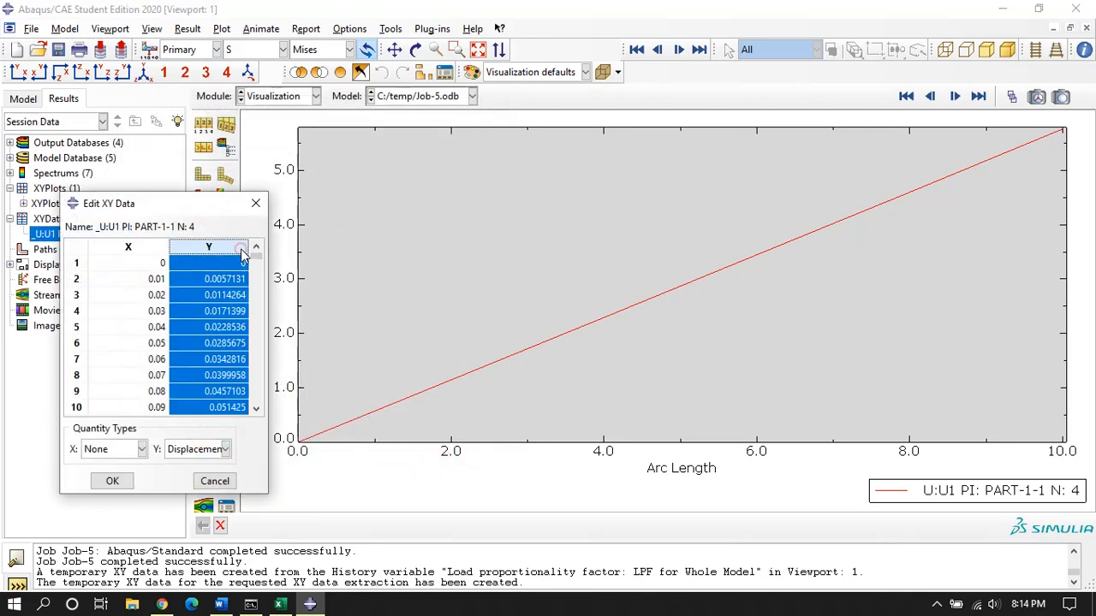
pyautogui.click(279, 604)
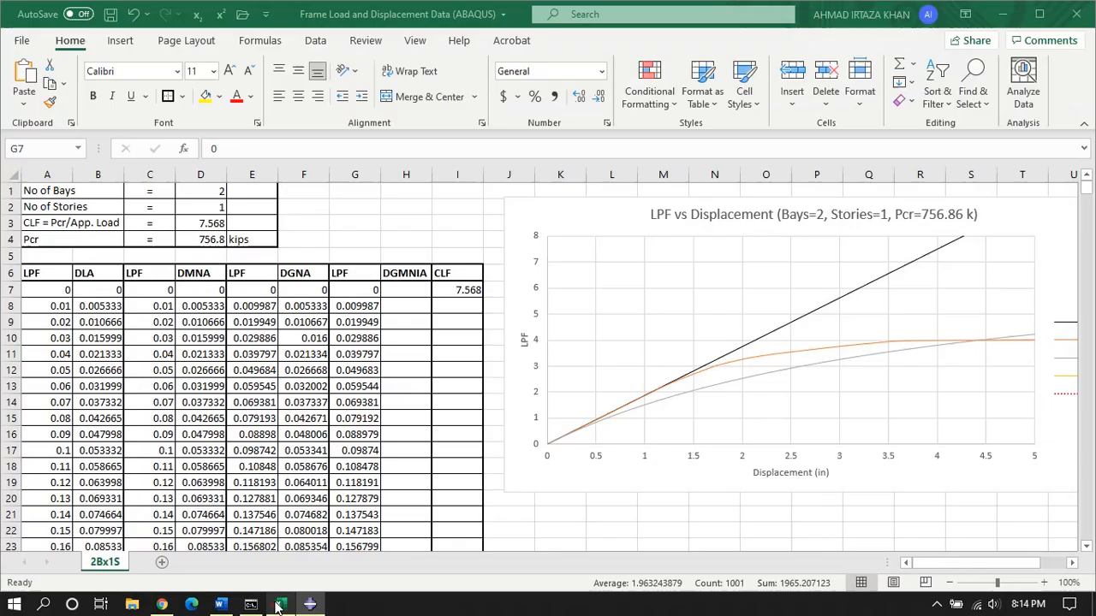
pyautogui.click(414, 291)
pyautogui.hotkey('ctrl', 'v')
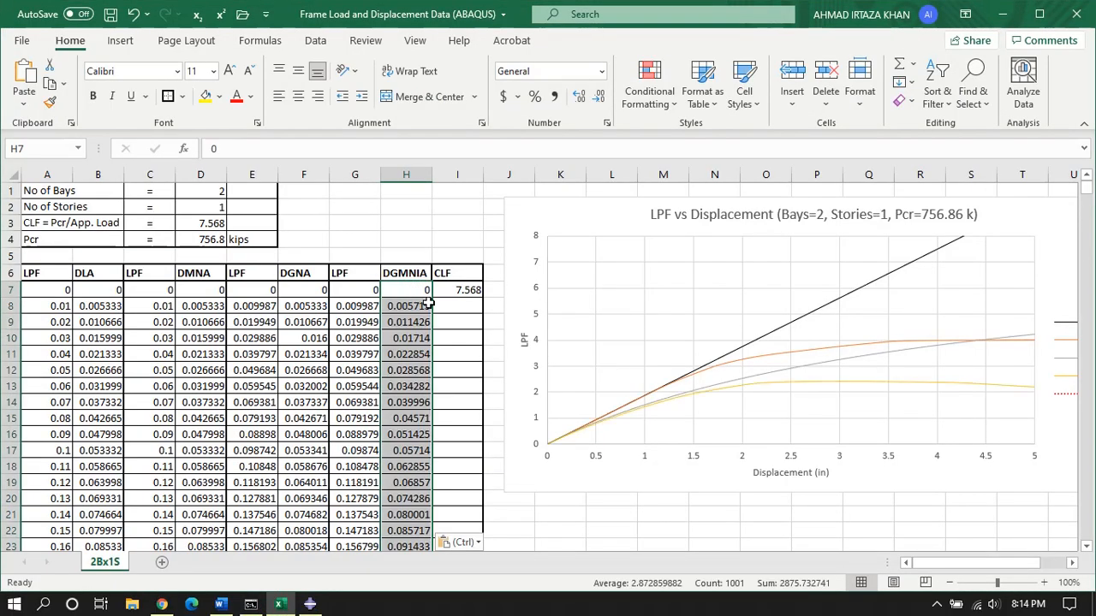
# Step: Fill the CLF value in I7 down the whole length of the data table
pyautogui.click(452, 293)
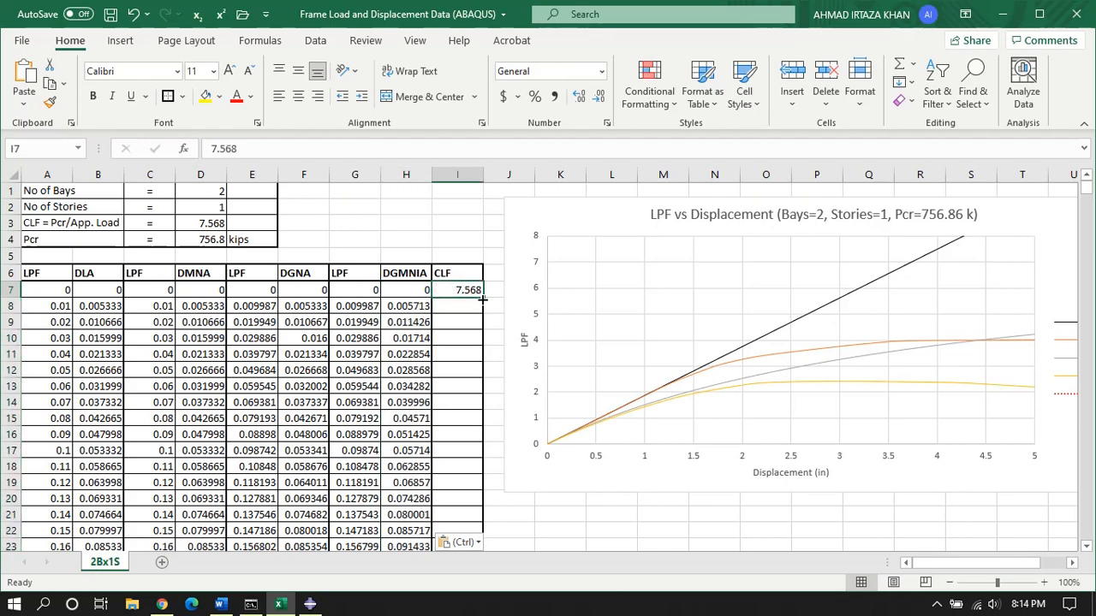
pyautogui.doubleClick(482, 300)
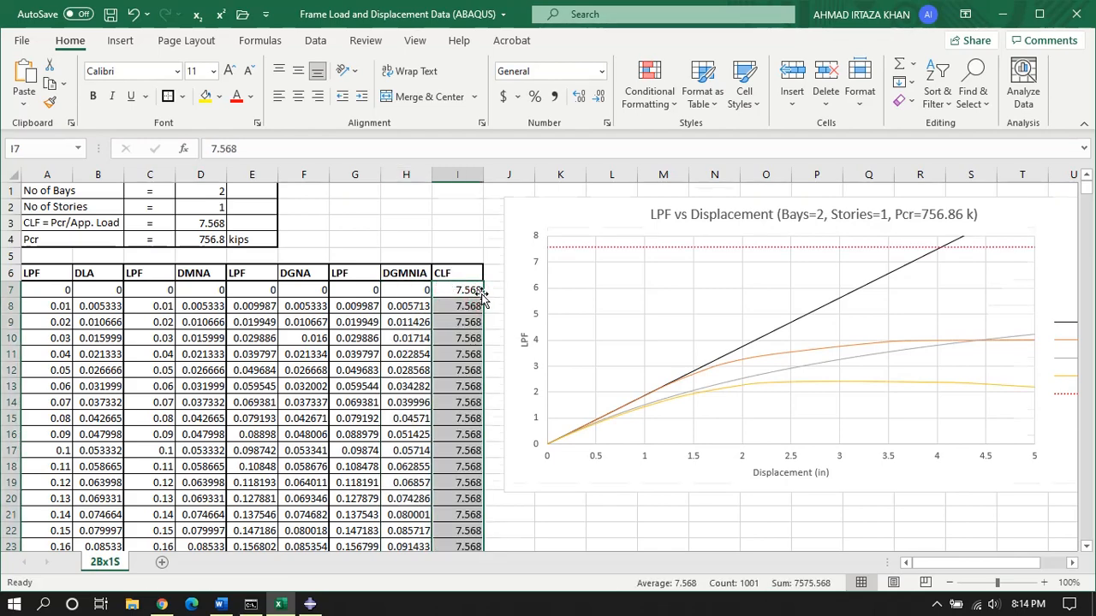
pyautogui.scroll(-4, 481, 295)
pyautogui.scroll(-8, 482, 295)
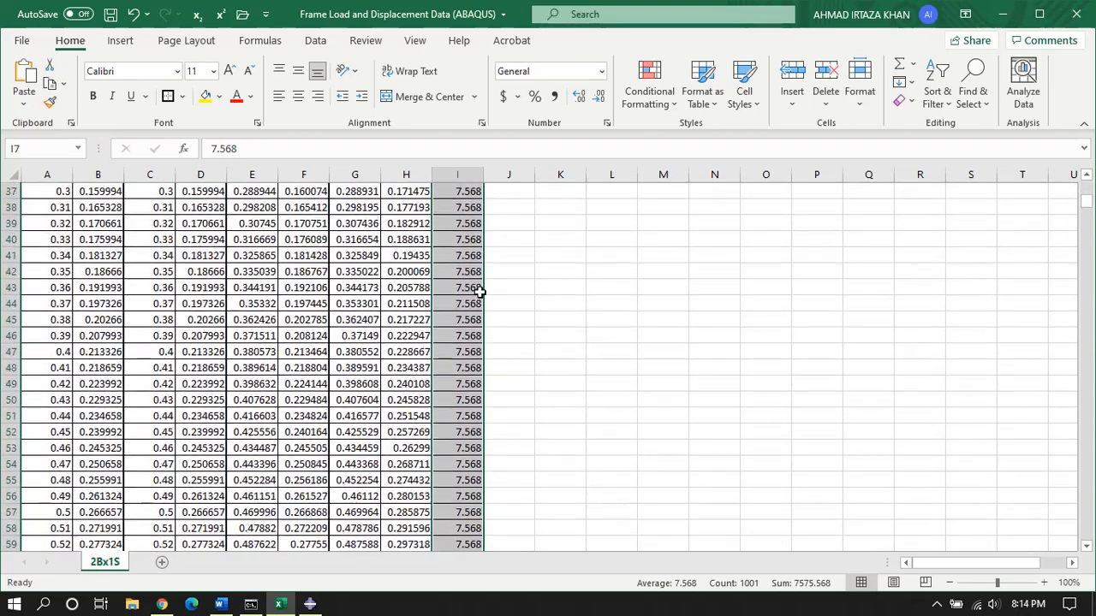
pyautogui.scroll(5, 480, 291)
pyautogui.scroll(7, 480, 291)
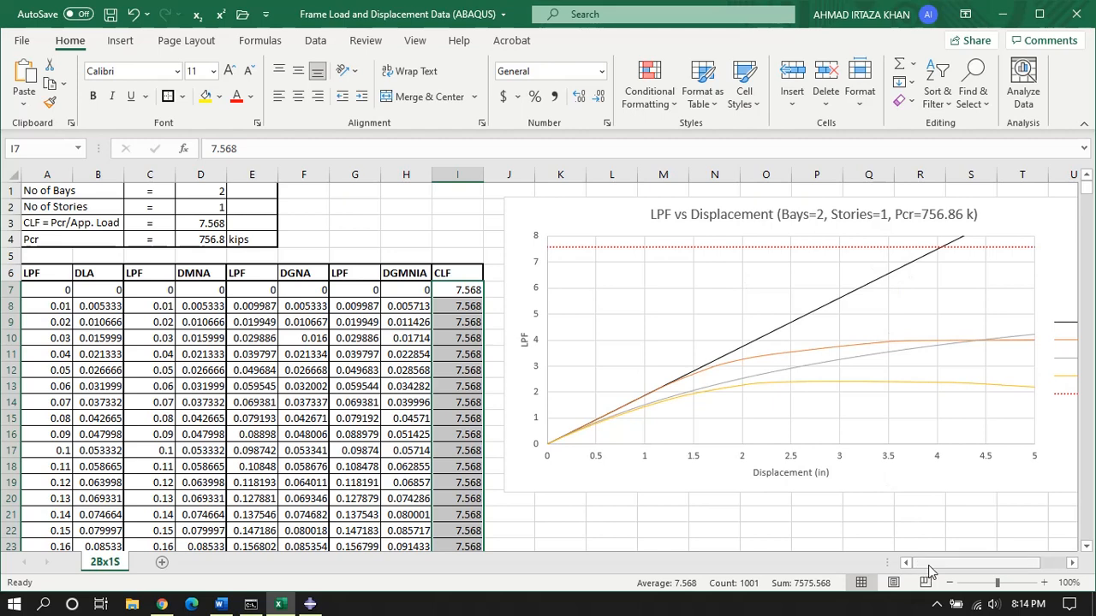
# Step: Examine the LPF vs Displacement chart, comparing the LA, MNA, GNA, GMNIA and CLF curves against the data table
pyautogui.moveTo(933, 565); pyautogui.dragTo(984, 568)
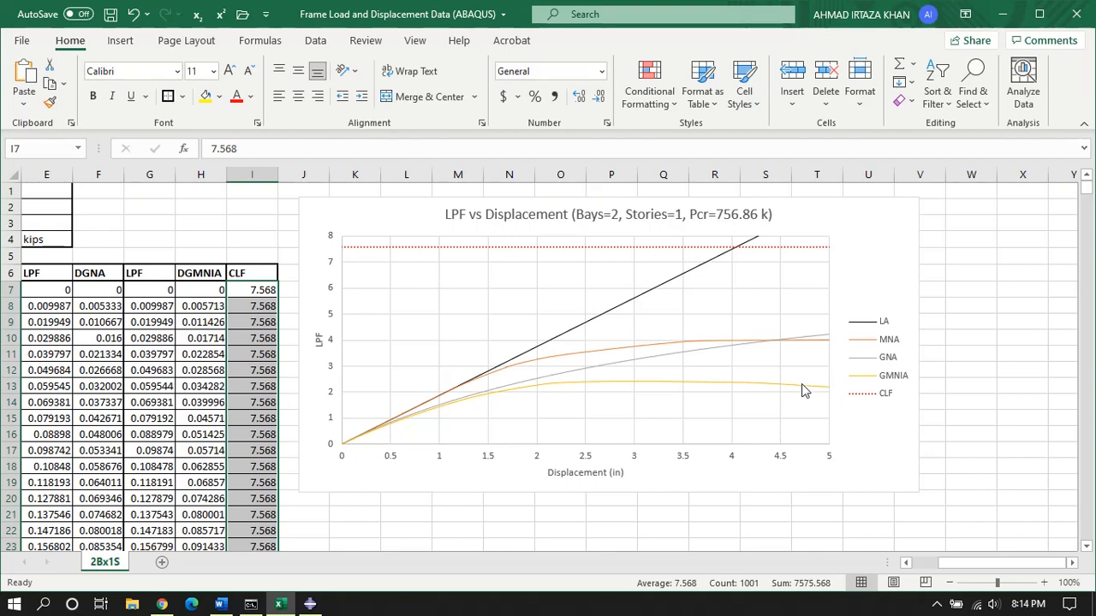
pyautogui.moveTo(802, 384)
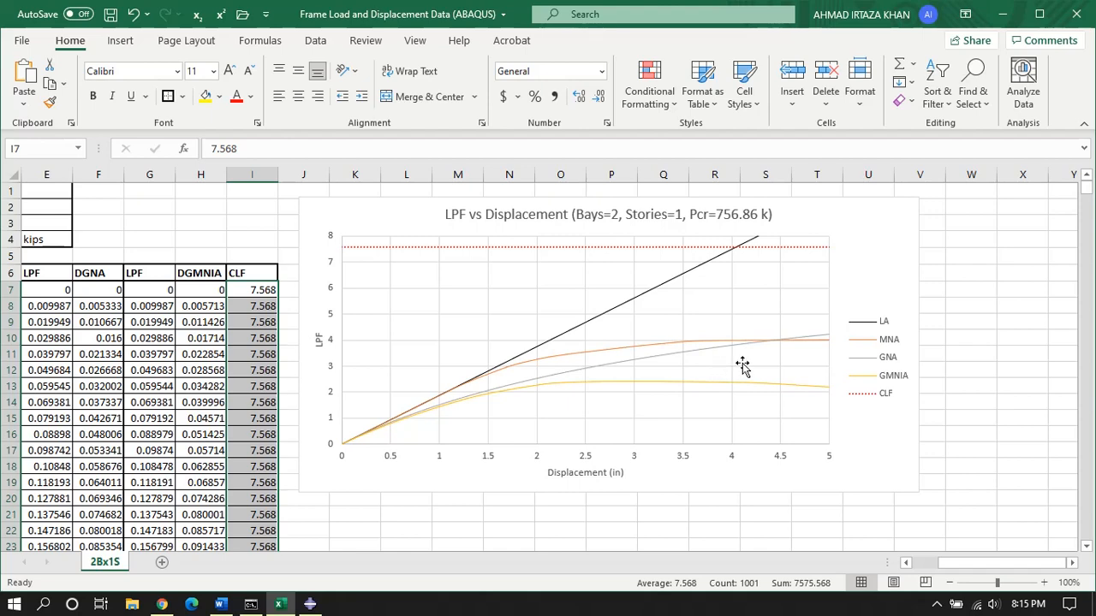
pyautogui.moveTo(989, 565); pyautogui.dragTo(974, 563)
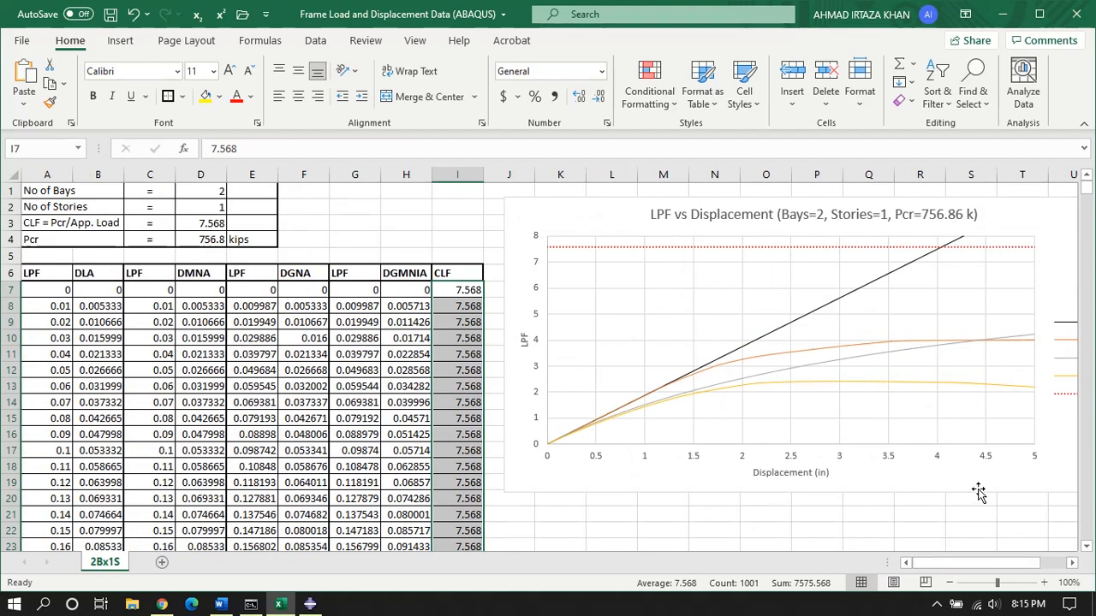
pyautogui.moveTo(975, 568); pyautogui.dragTo(1002, 567)
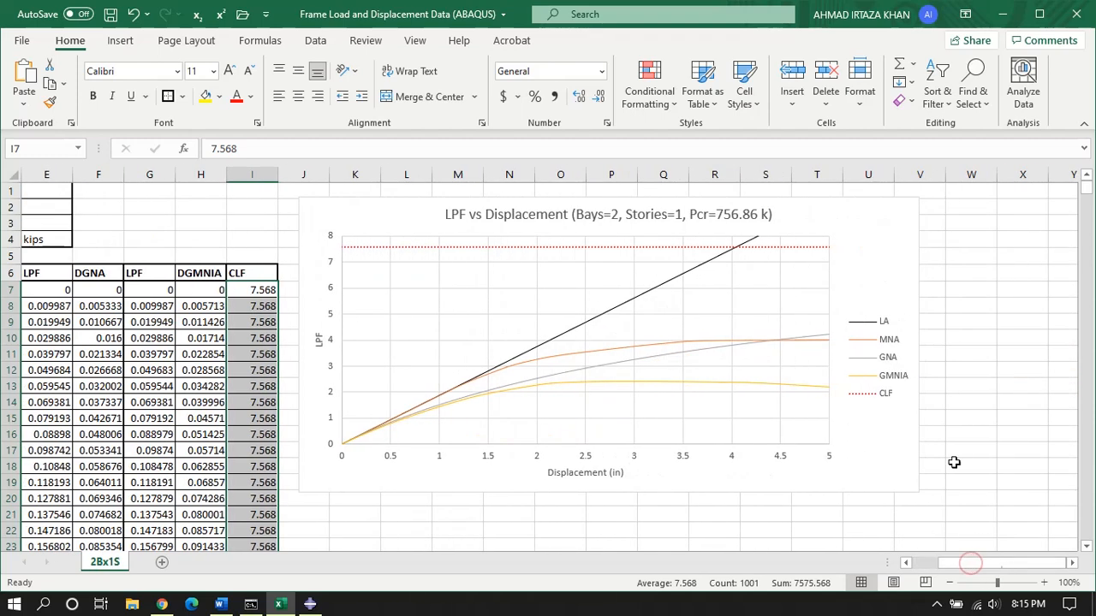
pyautogui.click(907, 419)
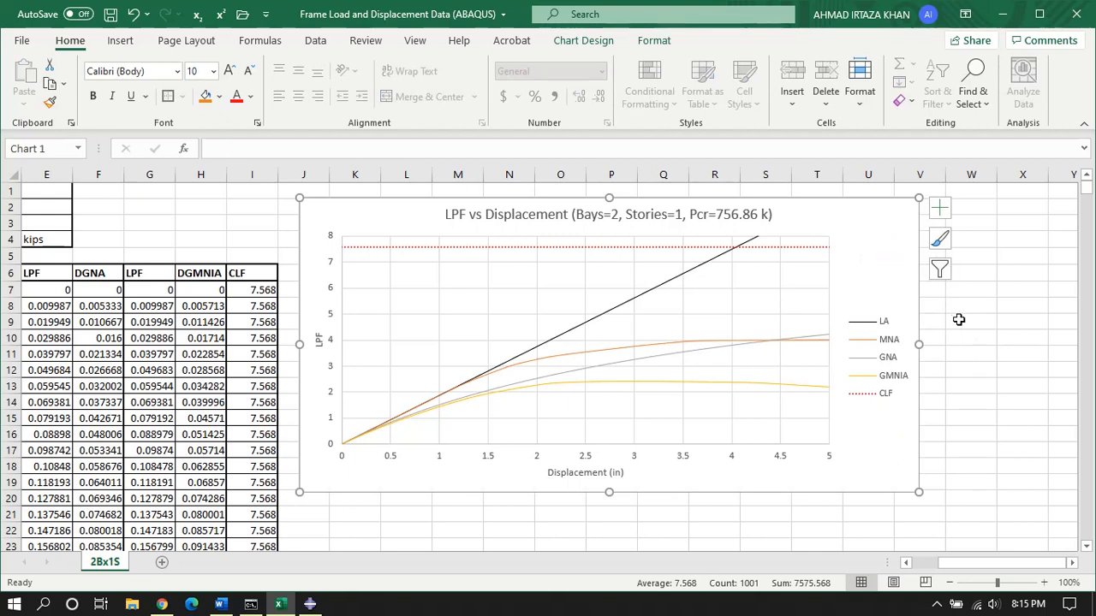
pyautogui.click(937, 273)
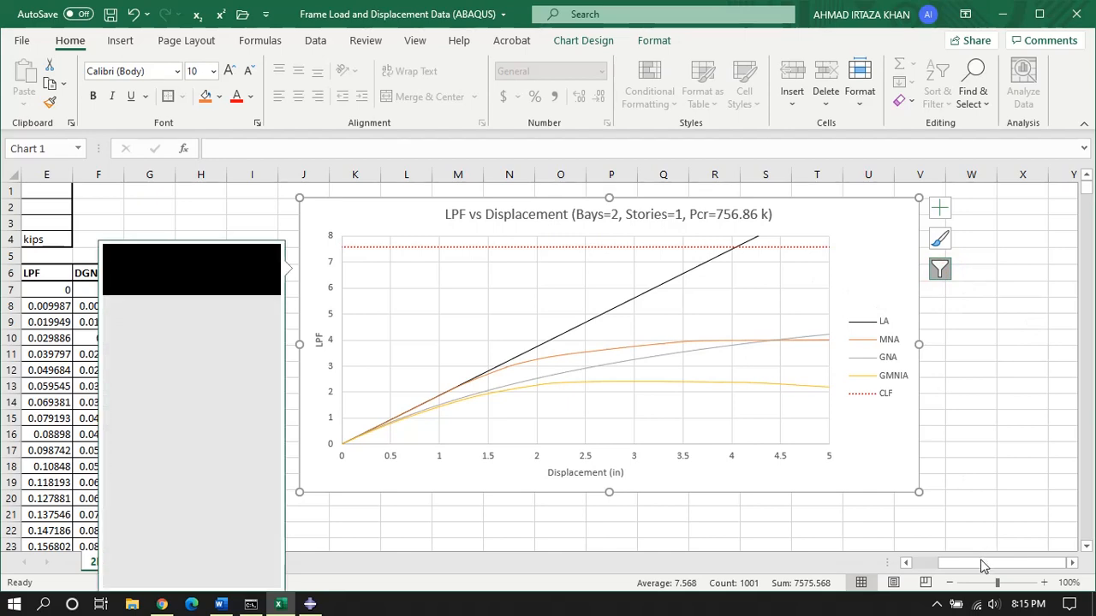
pyautogui.moveTo(983, 561); pyautogui.dragTo(877, 555)
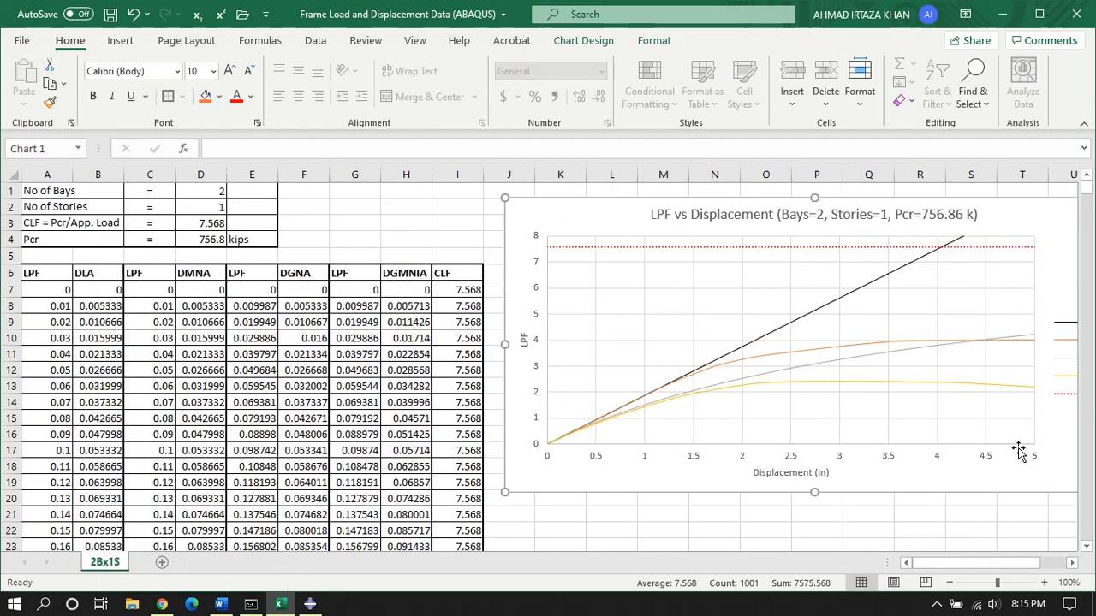
pyautogui.moveTo(973, 565); pyautogui.dragTo(1014, 566)
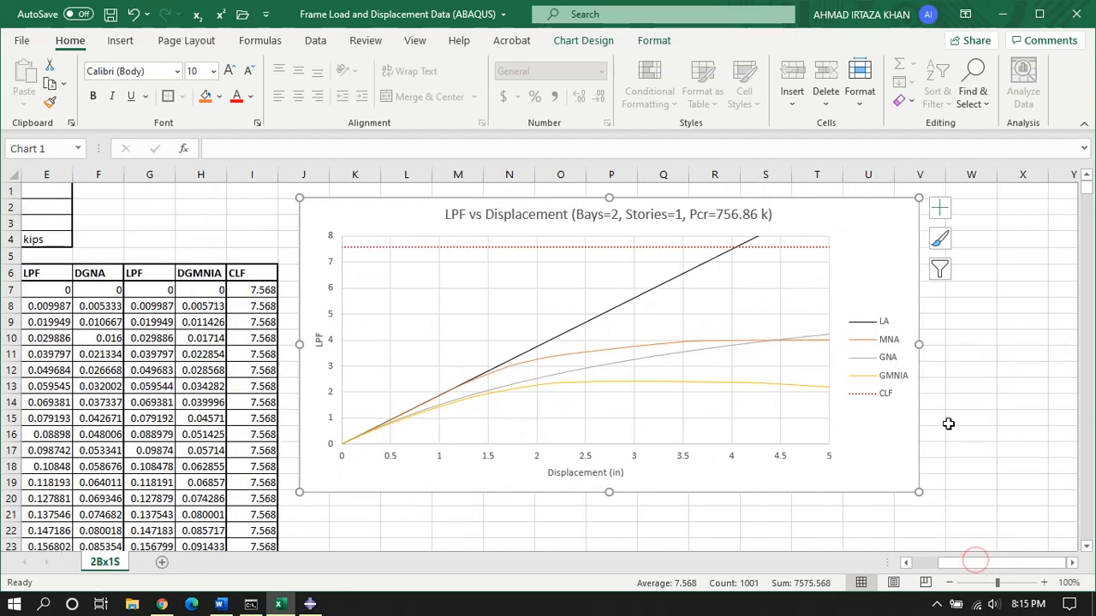
# Step: Deselect the LA series in the chart's filter and select it again without applying any change
pyautogui.click(938, 269)
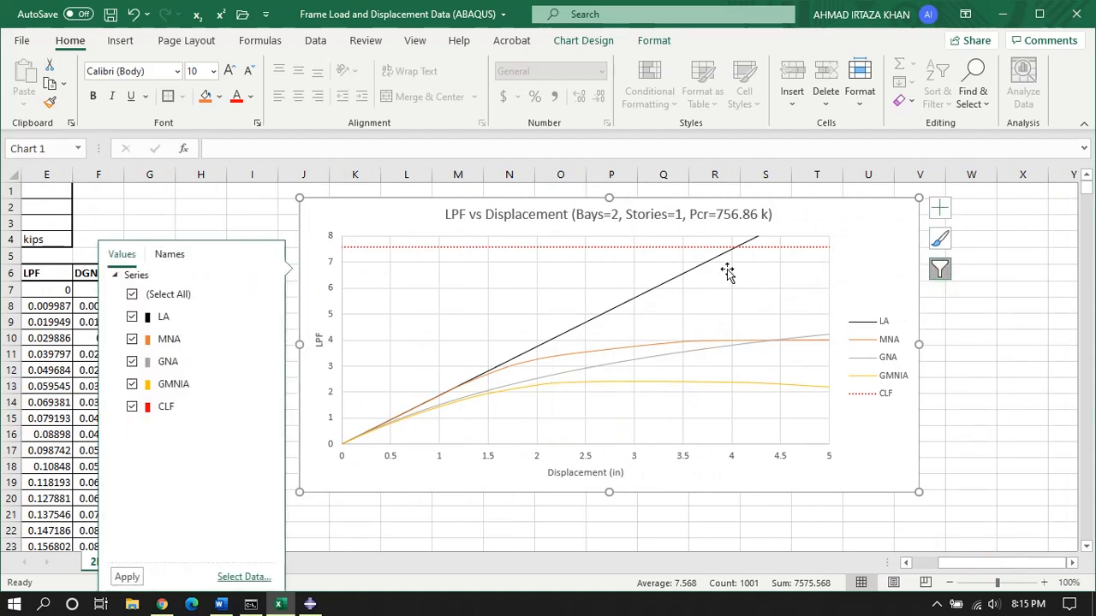
pyautogui.click(182, 317)
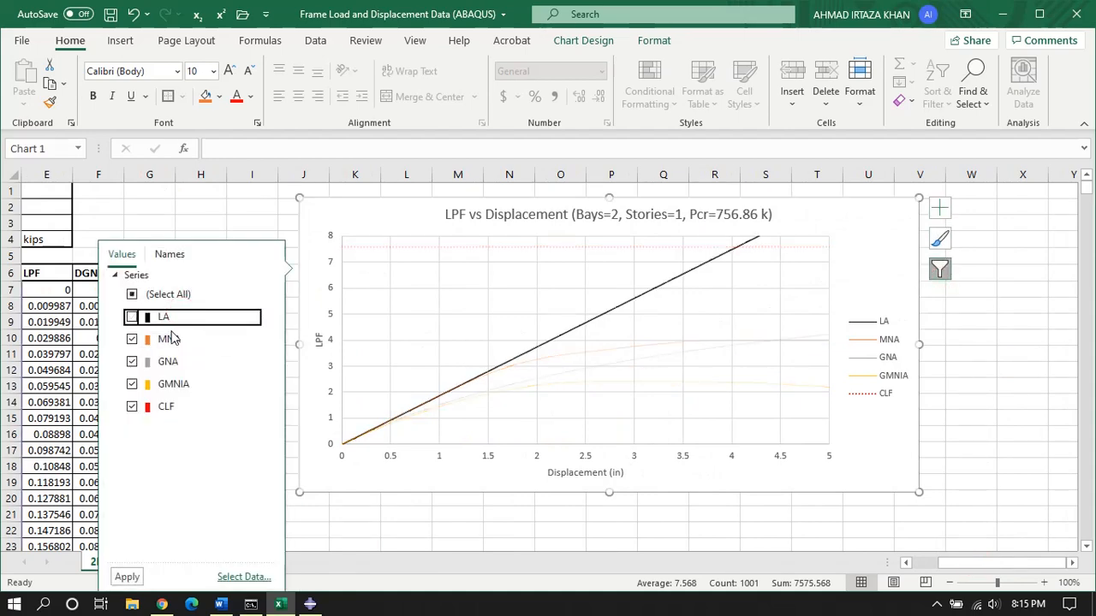
pyautogui.click(171, 316)
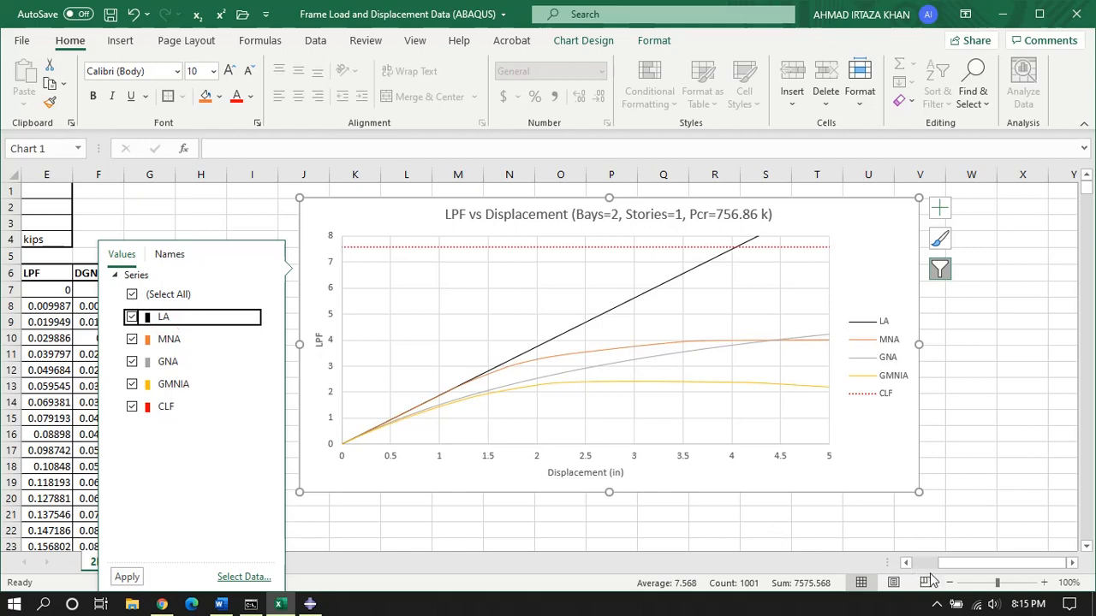
pyautogui.moveTo(942, 562)
pyautogui.mouseDown()
pyautogui.moveTo(912, 563)
pyautogui.moveTo(927, 563)
pyautogui.mouseUp()
# Step: Inspect the GNA, MNA and GMNIA series in the chart's data source, cancel without changes, and review the results table
pyautogui.click(939, 270)
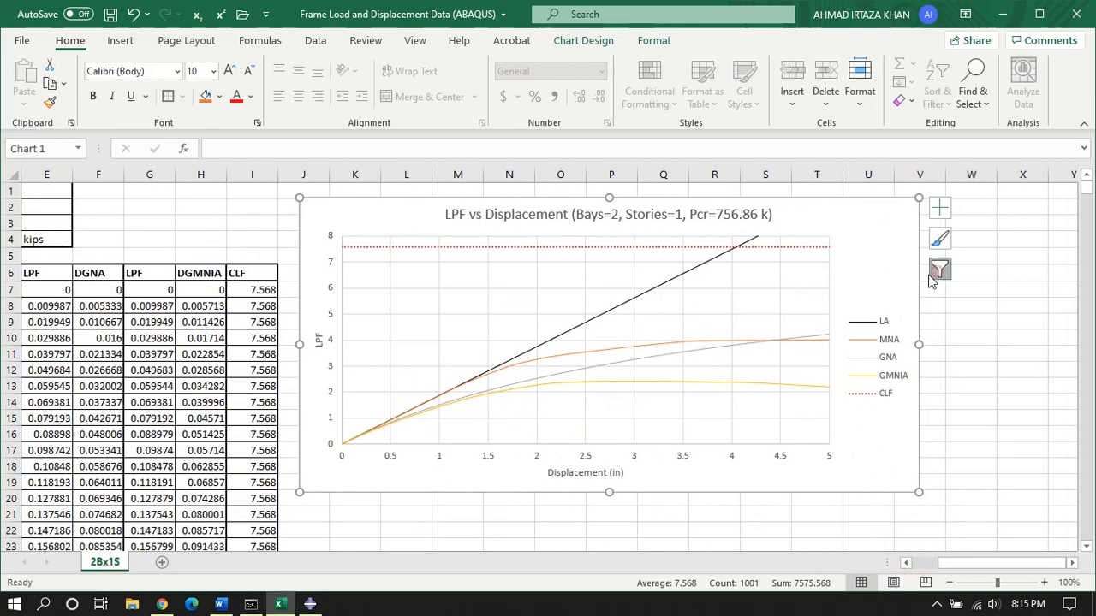
pyautogui.click(241, 577)
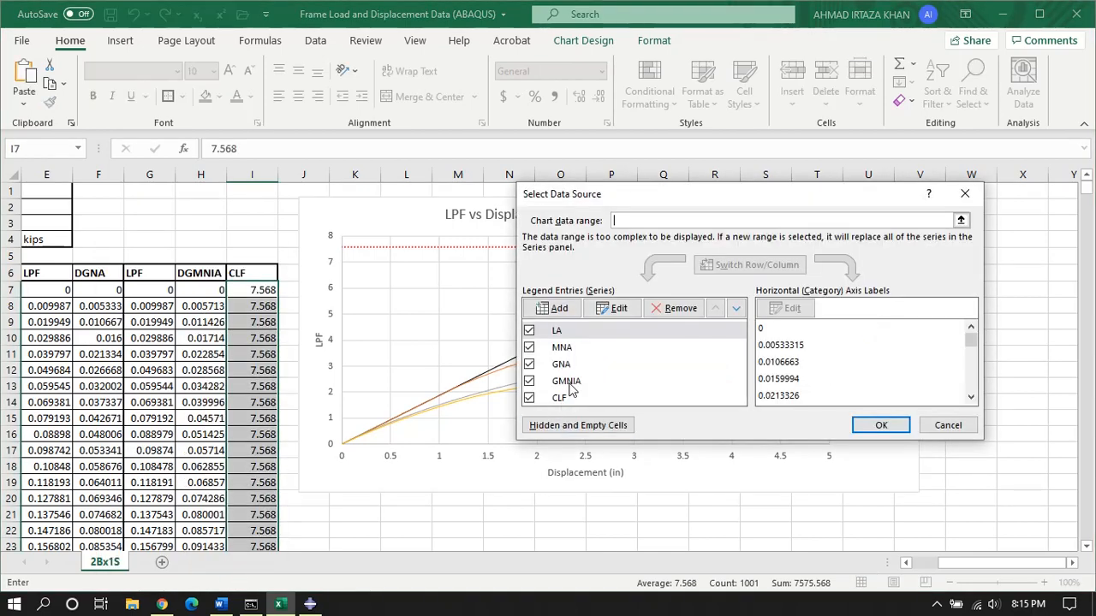
pyautogui.click(561, 364)
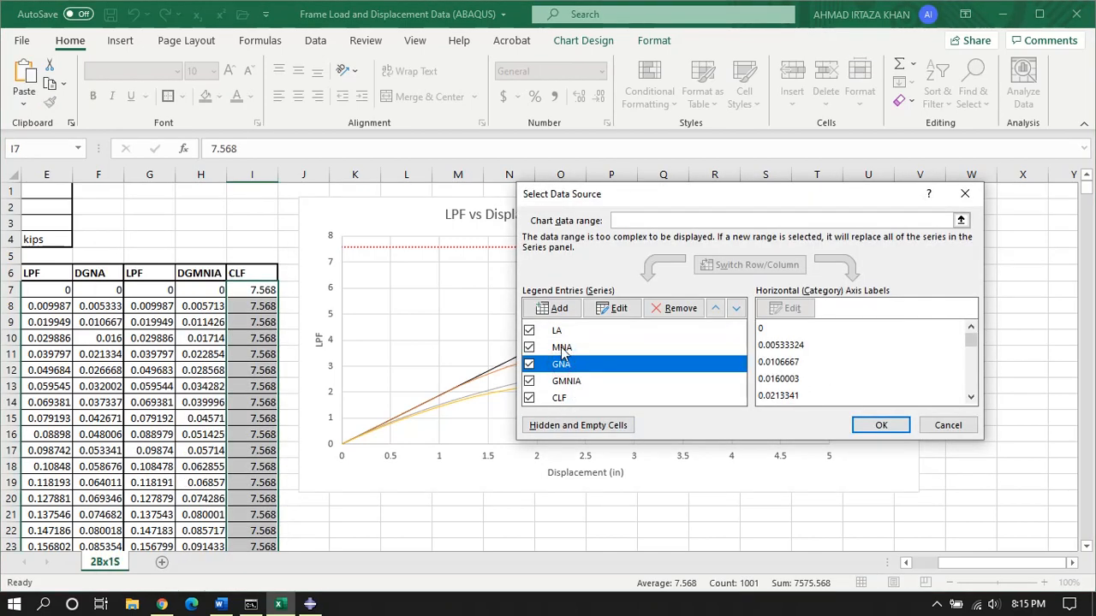
pyautogui.click(560, 346)
pyautogui.click(565, 381)
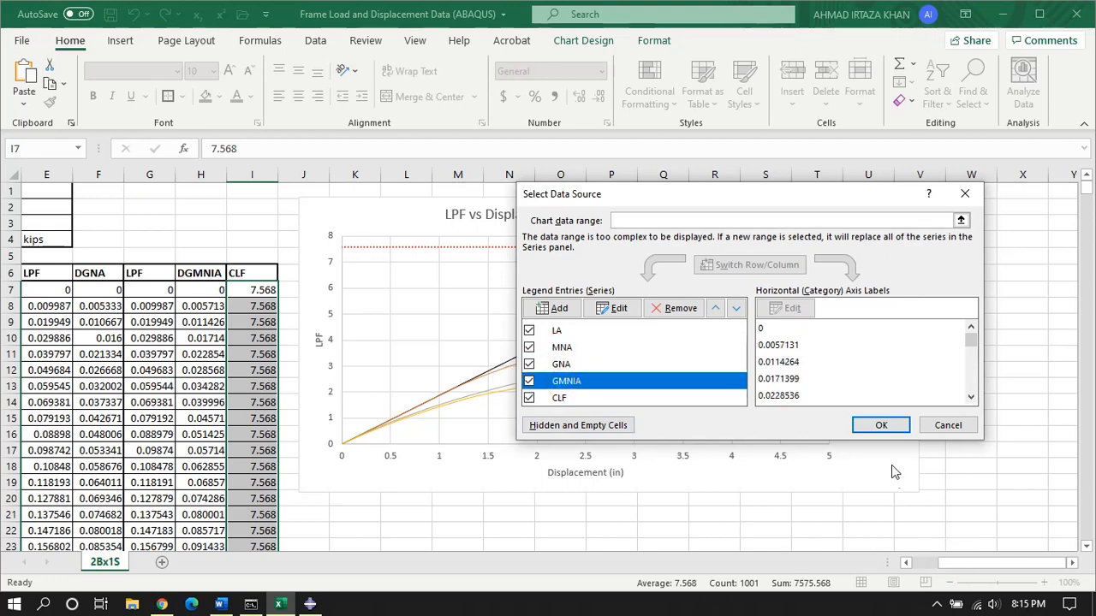
pyautogui.click(944, 425)
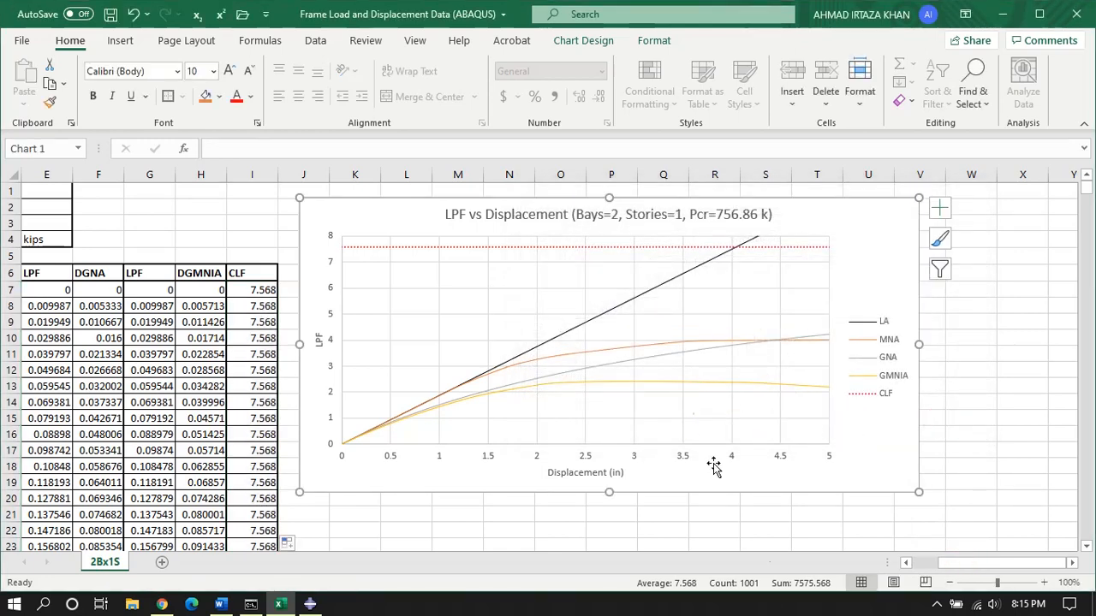
pyautogui.moveTo(967, 563); pyautogui.dragTo(949, 563)
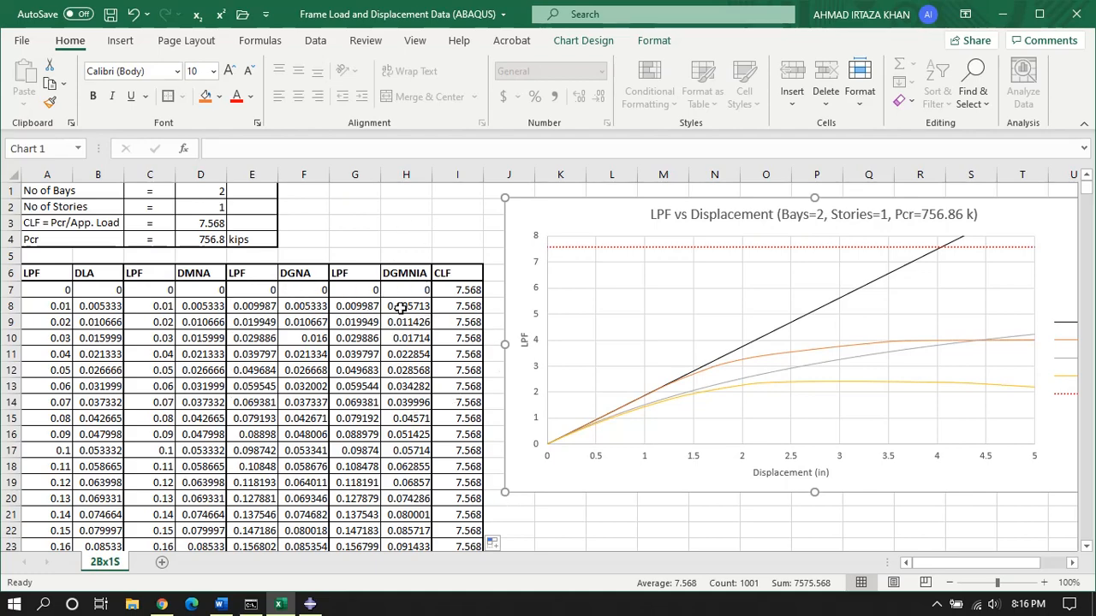
pyautogui.scroll(-2, 941, 402)
pyautogui.scroll(3, 304, 479)
# Step: Switch to Abaqus, cancel the XY data editing, display Part-1 of Model-GMNIA in the Part module, and return to Excel
pyautogui.click(310, 604)
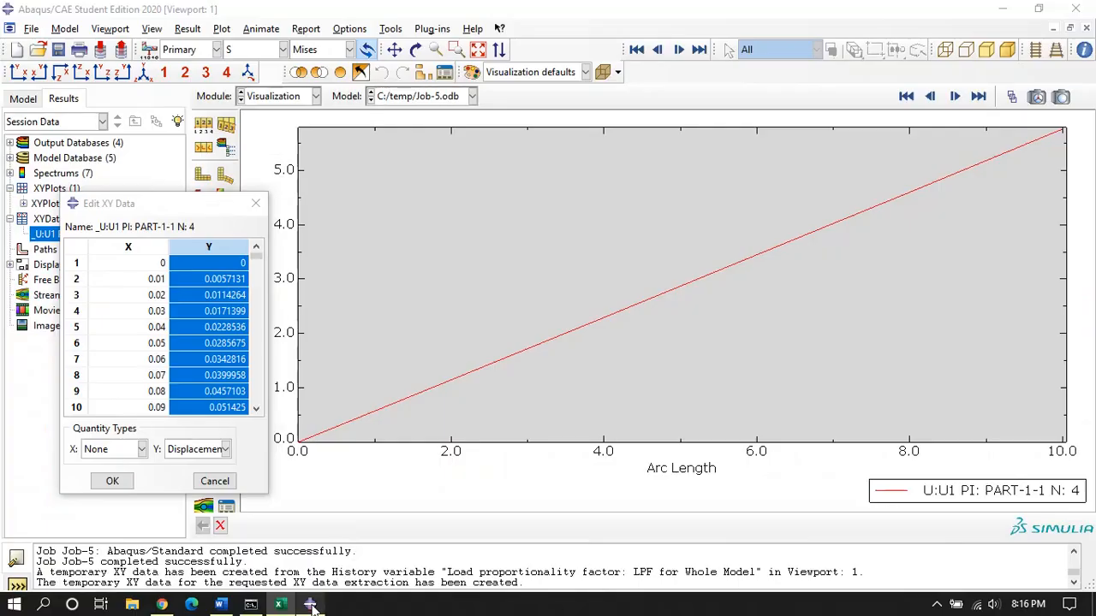
pyautogui.click(229, 485)
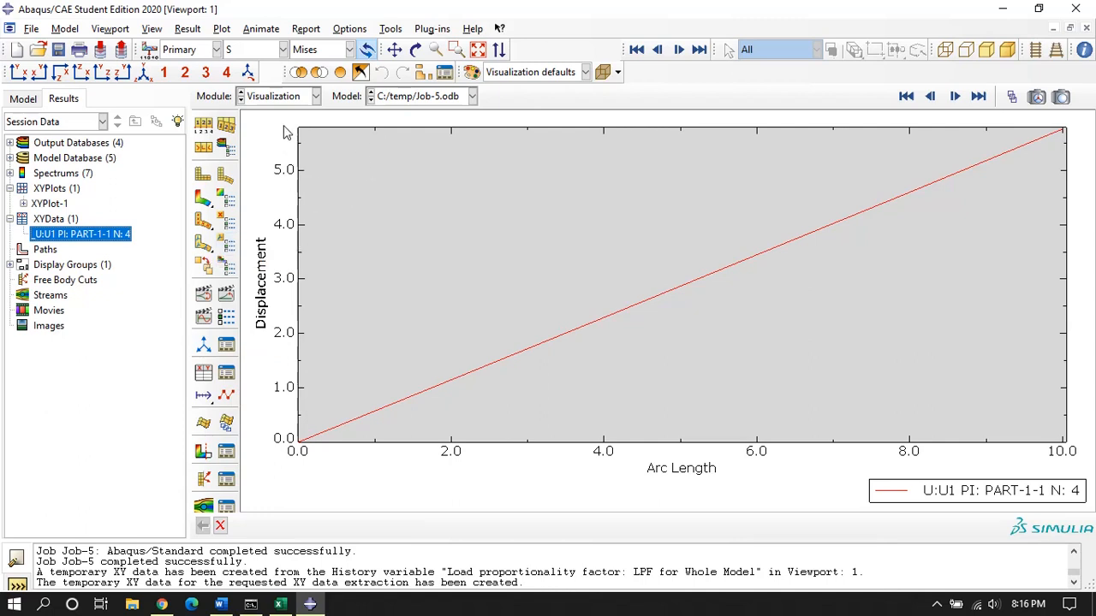
pyautogui.click(282, 97)
pyautogui.click(261, 110)
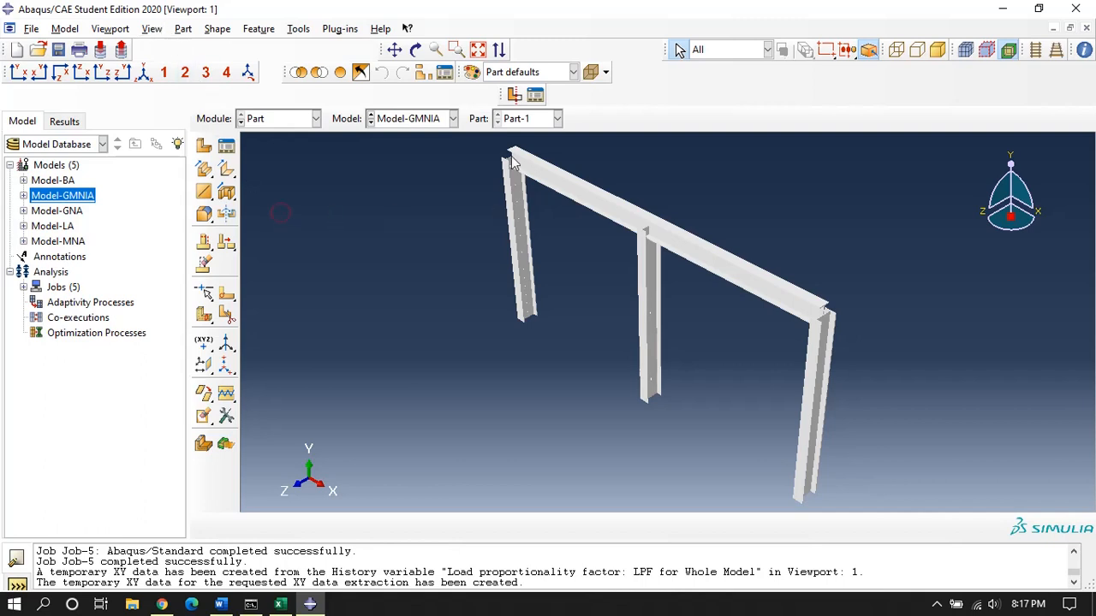
pyautogui.click(1002, 8)
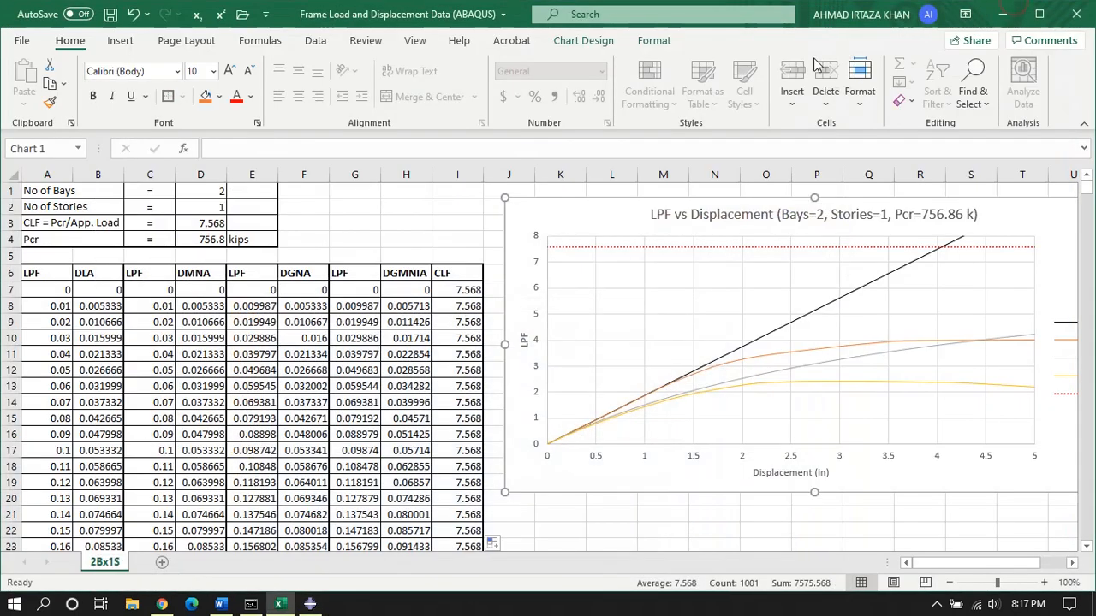